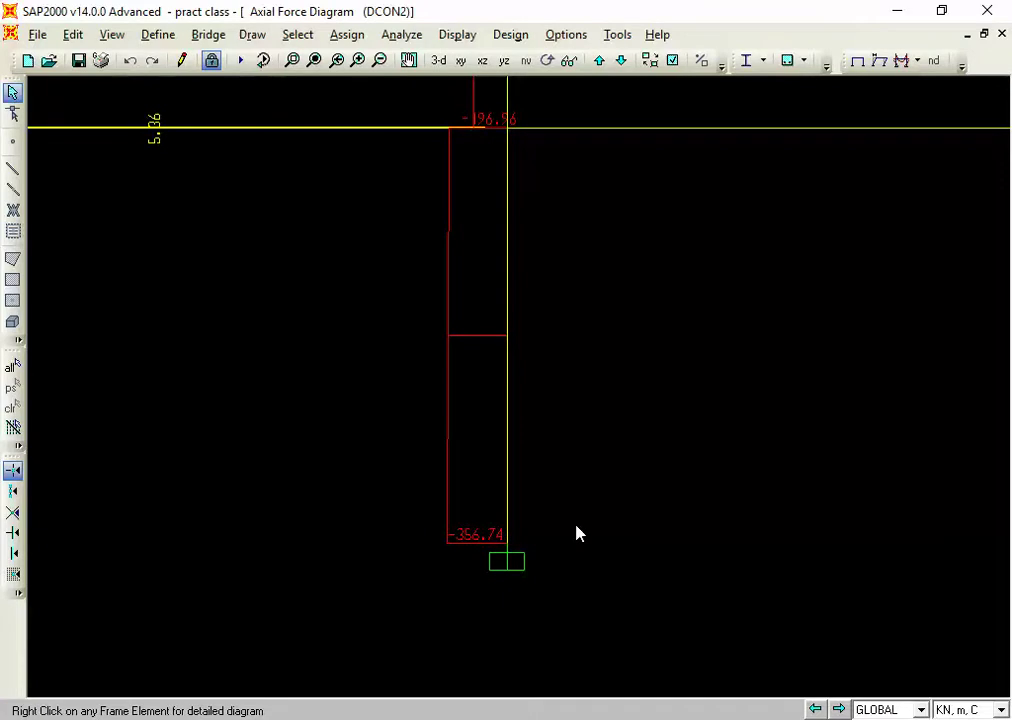
Switch to the PDI Footing Pressure workbook in Excel and enter 356 in cell C22 of Sheet1.
key(alt+Tab)
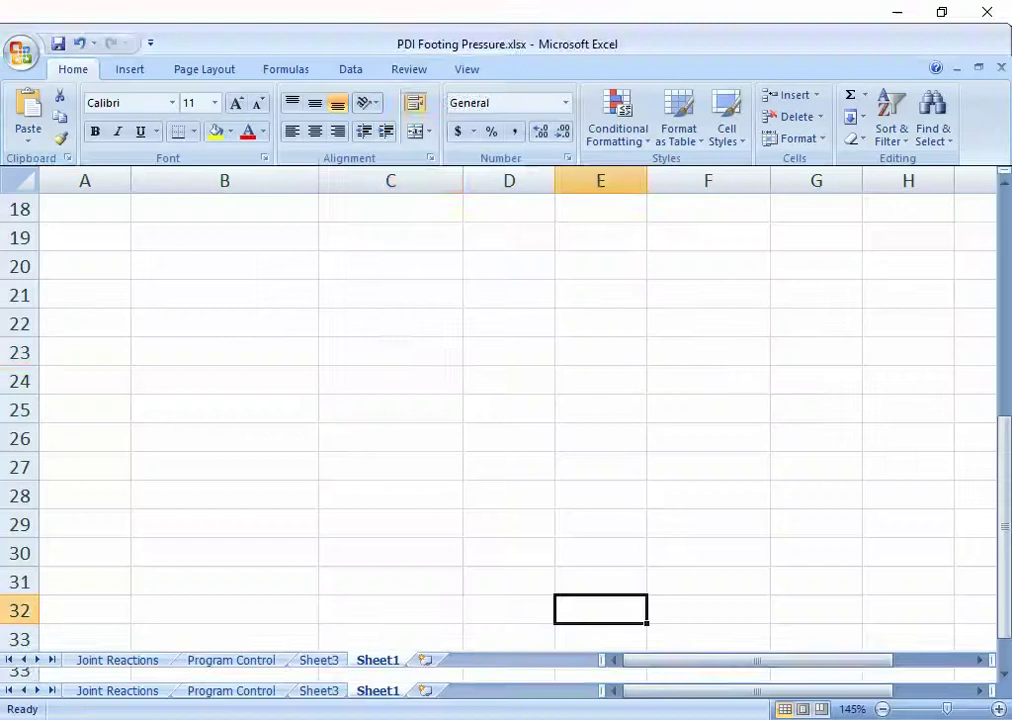
click(371, 354)
click(369, 324)
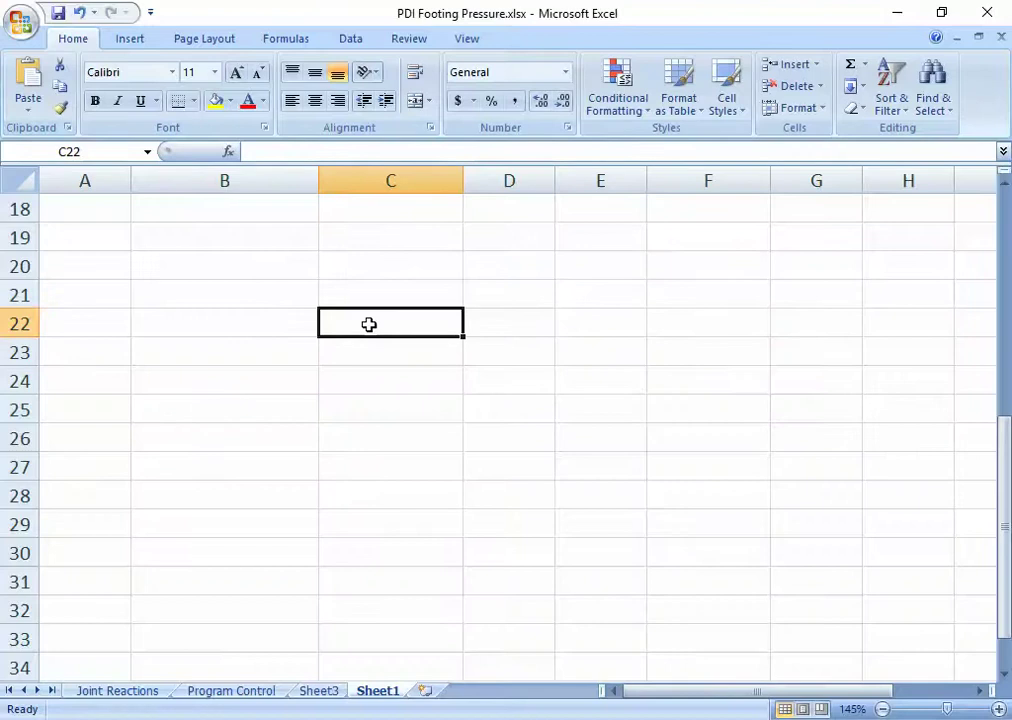
text(356)
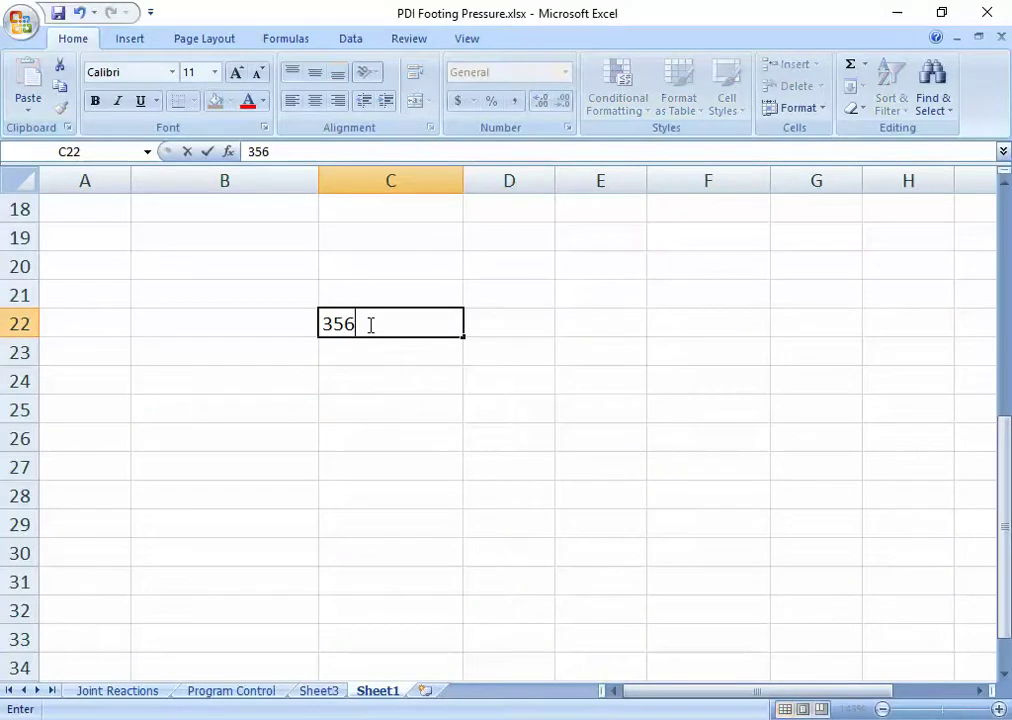
key(Return)
Label the 356 value with "Pu =" in cell B22 and its unit "KN" in cell D22.
click(199, 312)
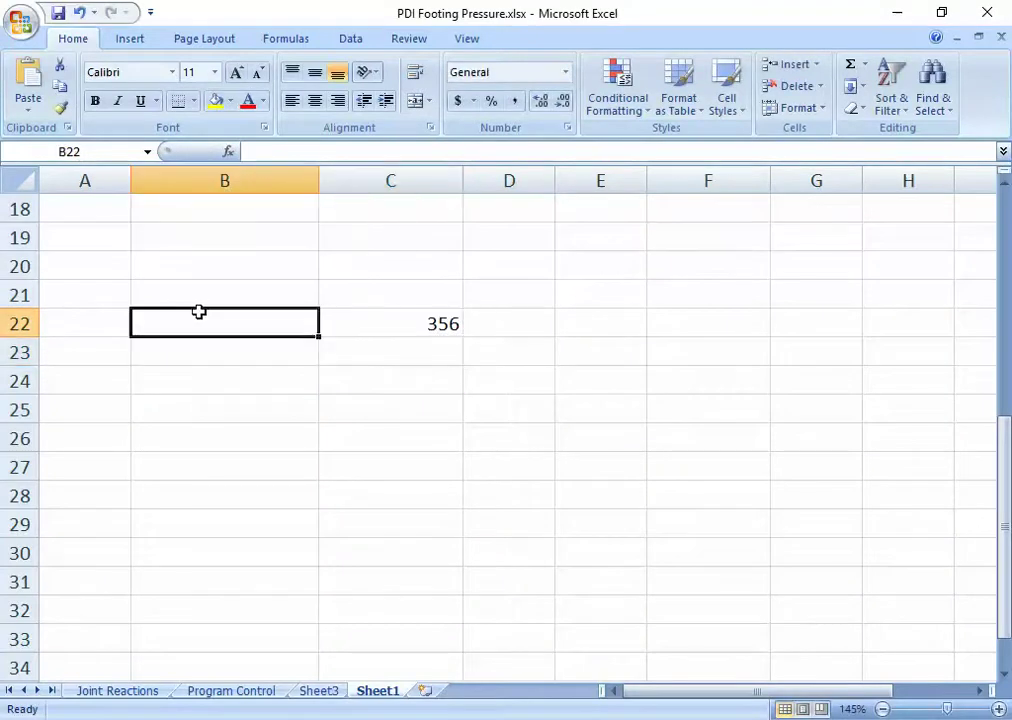
text(P)
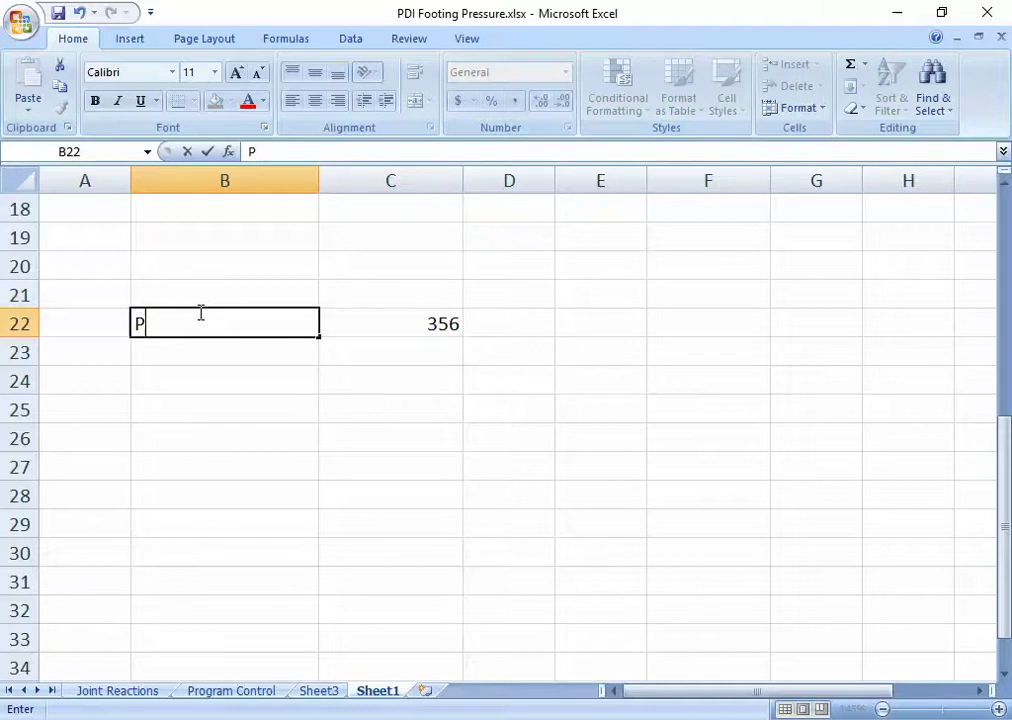
text(u =)
key(Return)
click(526, 323)
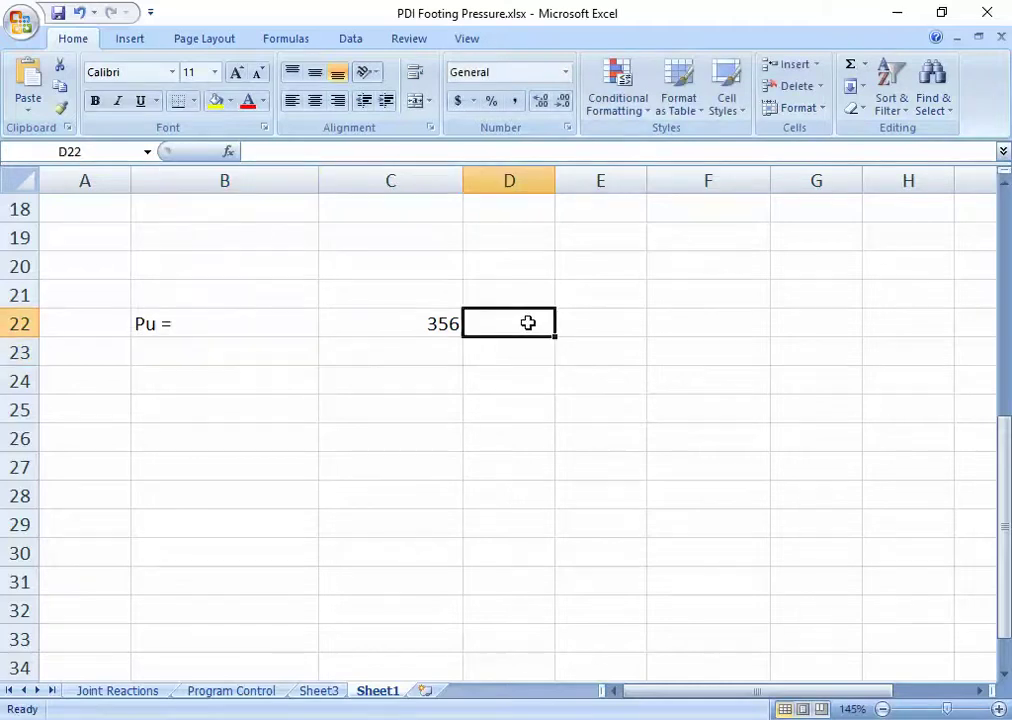
text(KN)
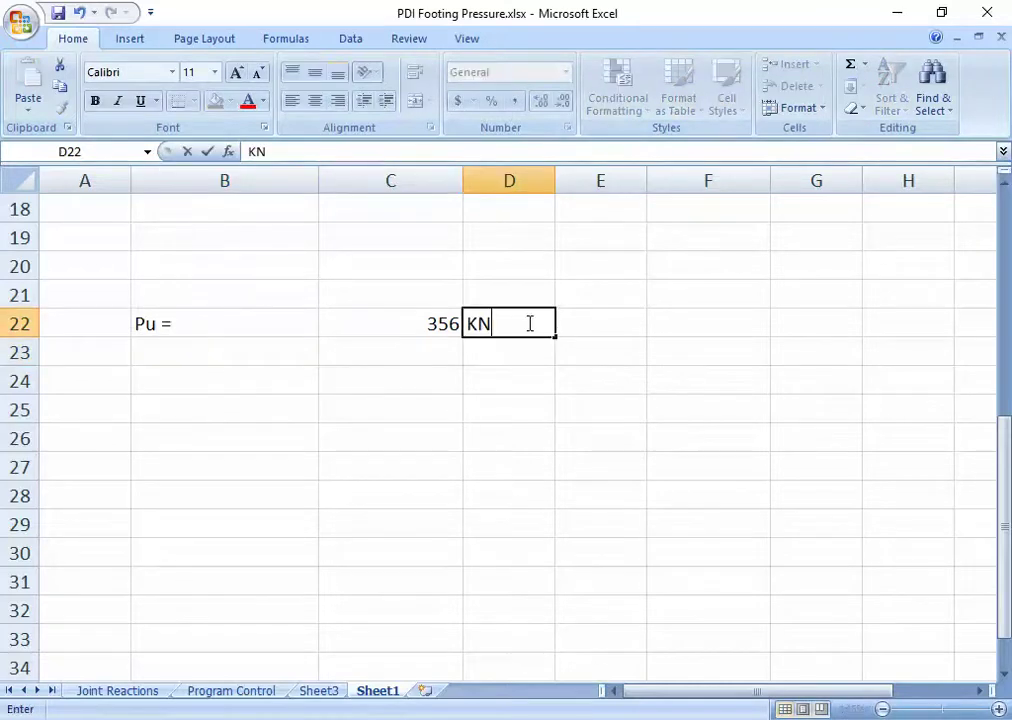
key(Return)
key(Left)
key(Left)
key(Left)
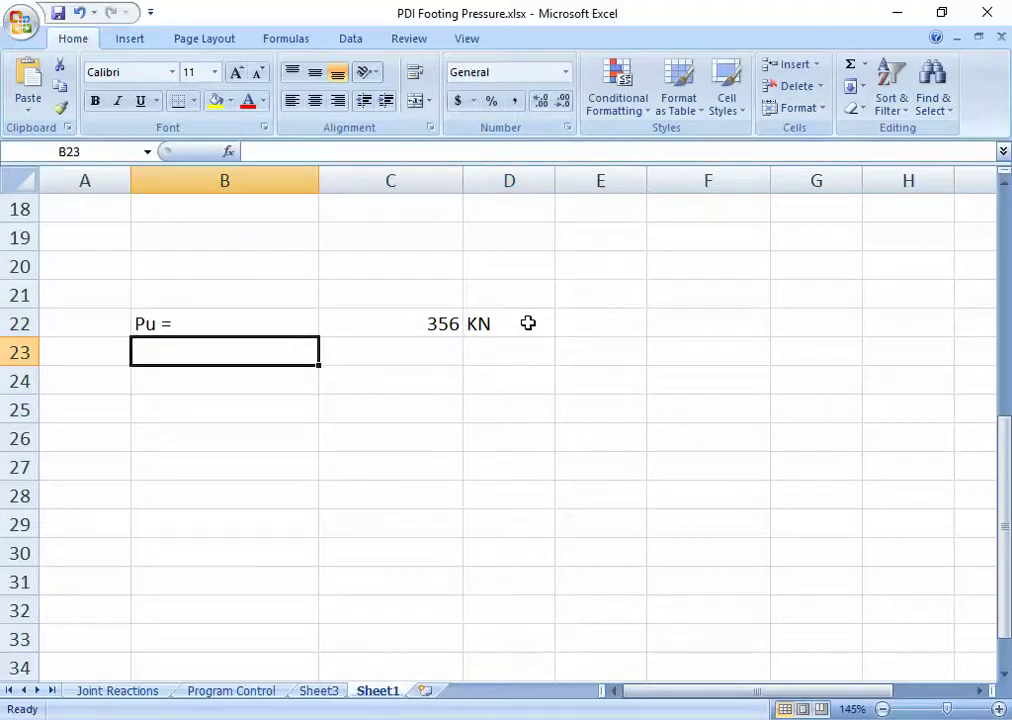
key(Right)
Switch to SAP2000 and display the DCON2 axial force diagram with values for the whole frame.
click(560, 719)
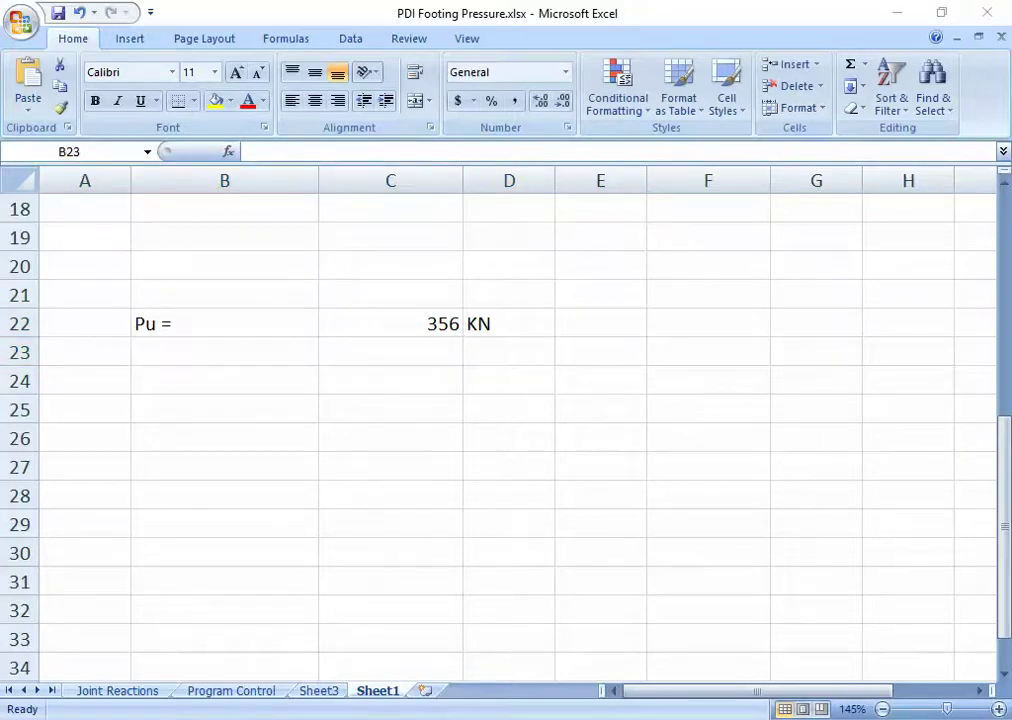
click(818, 619)
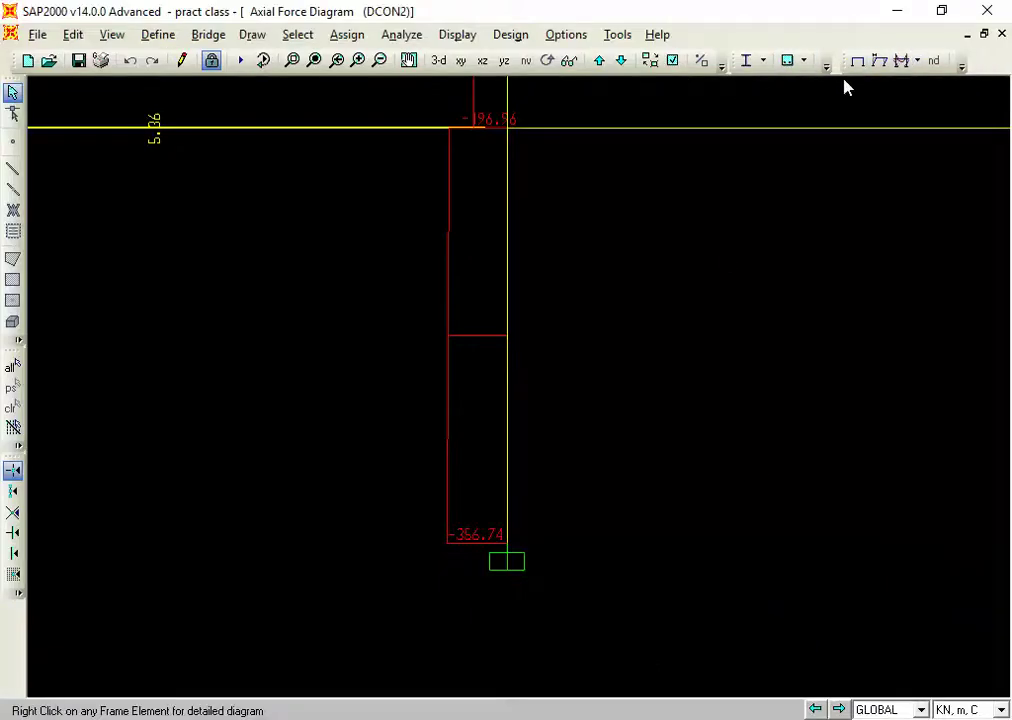
click(899, 61)
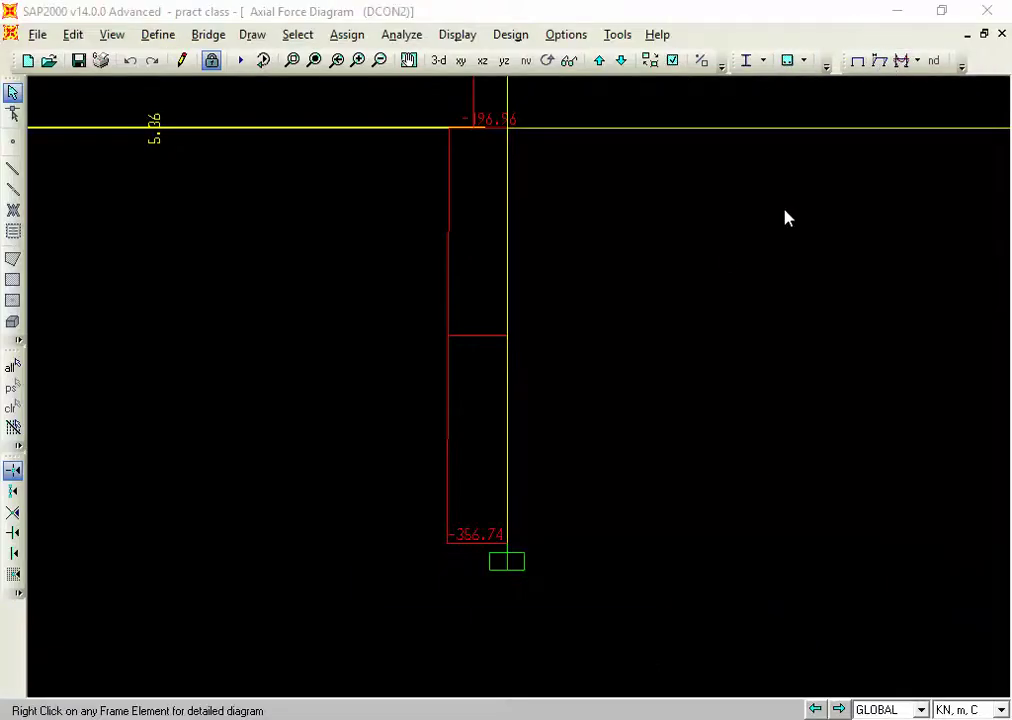
click(558, 232)
click(558, 231)
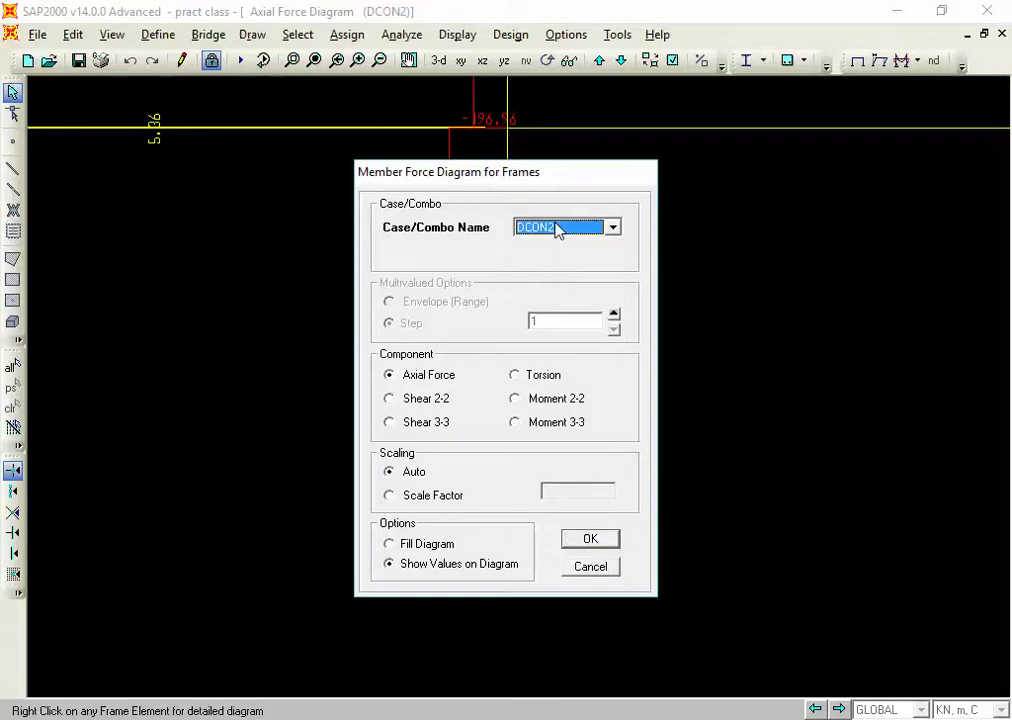
click(412, 380)
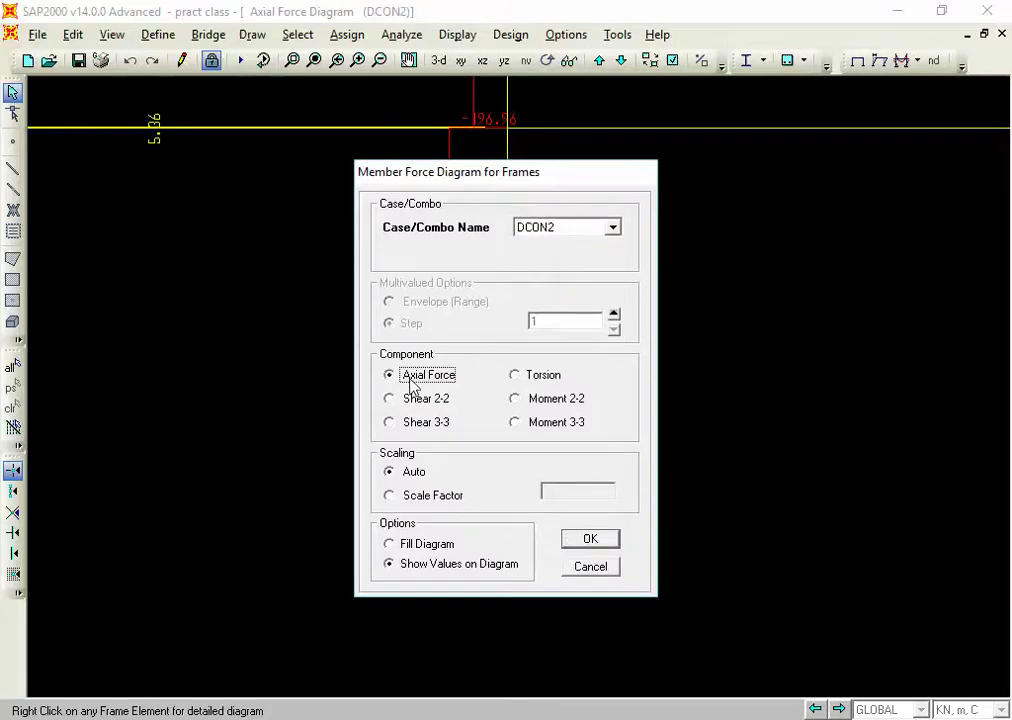
click(582, 542)
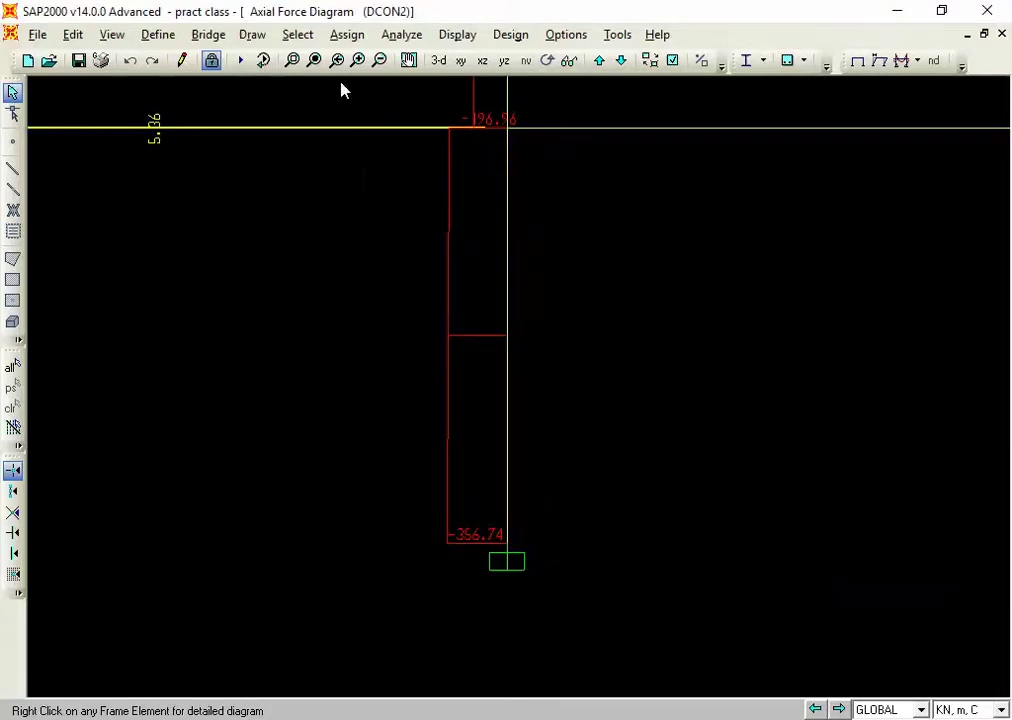
click(311, 59)
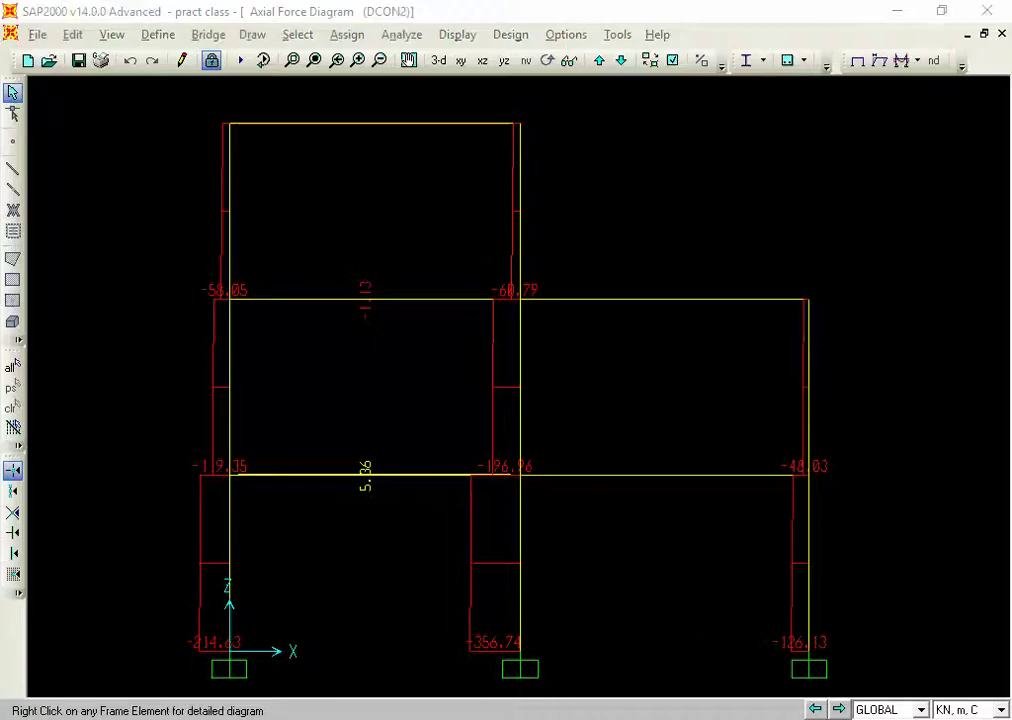
Switch back to the Excel workbook and enter the label "Ps =" in cell B23.
key(alt+Tab)
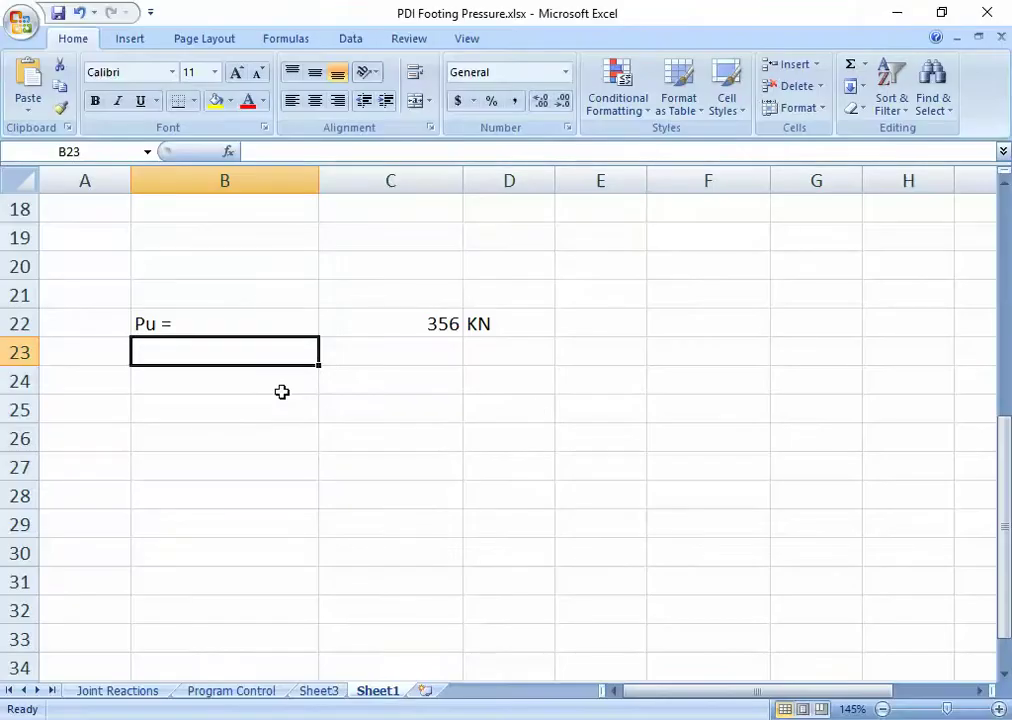
text(P)
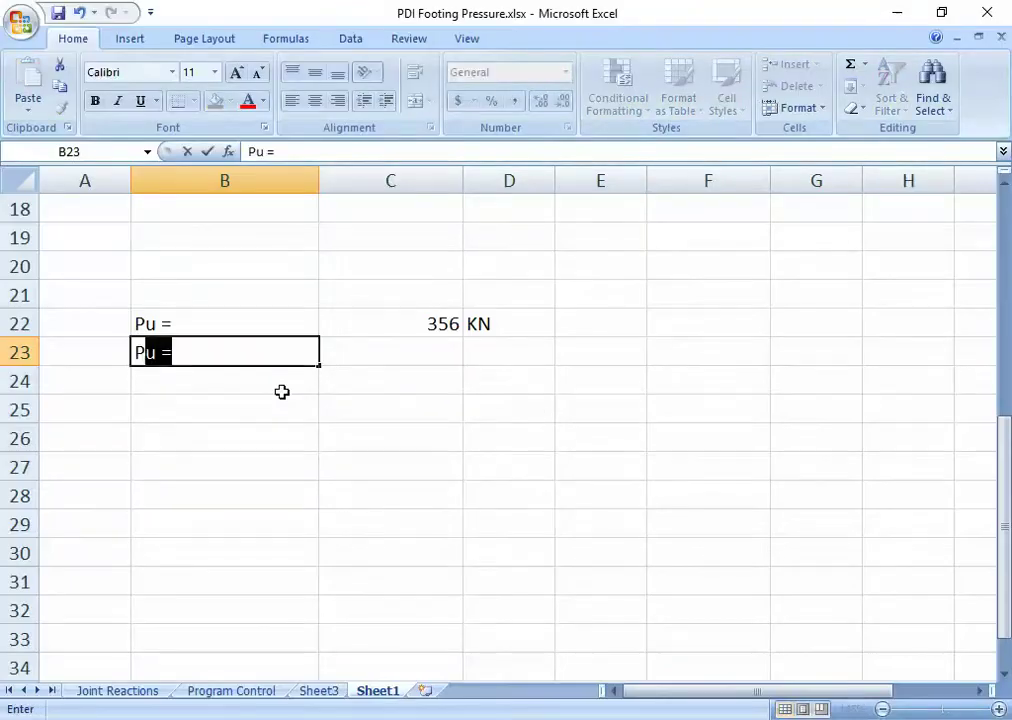
text(s =)
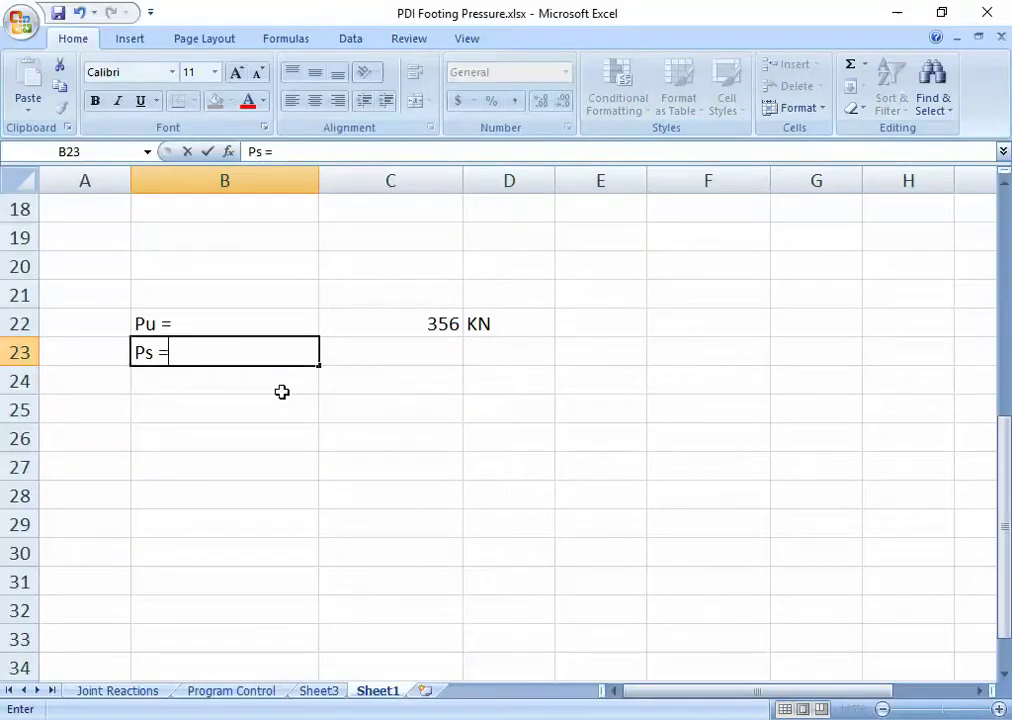
click(321, 436)
Calculate Ps in cell C23 with the formula =C22/1.5 and enter its unit "KN" in cell D23.
click(432, 357)
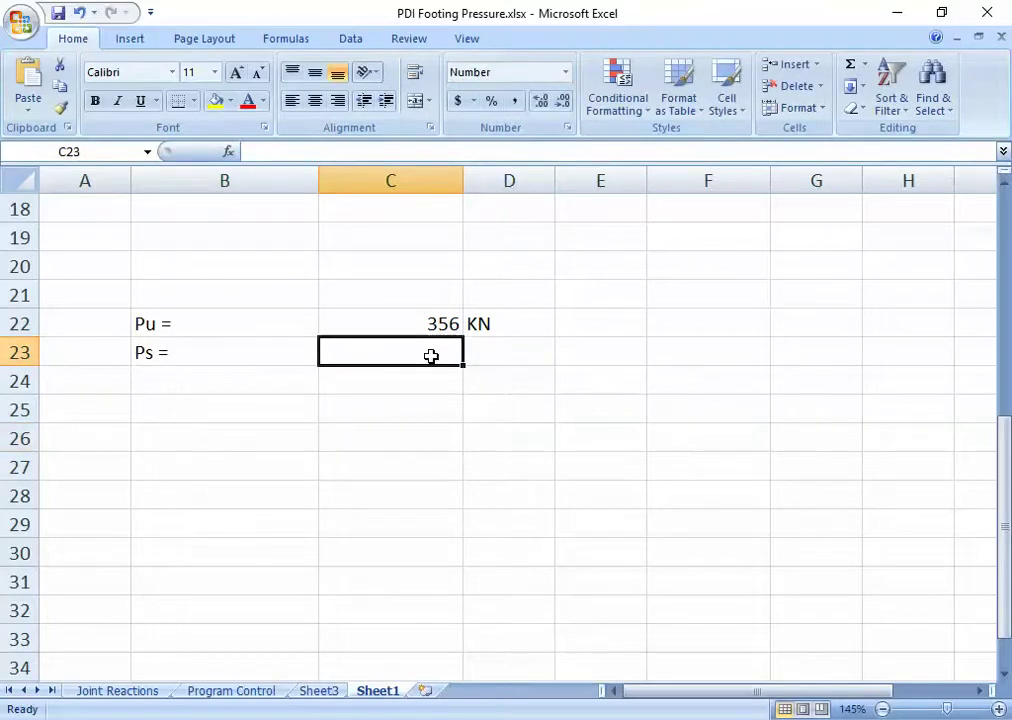
text(=)
click(431, 324)
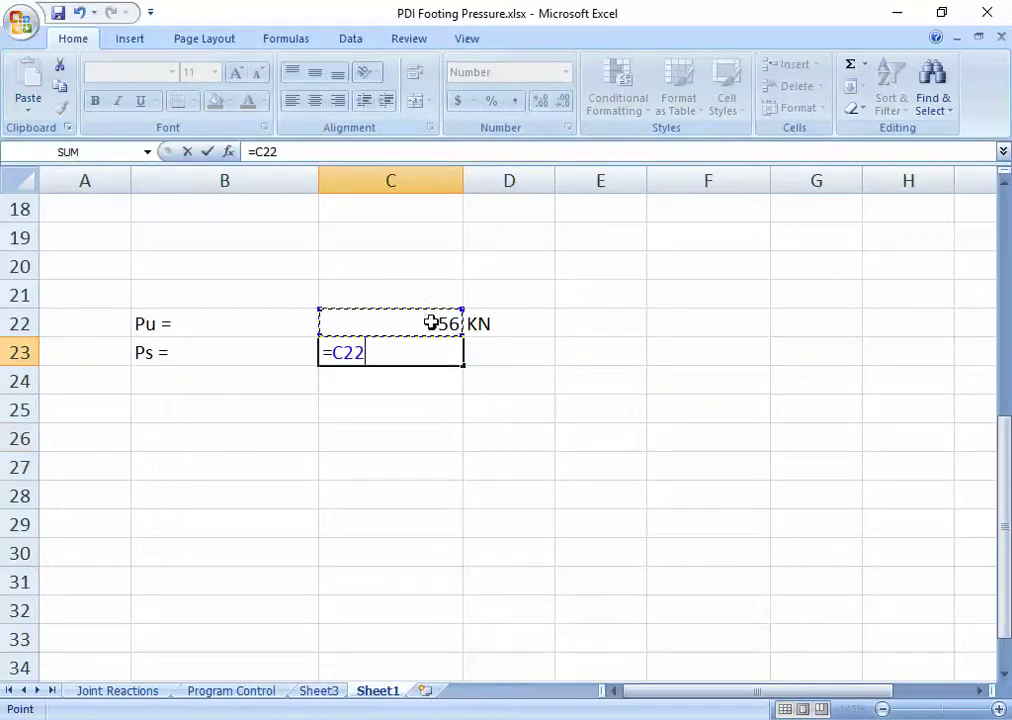
text(/1)
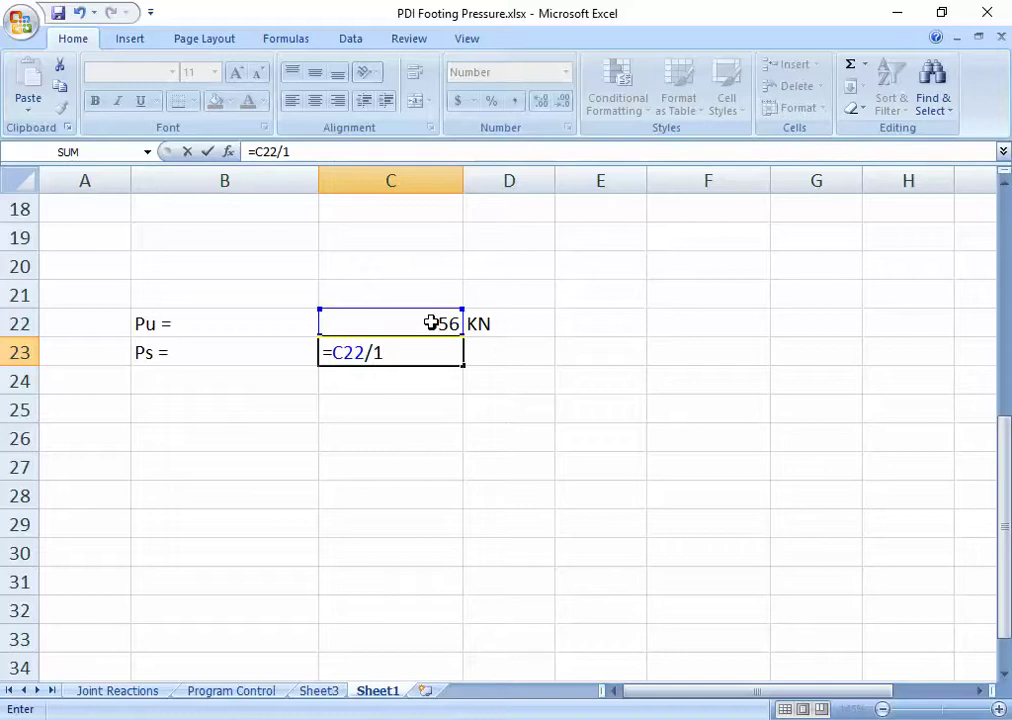
text(.5)
key(Return)
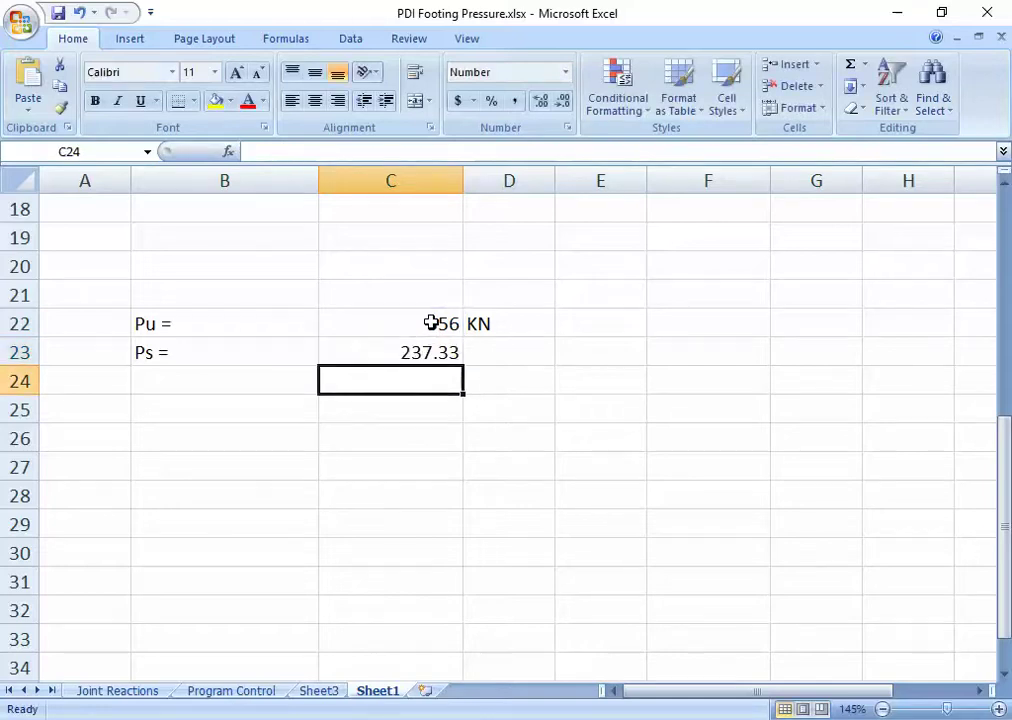
click(490, 341)
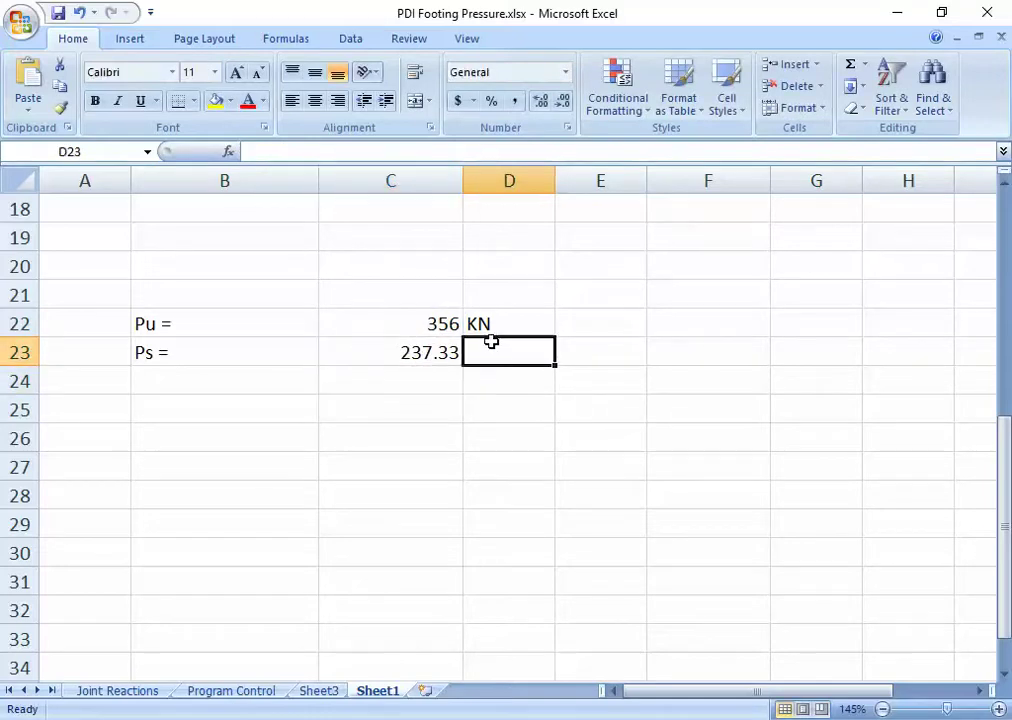
text(KN)
key(Return)
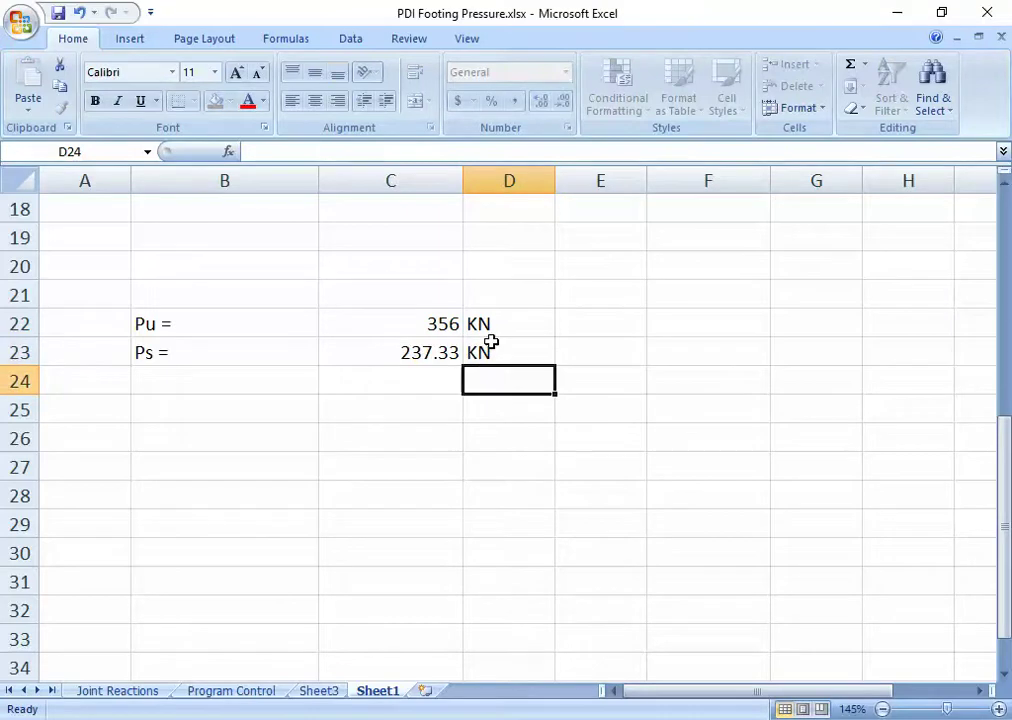
key(Return)
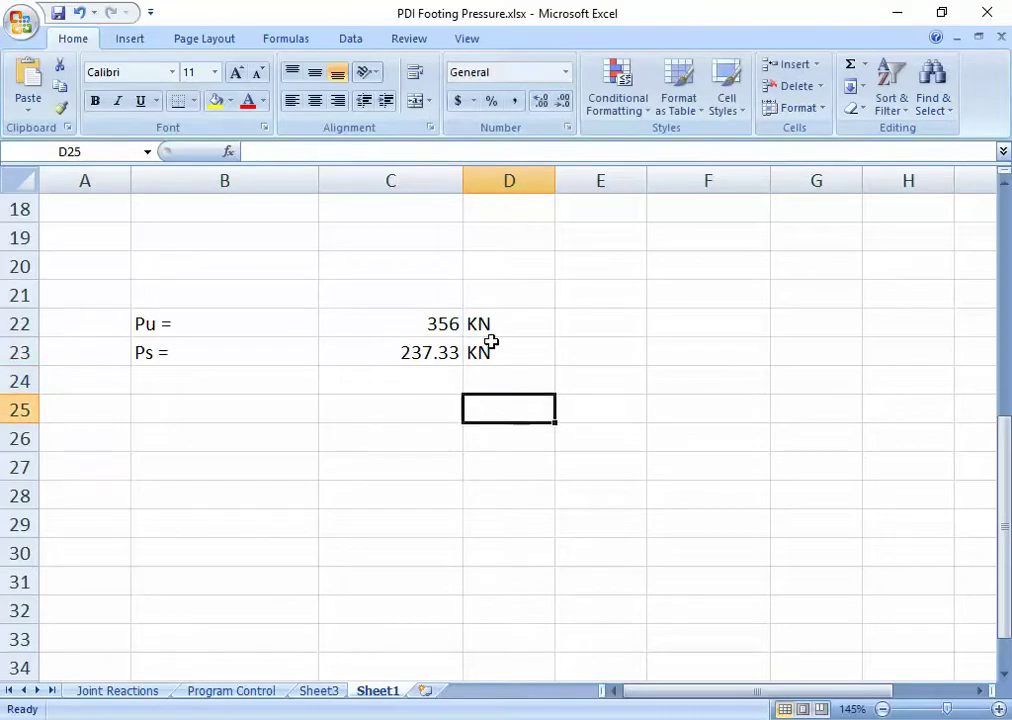
Add a row above Pu with "Bearing capacity =" in B21, 100 in C21 and "KN/m2" in D21.
click(229, 287)
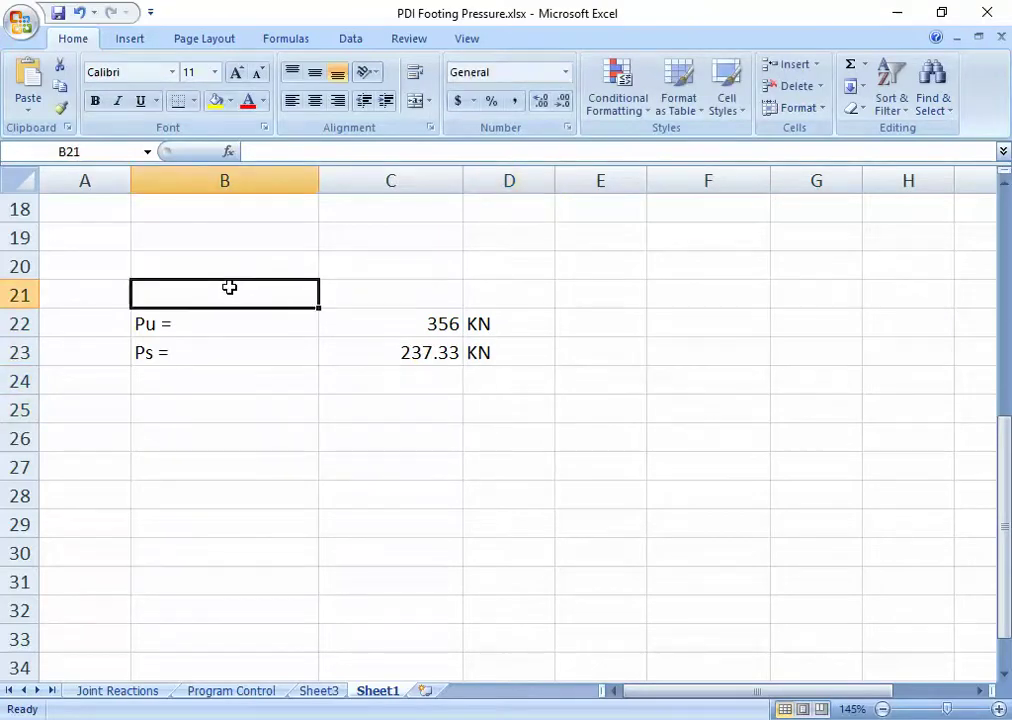
text(Beari)
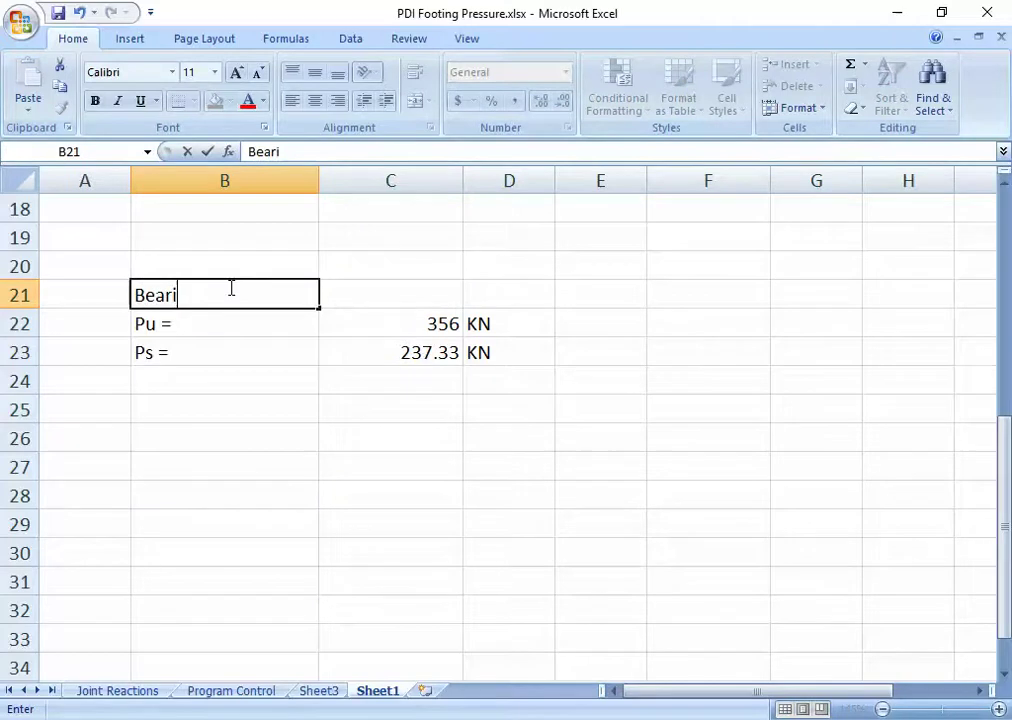
text(ng capac)
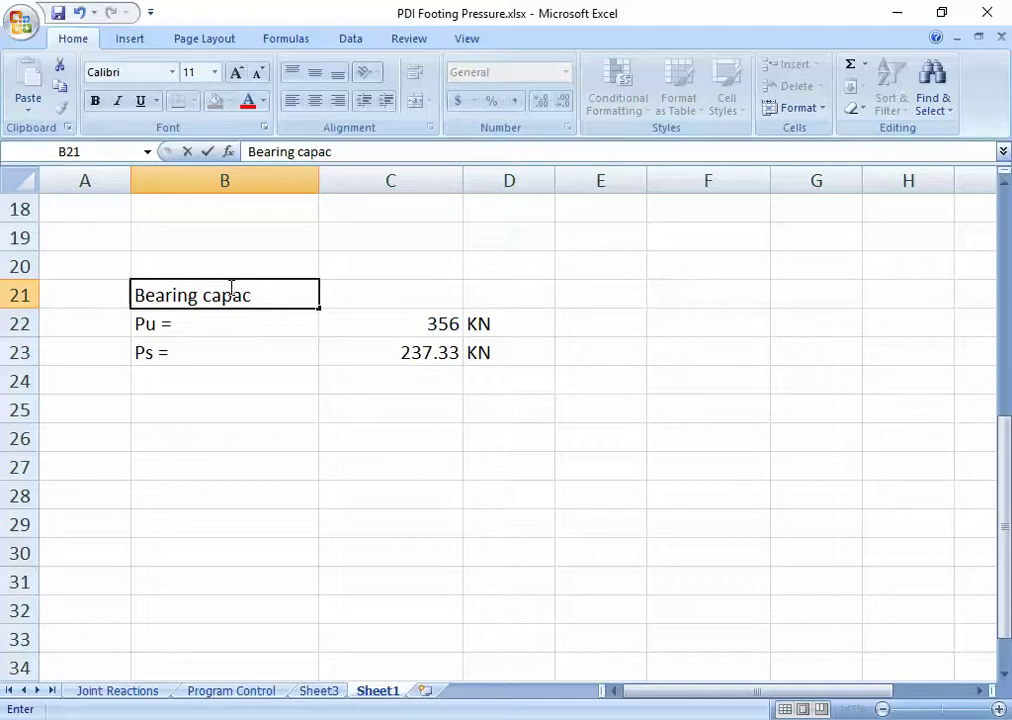
text(ity =)
key(Tab)
text(1000)
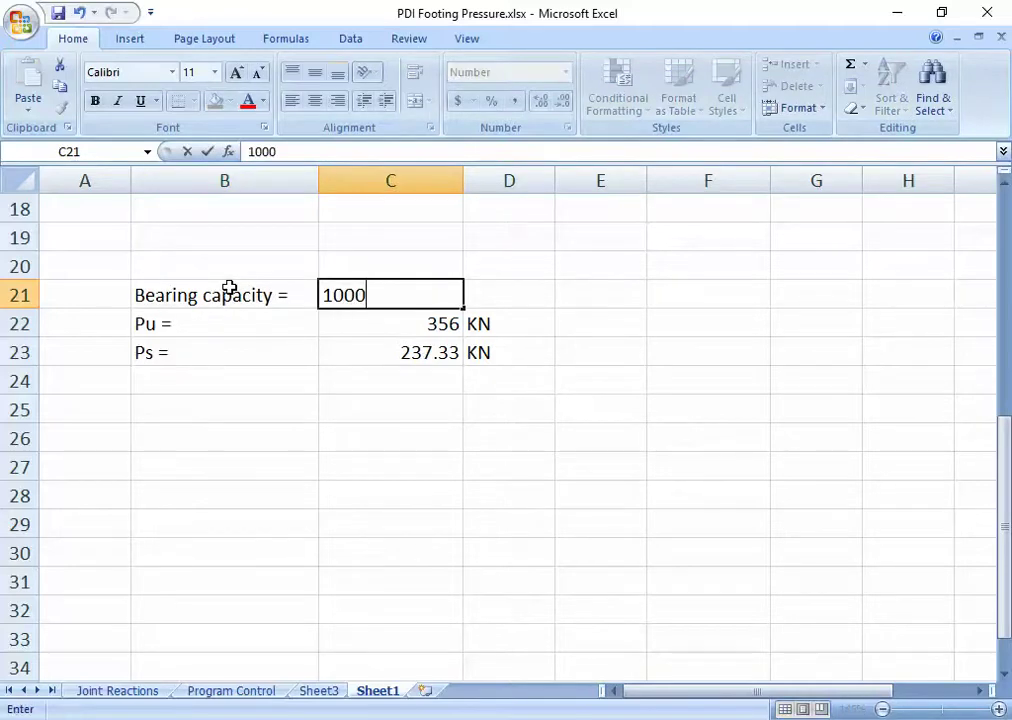
key(BackSpace)
key(Tab)
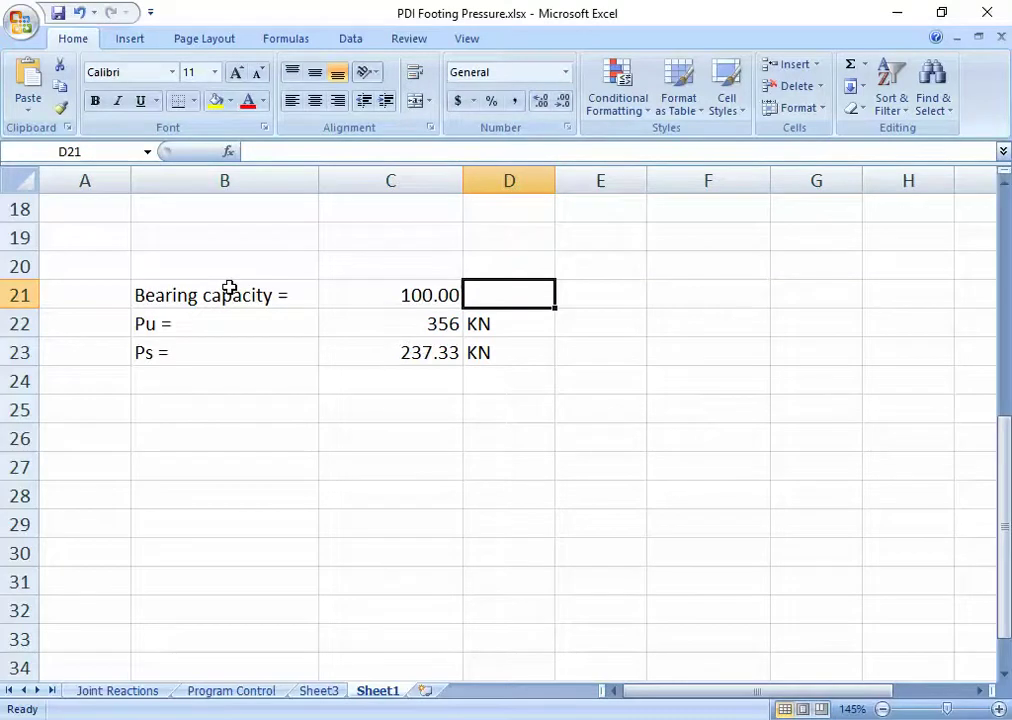
text(KN/m2)
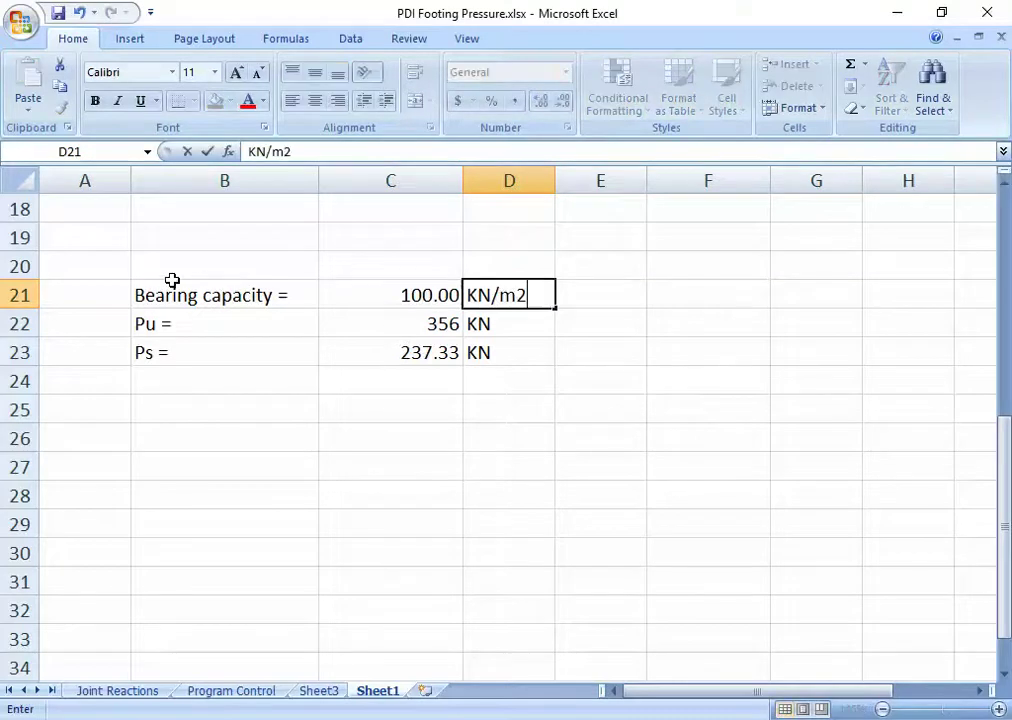
key(Down)
key(Down)
key(Down)
key(Down)
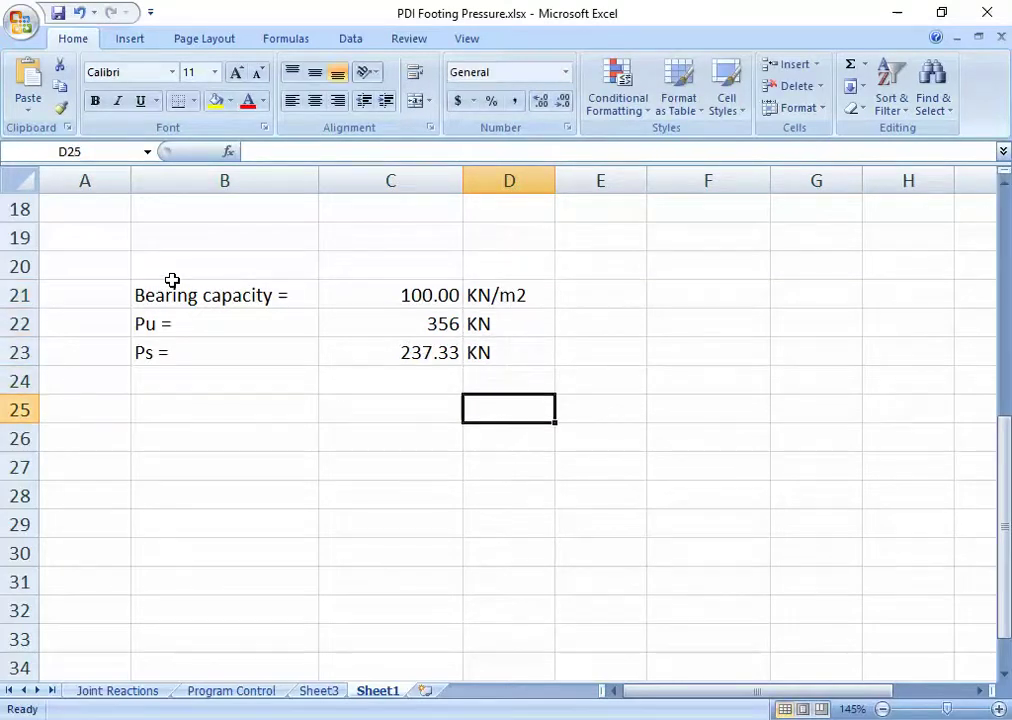
key(Left)
key(Down)
key(Up)
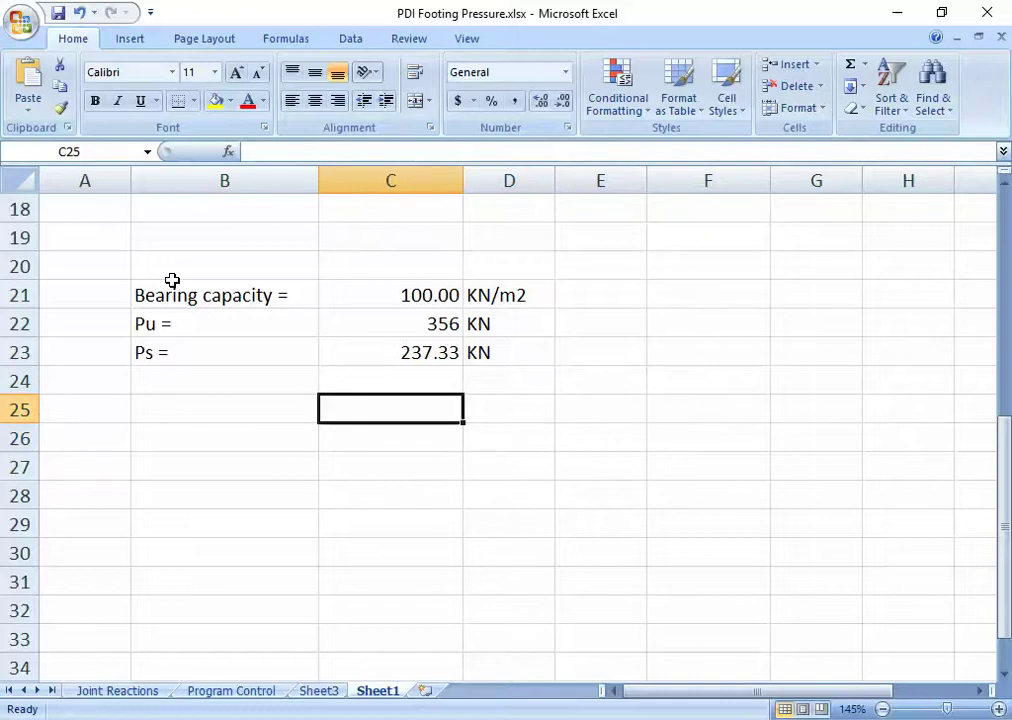
key(Down)
key(Up)
key(Down)
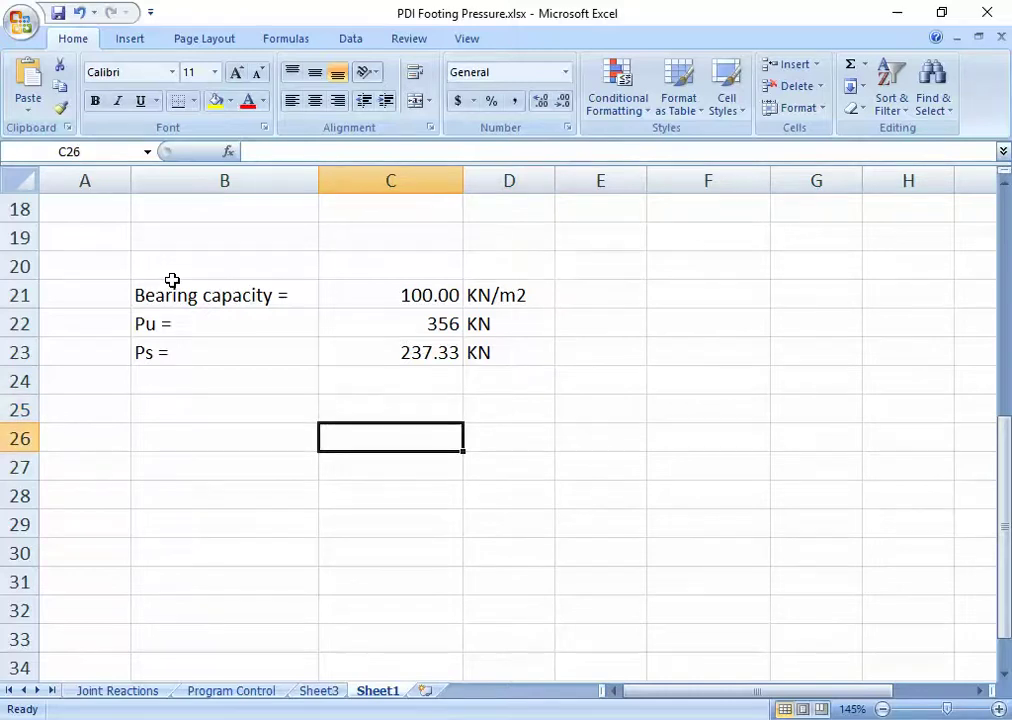
text(0)
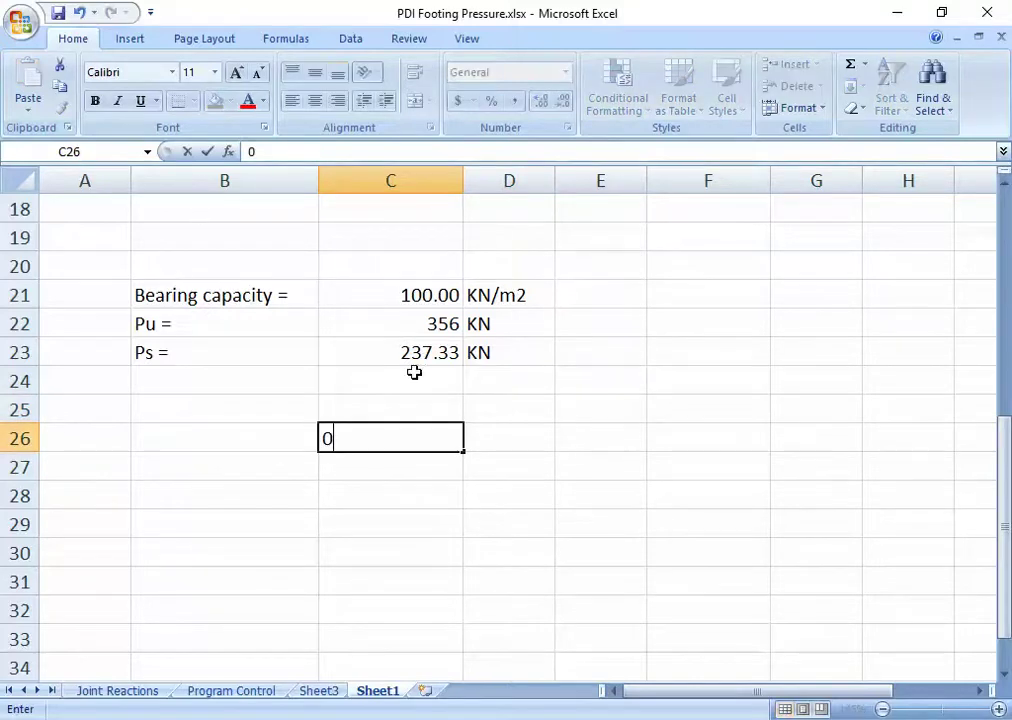
click(412, 354)
drag(408, 418, 407, 428)
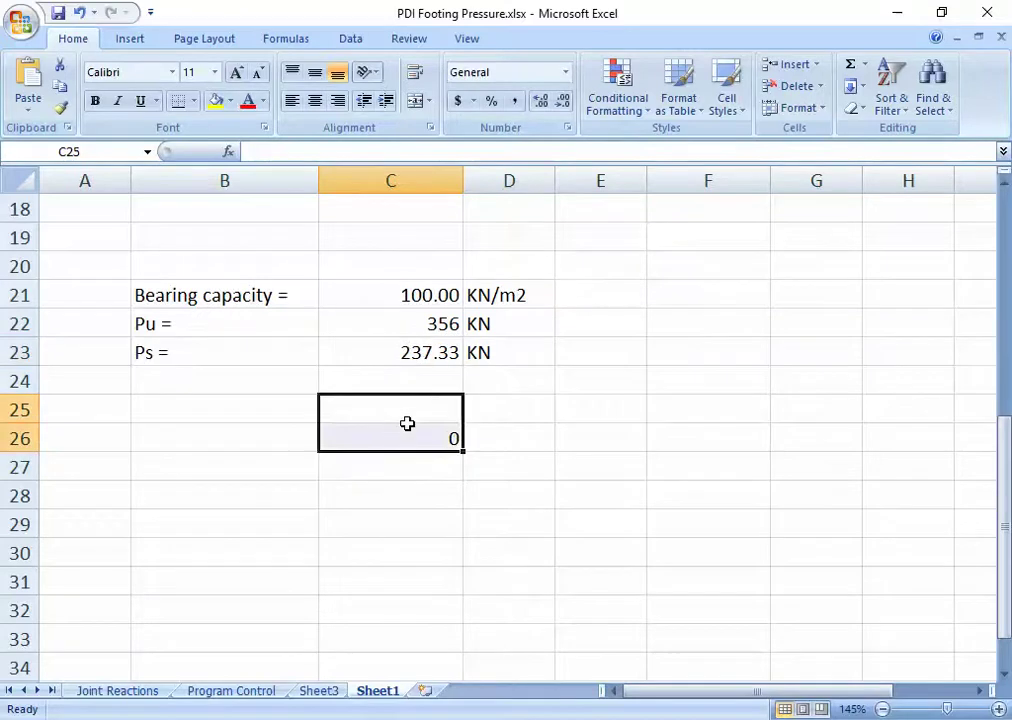
Calculate the footing area in cell C26 with the formula =C23/C21*1.15.
click(390, 441)
text(=)
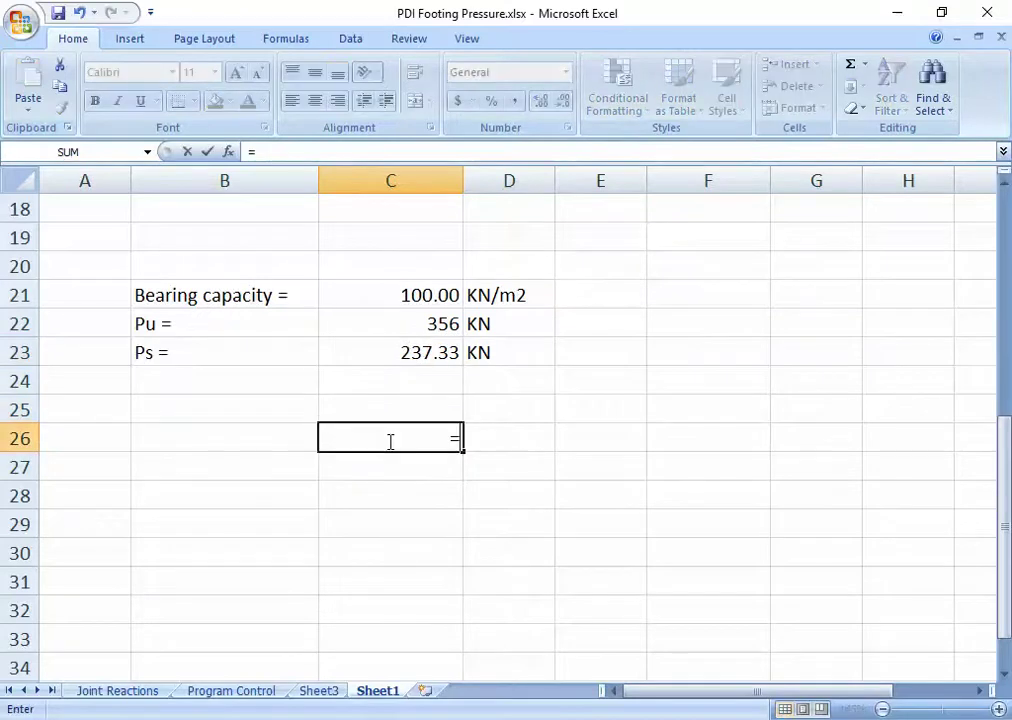
click(386, 350)
text(/)
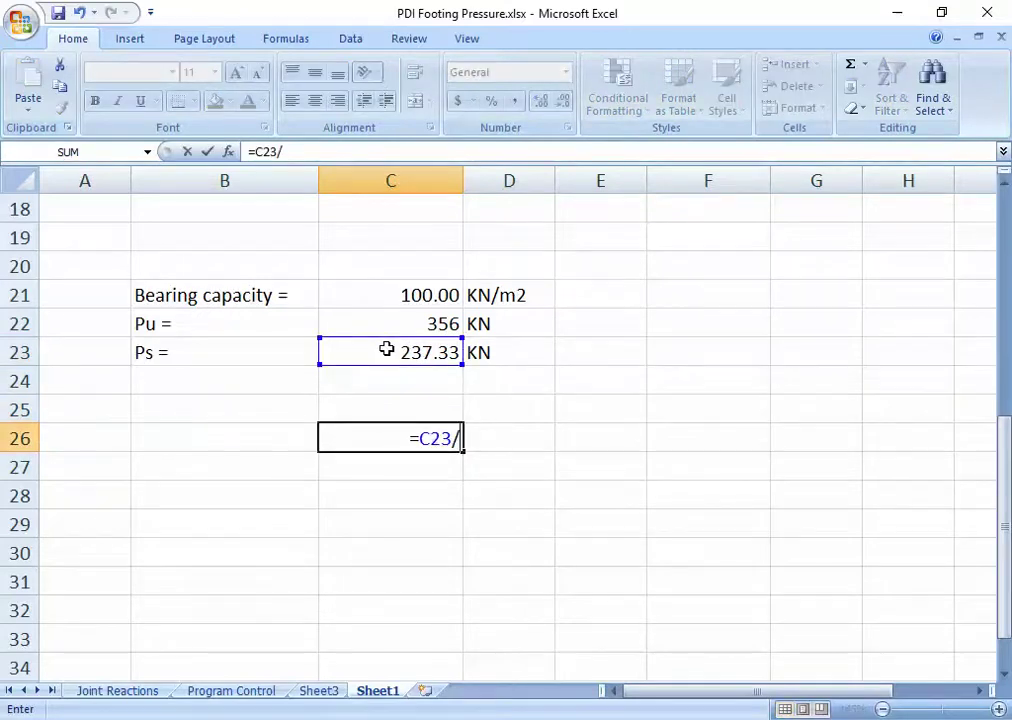
click(389, 294)
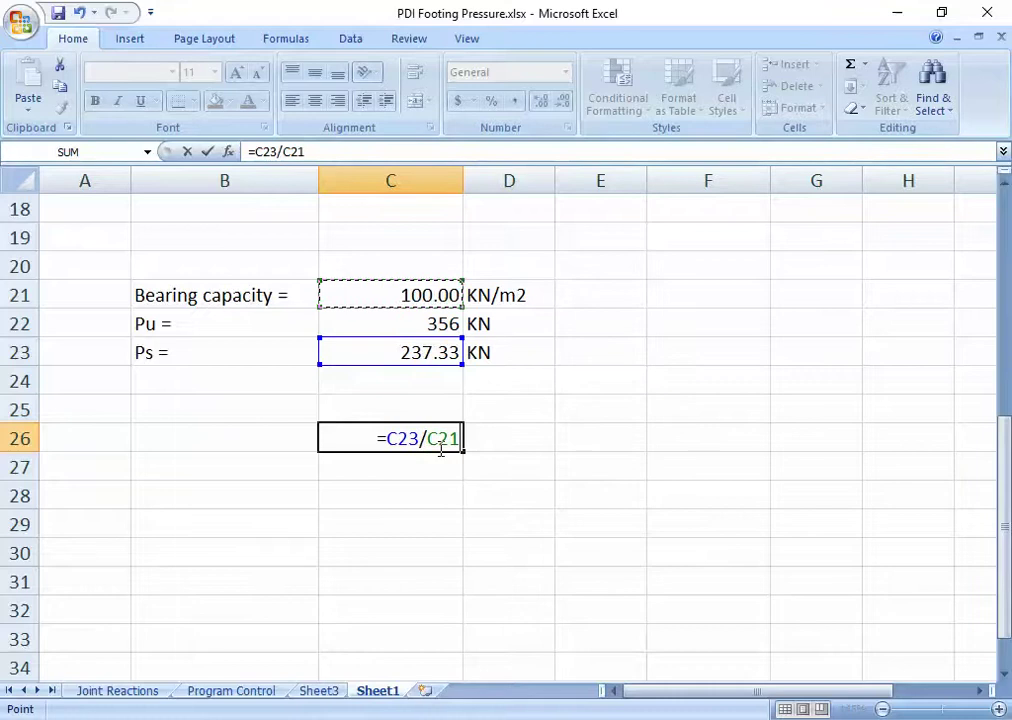
text(*)
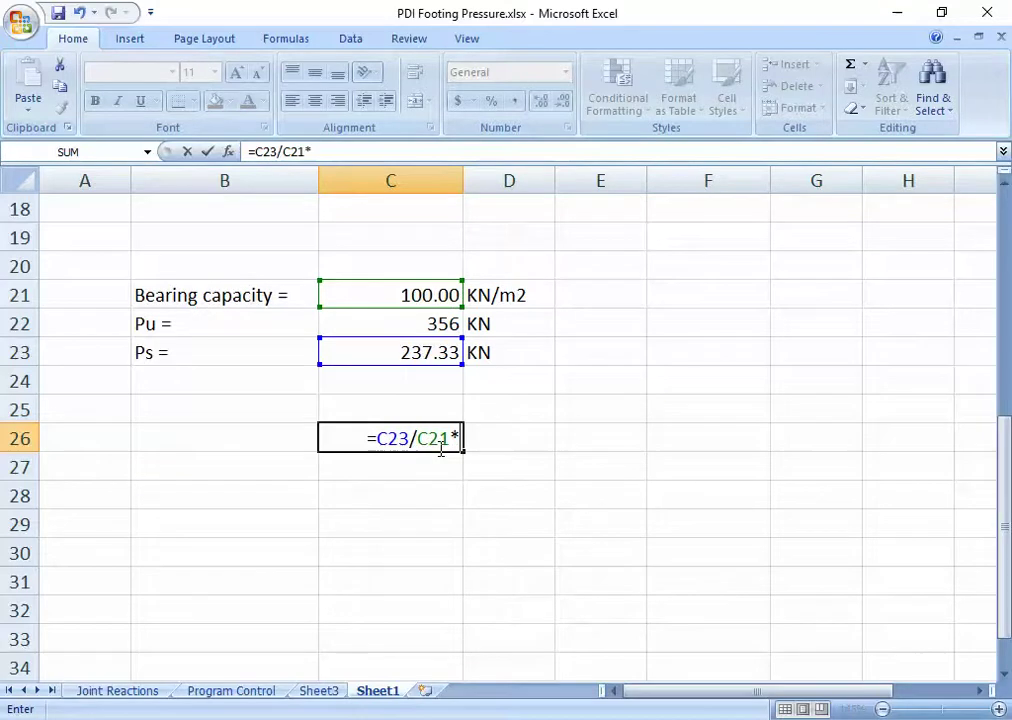
text(1.15)
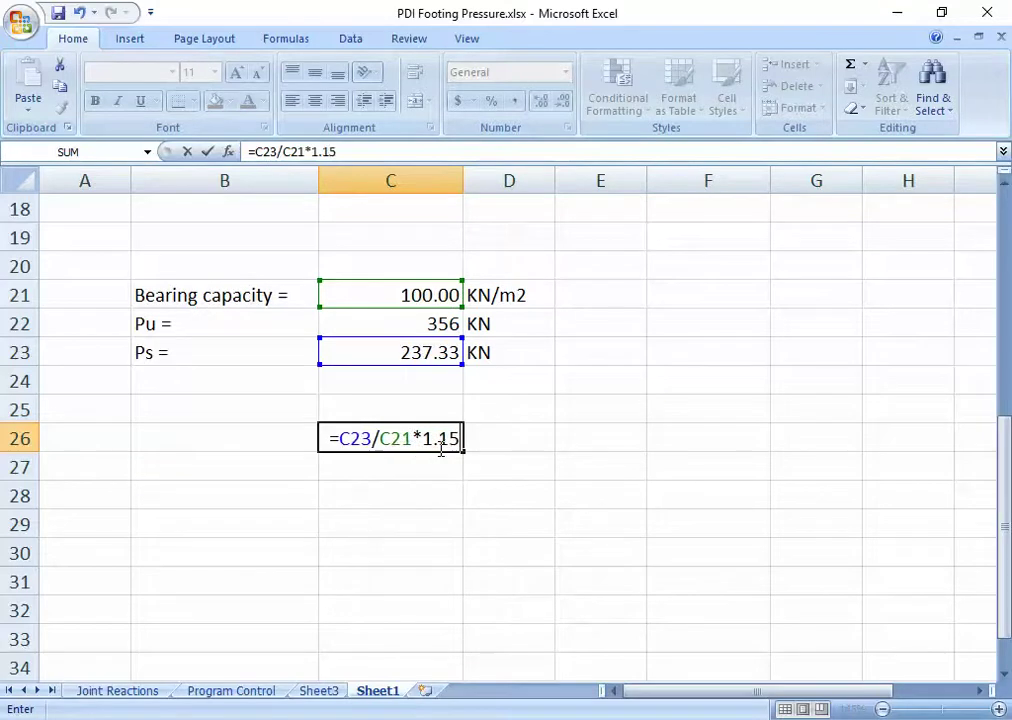
key(Return)
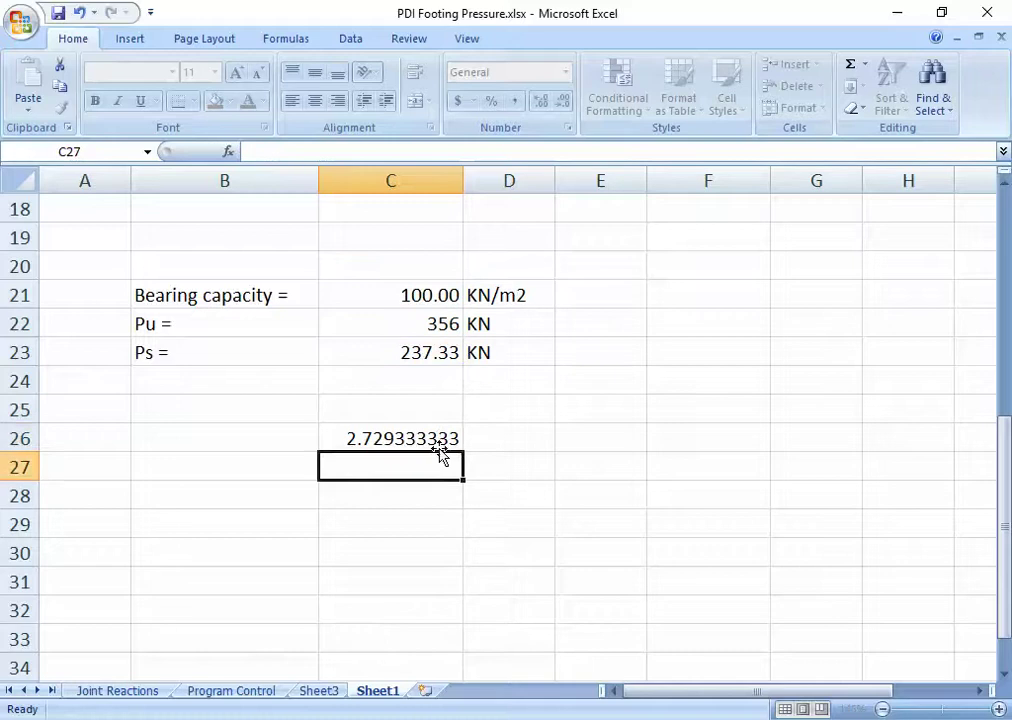
Format the footing area in cell C26 to show three decimal places.
click(424, 430)
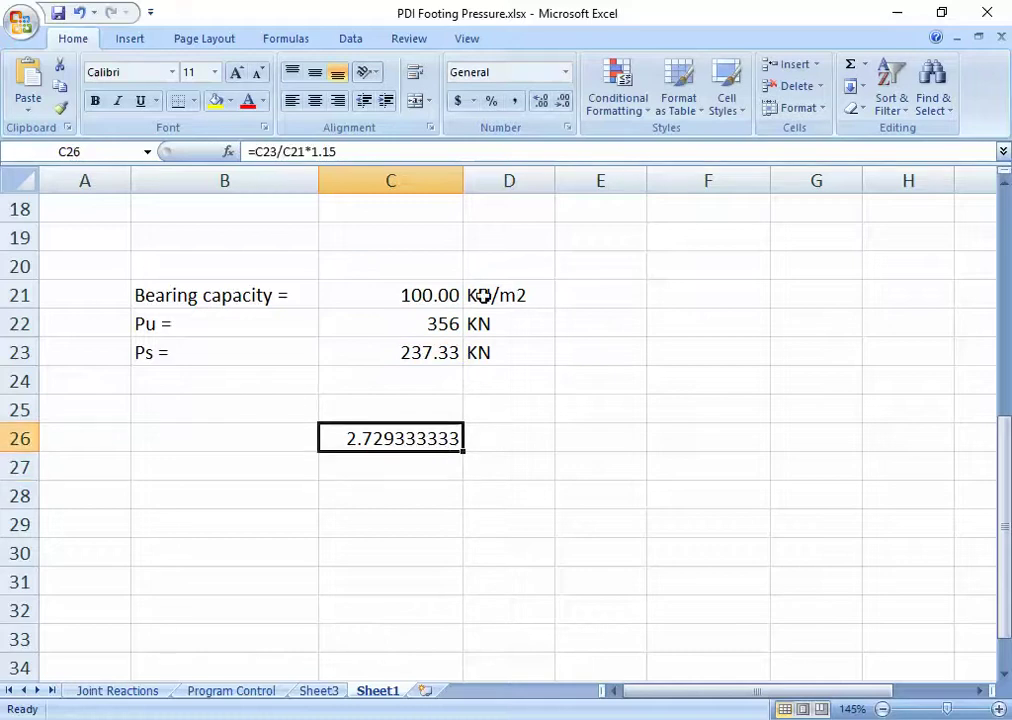
click(562, 104)
click(562, 104)
click(562, 104)
click(562, 104)
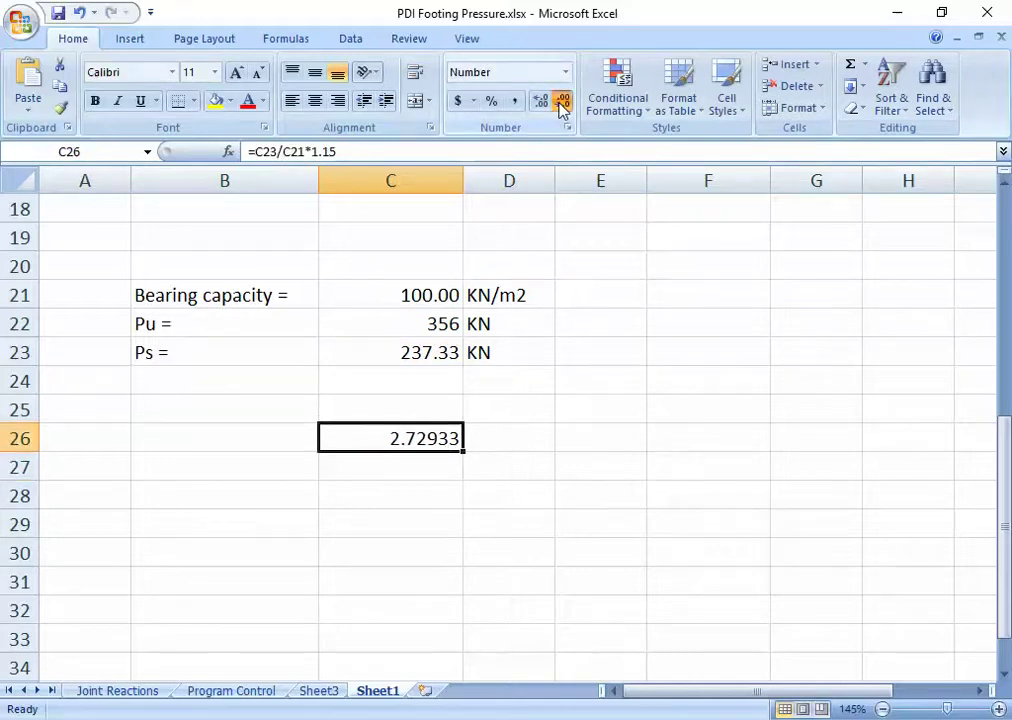
click(562, 104)
click(562, 104)
Enter the label "Area =" in cell B26 and the unit "m2" in cell D26.
click(267, 429)
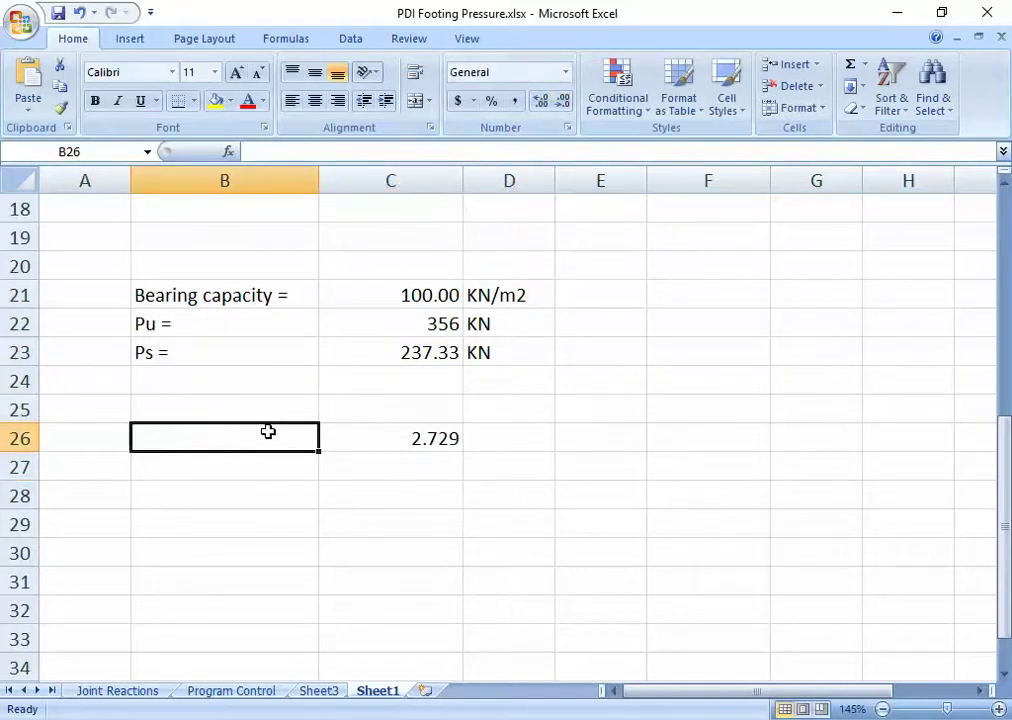
text(Area )
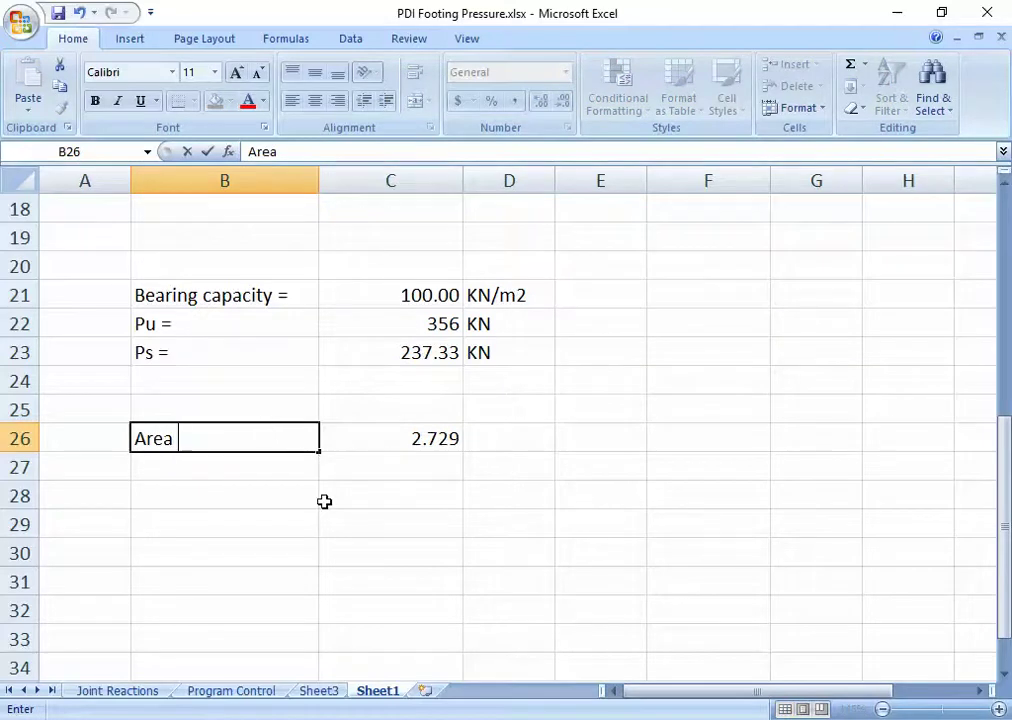
text(=)
click(400, 524)
click(495, 442)
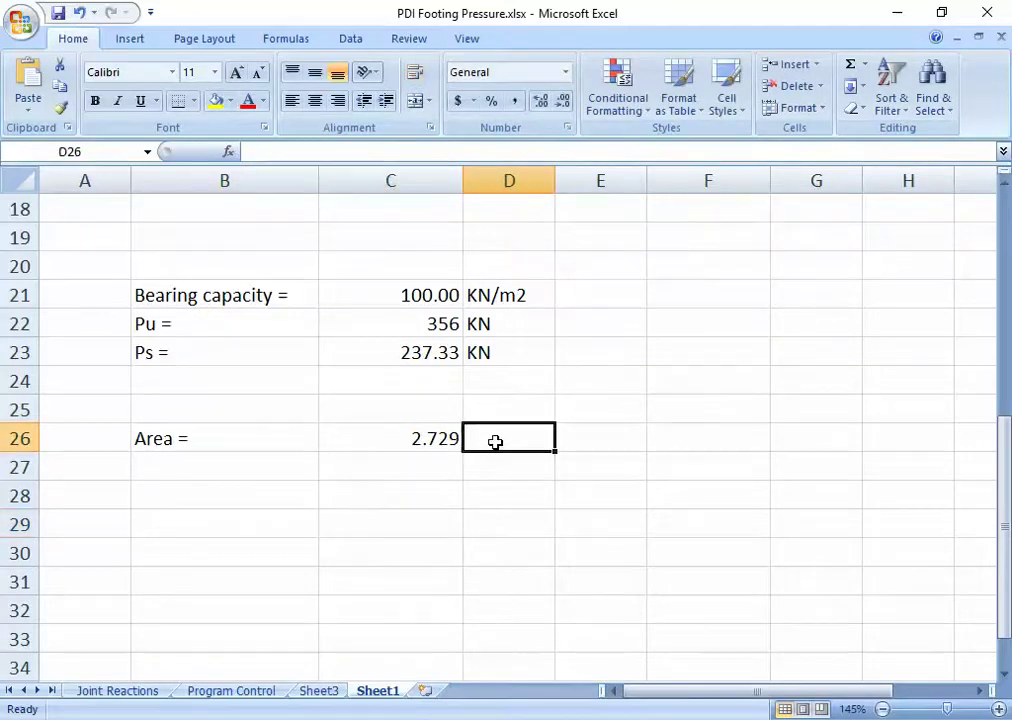
text(m2)
key(Return)
click(492, 505)
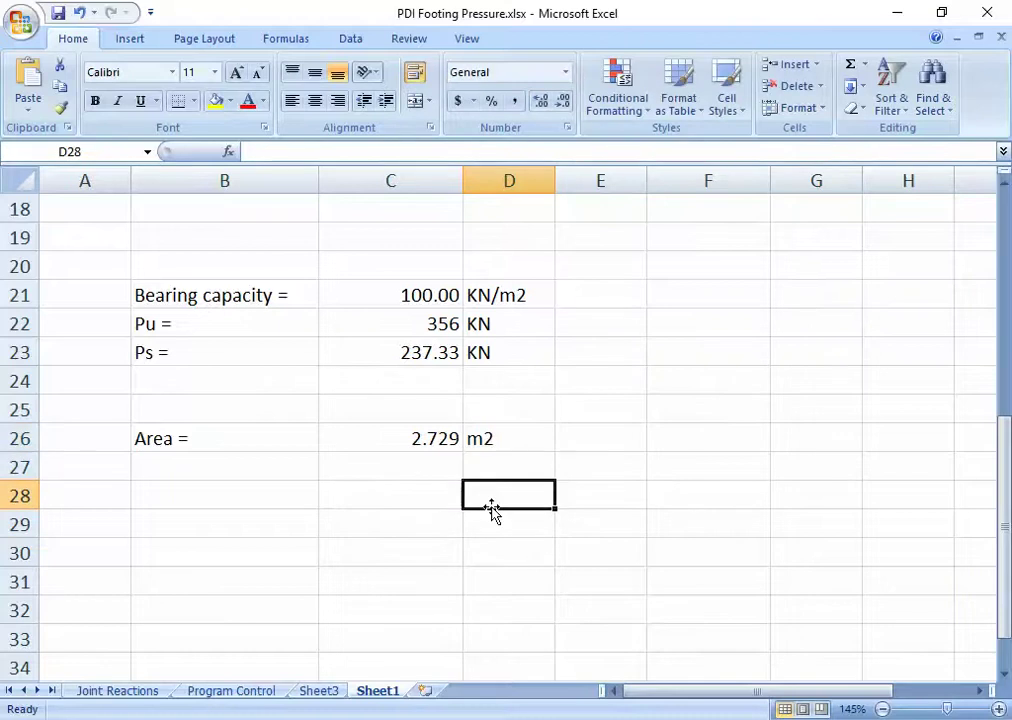
Enter the label "L=B=" in B27 and calculate the footing side in C27 with the formula =SQRT(C26).
click(251, 467)
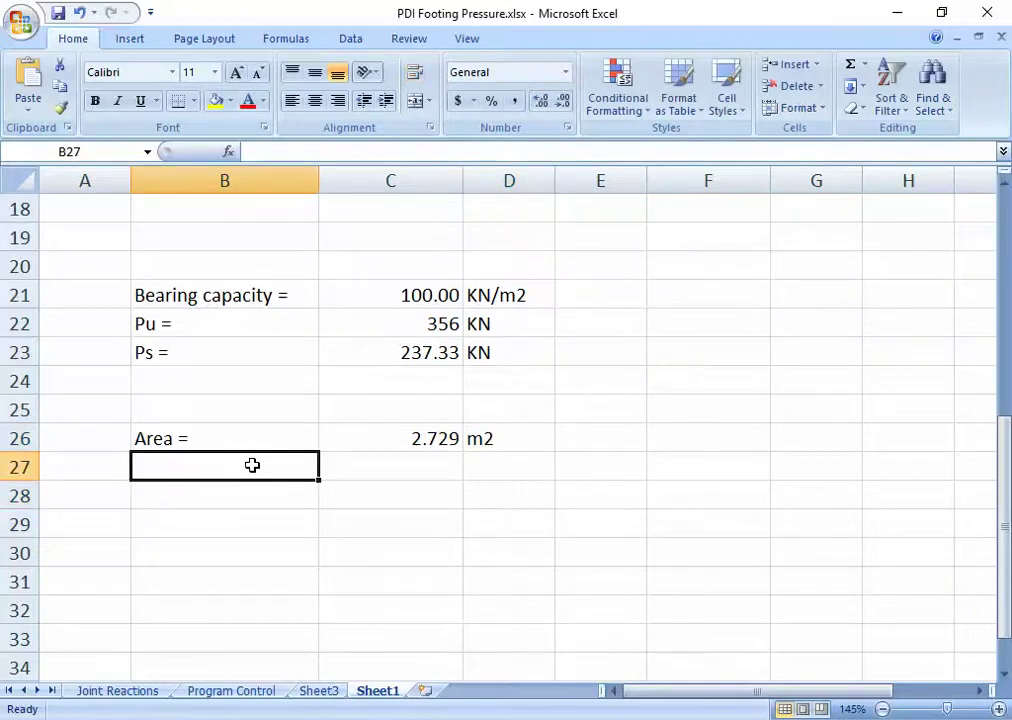
text(L=)
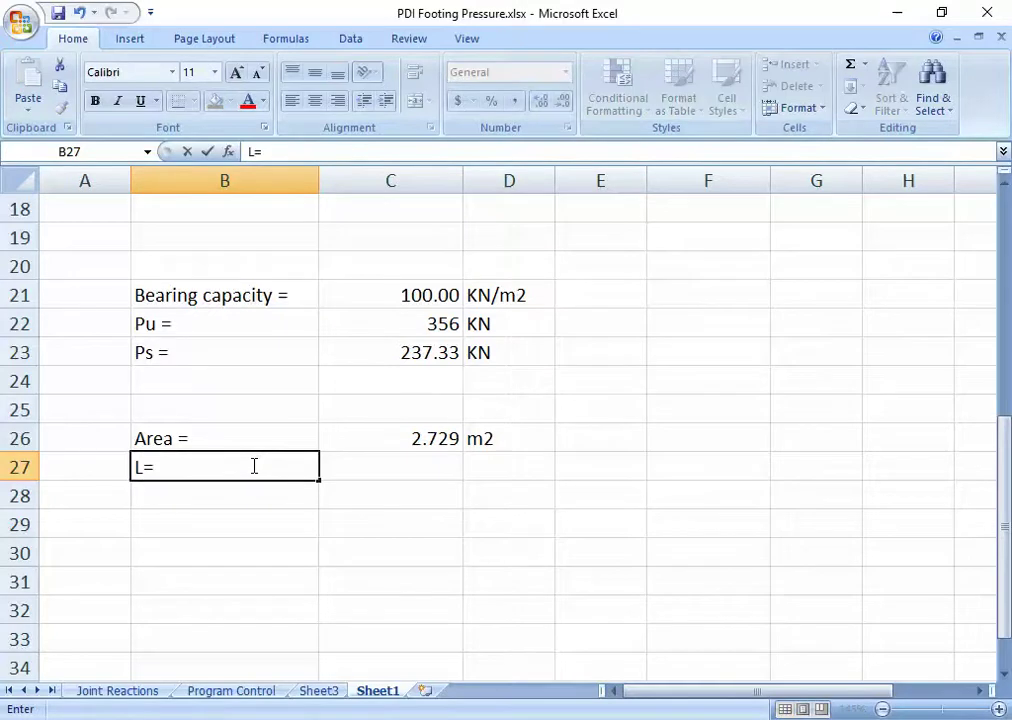
text(B=)
key(Tab)
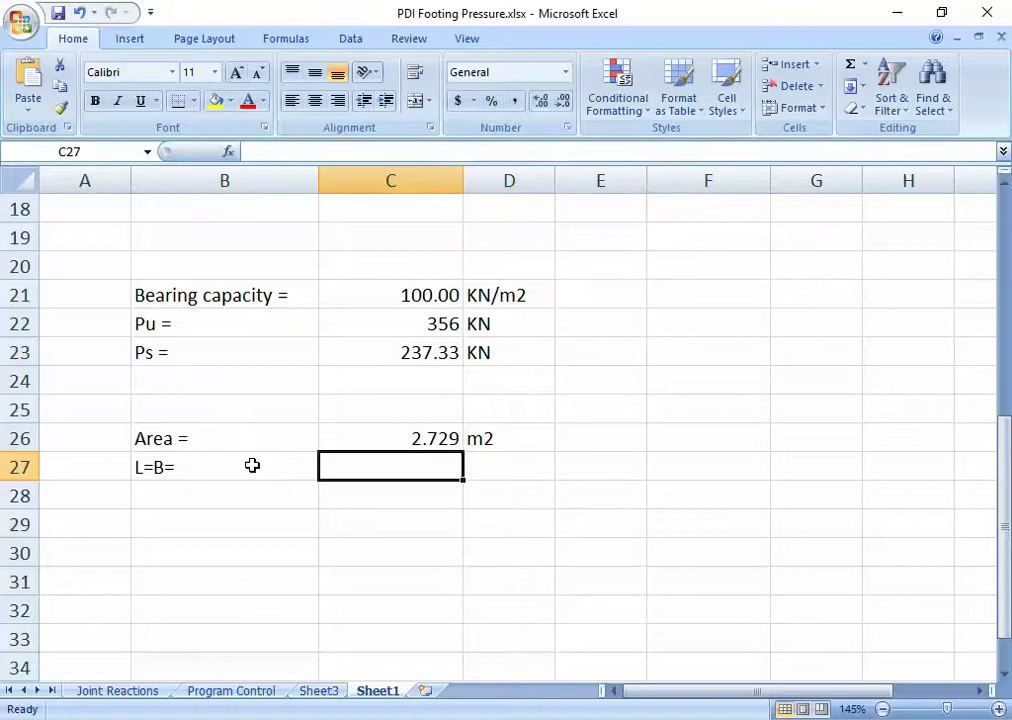
text(=sq)
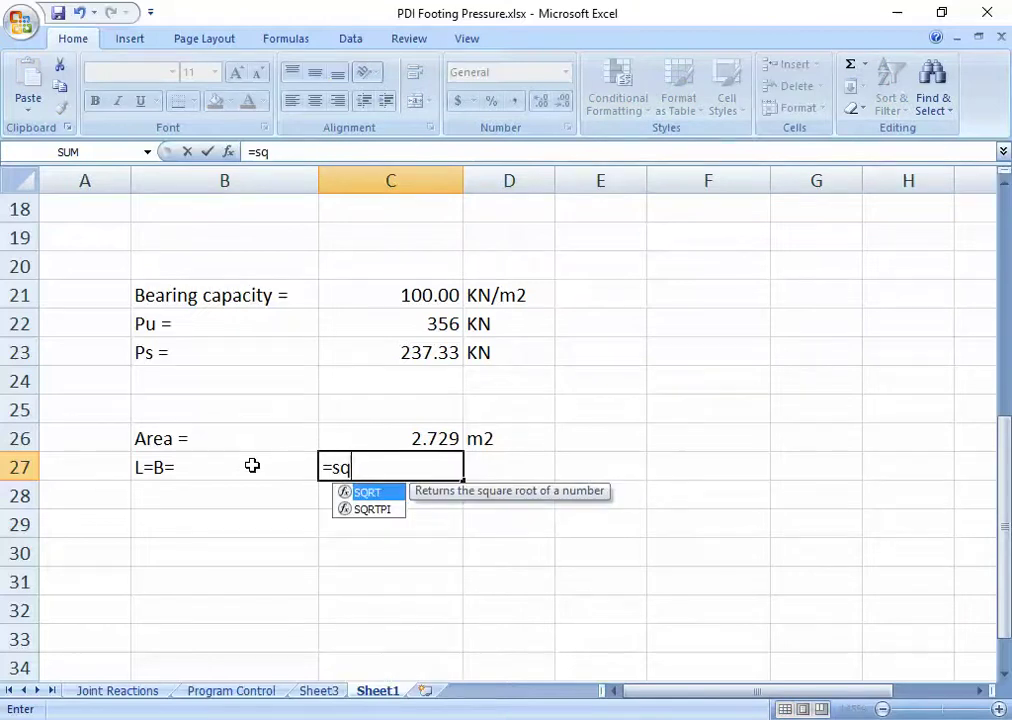
text(rt()
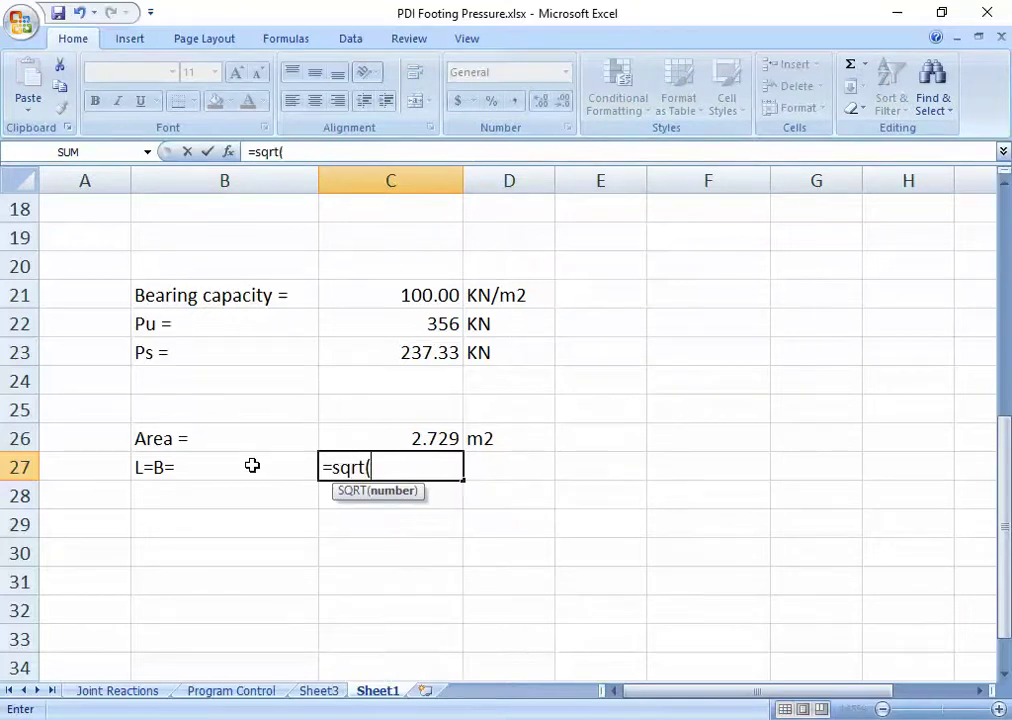
click(383, 438)
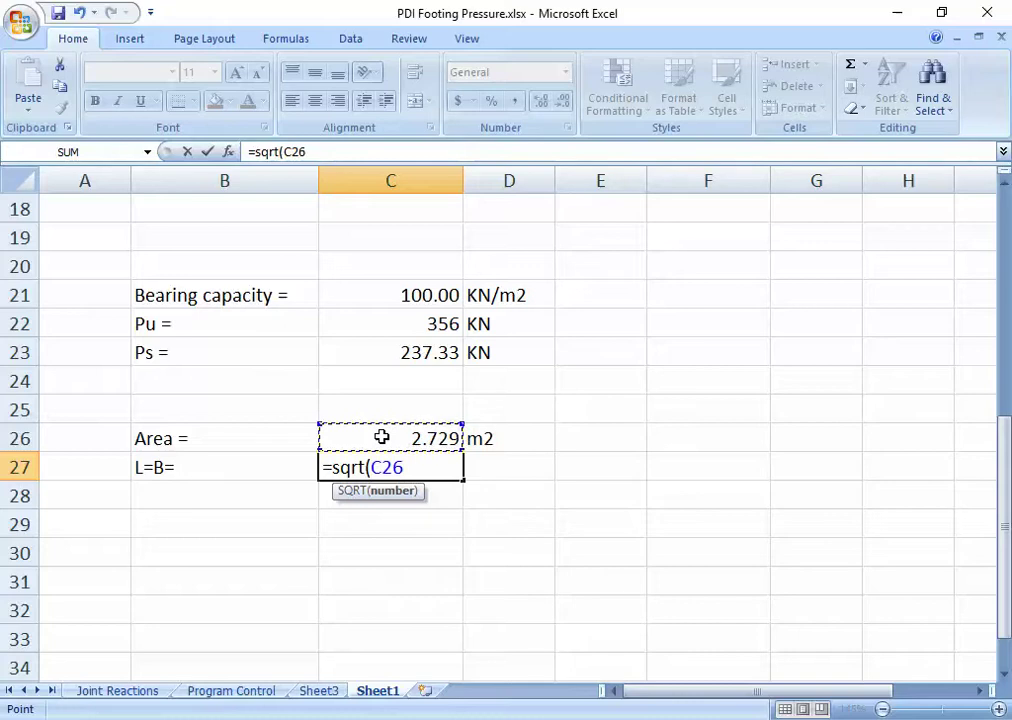
text())
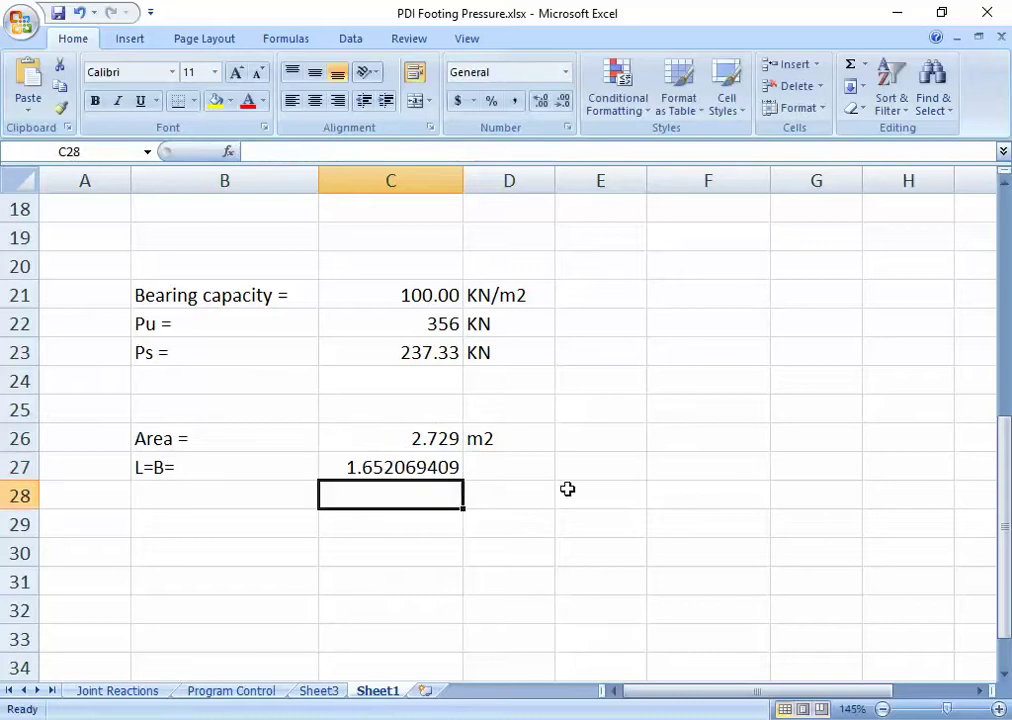
Format the footing side length in cell C27 to show three decimal places.
click(416, 466)
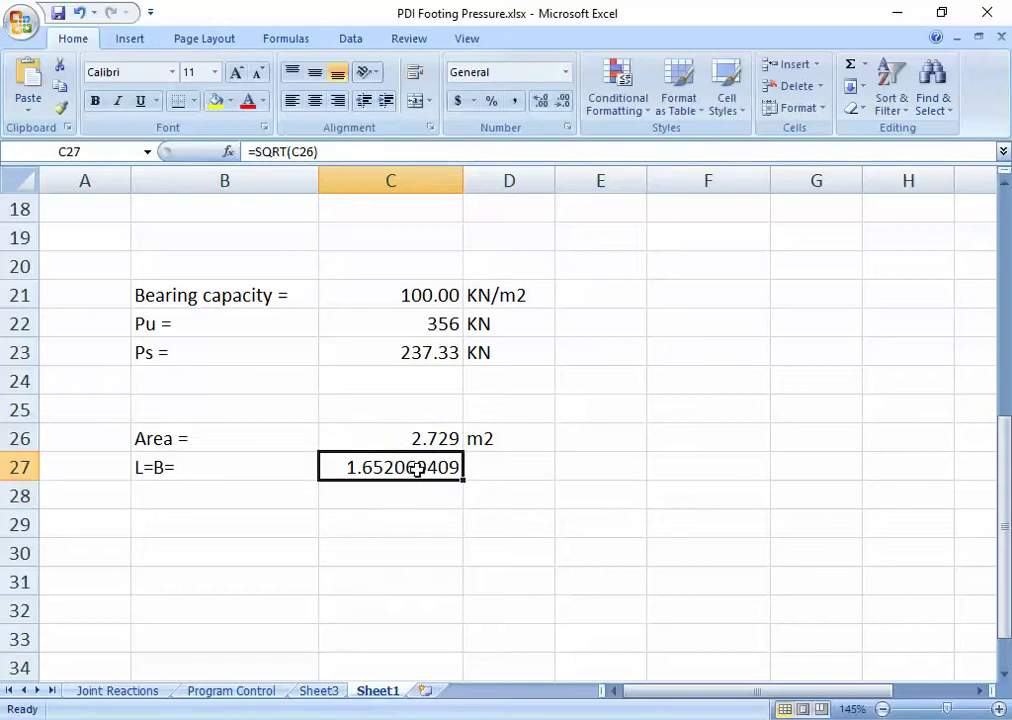
click(564, 100)
click(564, 100)
click(564, 100)
click(564, 100)
click(564, 100)
click(564, 100)
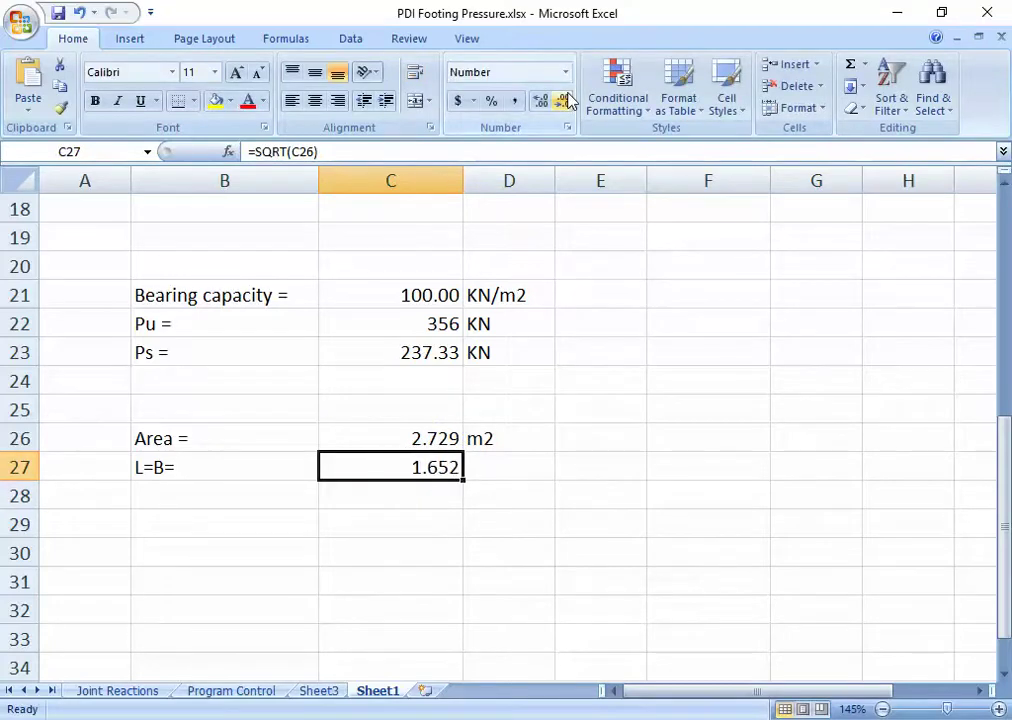
Enter the unit "m" for the footing side length in cell D27.
click(526, 472)
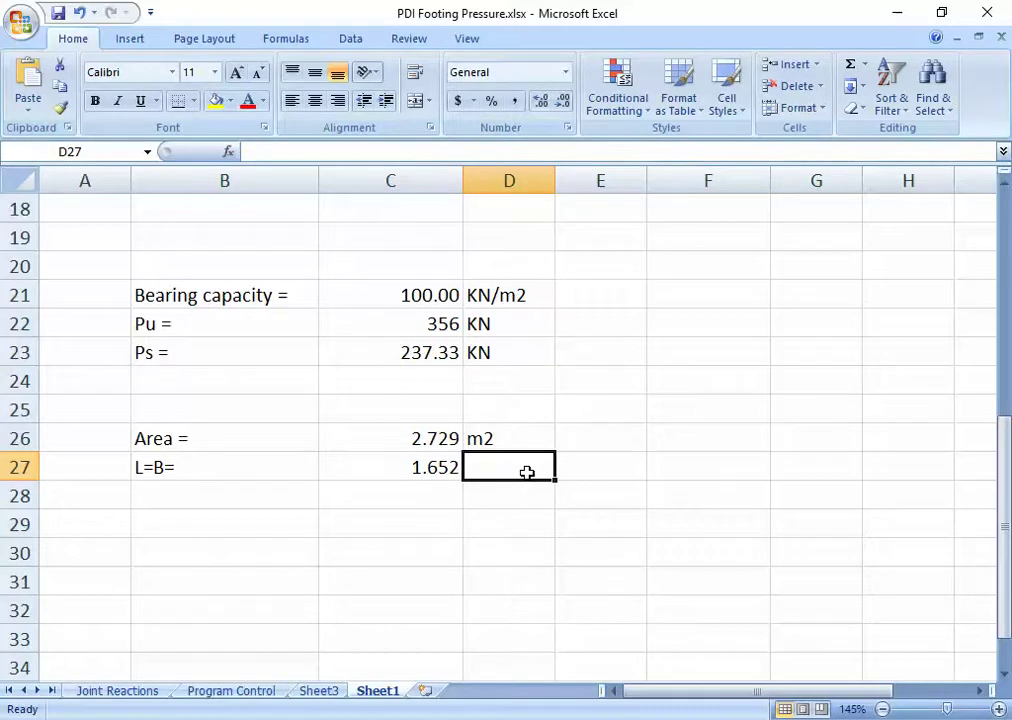
text(m2)
key(Return)
click(517, 463)
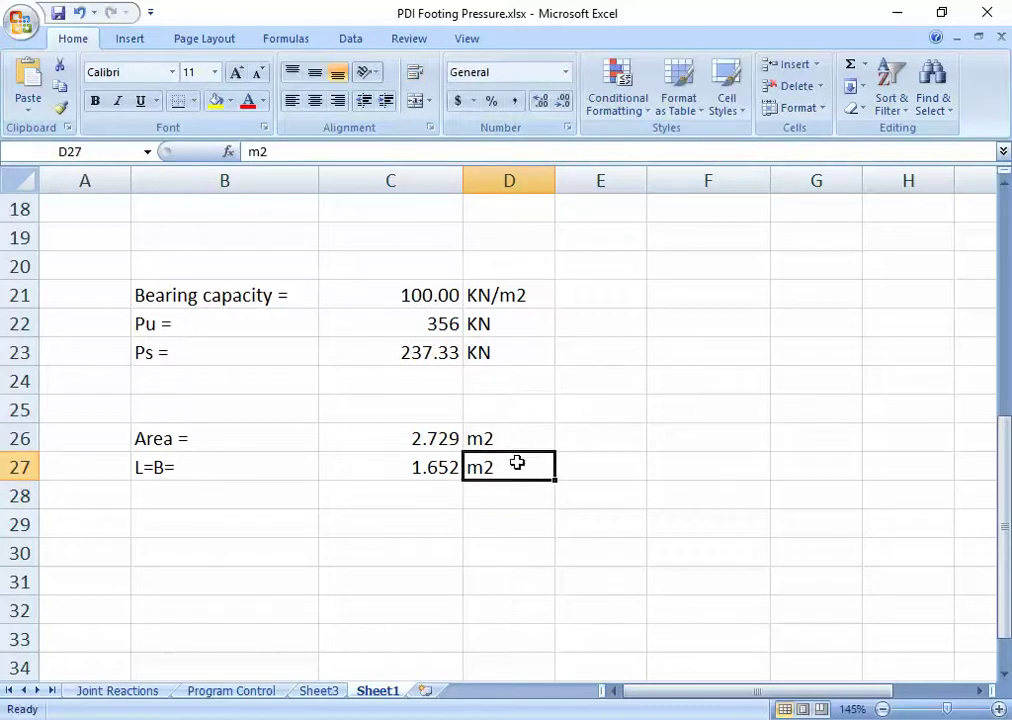
double_click(517, 463)
key(BackSpace)
key(Return)
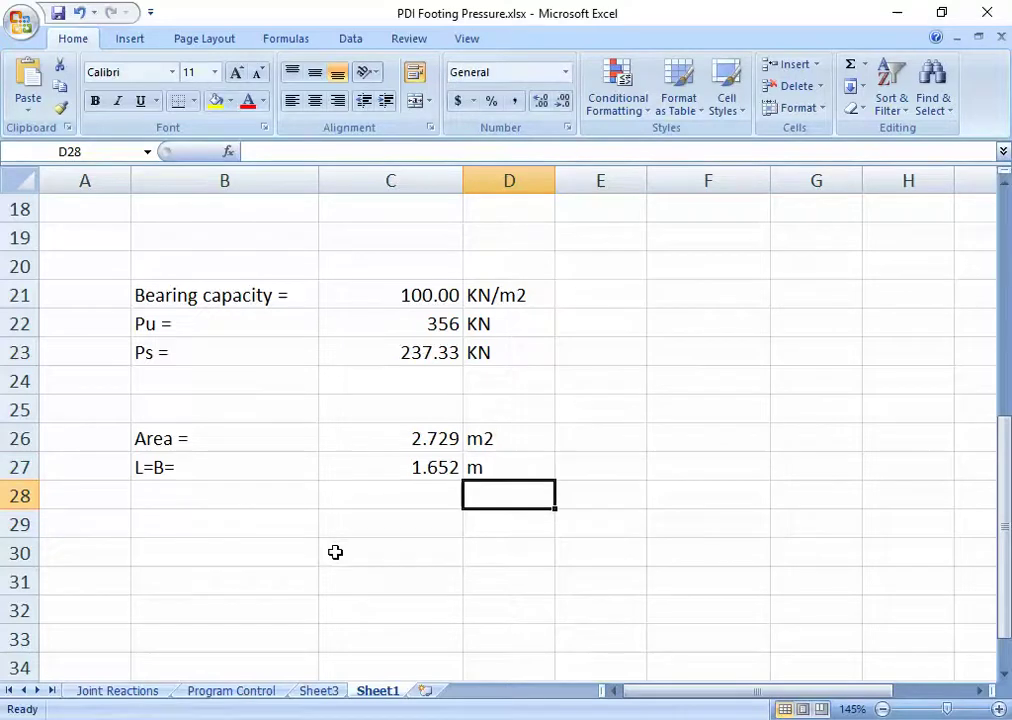
Enter the label "L=B=" for the adopted footing size in cell B29.
click(221, 525)
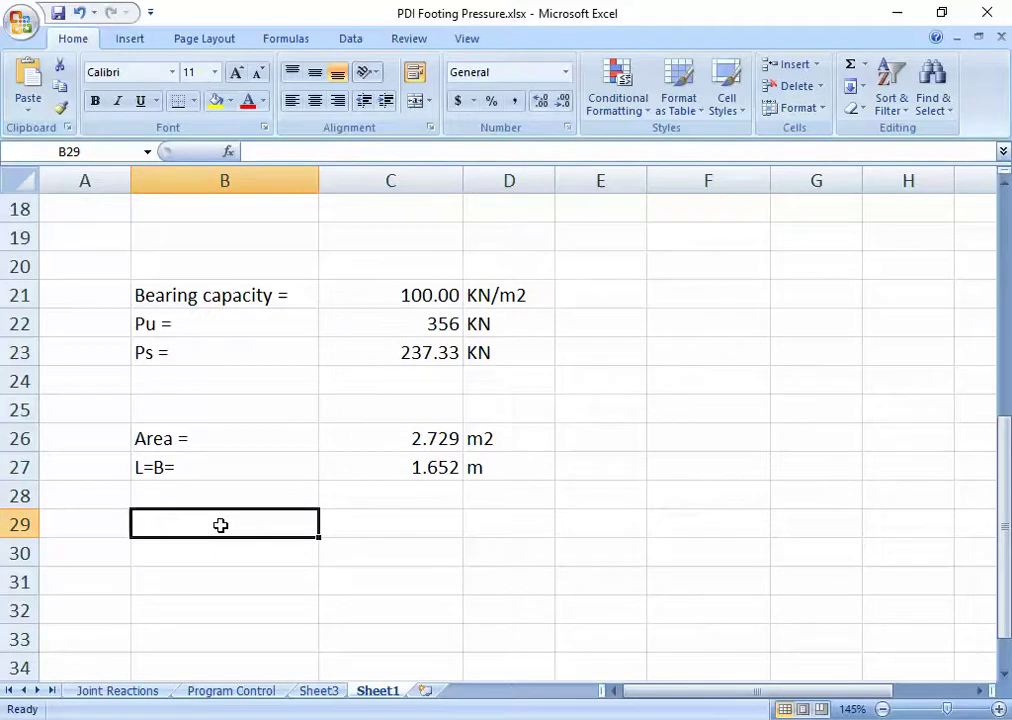
text(l=)
key(BackSpace)
key(BackSpace)
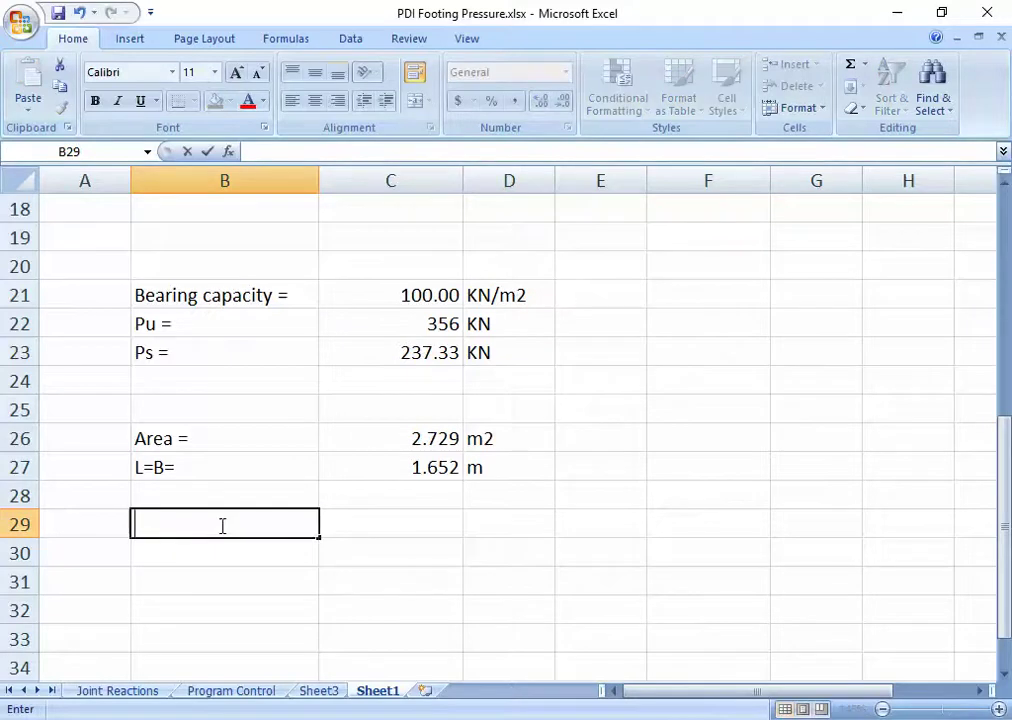
text(L=B=1.8)
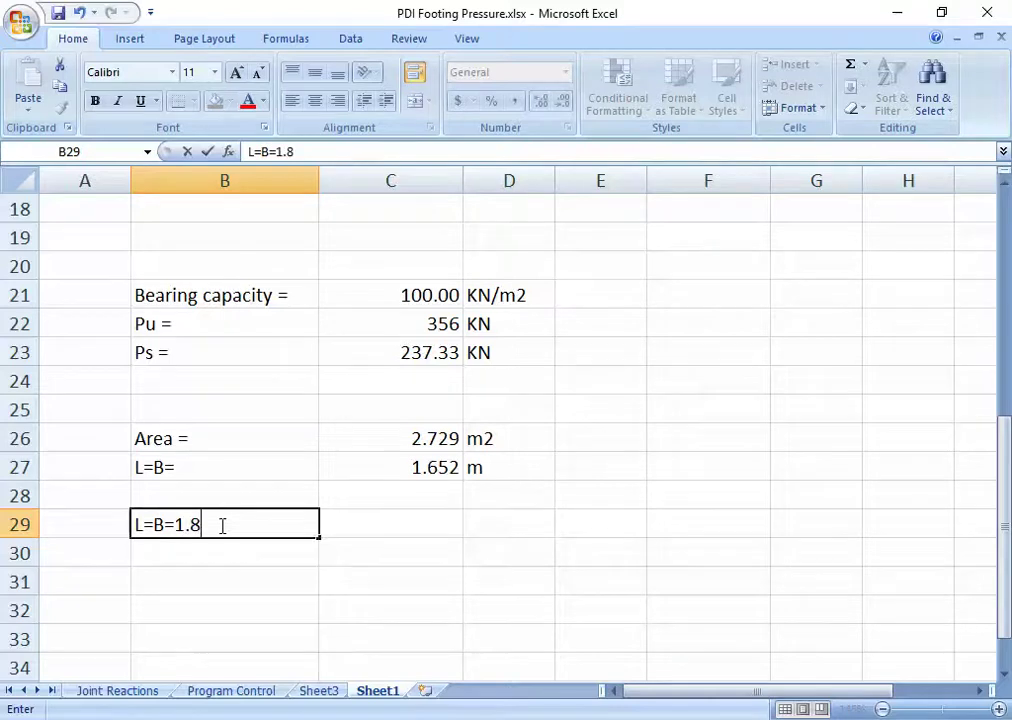
key(BackSpace)
key(BackSpace)
key(BackSpace)
key(Tab)
Enter the adopted footing side 1.8 in cell C29 and its unit "m" in cell D29.
text(1)
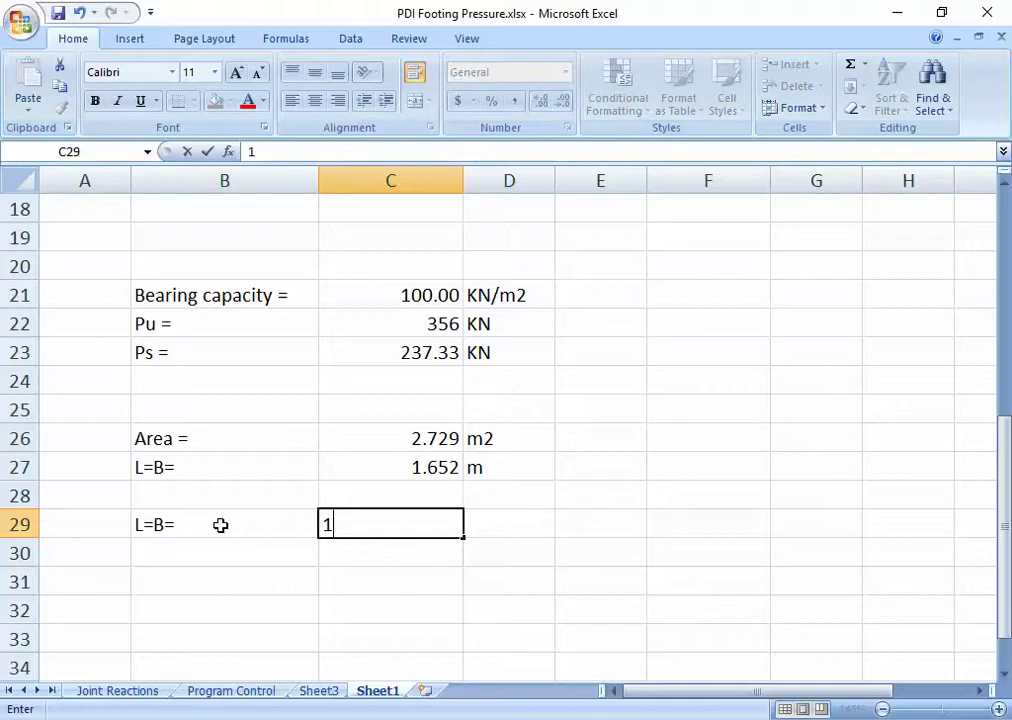
text(.8m)
key(BackSpace)
key(Tab)
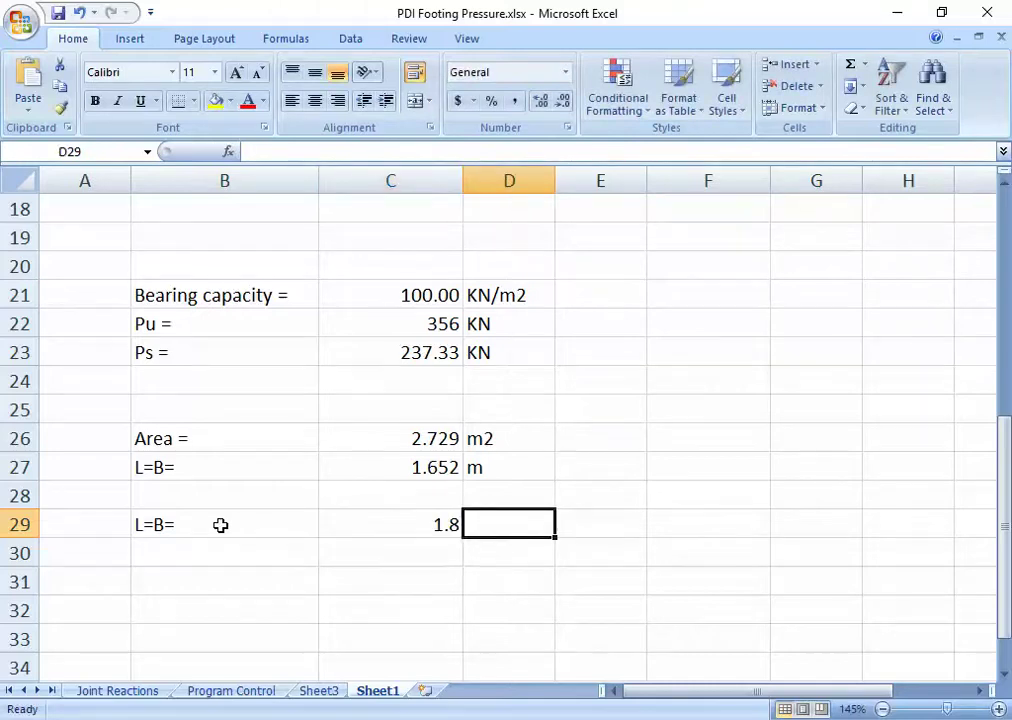
text(m)
key(Return)
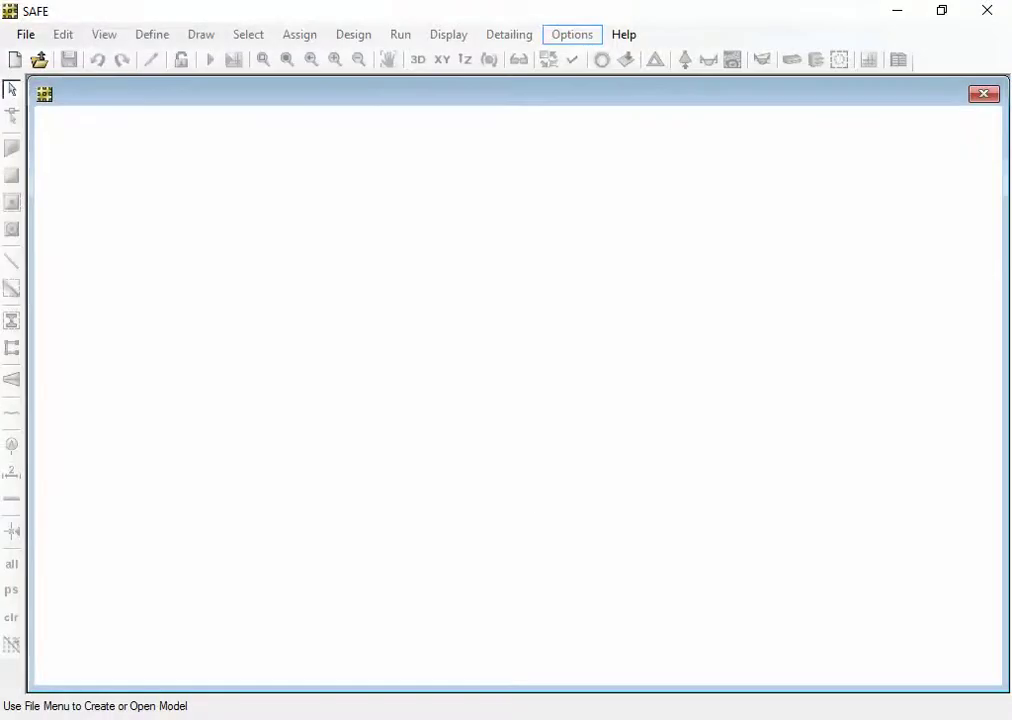
click(28, 35)
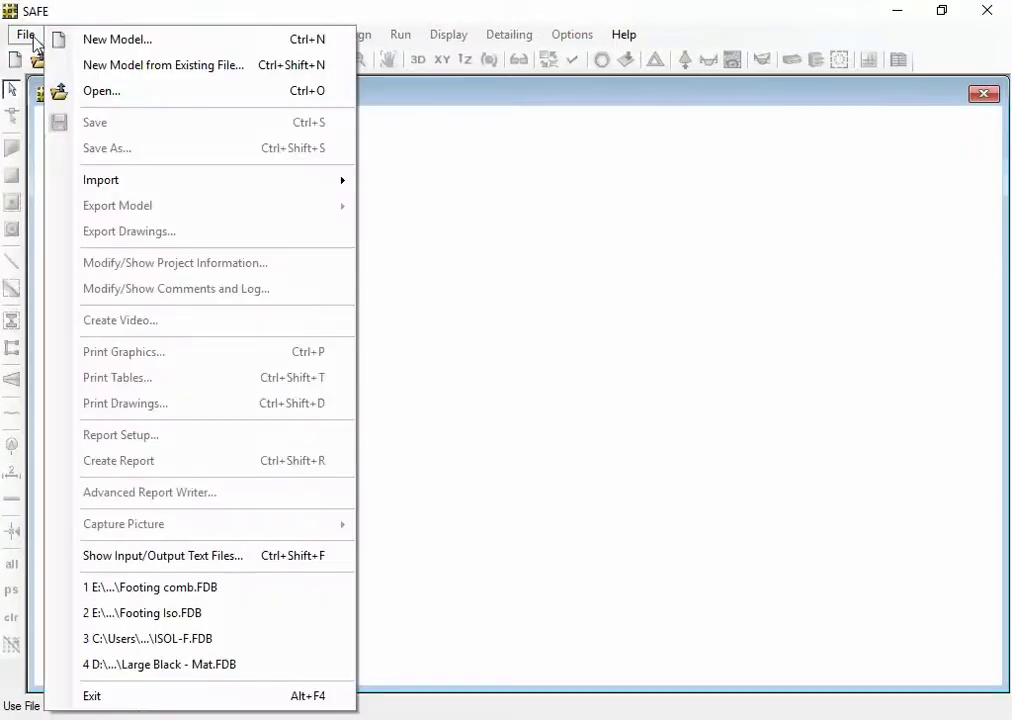
click(28, 35)
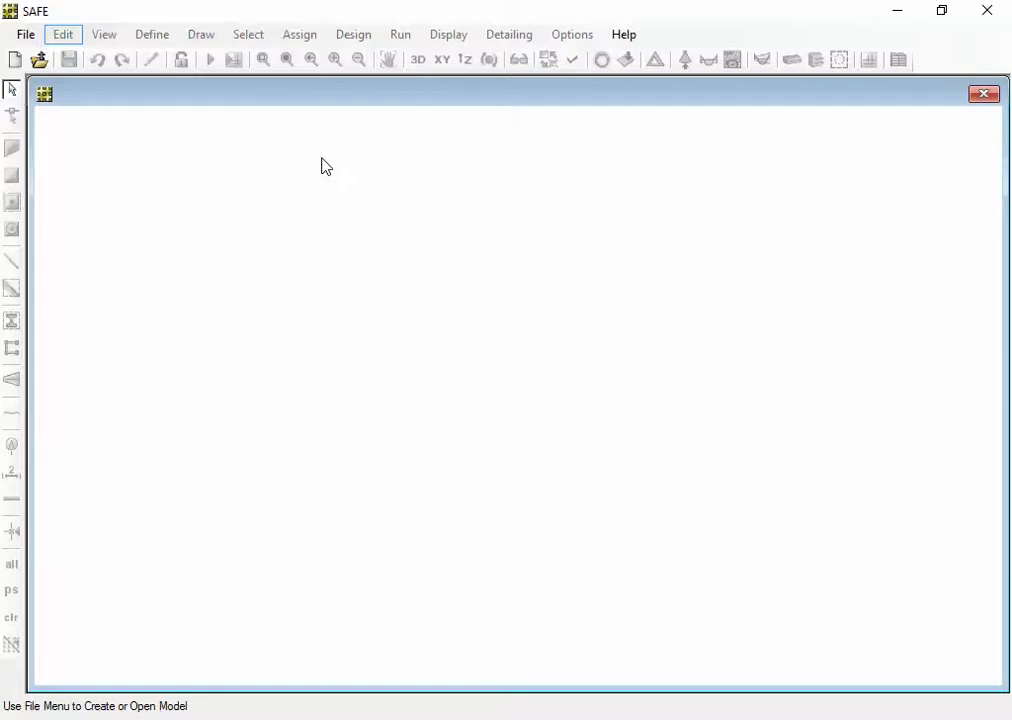
click(28, 35)
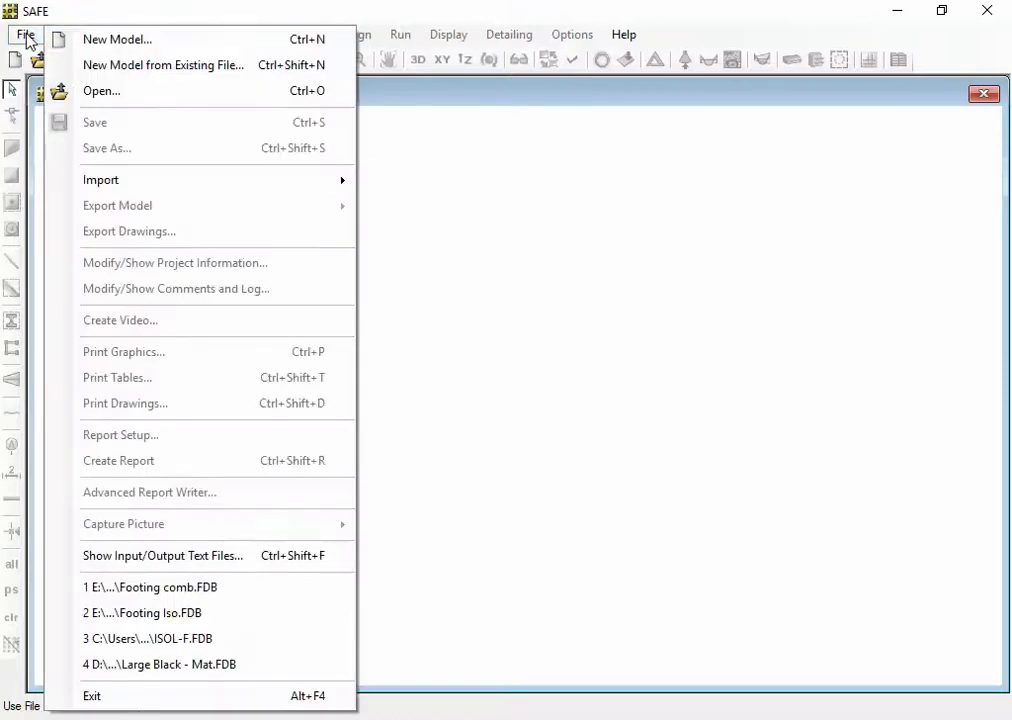
click(90, 40)
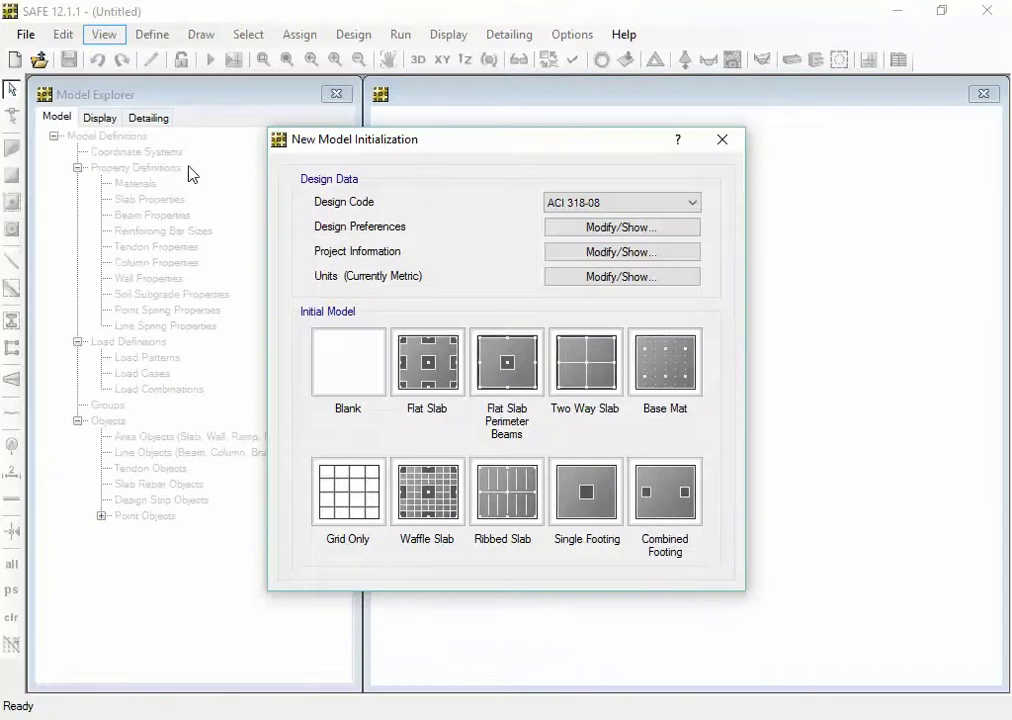
click(673, 201)
click(676, 202)
click(713, 148)
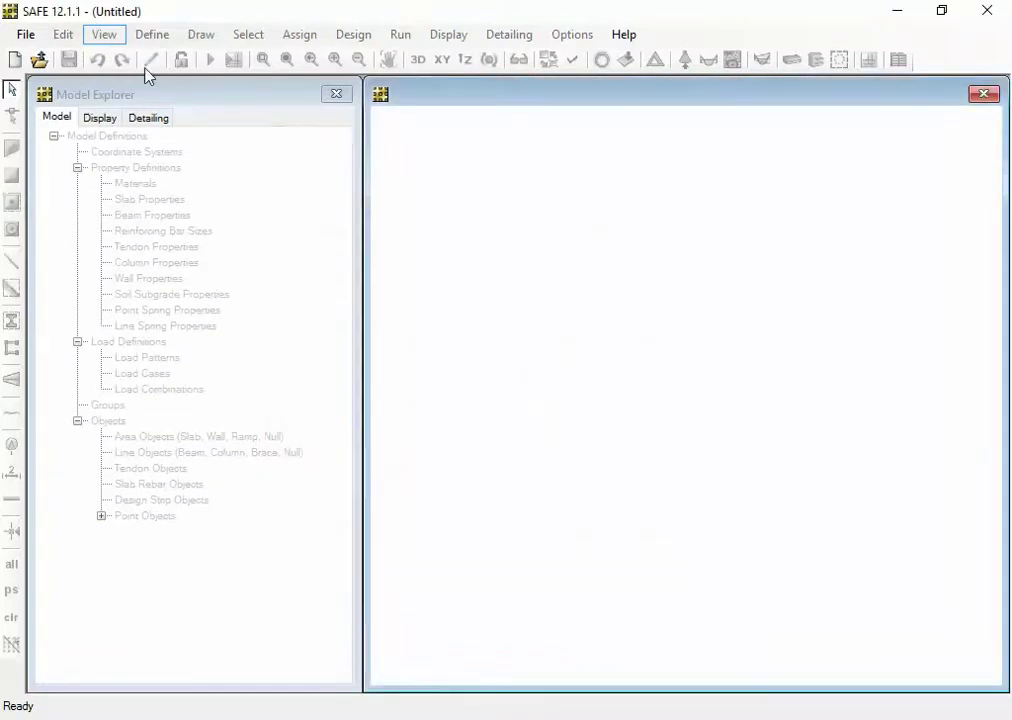
Start a new model and set its design code to IS 456-2000.
click(22, 35)
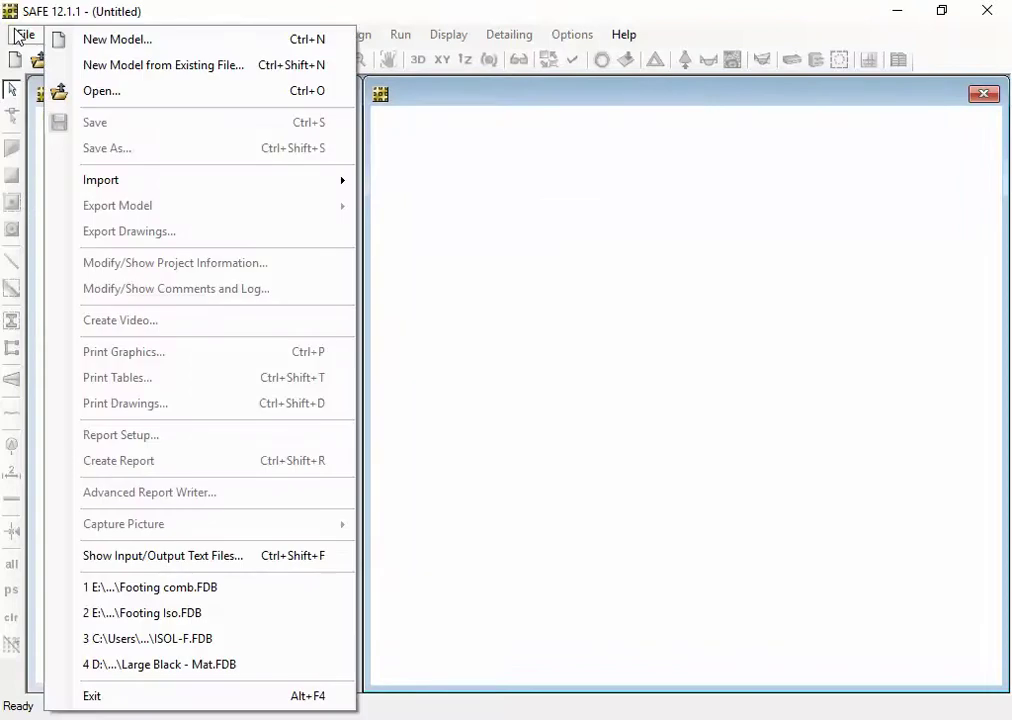
click(106, 38)
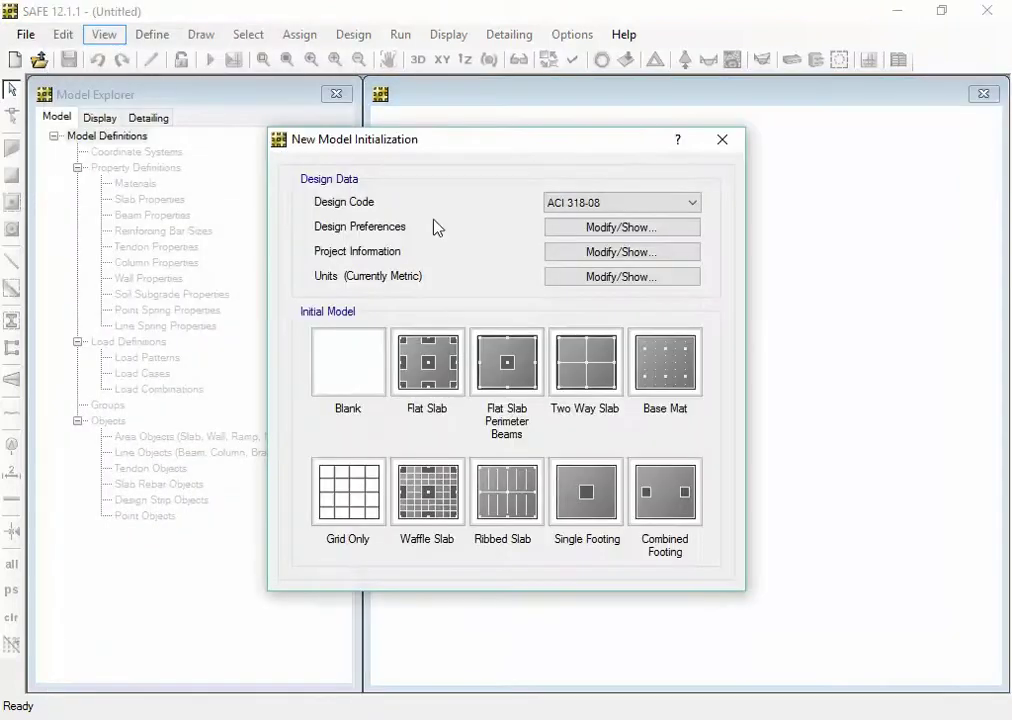
click(597, 205)
click(597, 205)
click(597, 205)
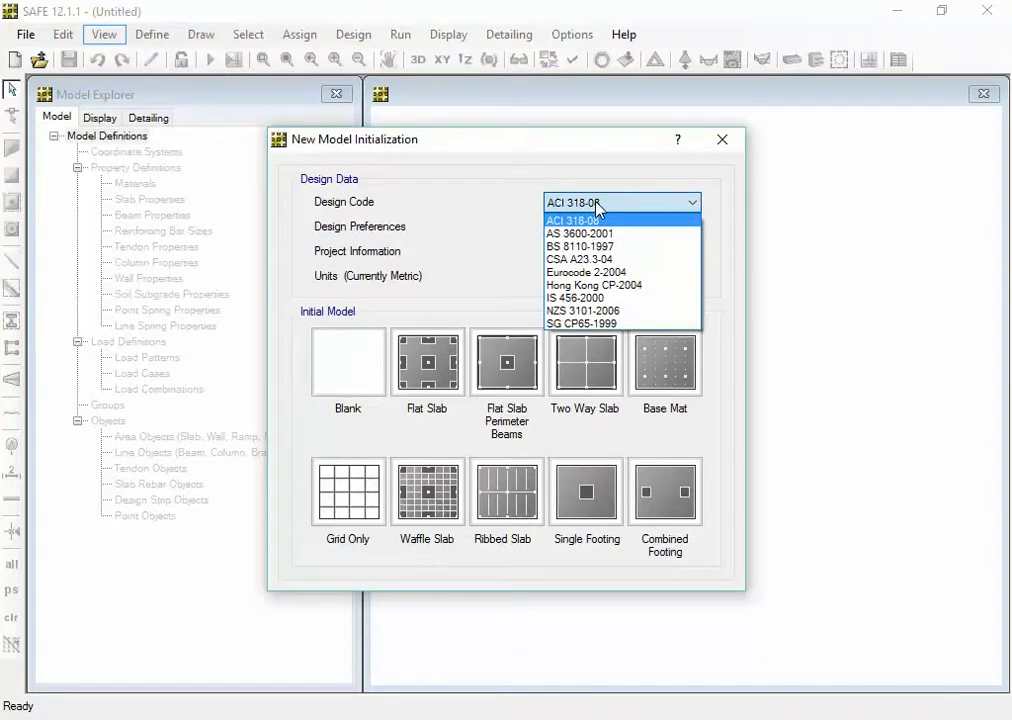
click(597, 205)
click(597, 205)
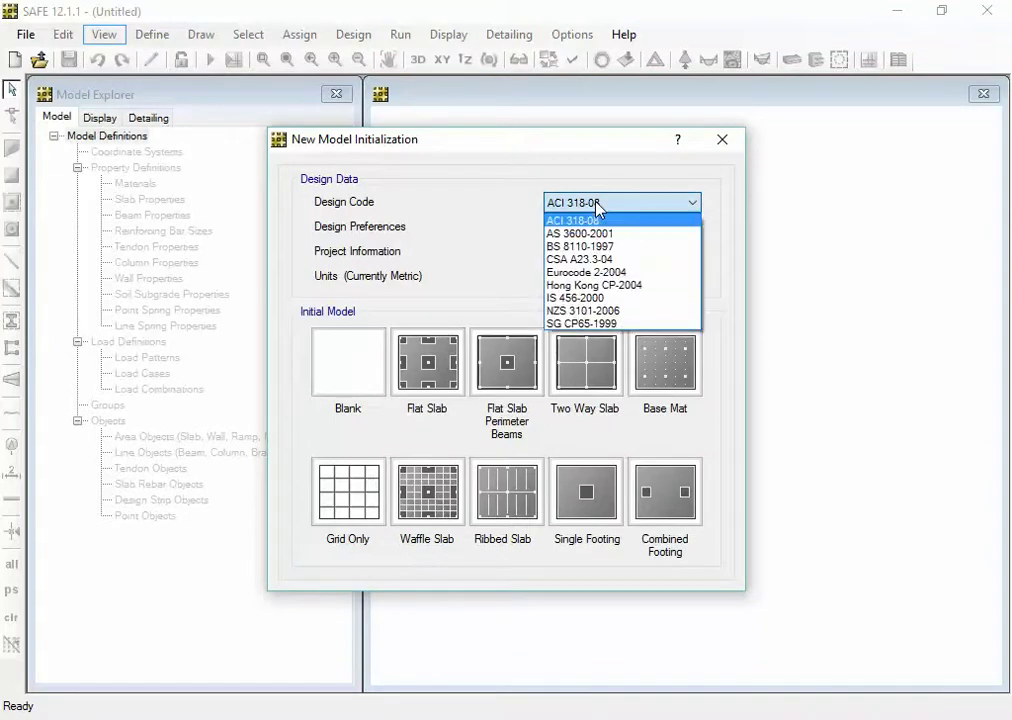
click(590, 297)
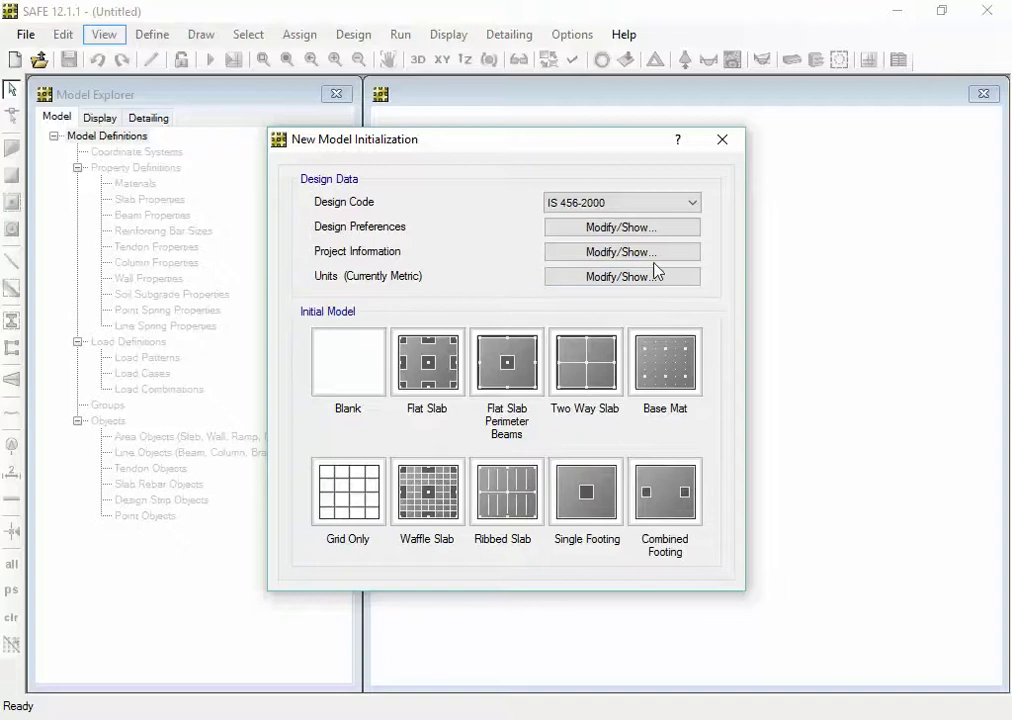
Apply the metric default units to the new model.
click(585, 277)
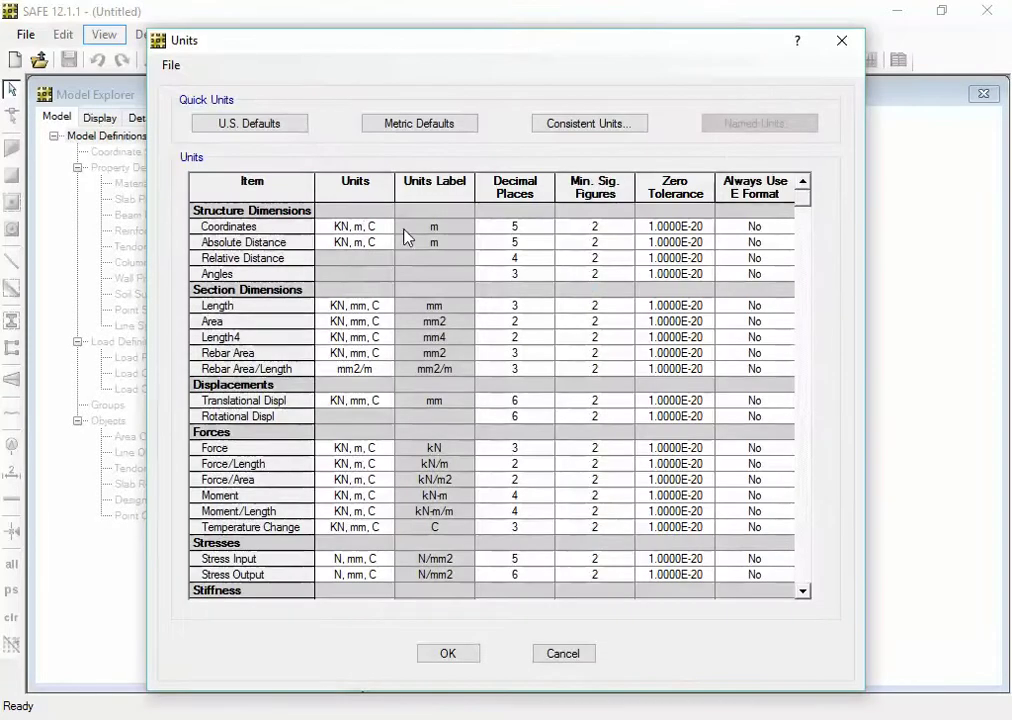
click(391, 133)
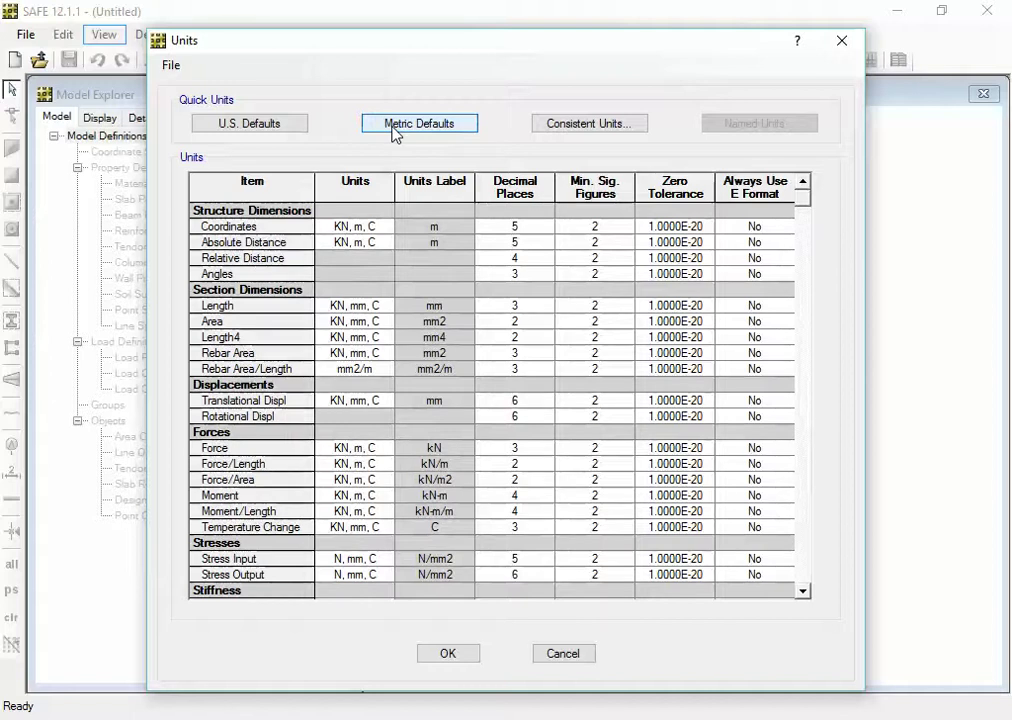
click(455, 658)
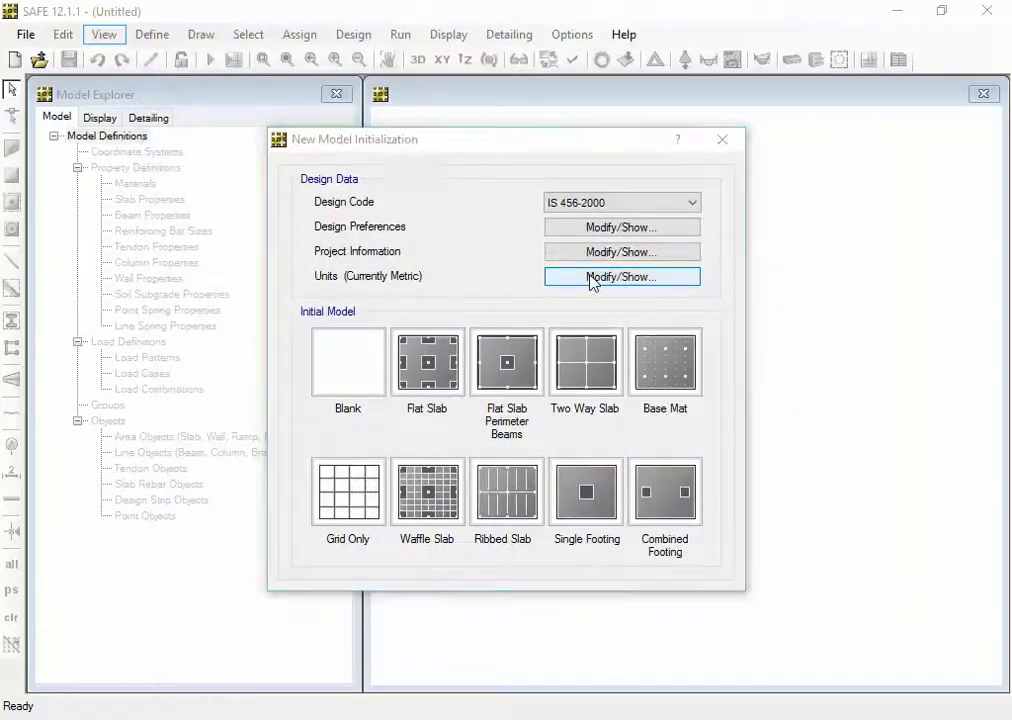
click(592, 278)
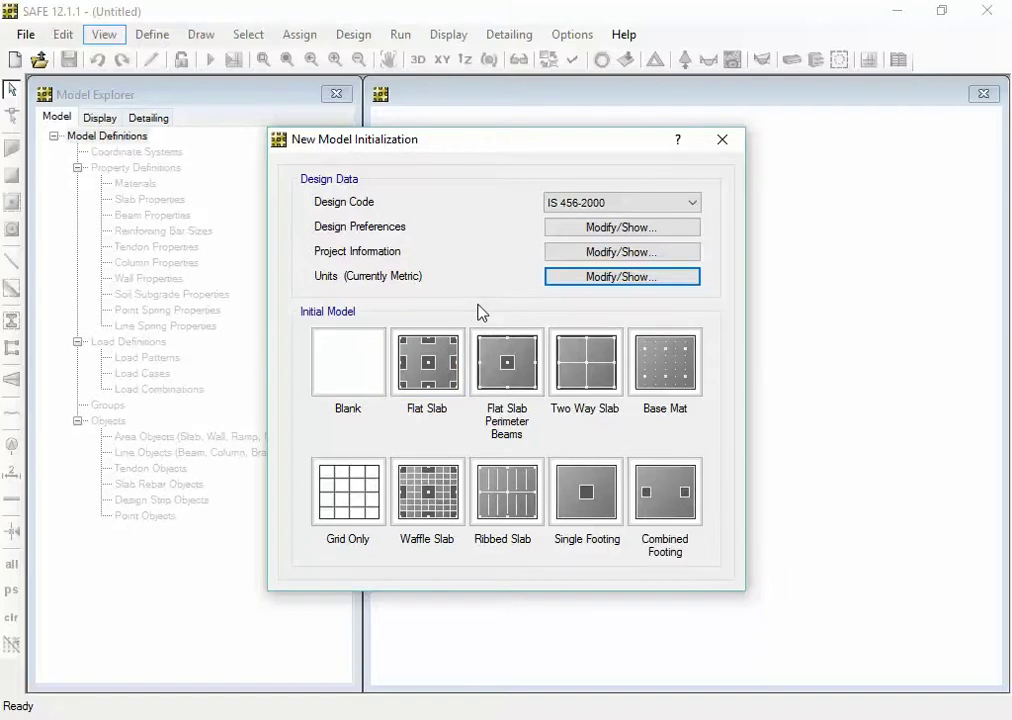
click(597, 279)
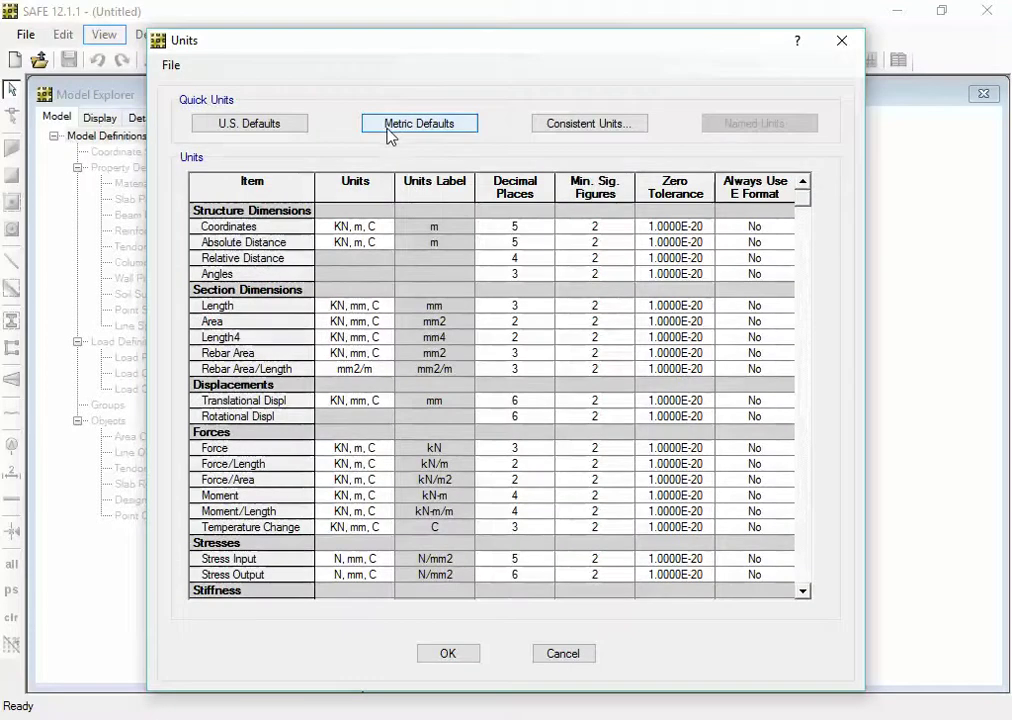
click(389, 124)
click(453, 658)
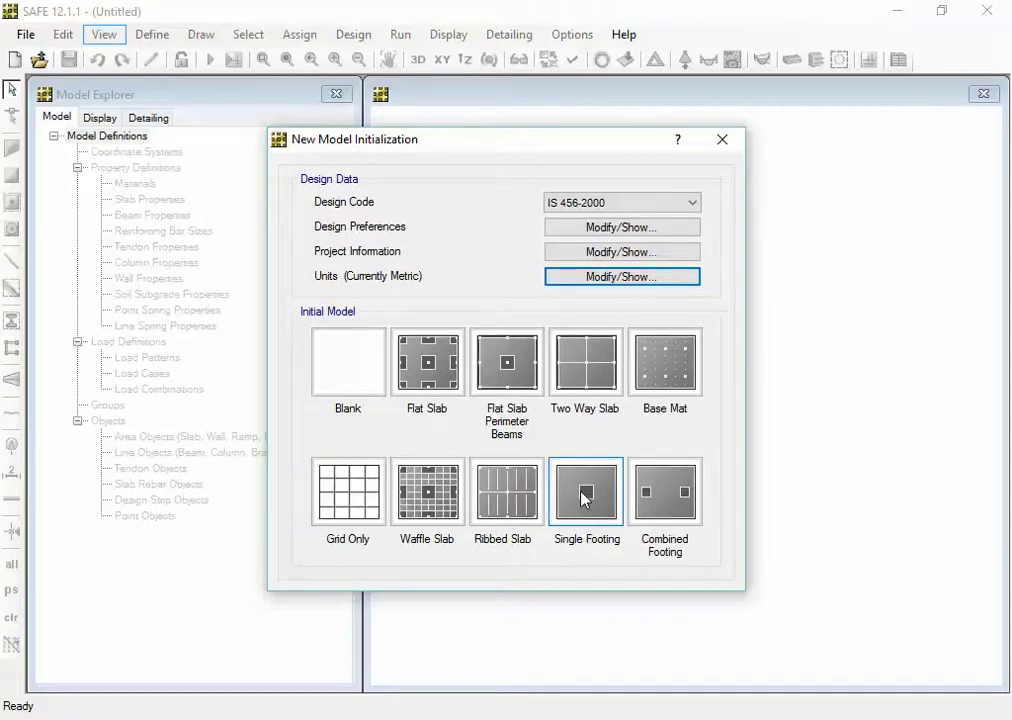
Choose Single Footing as the initial model template.
click(626, 208)
click(626, 208)
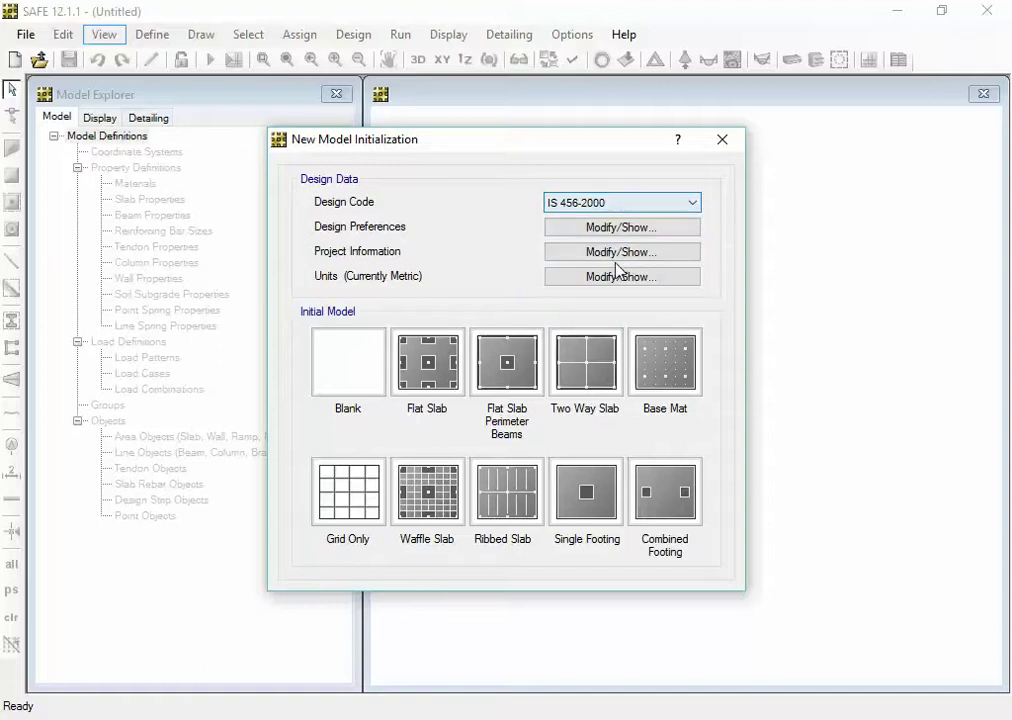
click(598, 497)
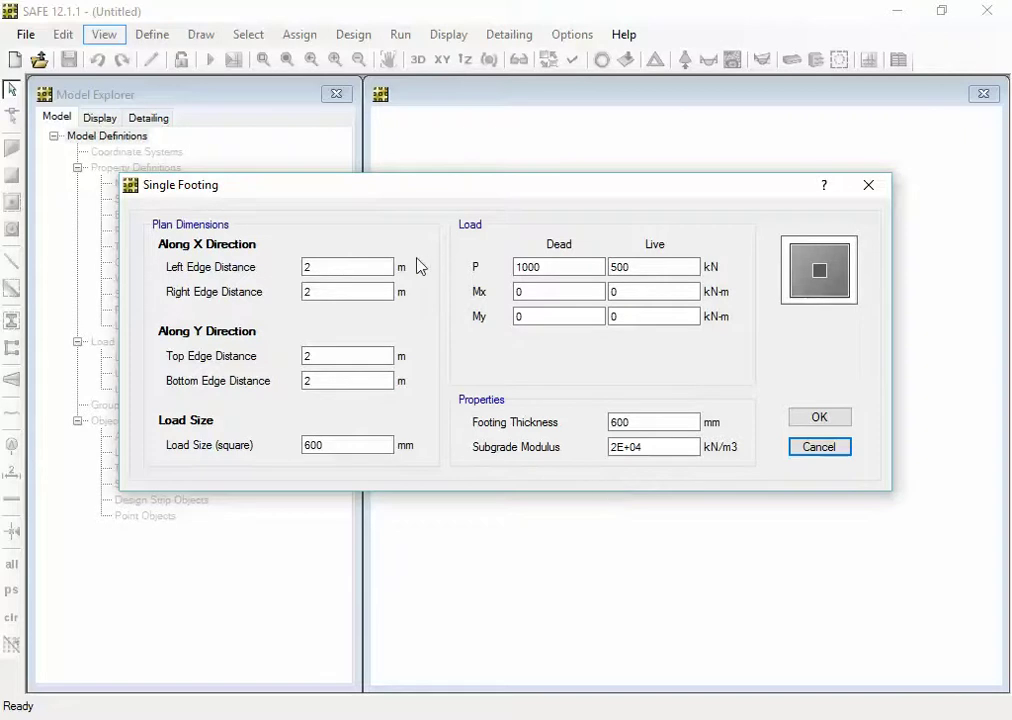
Set the footing's left and right edge distances along the X direction to 0.9 m each.
click(336, 266)
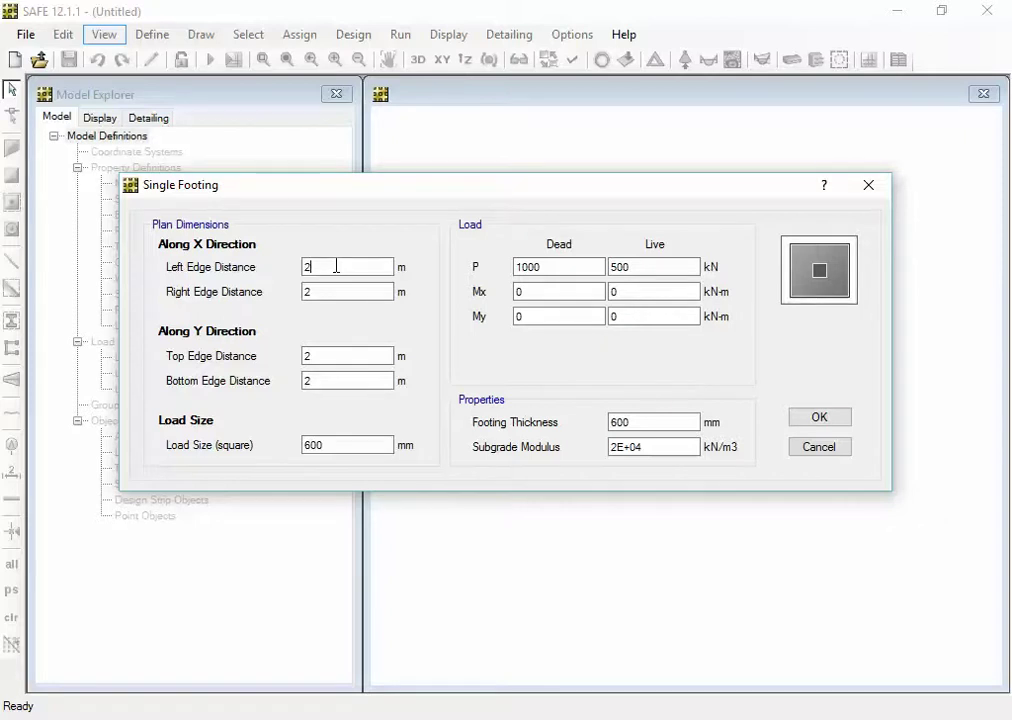
click(336, 267)
drag(336, 267, 289, 267)
text(0.9)
click(312, 291)
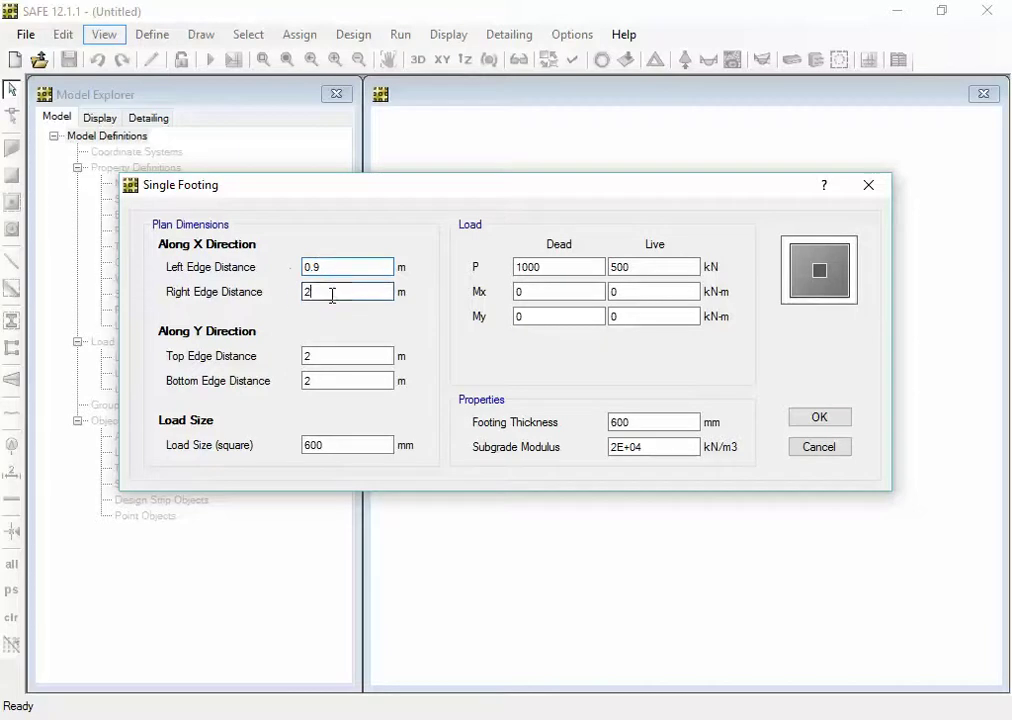
text(.9)
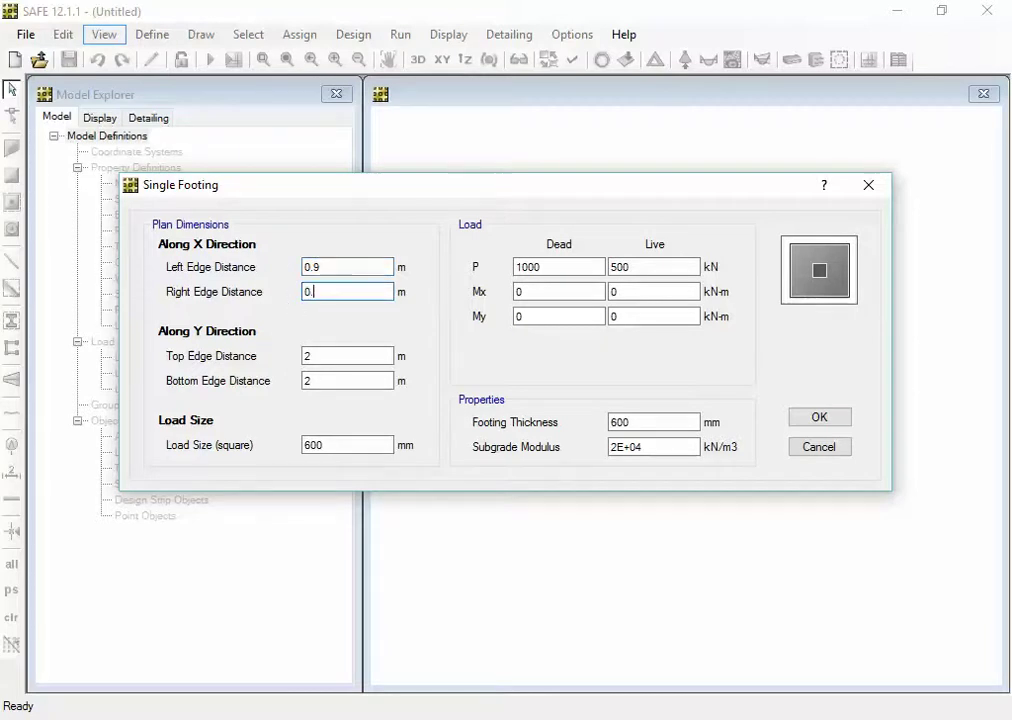
Set the footing's top and bottom edge distances along the Y direction to 0.9 m each.
double_click(341, 355)
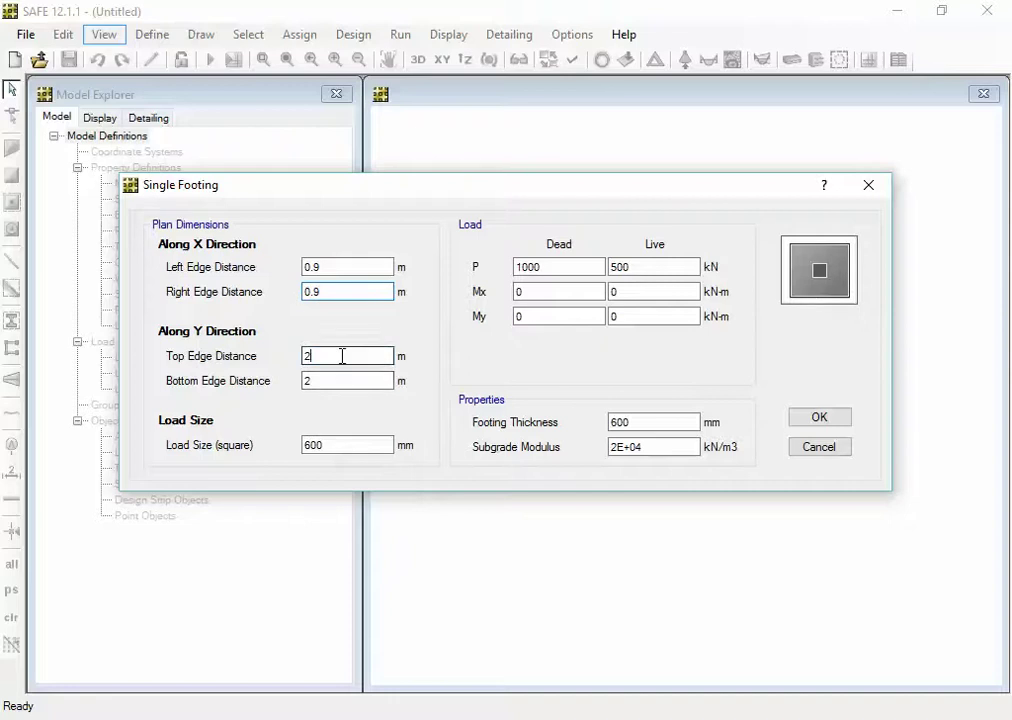
text(0.9)
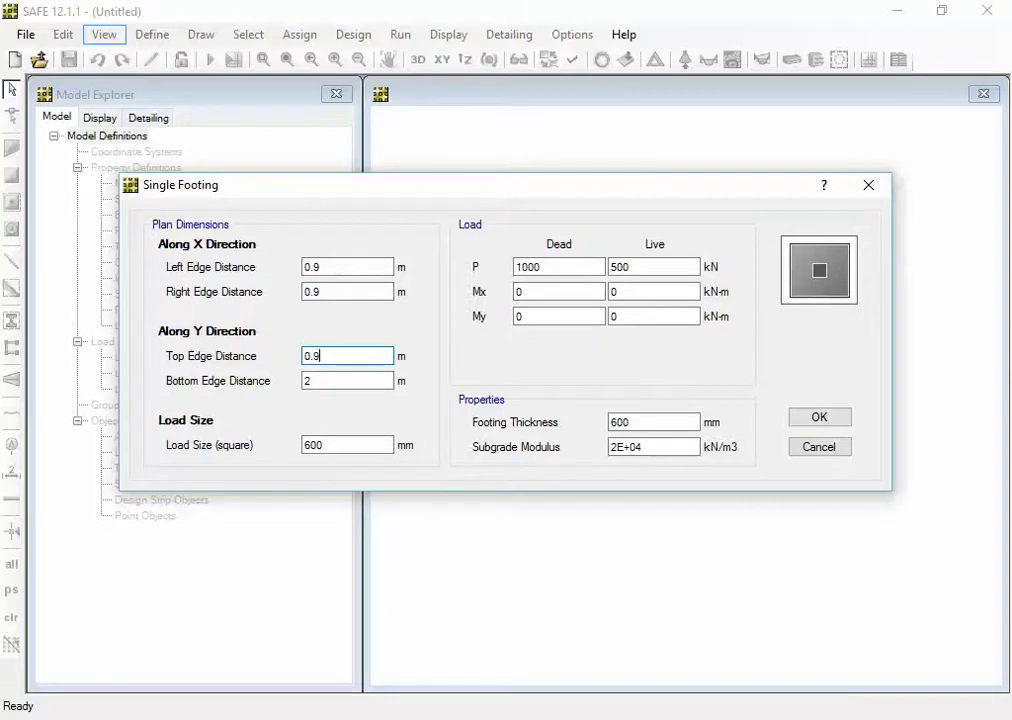
double_click(308, 379)
text(0.9)
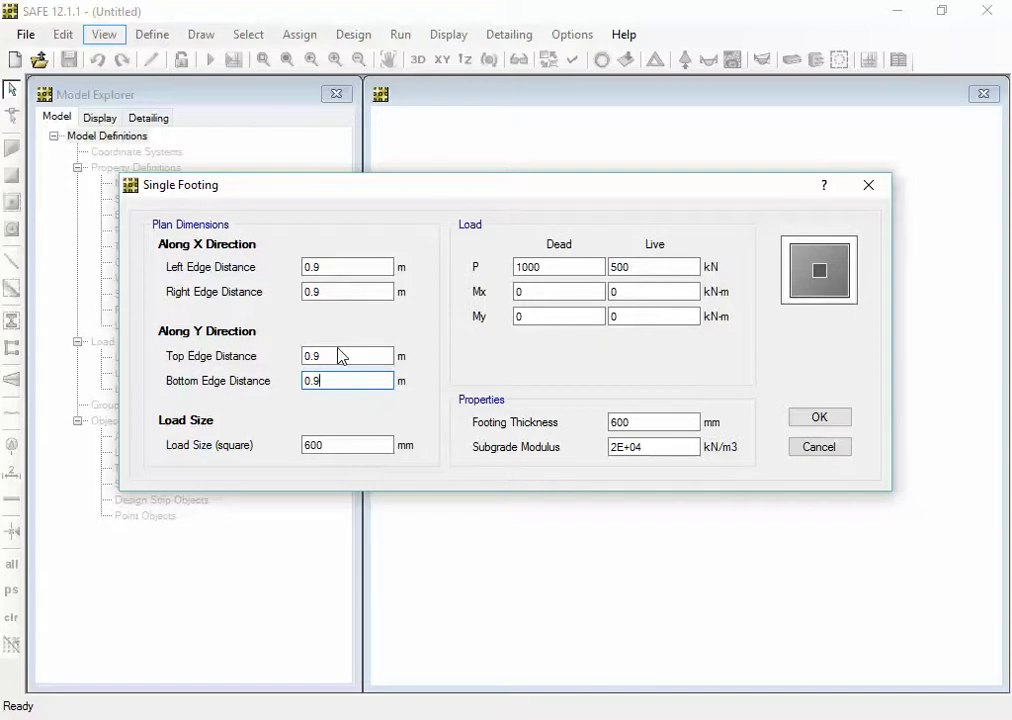
Set the square load size of the single footing to 300 mm.
drag(347, 444, 280, 447)
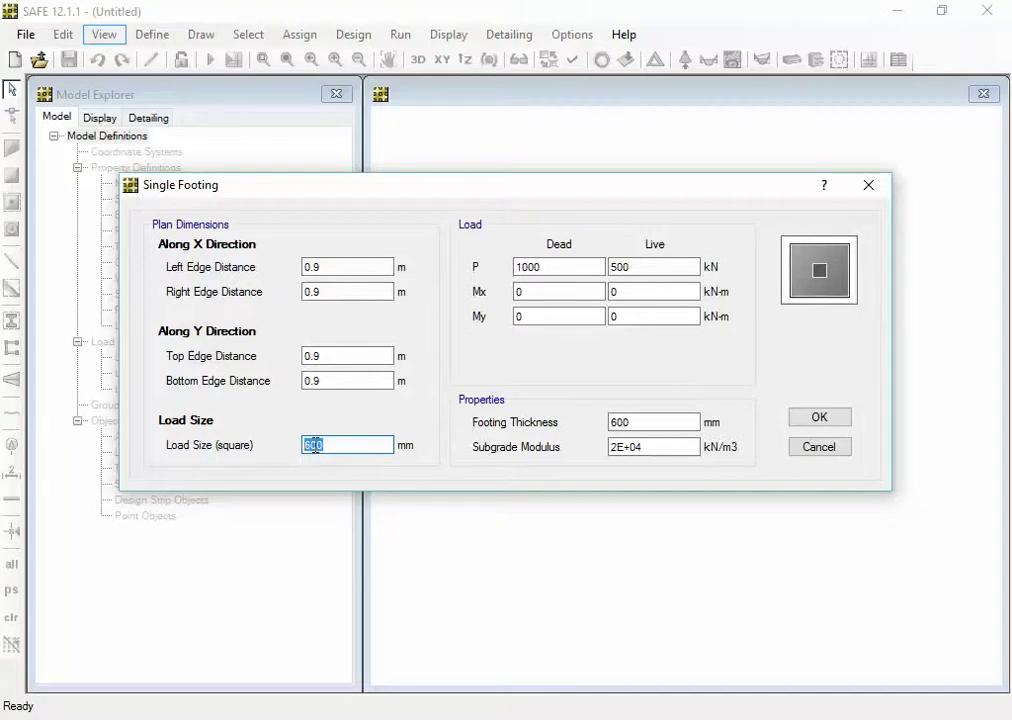
click(316, 445)
key(Left)
key(Left)
key(Delete)
text(3)
Set the footing's live axial load P to 0 kN.
click(565, 267)
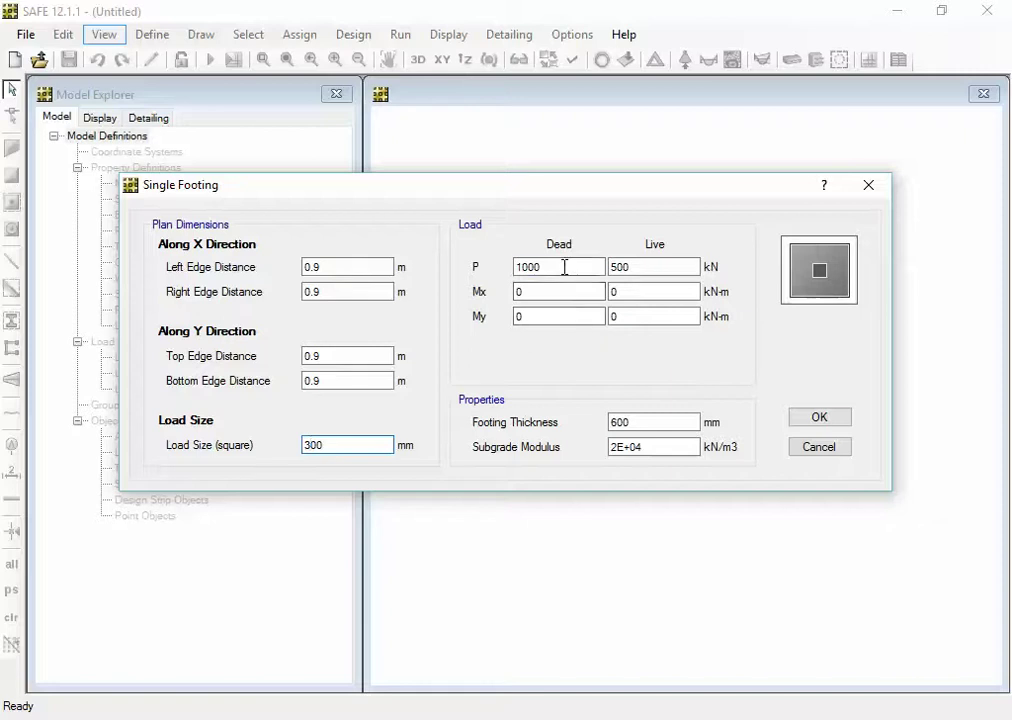
click(654, 264)
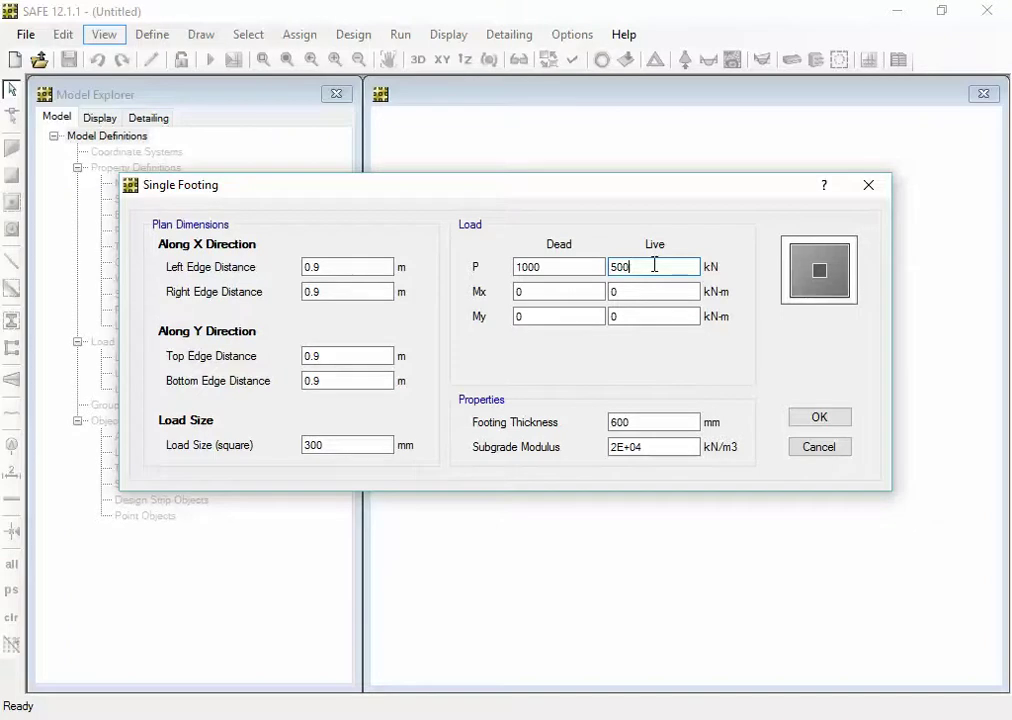
drag(653, 265, 599, 273)
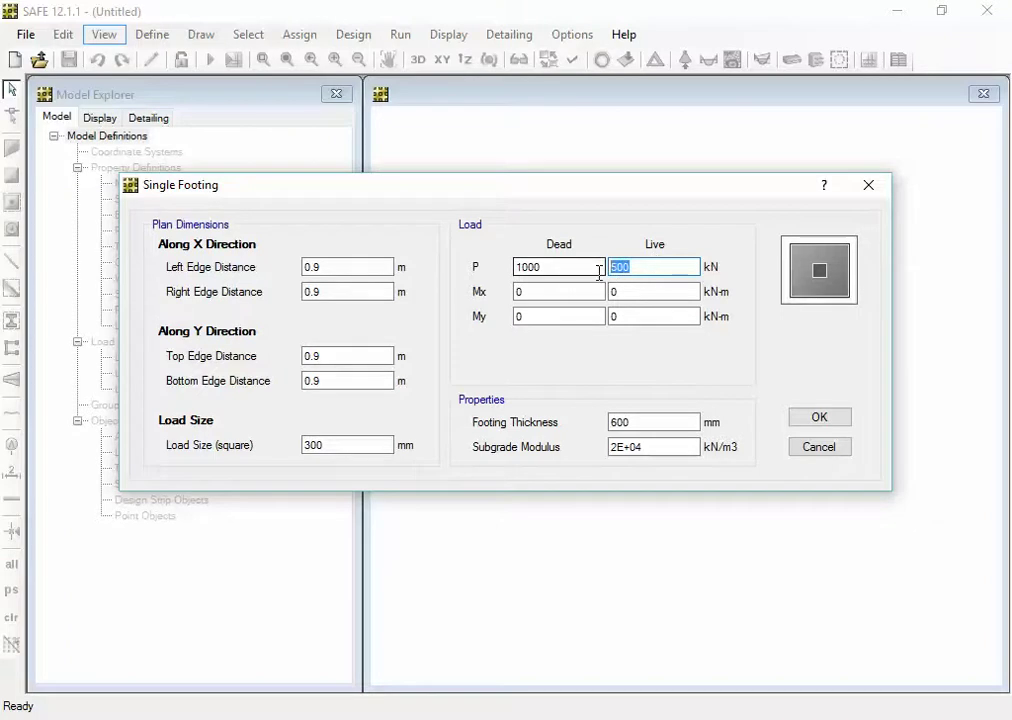
key(BackSpace)
text(0)
Switch to Excel and format the service load Ps in cell C23 to show no decimal places.
click(556, 267)
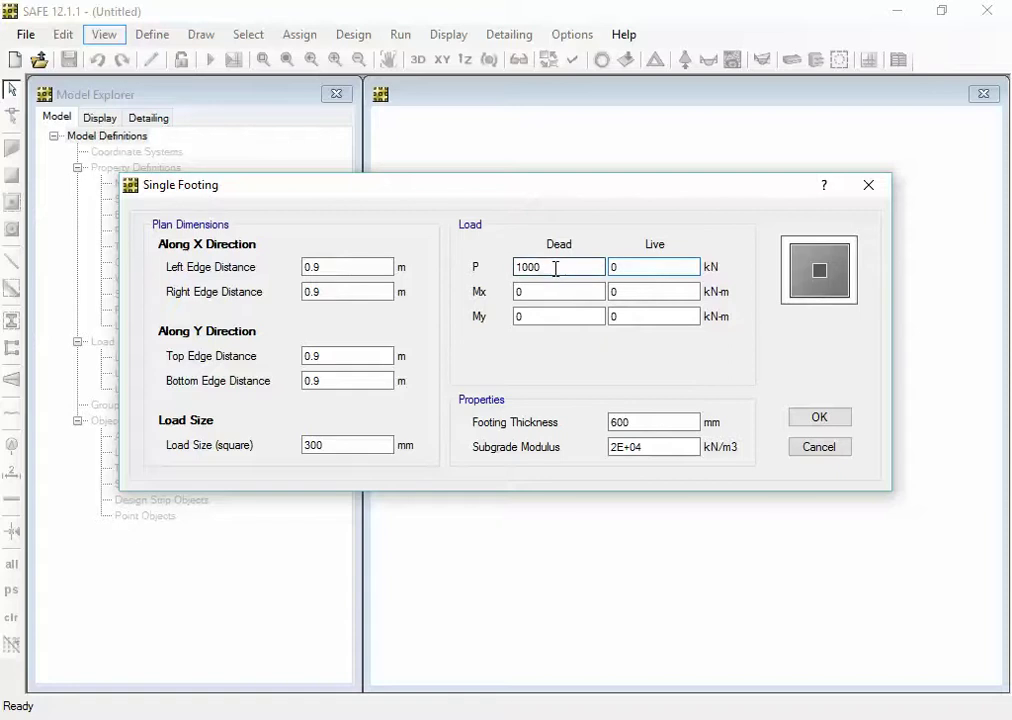
key(alt+Tab)
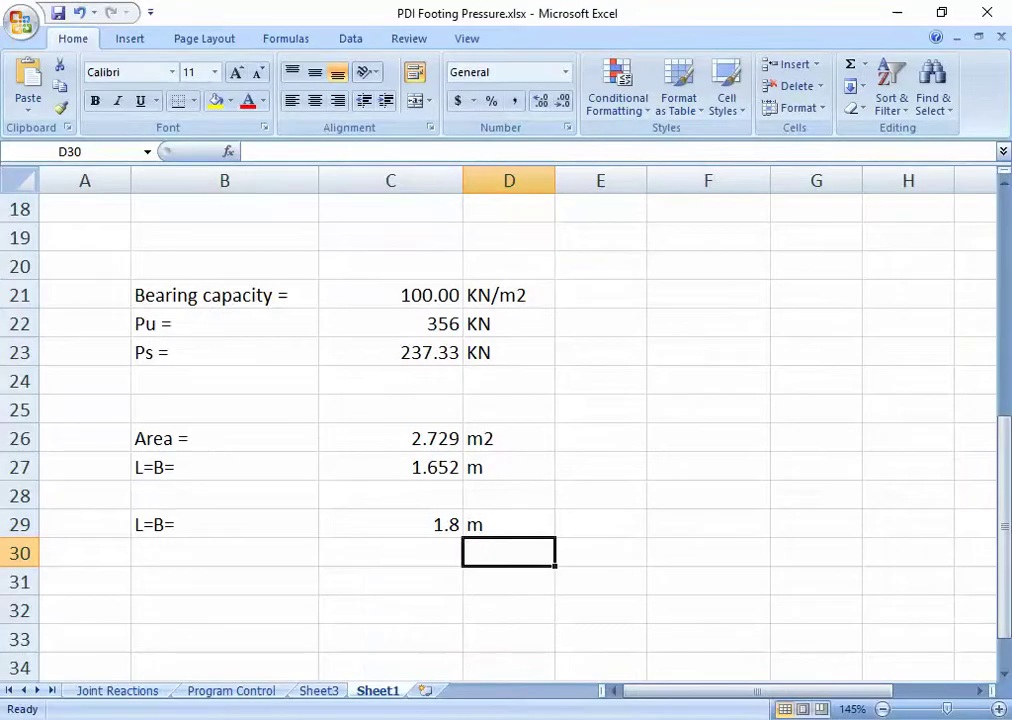
click(430, 353)
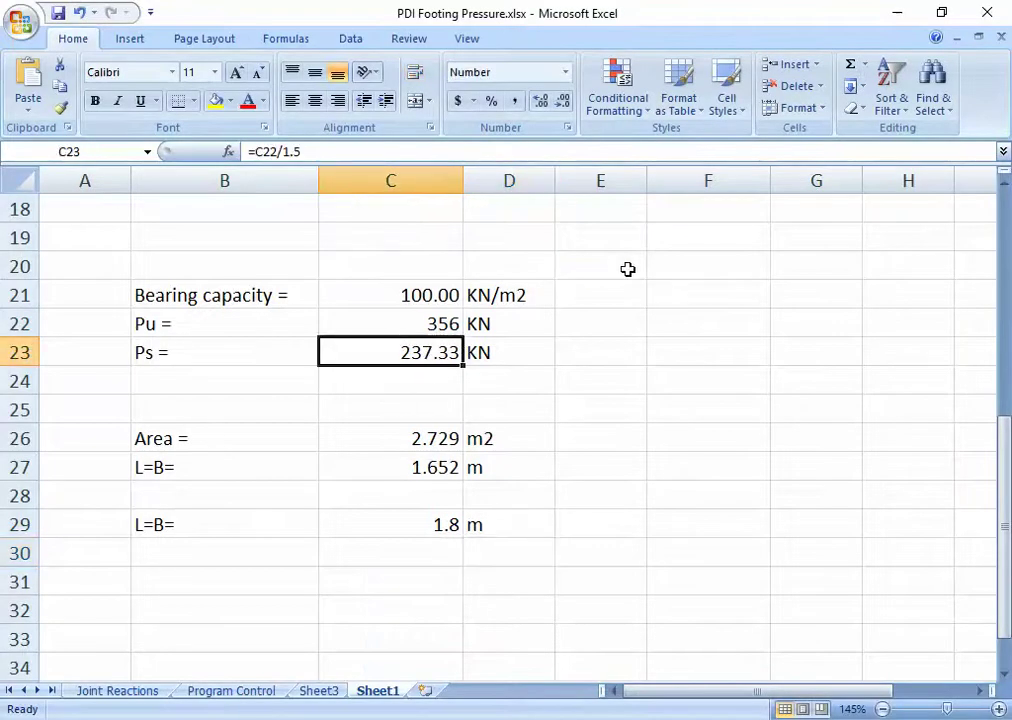
click(563, 102)
click(563, 102)
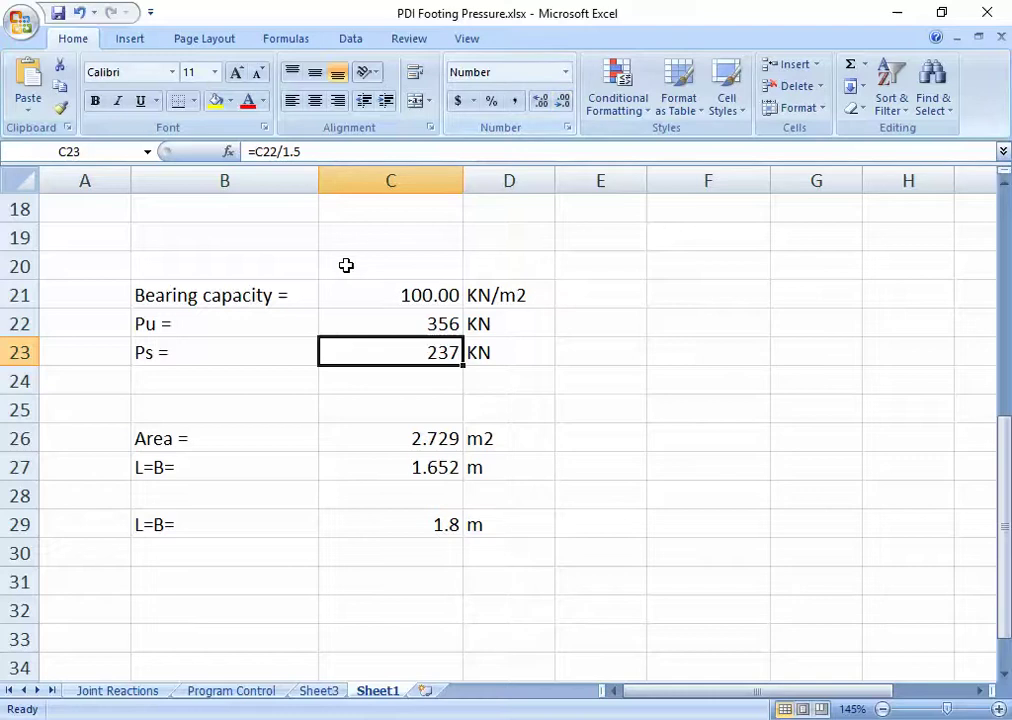
click(393, 381)
click(398, 353)
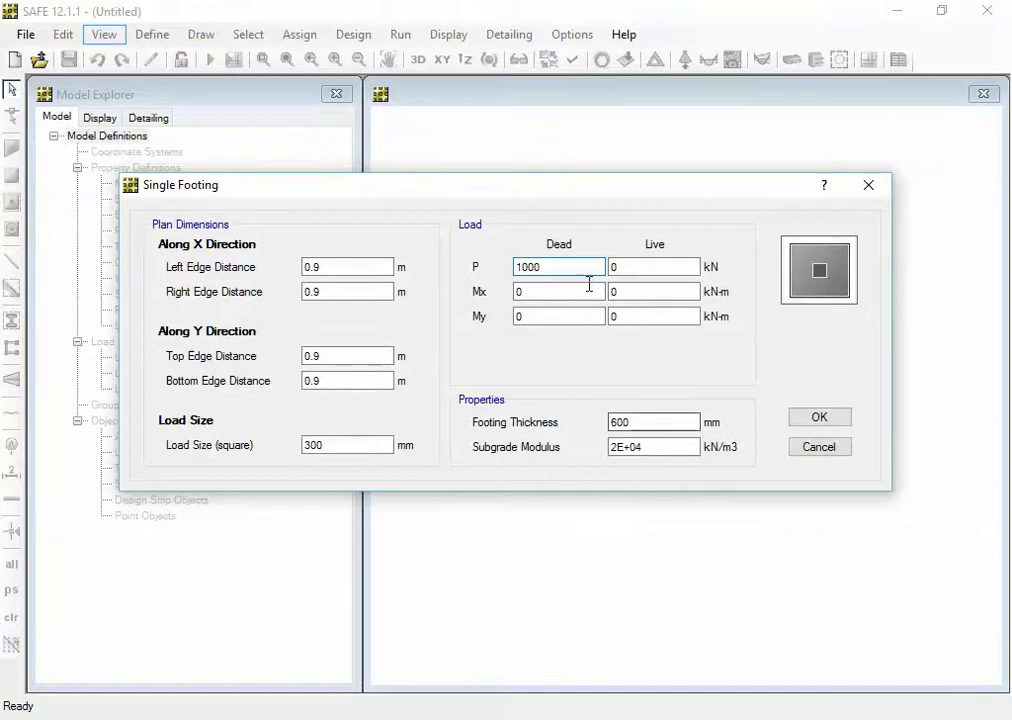
Return to SAFE and set the footing's dead axial load P to 240 kN.
drag(581, 267, 443, 257)
text(240)
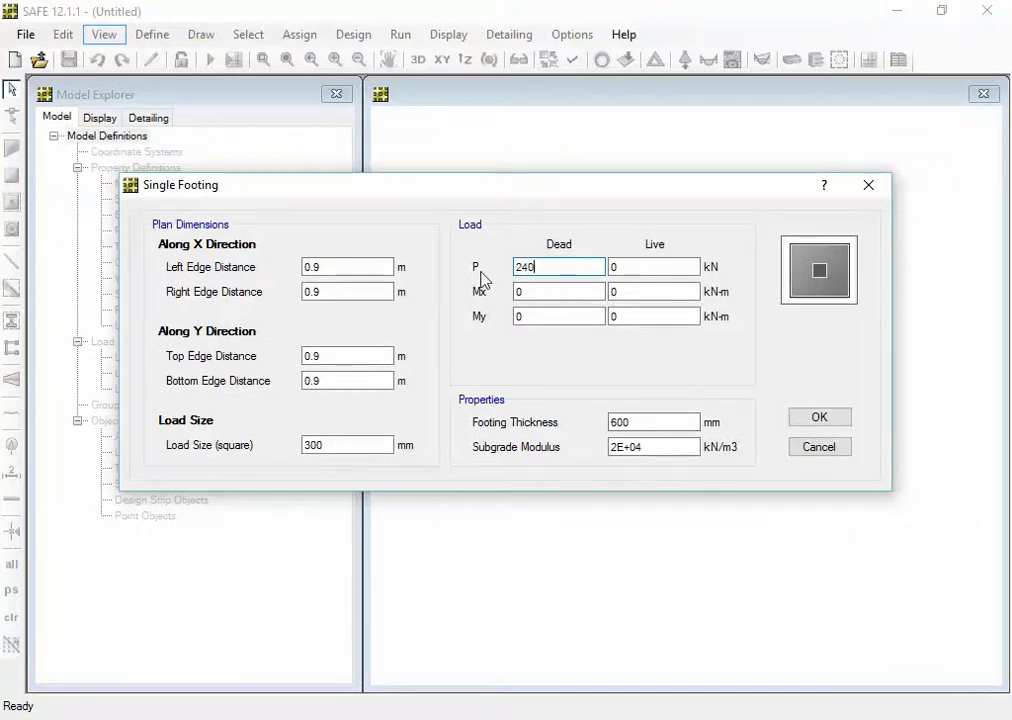
click(540, 289)
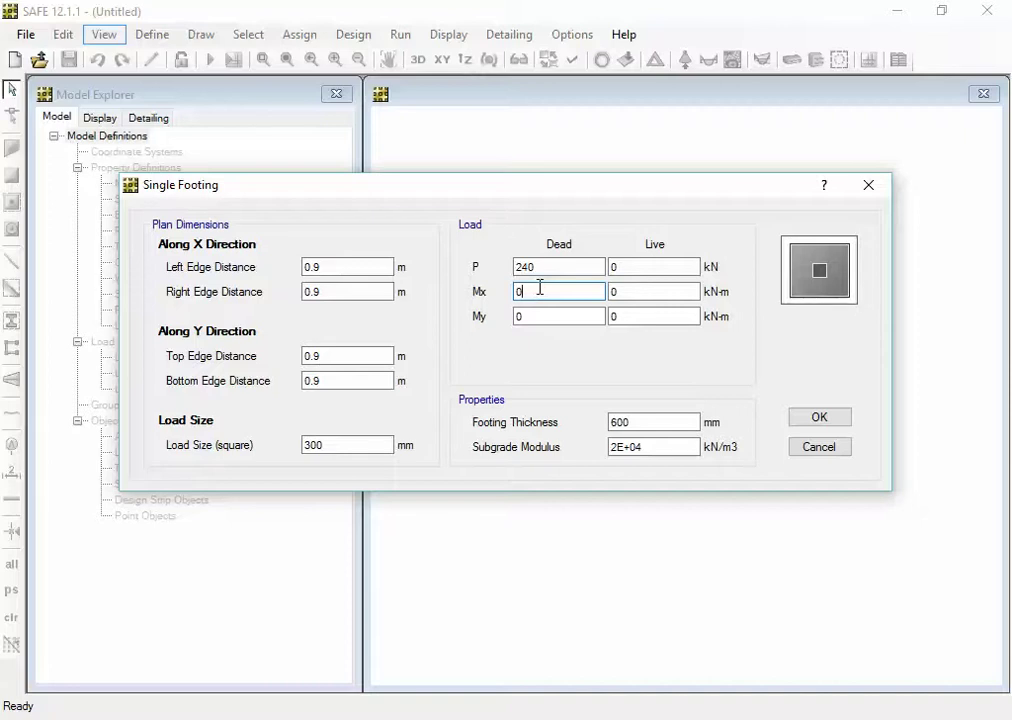
Set the footing thickness of the single footing to 300 mm.
click(654, 421)
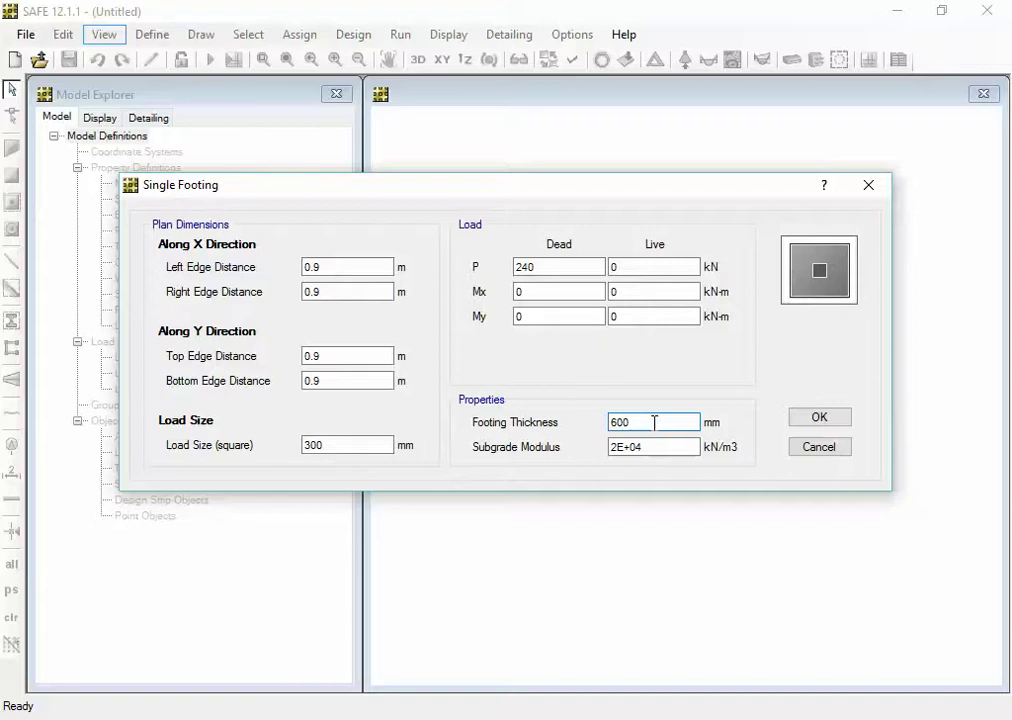
click(617, 420)
key(BackSpace)
text(3)
Set the subgrade modulus under the single footing to 20000 kN/m3.
click(664, 447)
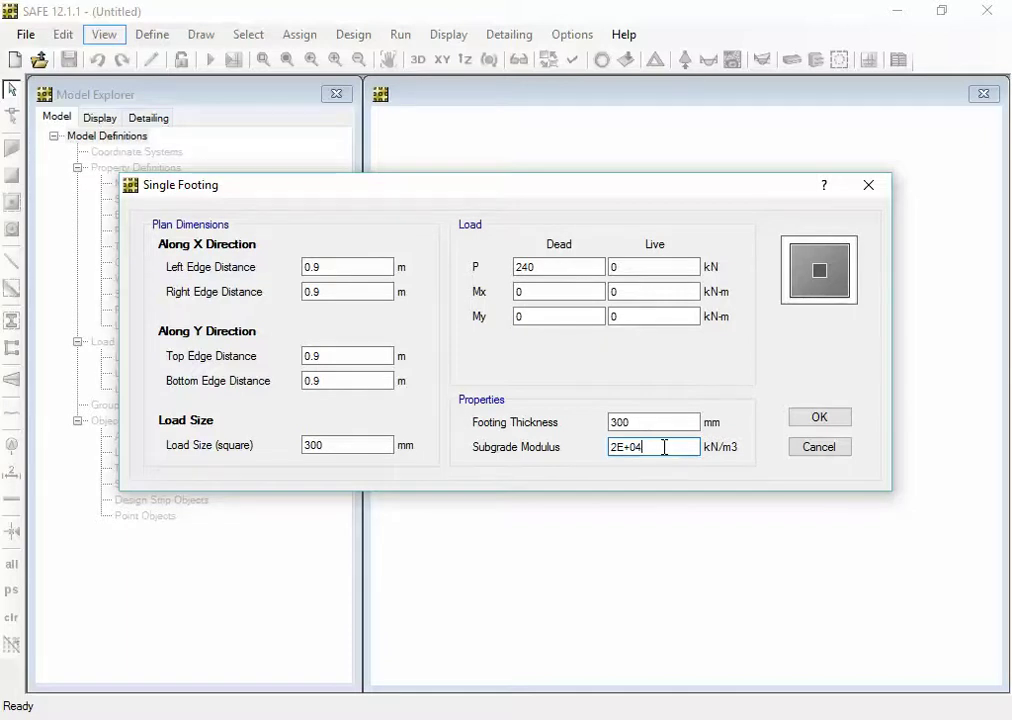
drag(664, 447, 616, 448)
click(673, 449)
drag(674, 447, 599, 446)
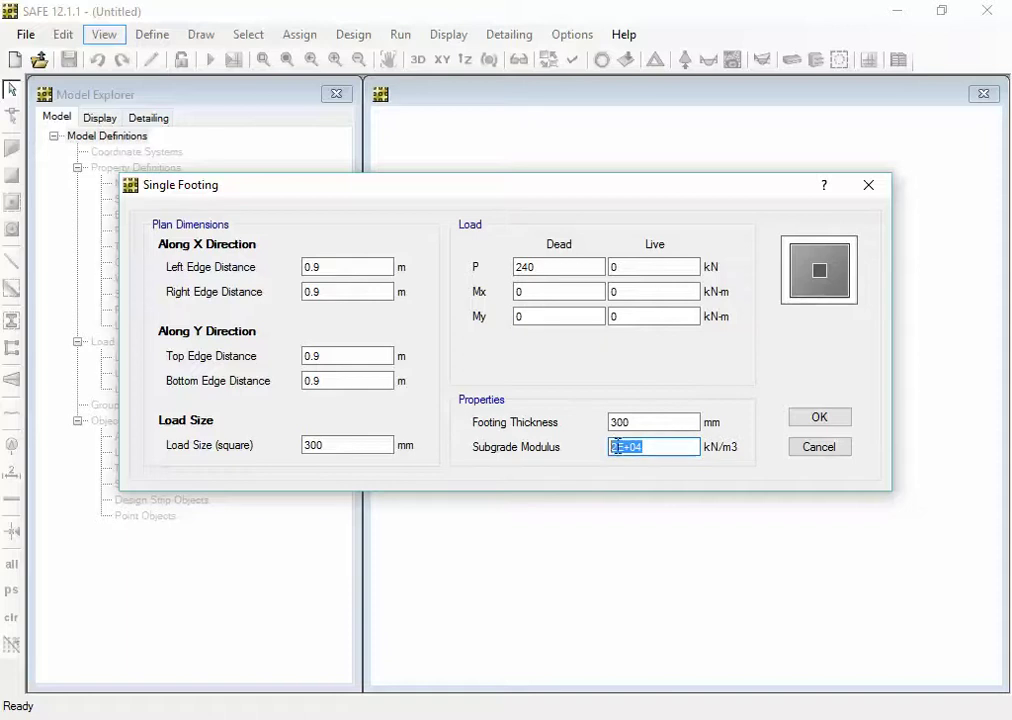
click(647, 447)
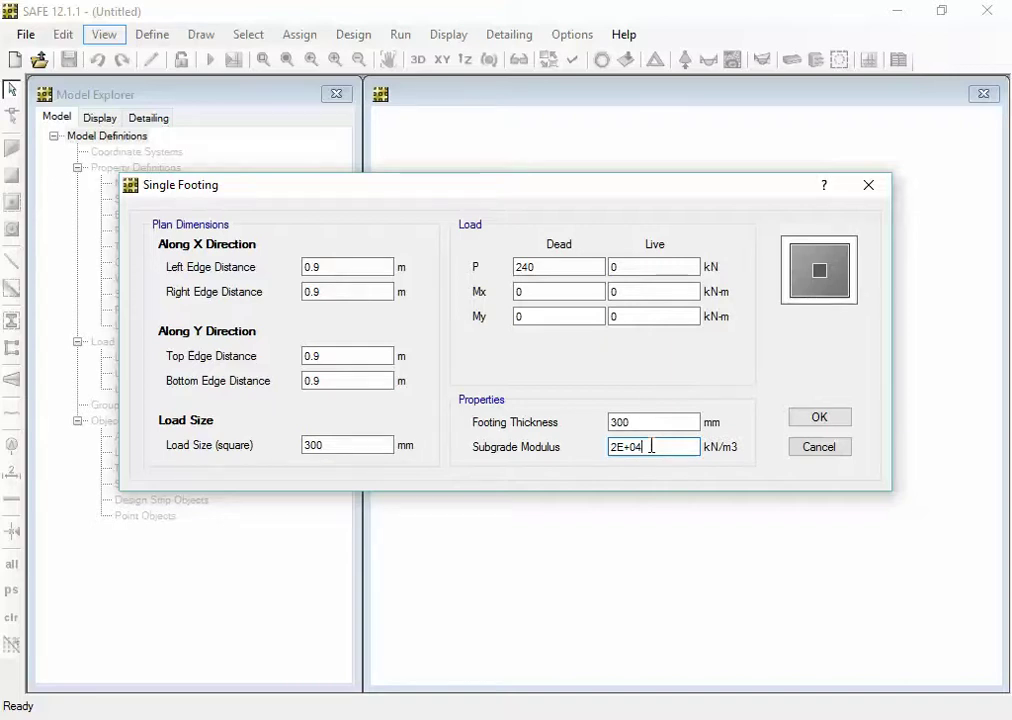
drag(651, 447, 562, 435)
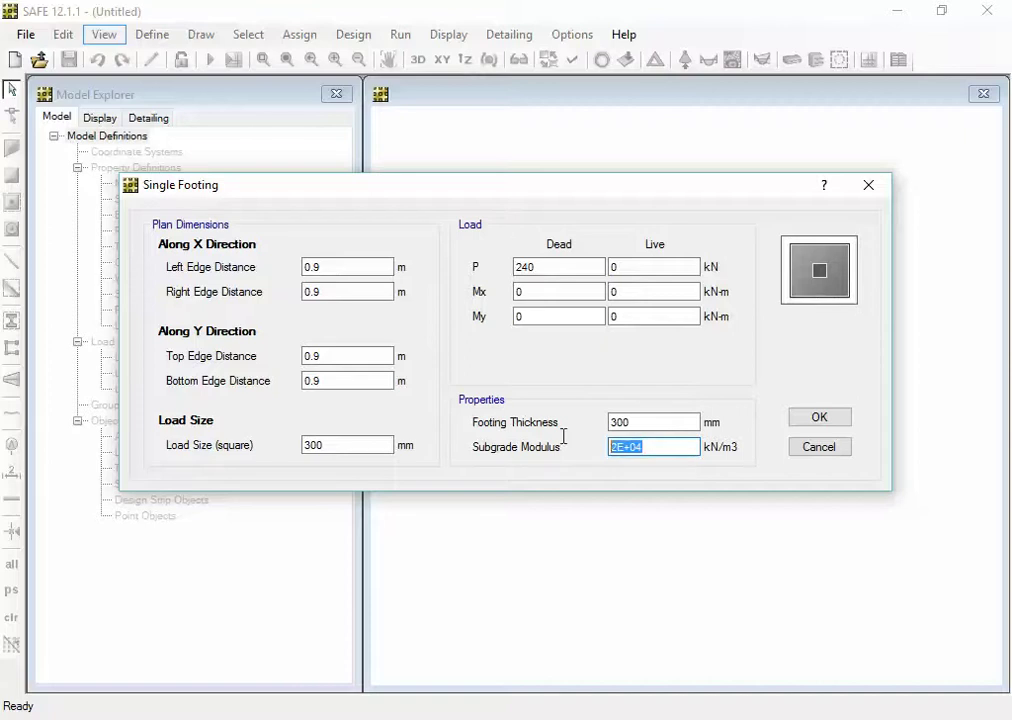
text(20000)
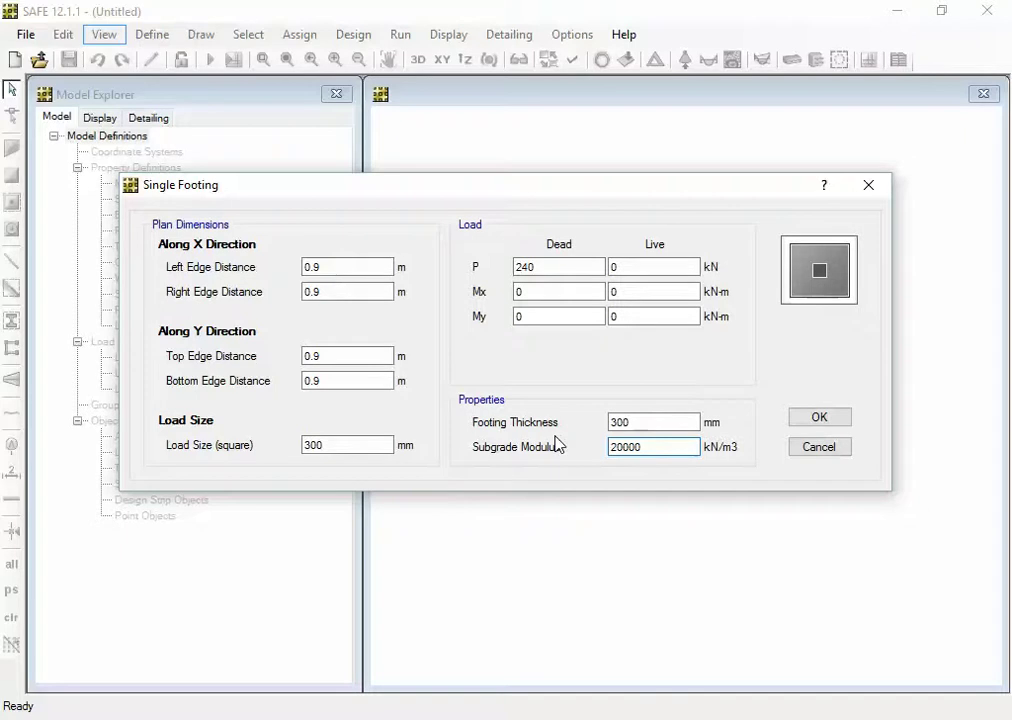
Accept the single footing's dimensions, loads and properties to generate the footing model.
click(636, 422)
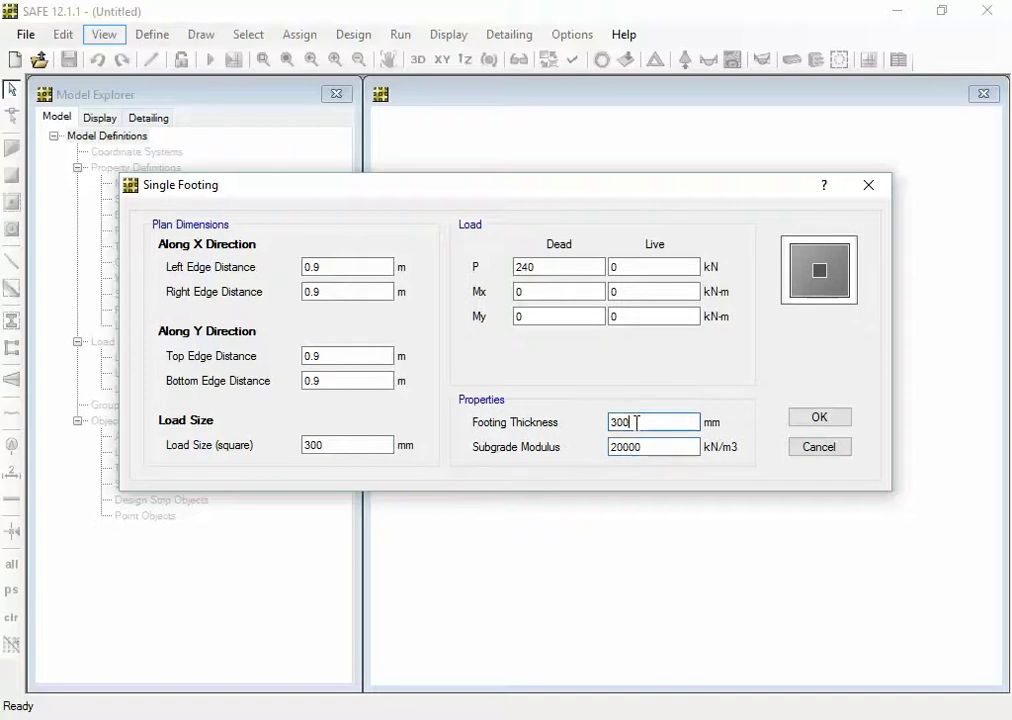
click(648, 314)
click(677, 446)
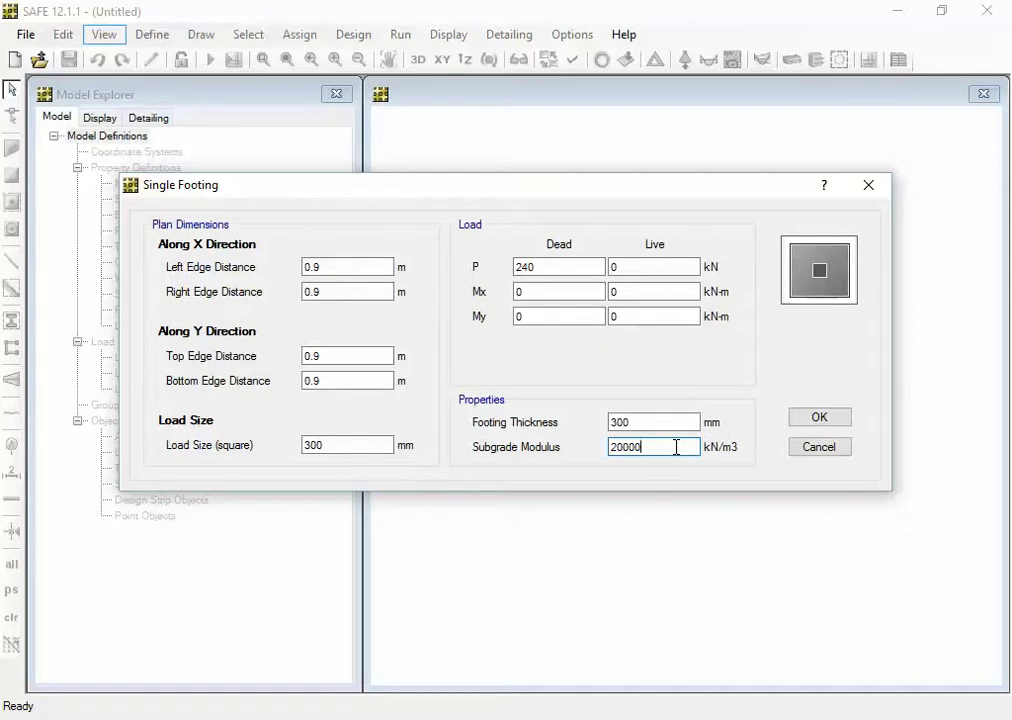
click(667, 420)
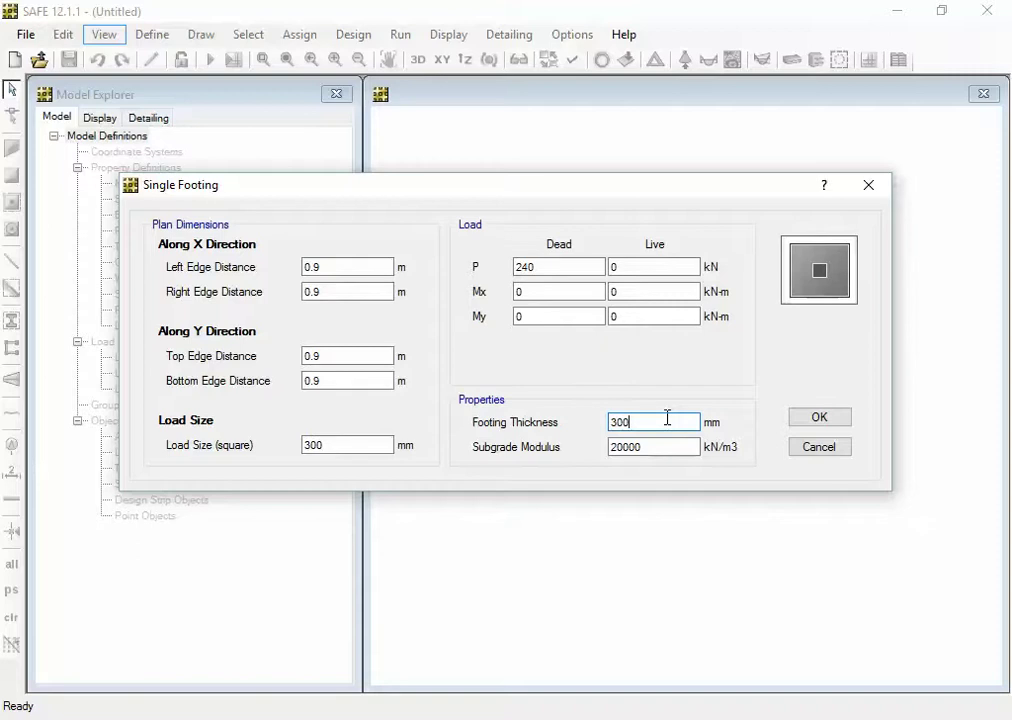
click(817, 418)
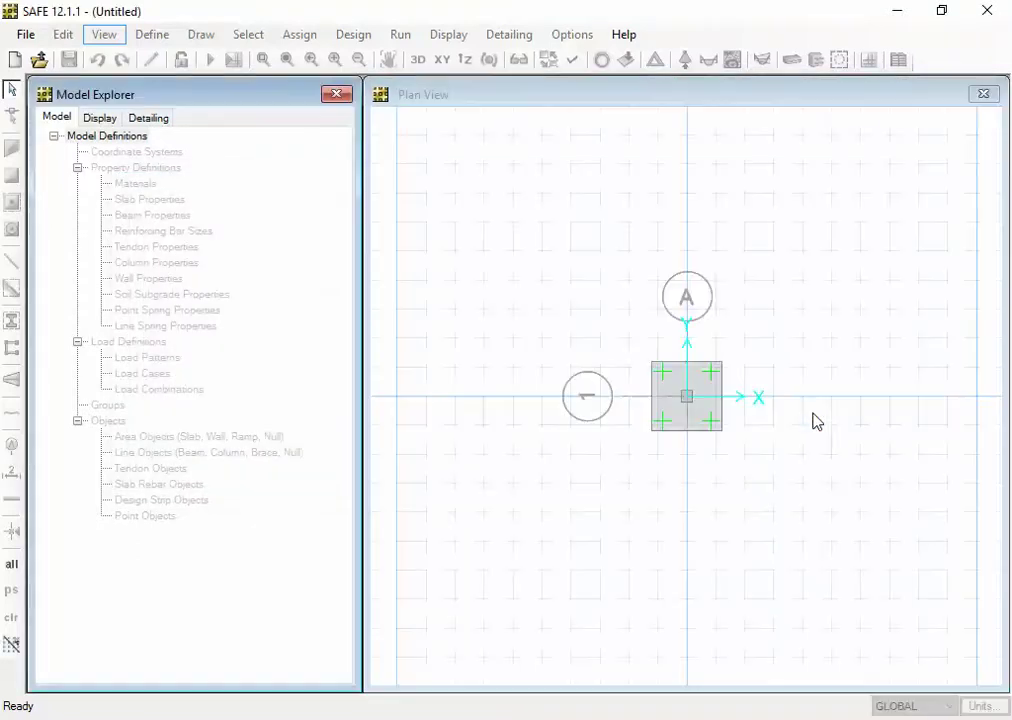
Close the Model Explorer and enlarge the footing so it fills the plan view.
click(336, 94)
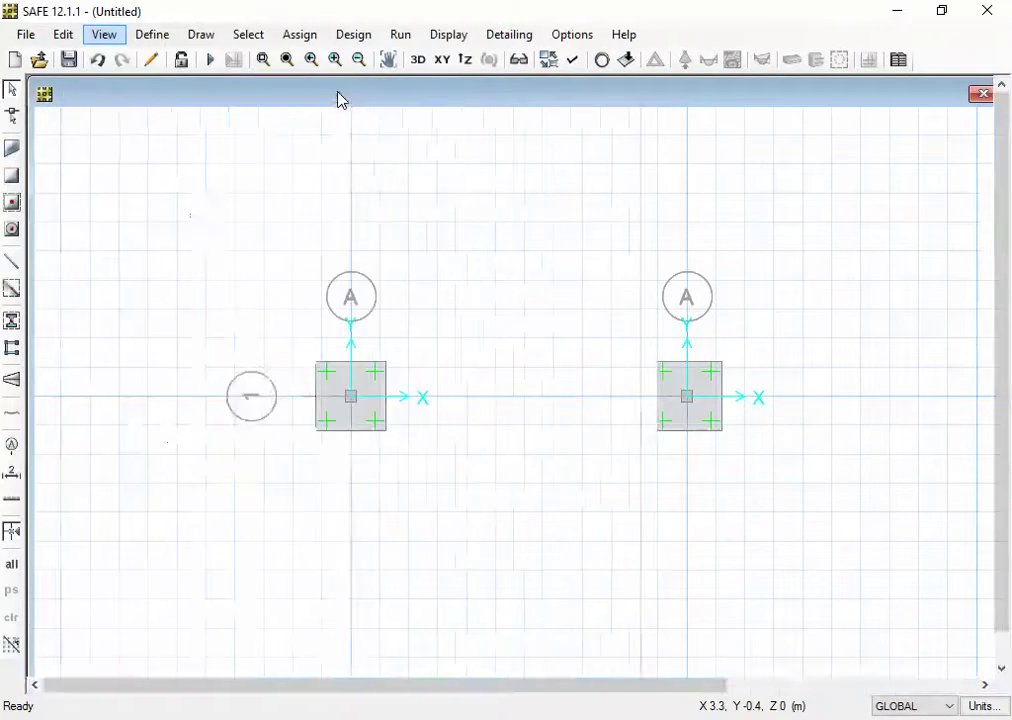
click(263, 59)
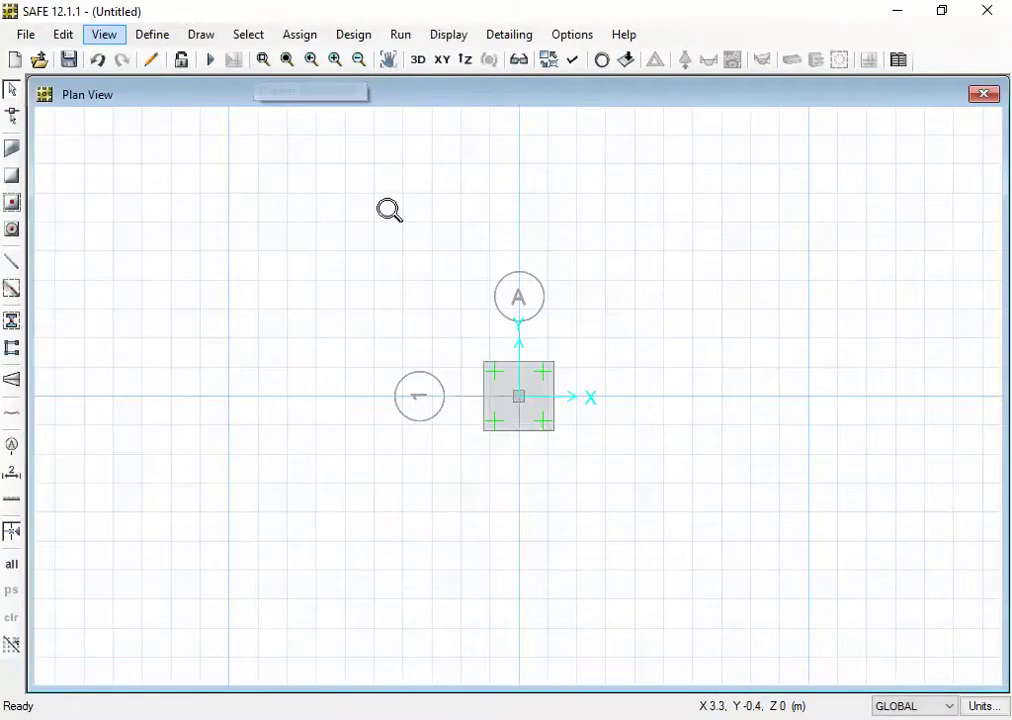
drag(443, 316, 624, 492)
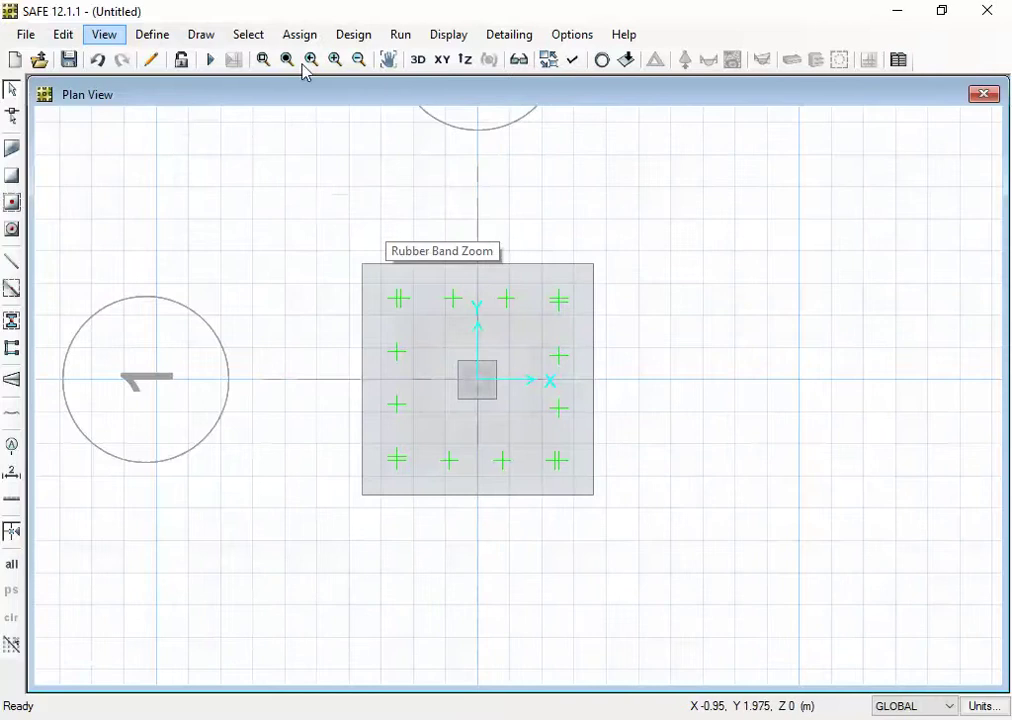
click(263, 59)
drag(328, 236, 624, 518)
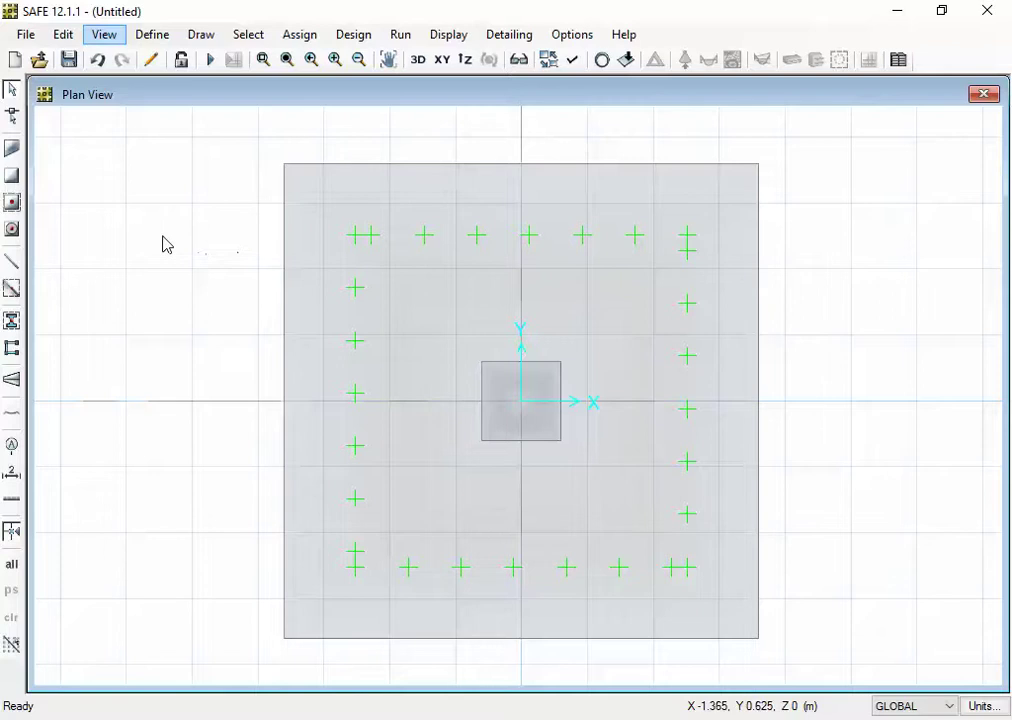
Rename the C30 concrete material as M20 and set its cube compressive strength fck to 20 N/mm2.
click(148, 36)
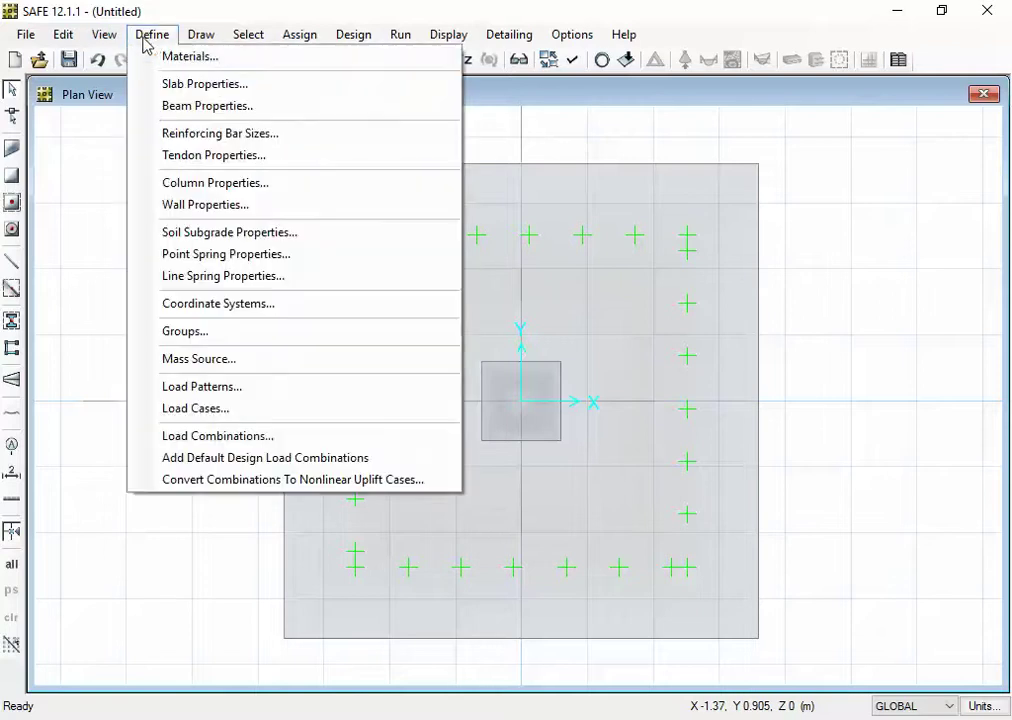
click(180, 57)
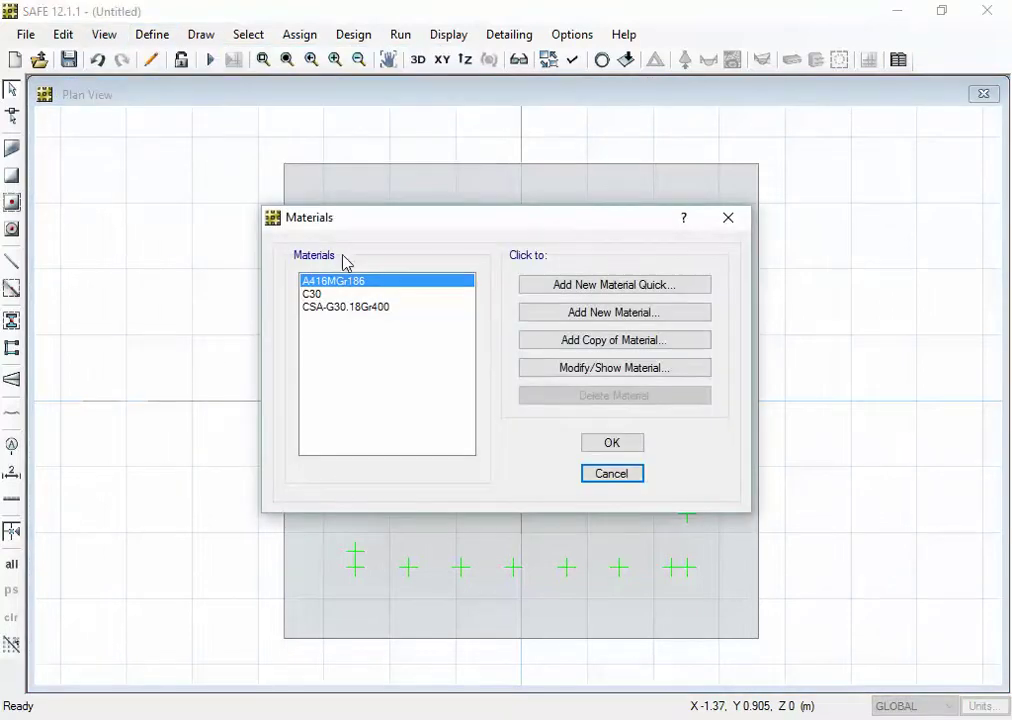
click(325, 294)
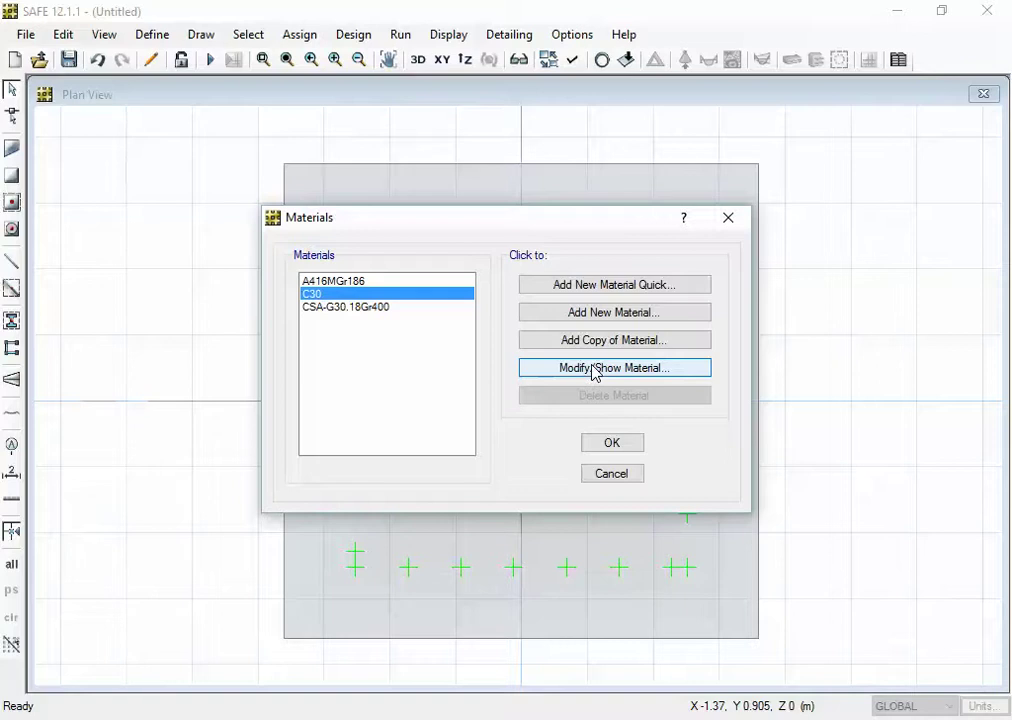
click(355, 306)
click(352, 293)
click(546, 377)
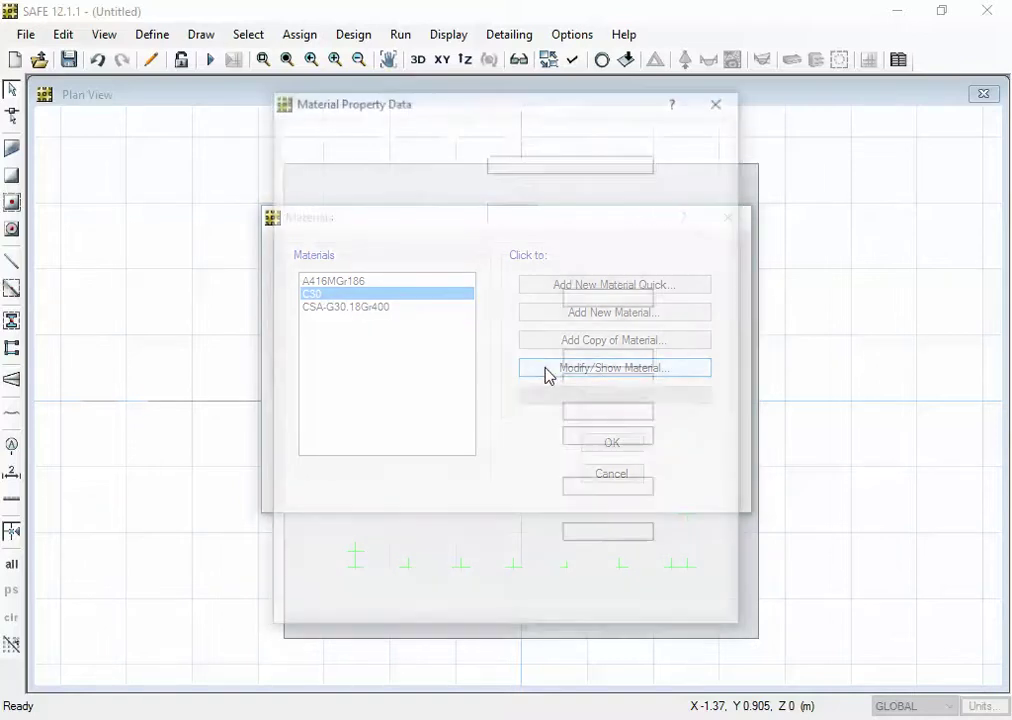
drag(542, 157, 455, 164)
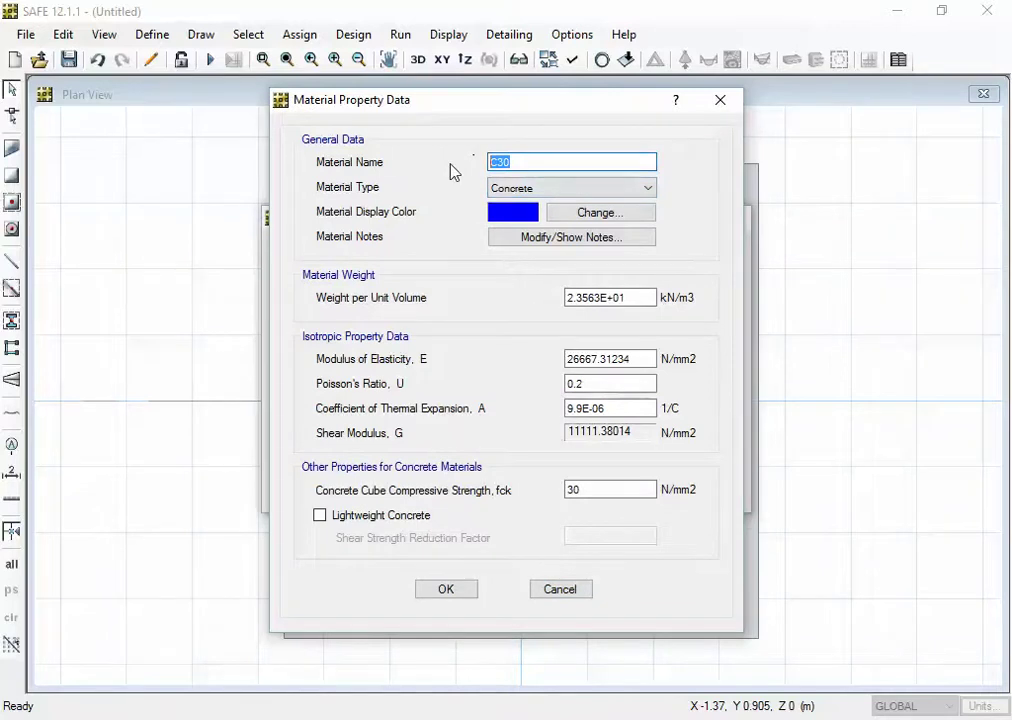
text(M20)
drag(585, 490, 560, 497)
text(20)
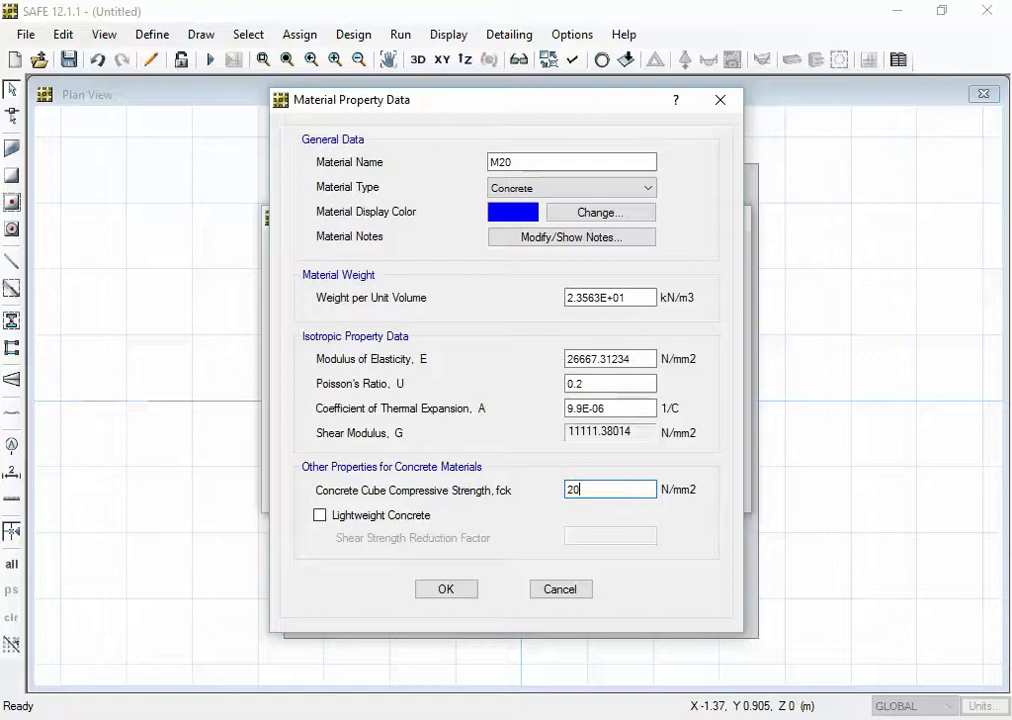
Set the M20 concrete's modulus of elasticity to 22360 N/mm2 and its weight per unit volume to 25 kN/m3, and save the material.
drag(642, 358, 524, 366)
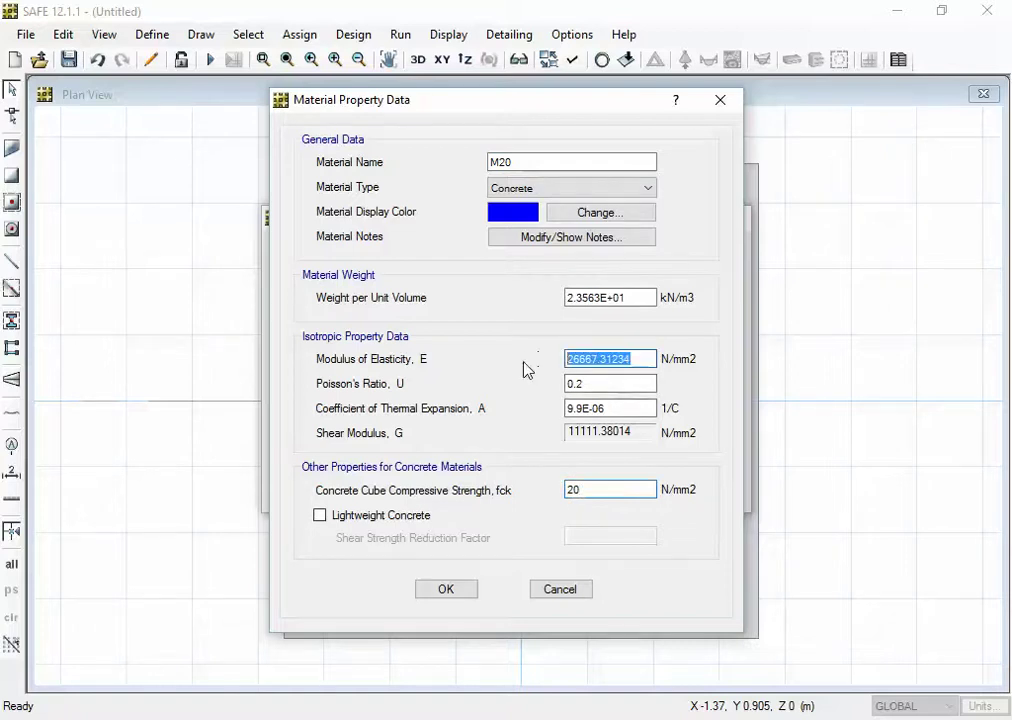
text(22360)
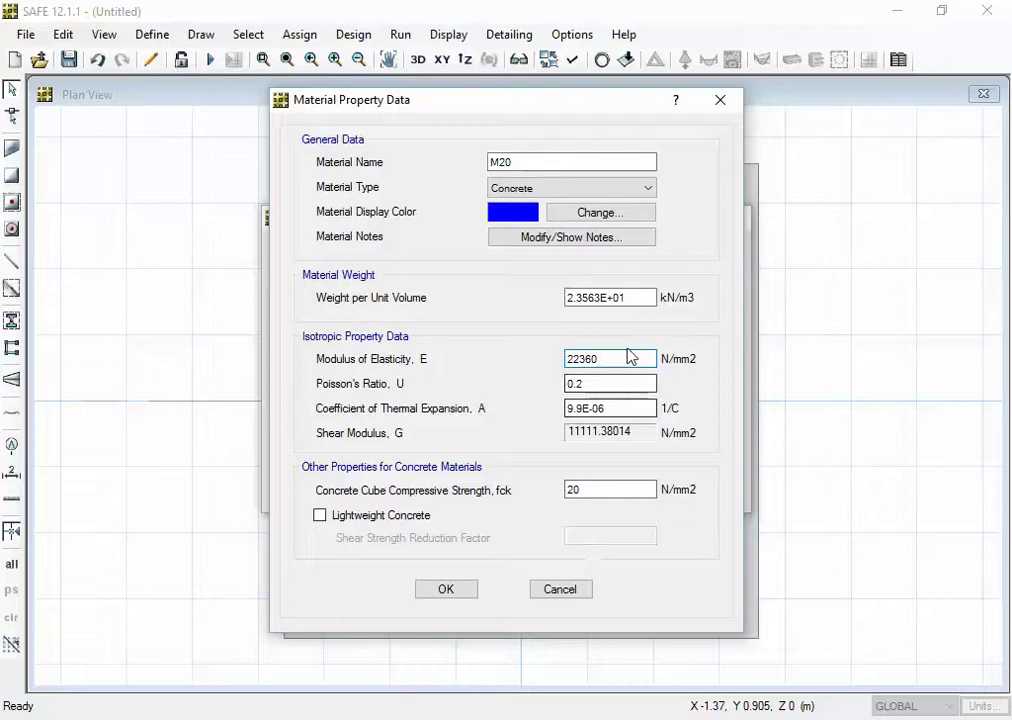
click(634, 300)
drag(634, 300, 548, 302)
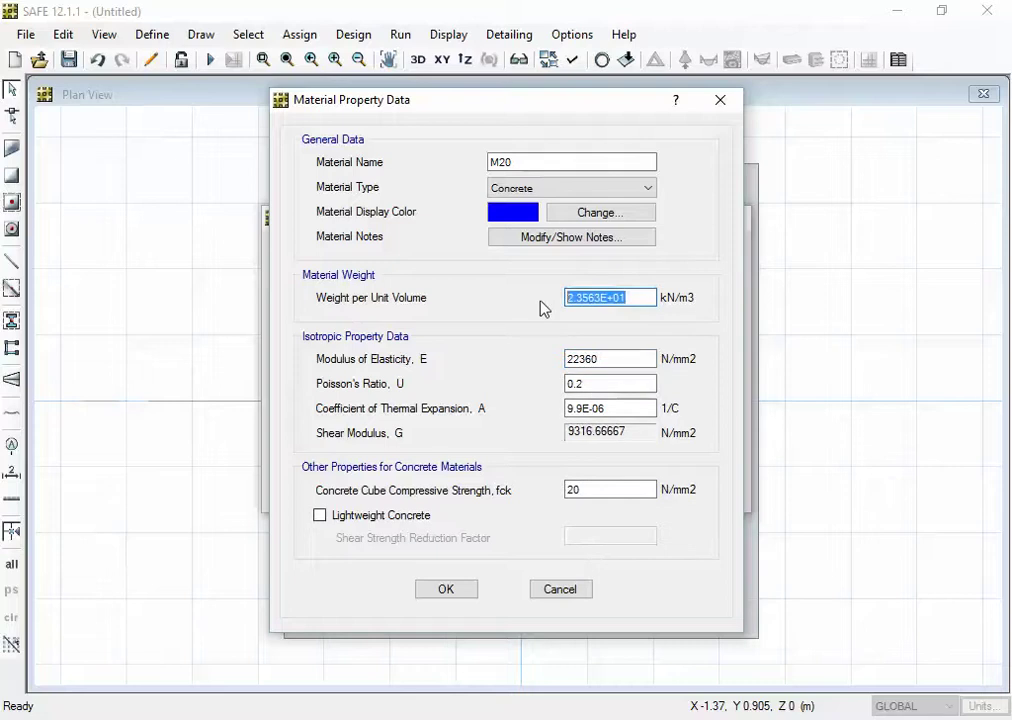
text(25)
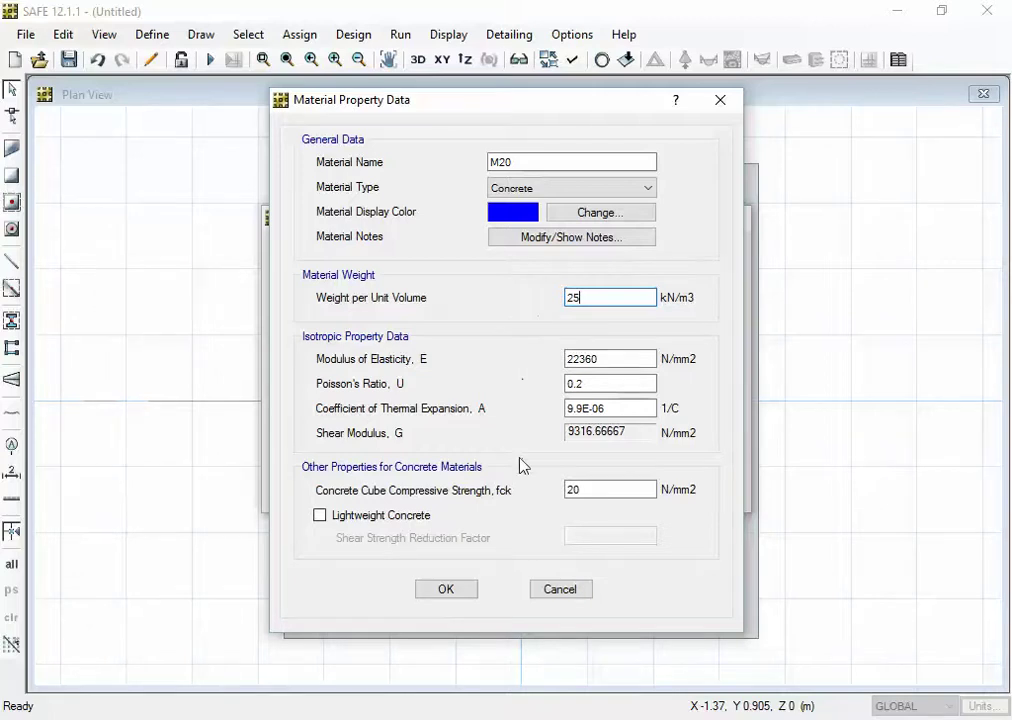
click(446, 589)
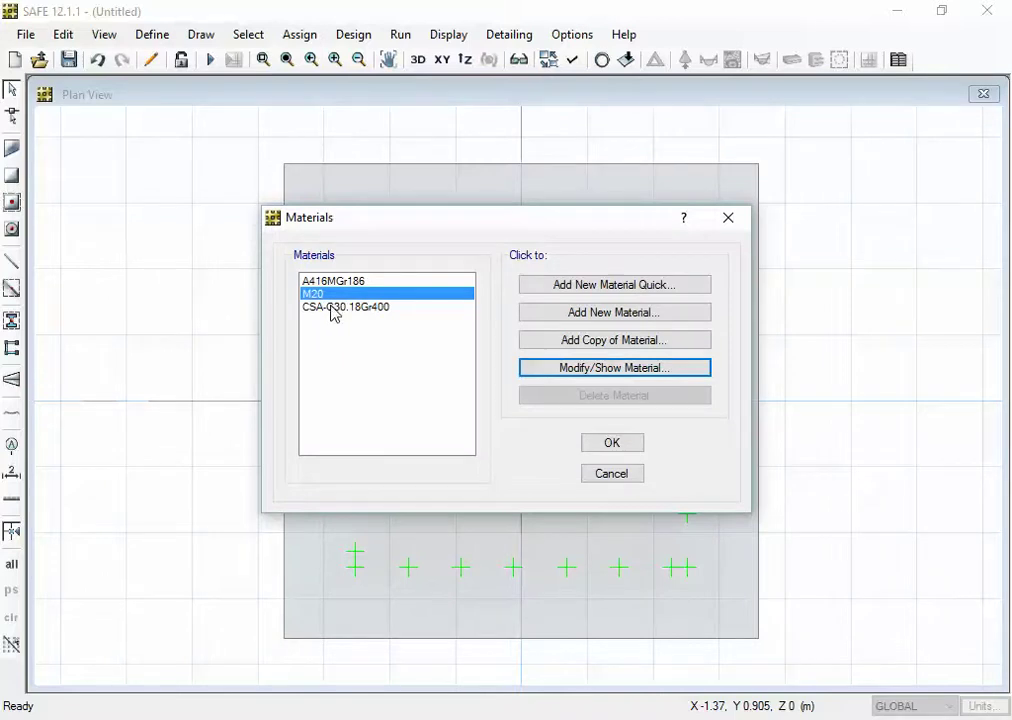
click(333, 307)
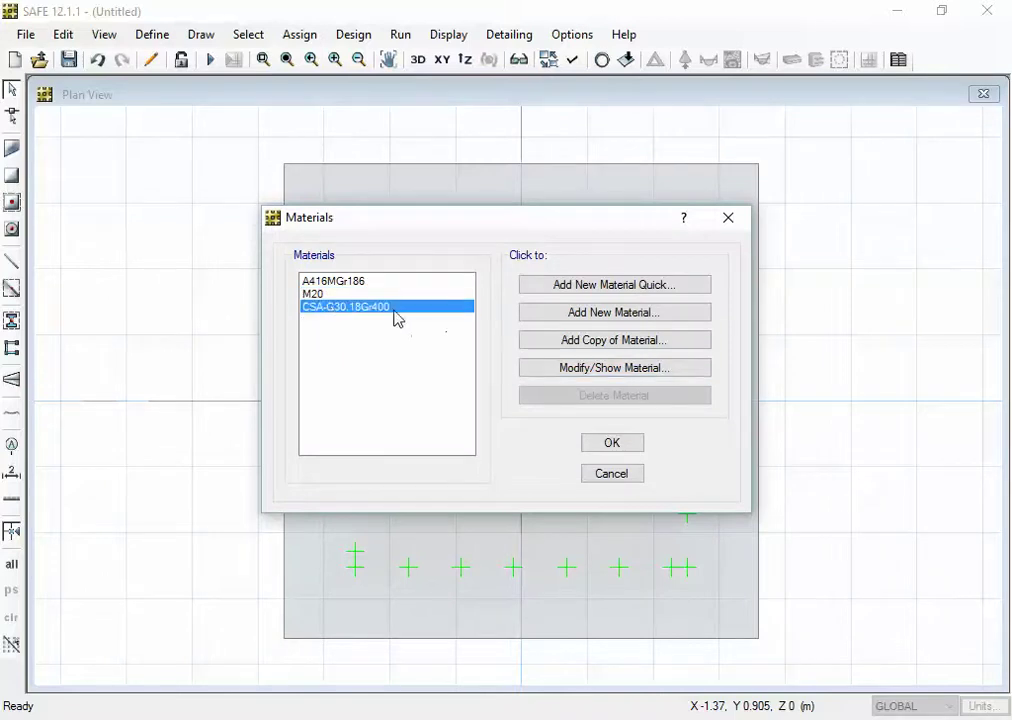
click(572, 370)
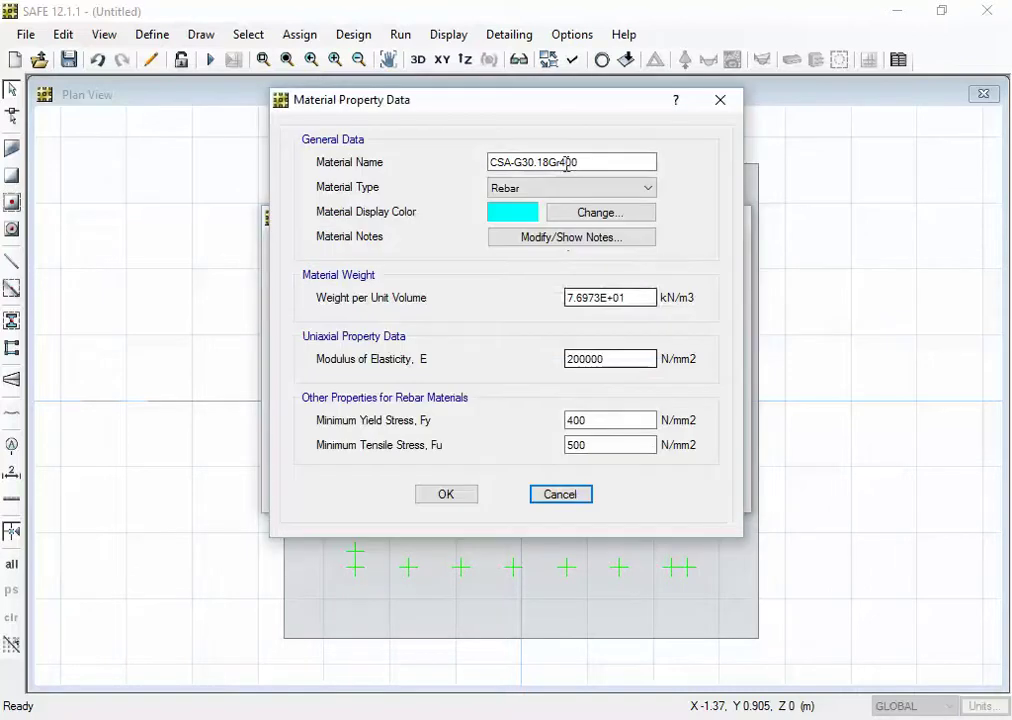
drag(587, 158, 422, 160)
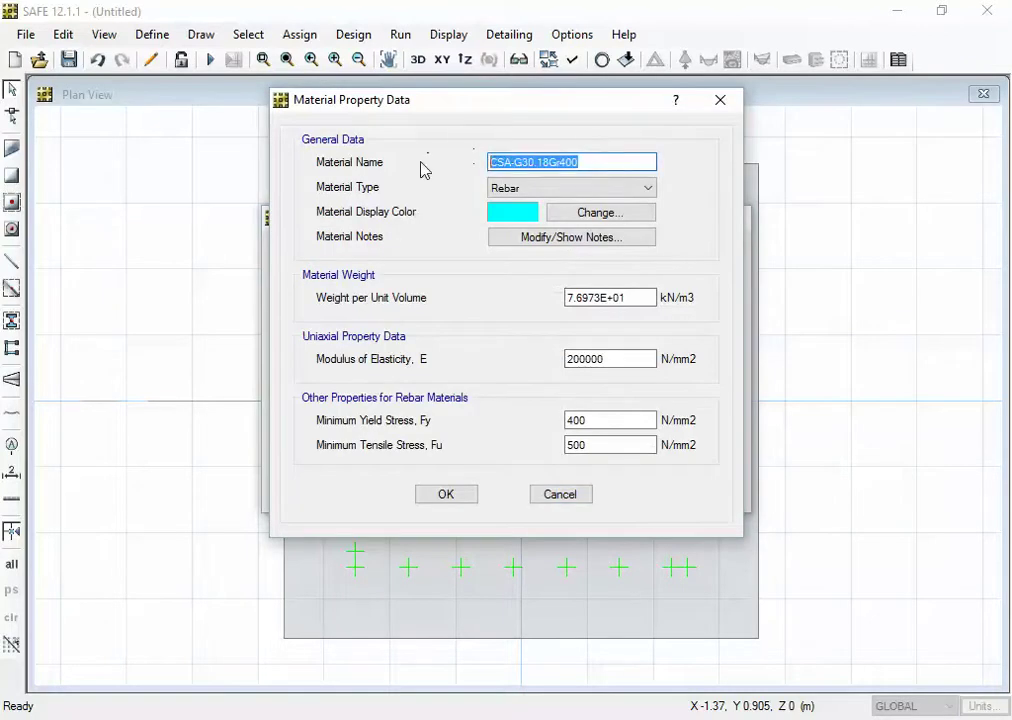
text(FE)
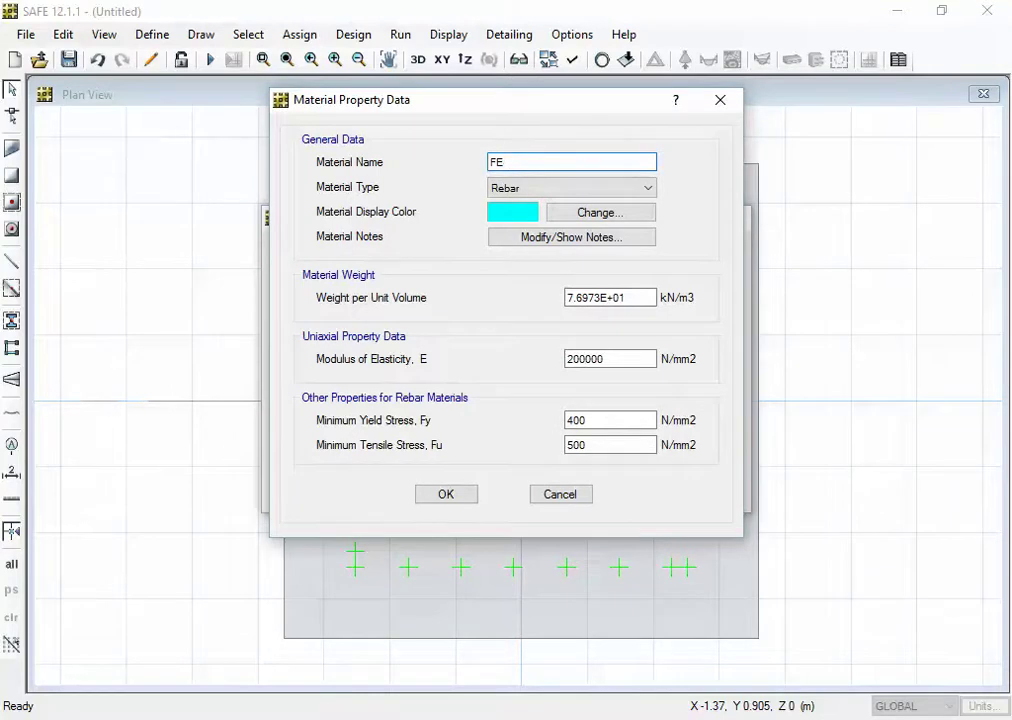
text(415)
click(557, 496)
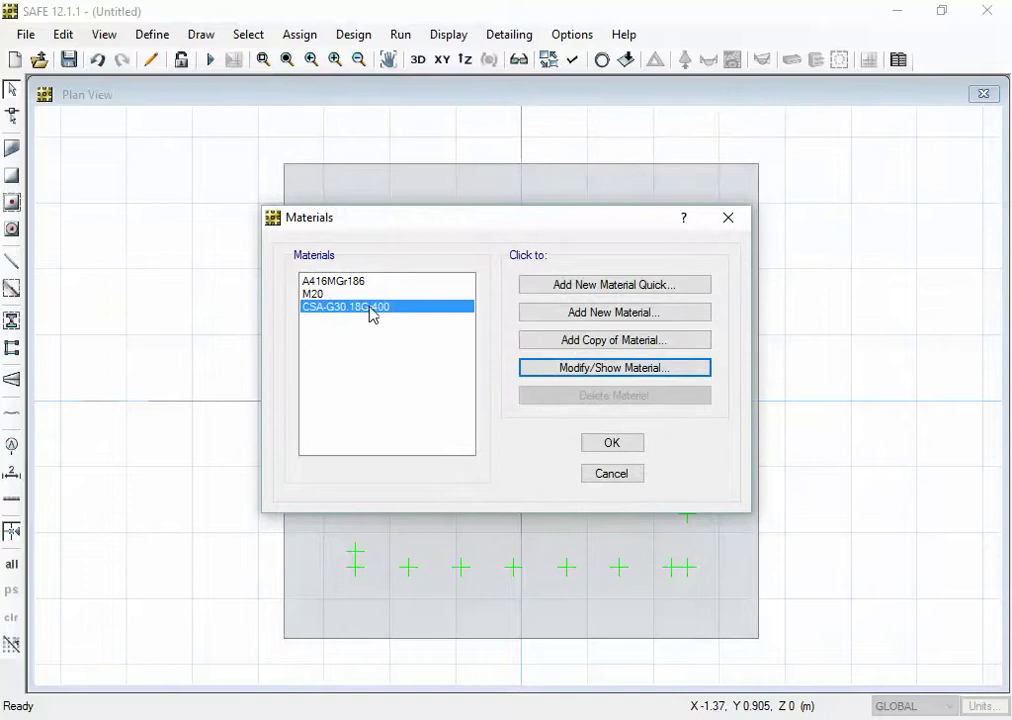
Review the M20 concrete's modulus of elasticity, cube compressive strength and weight per unit volume.
click(318, 293)
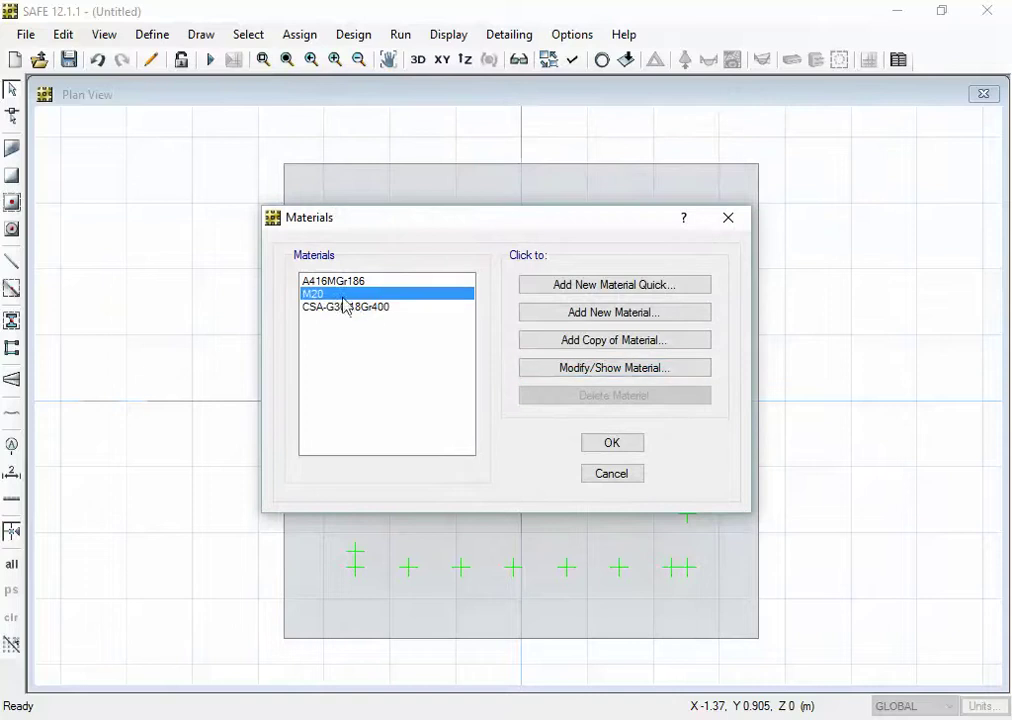
click(595, 378)
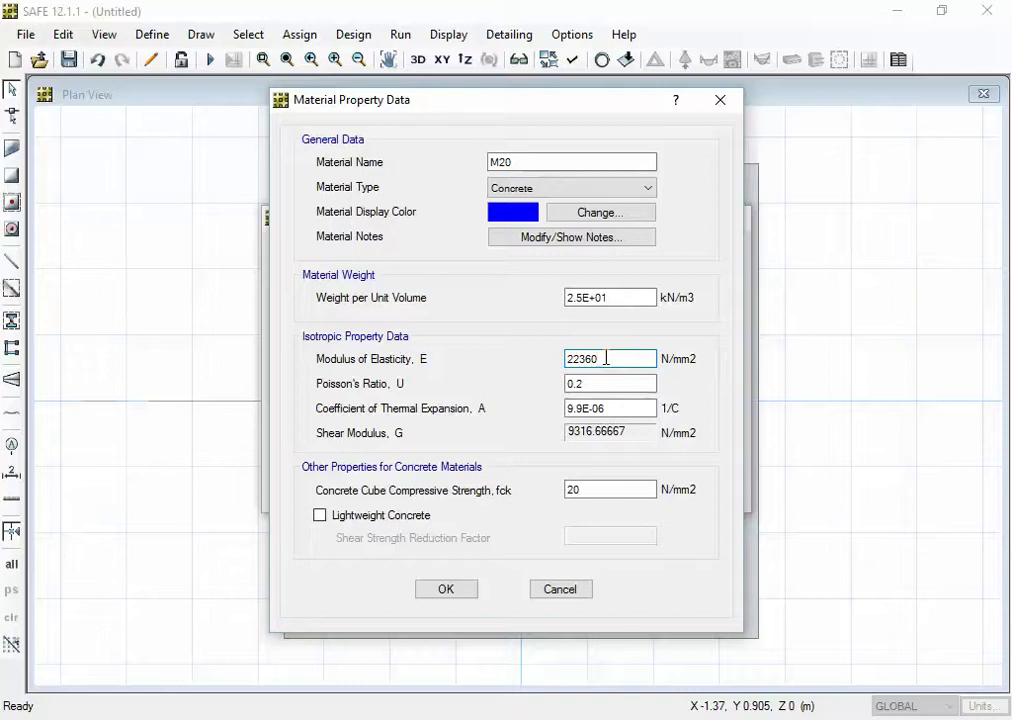
click(446, 592)
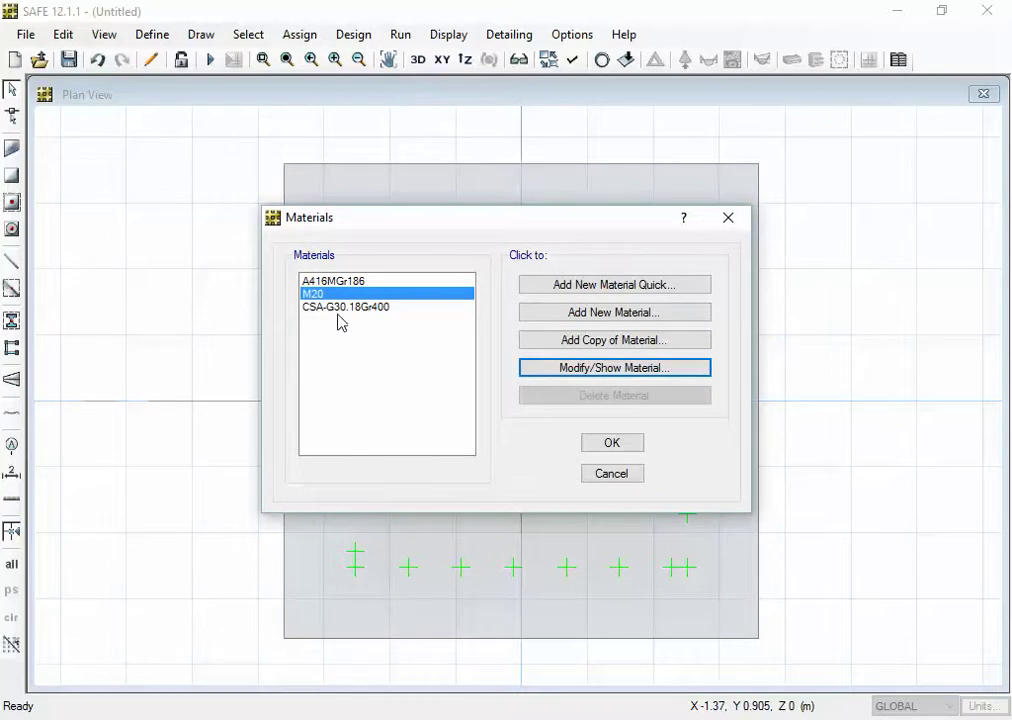
click(557, 370)
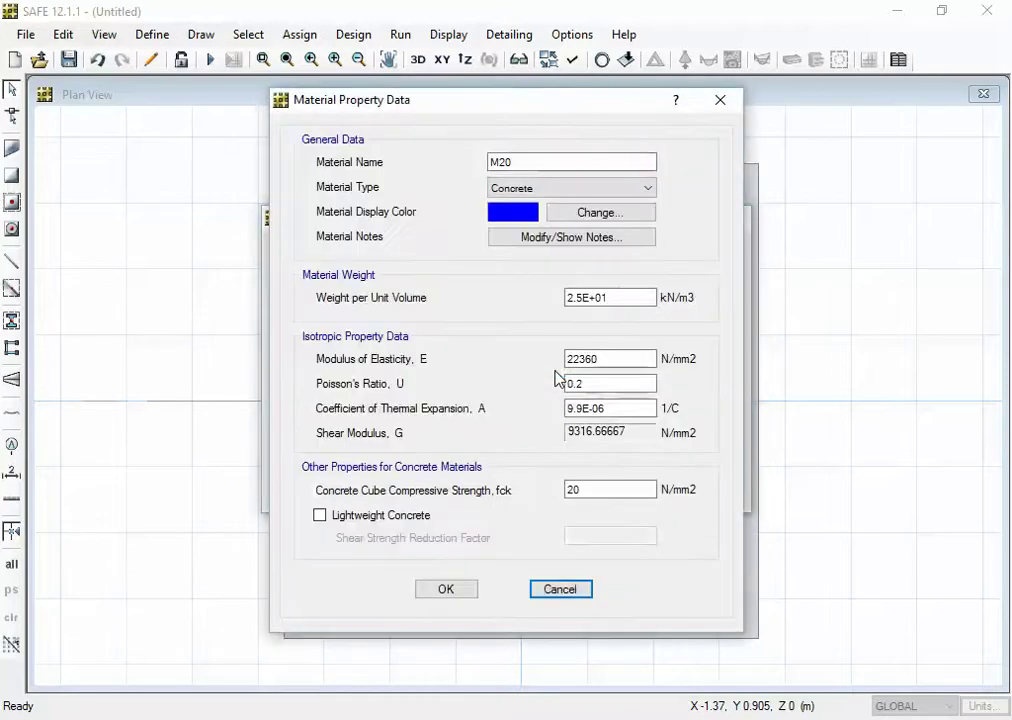
click(612, 358)
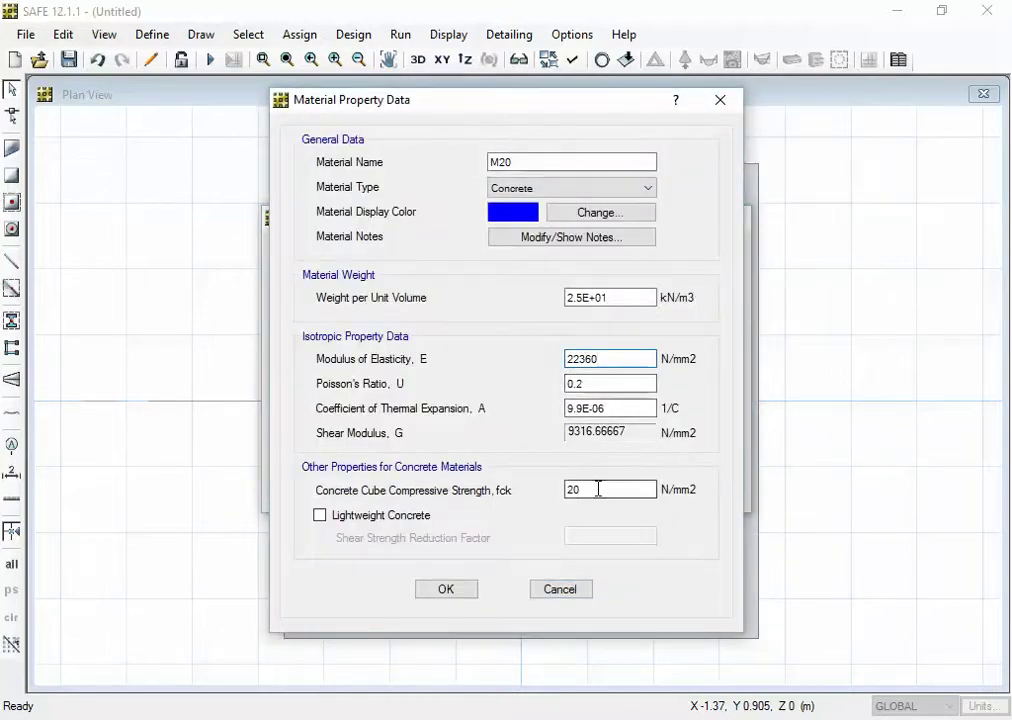
click(599, 488)
click(620, 294)
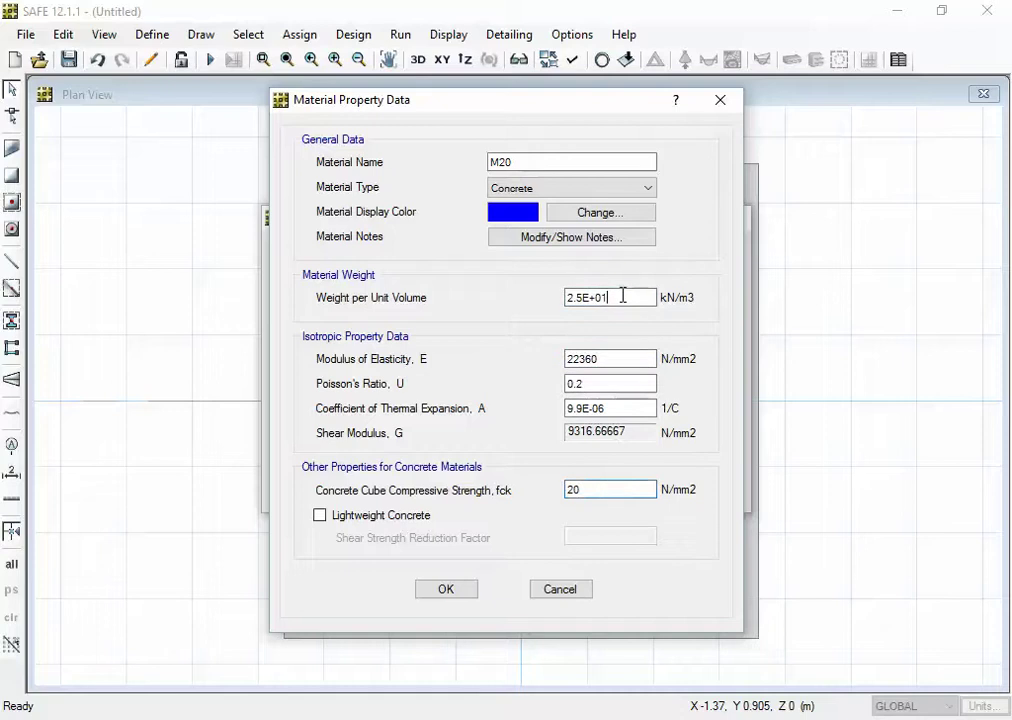
click(447, 590)
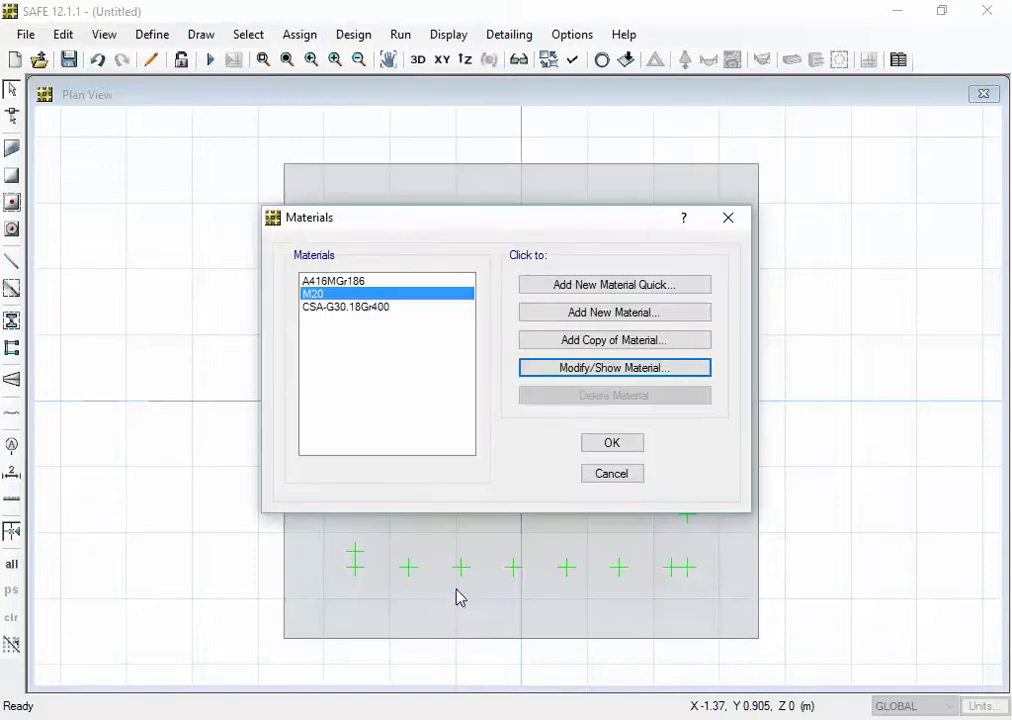
Rename the CSA-G30.18Gr400 rebar material as FE415, set its minimum yield stress Fy to 415 N/mm2, and save the material definitions.
click(338, 309)
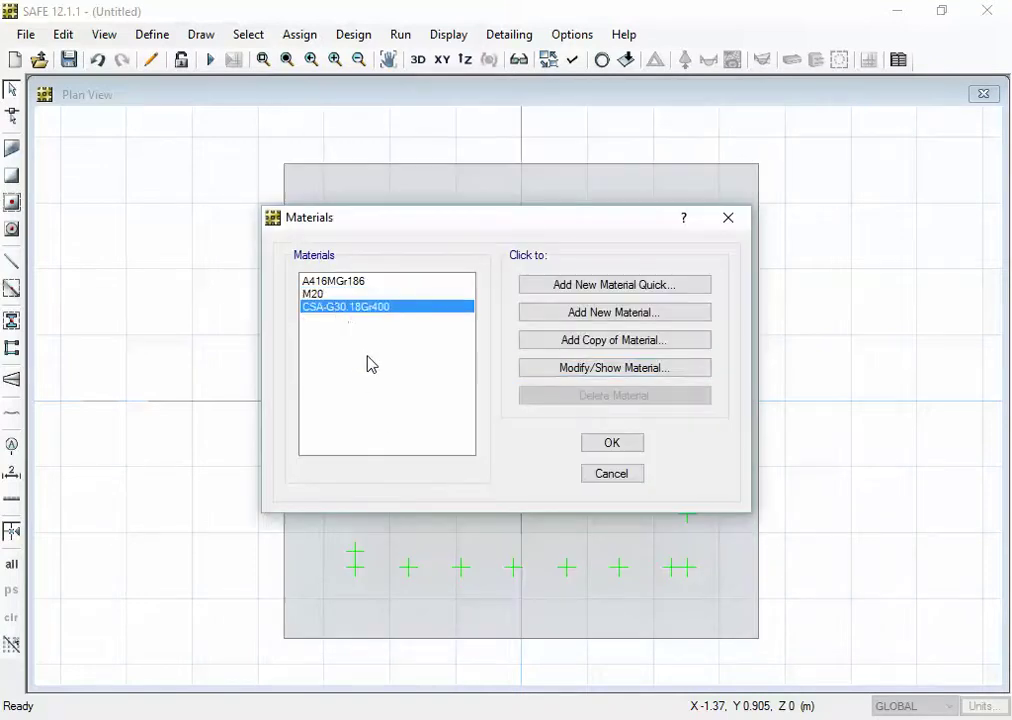
click(580, 368)
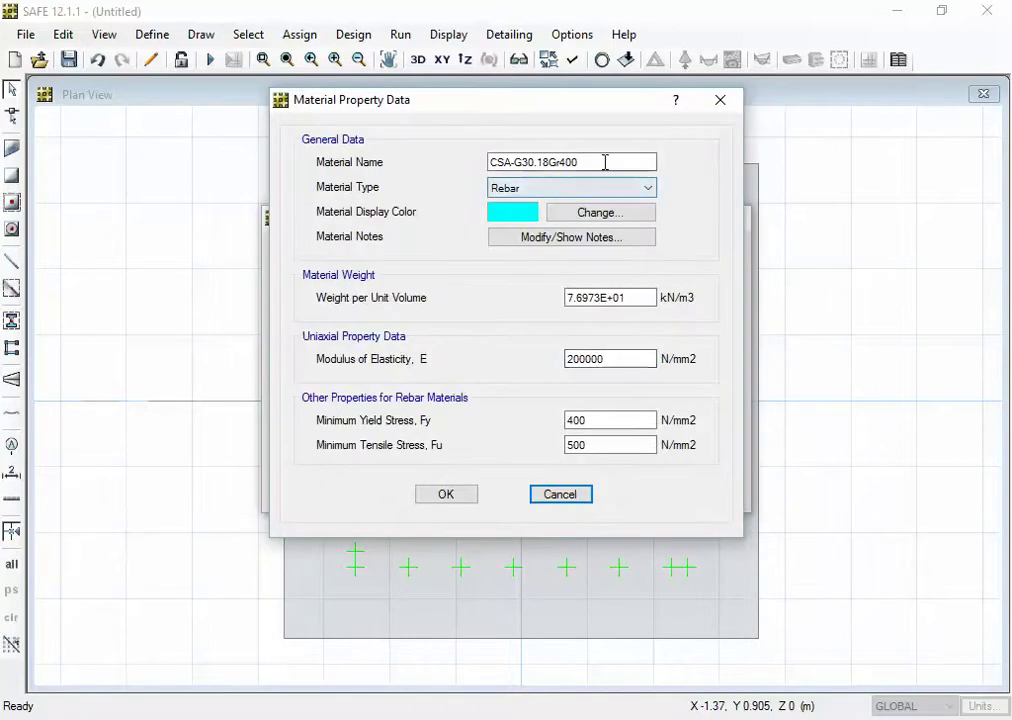
drag(605, 163, 485, 166)
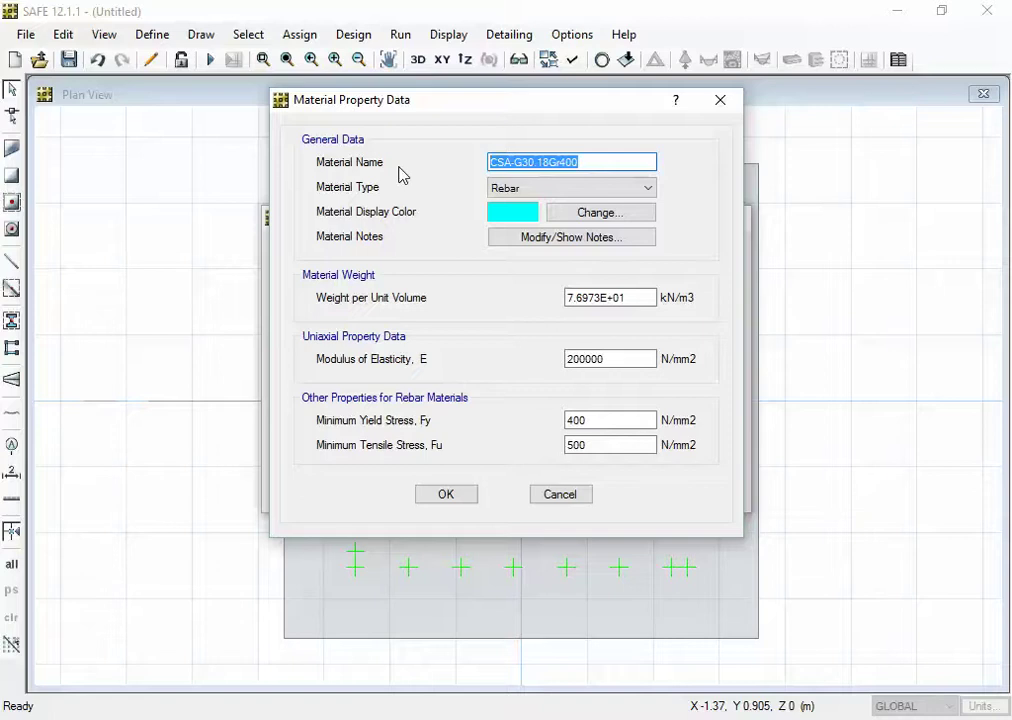
text(FE415)
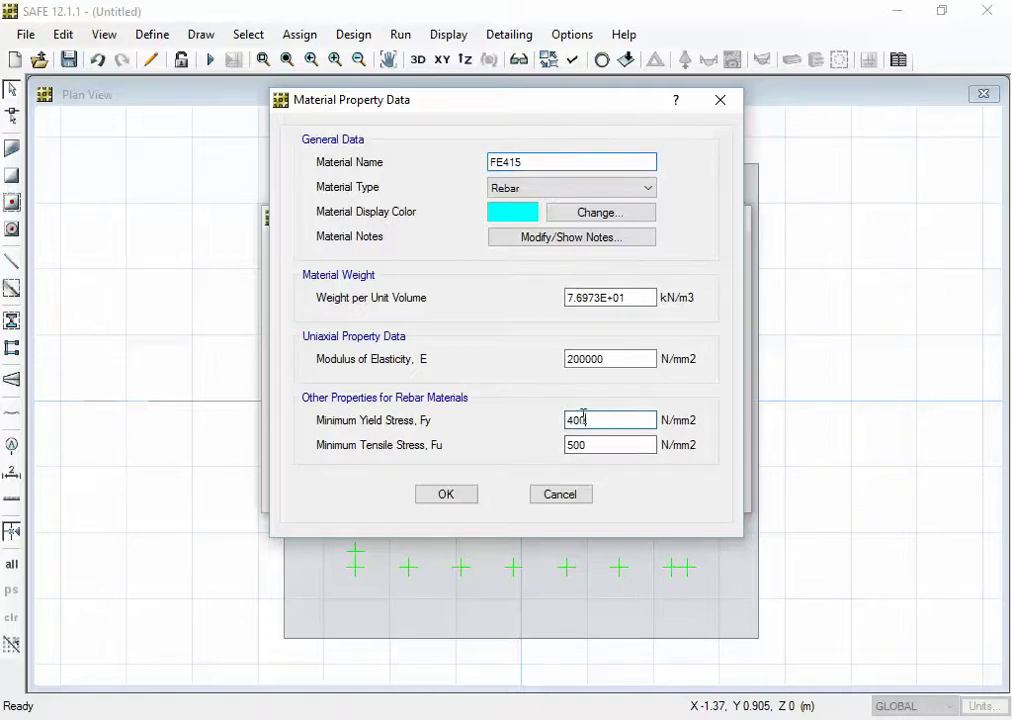
drag(583, 418, 533, 423)
text(415)
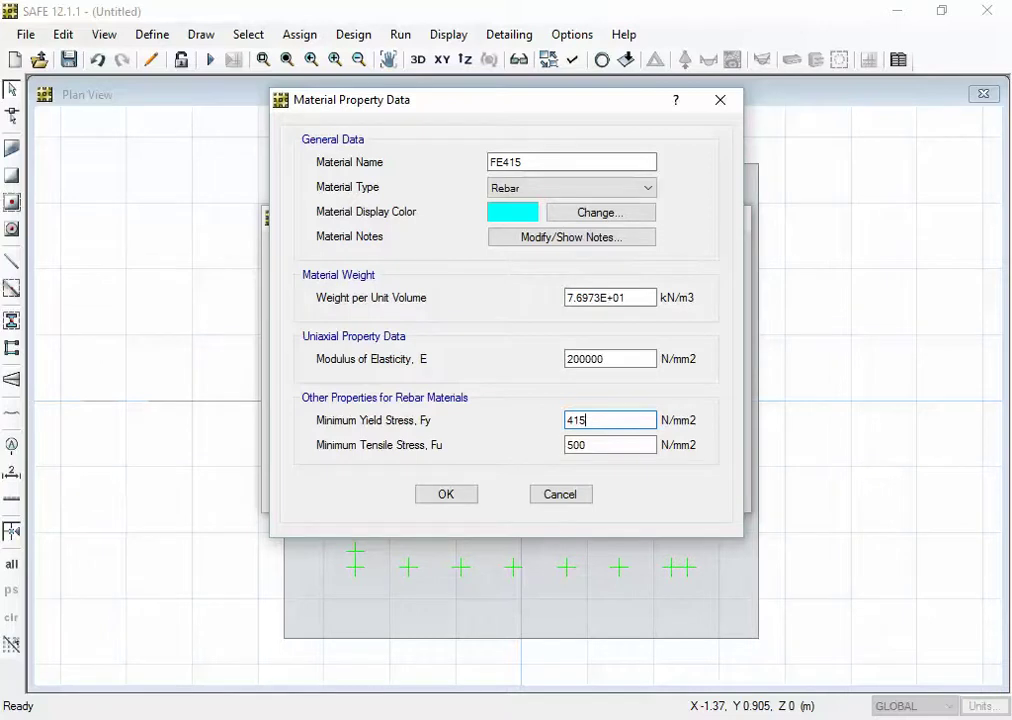
click(447, 497)
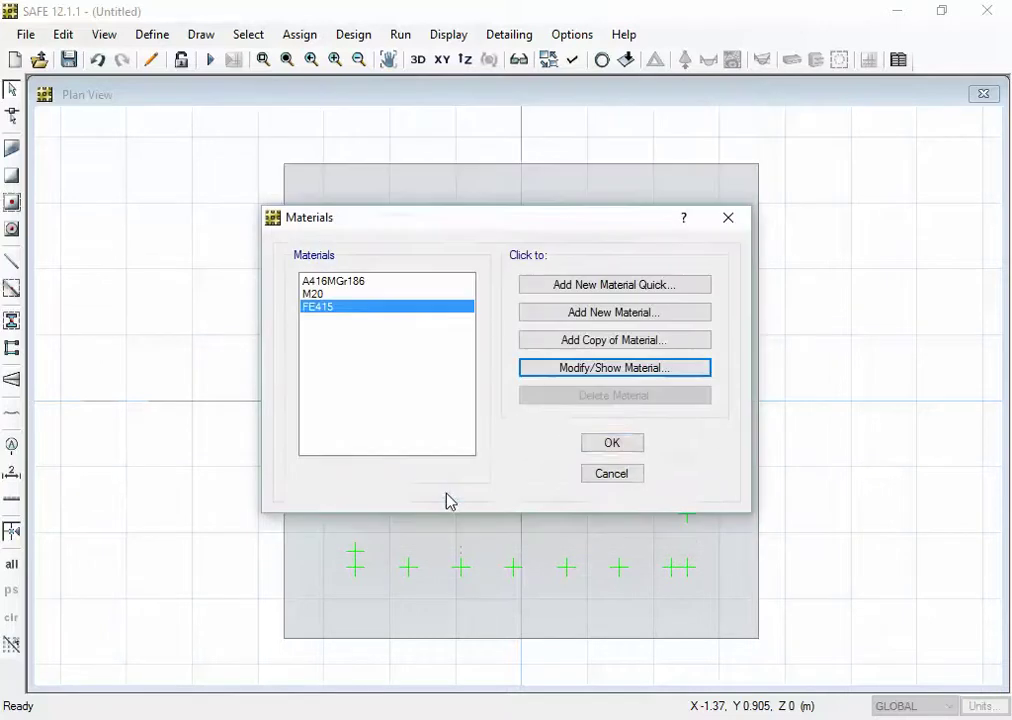
click(610, 448)
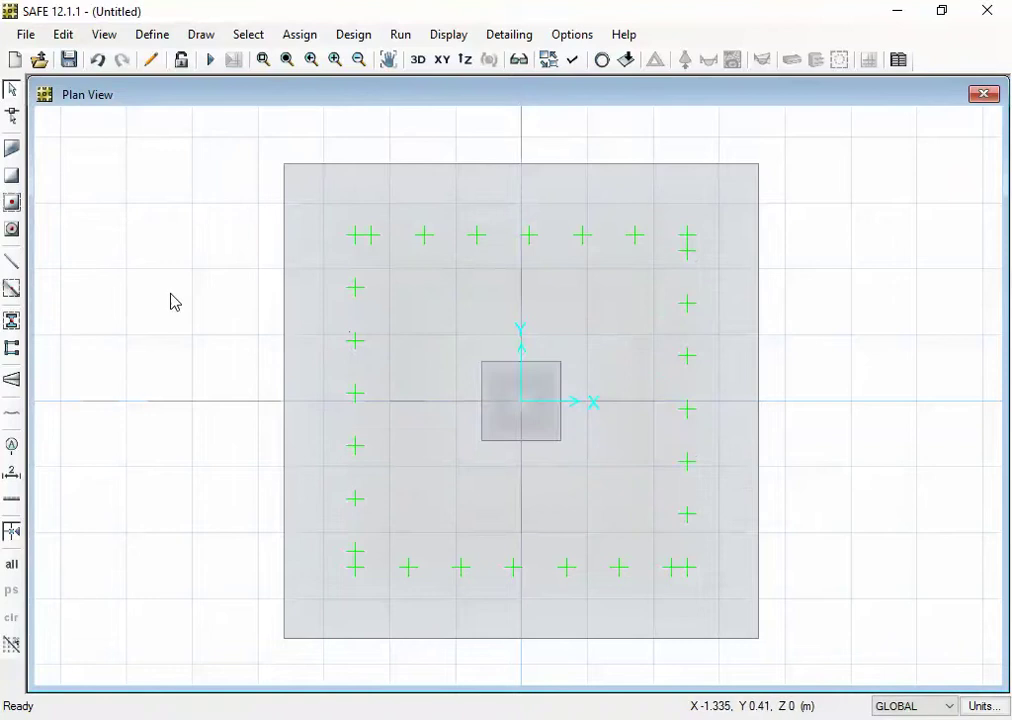
Run the analysis, saving the model as Footing Isolated in the MES - Training folder on Local Disk (E:).
click(209, 61)
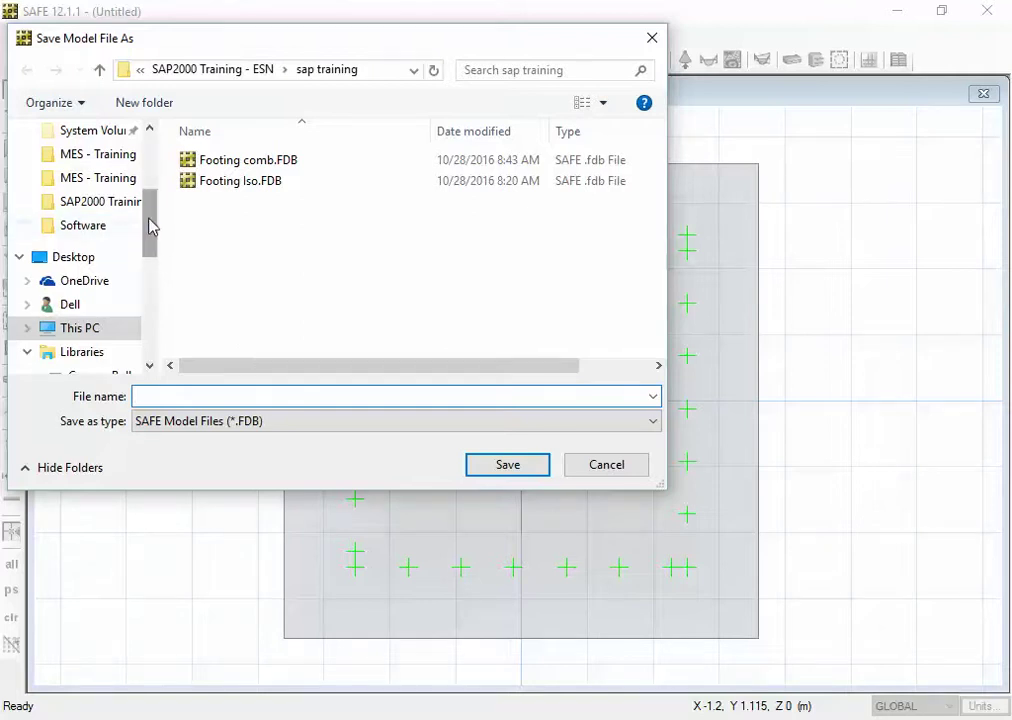
drag(148, 226, 149, 253)
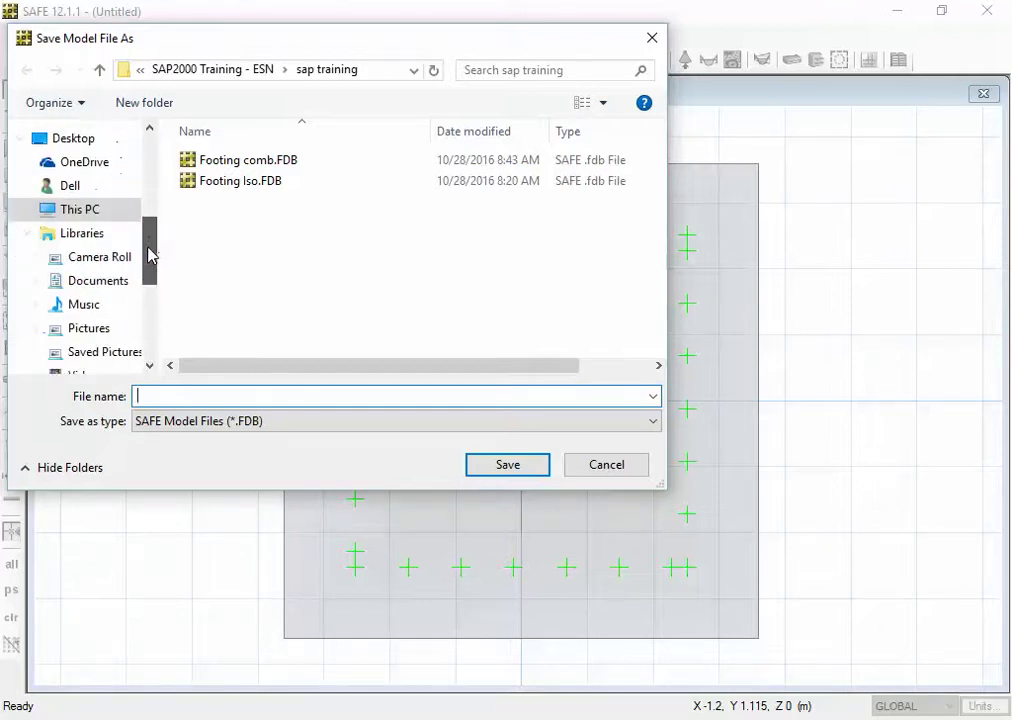
click(77, 211)
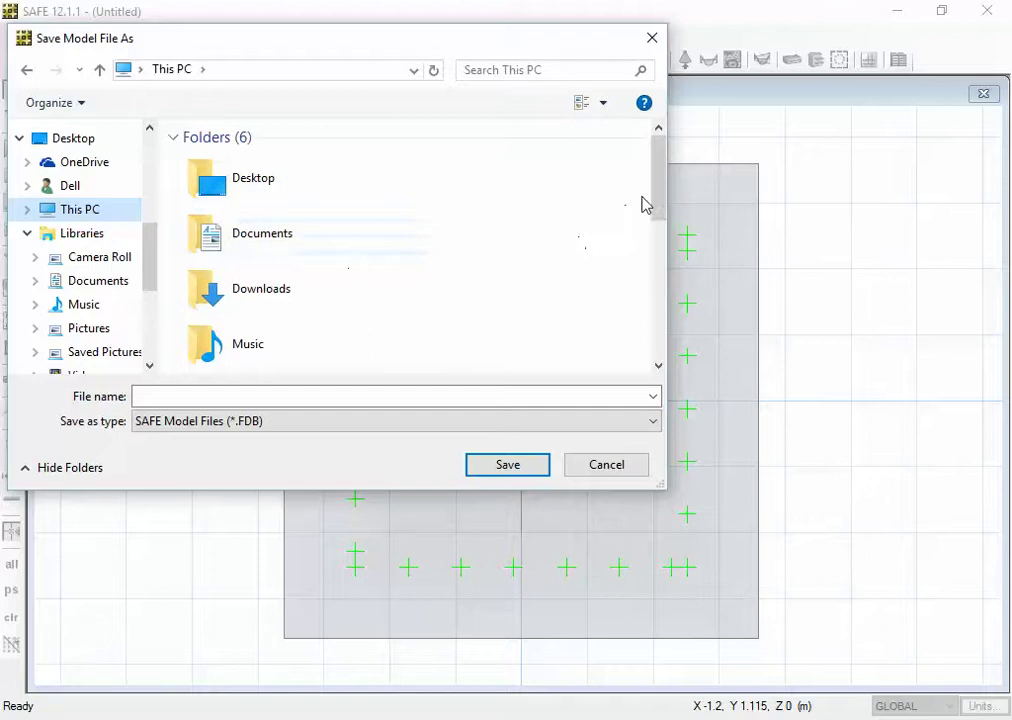
drag(662, 196, 655, 321)
click(377, 282)
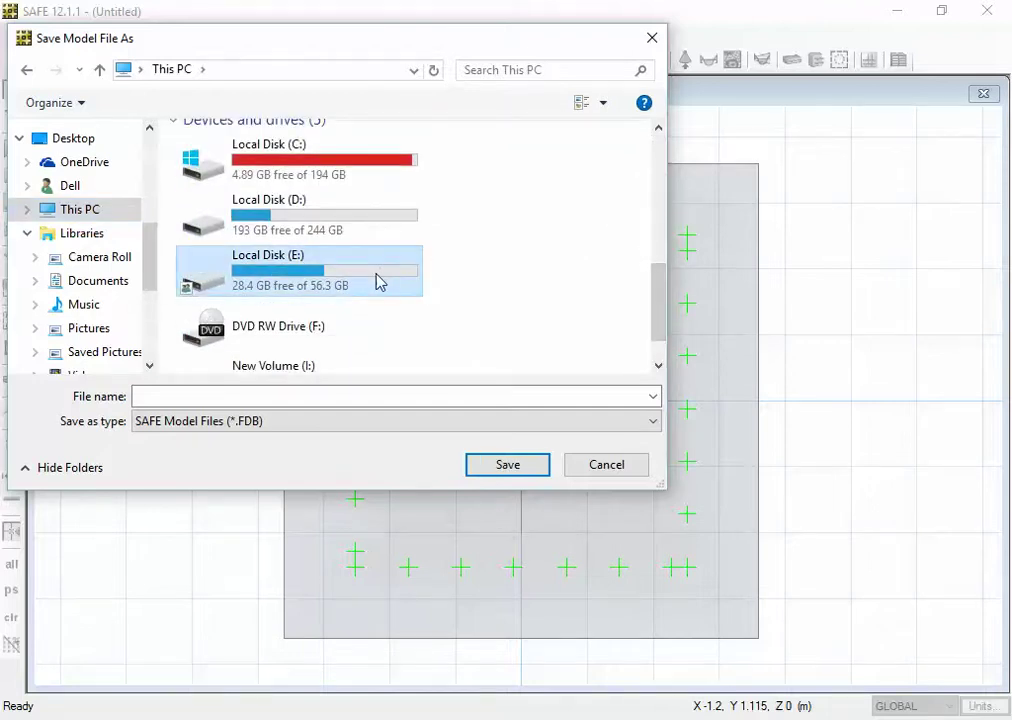
double_click(377, 282)
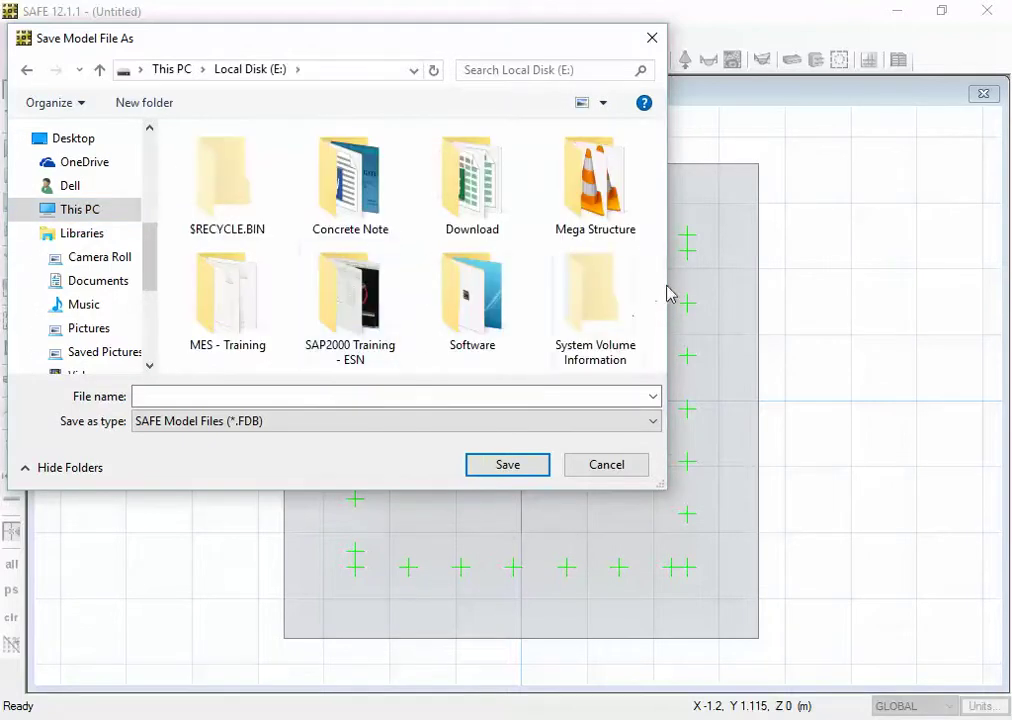
double_click(251, 300)
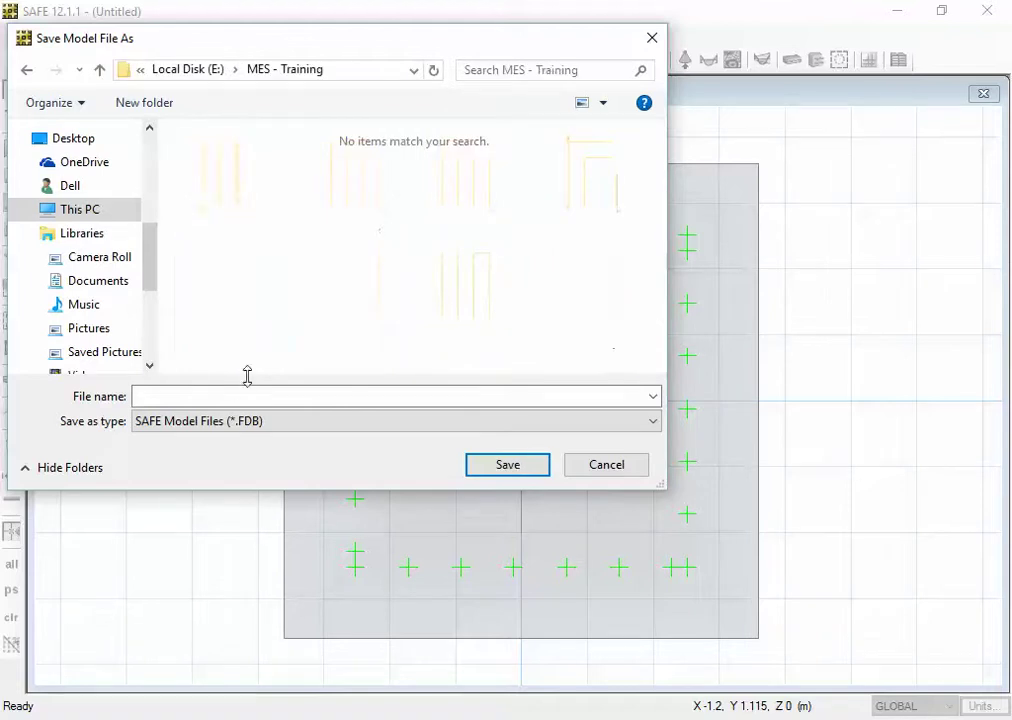
click(228, 392)
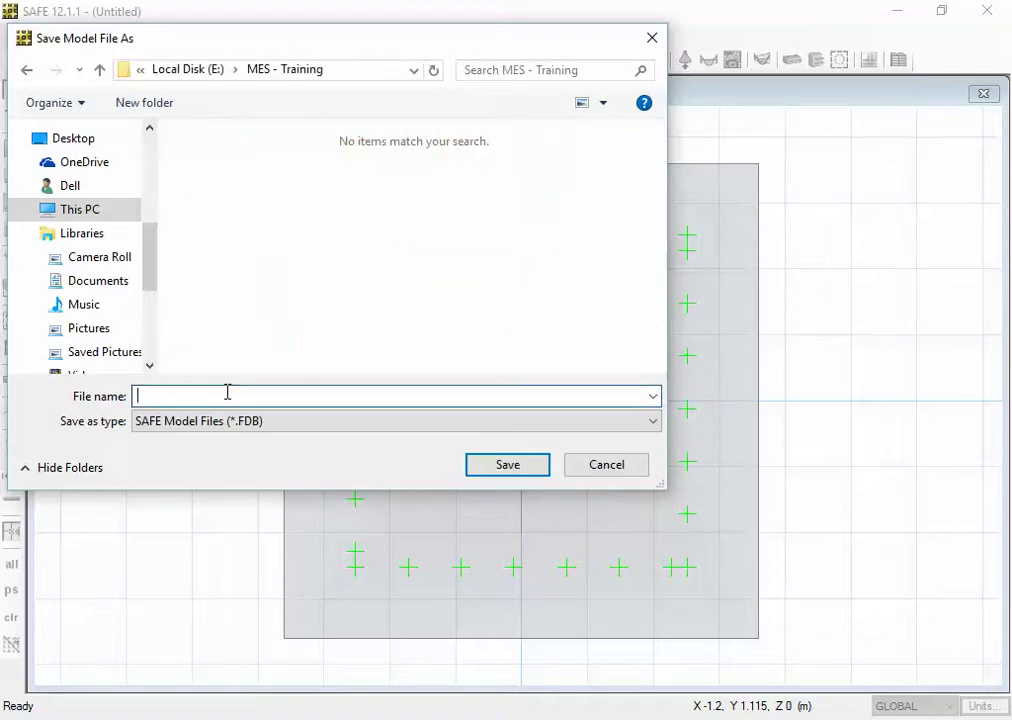
text(Foot)
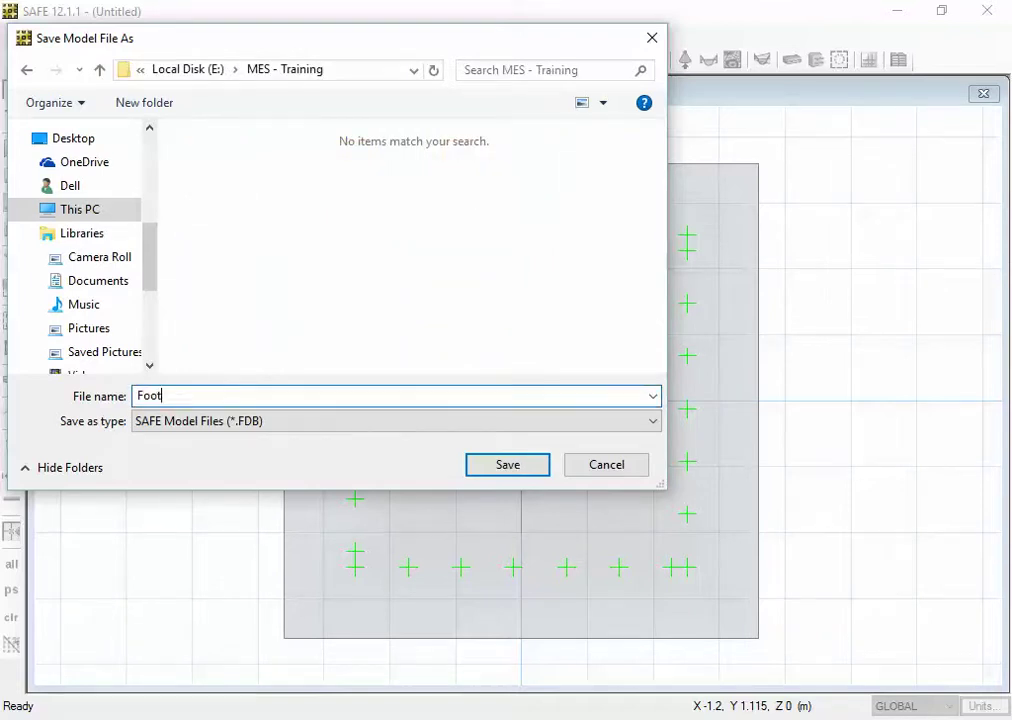
text(ing Isolated)
click(524, 469)
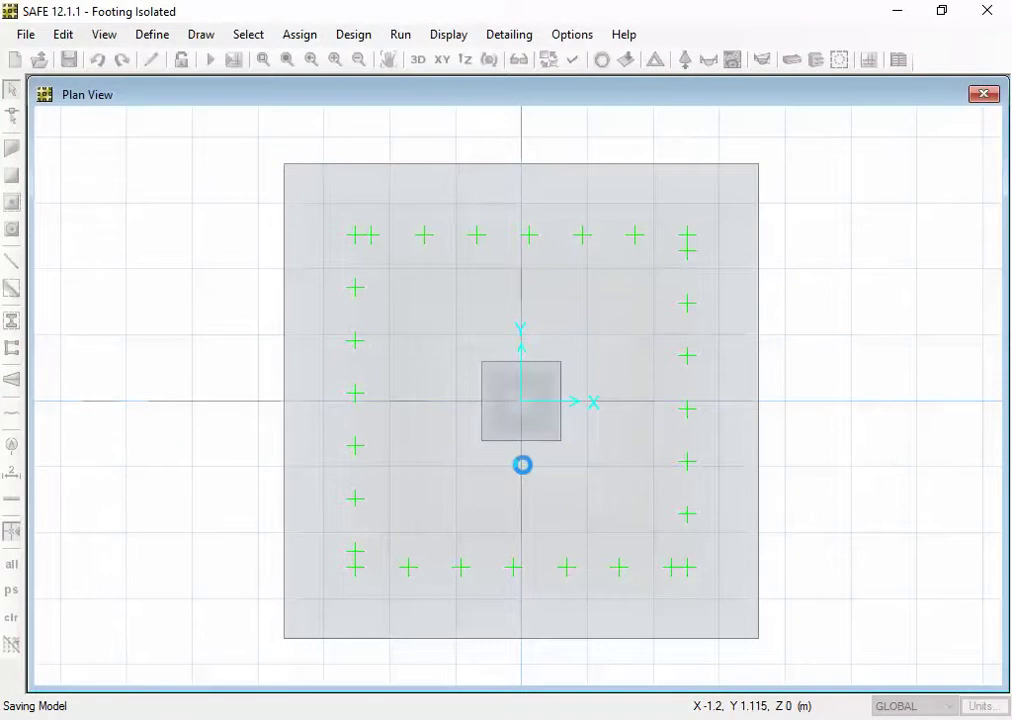
key(F5)
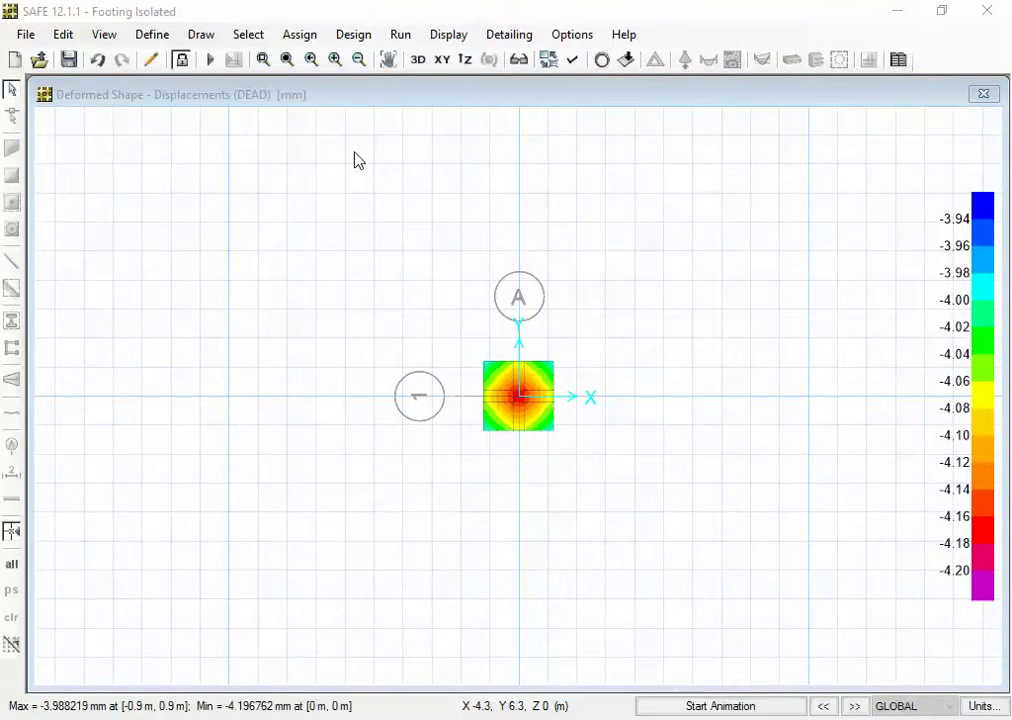
Examine the footing's deformed shape contours for the DEAD load case at a larger scale.
click(300, 36)
click(263, 59)
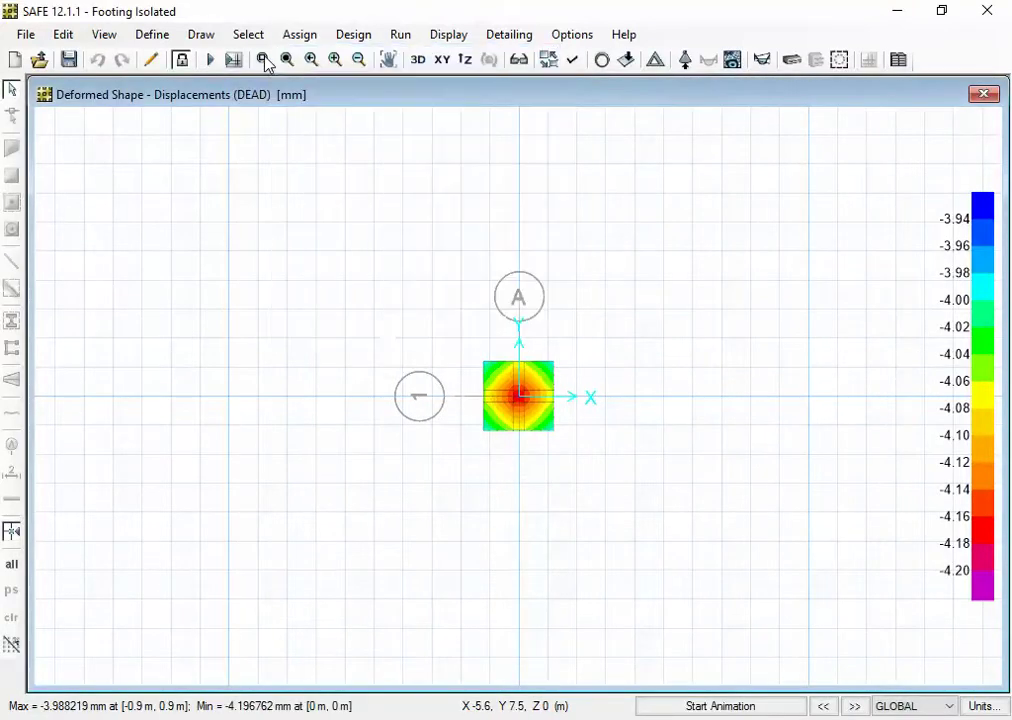
drag(463, 340, 574, 447)
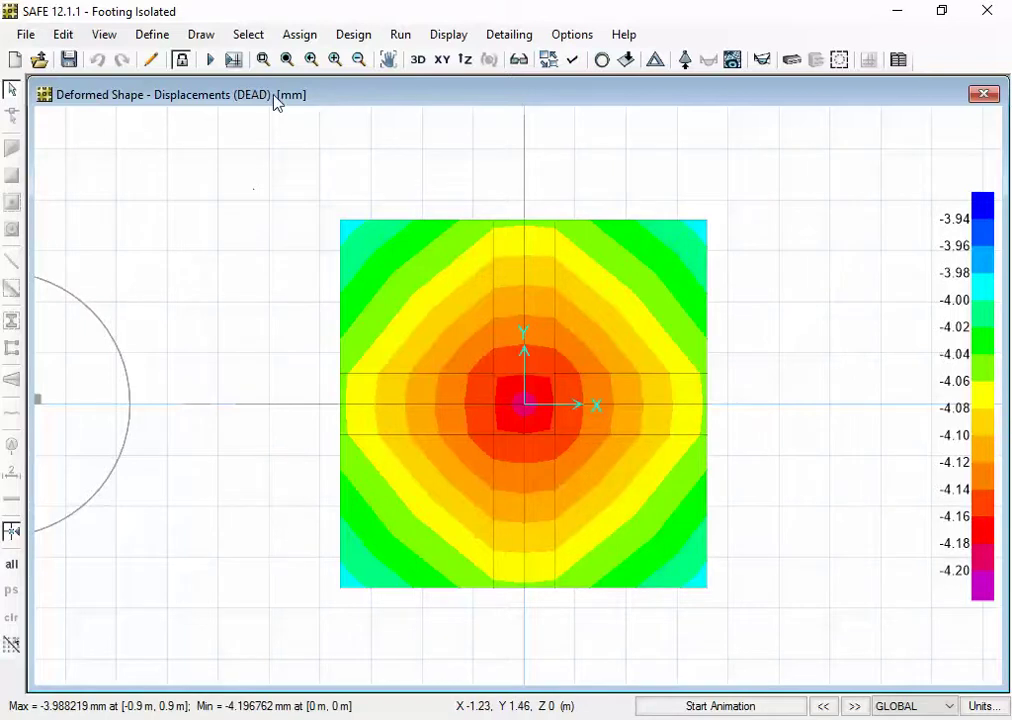
click(263, 60)
drag(313, 189, 737, 615)
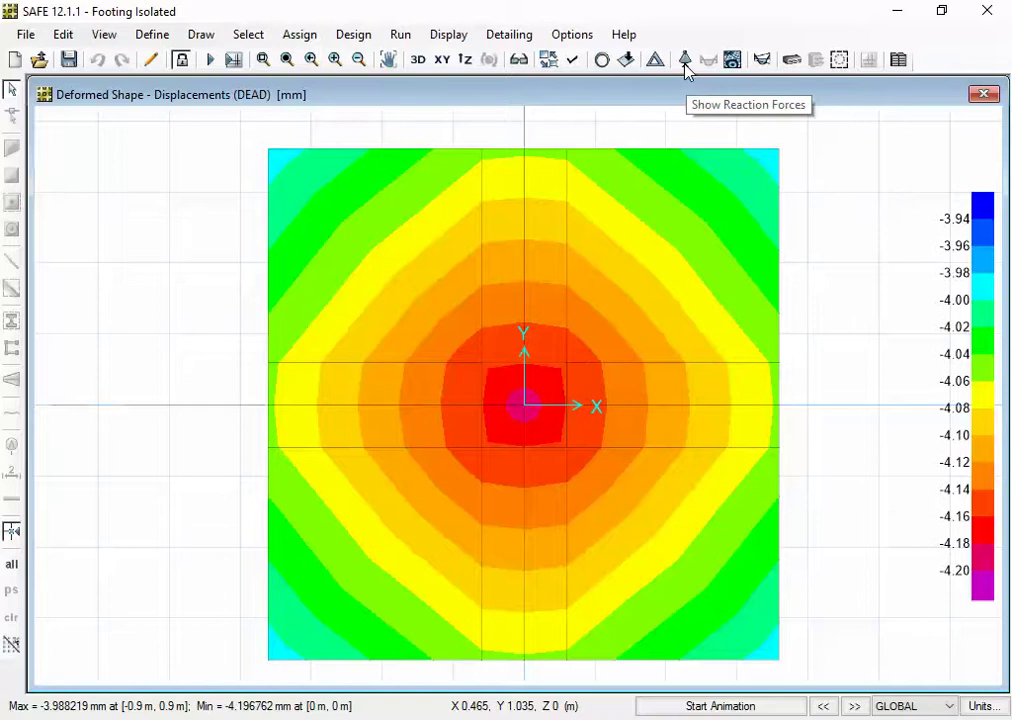
Display the soil pressure contours for the DEAD load case on the deformed shape with automatic scaling.
click(459, 35)
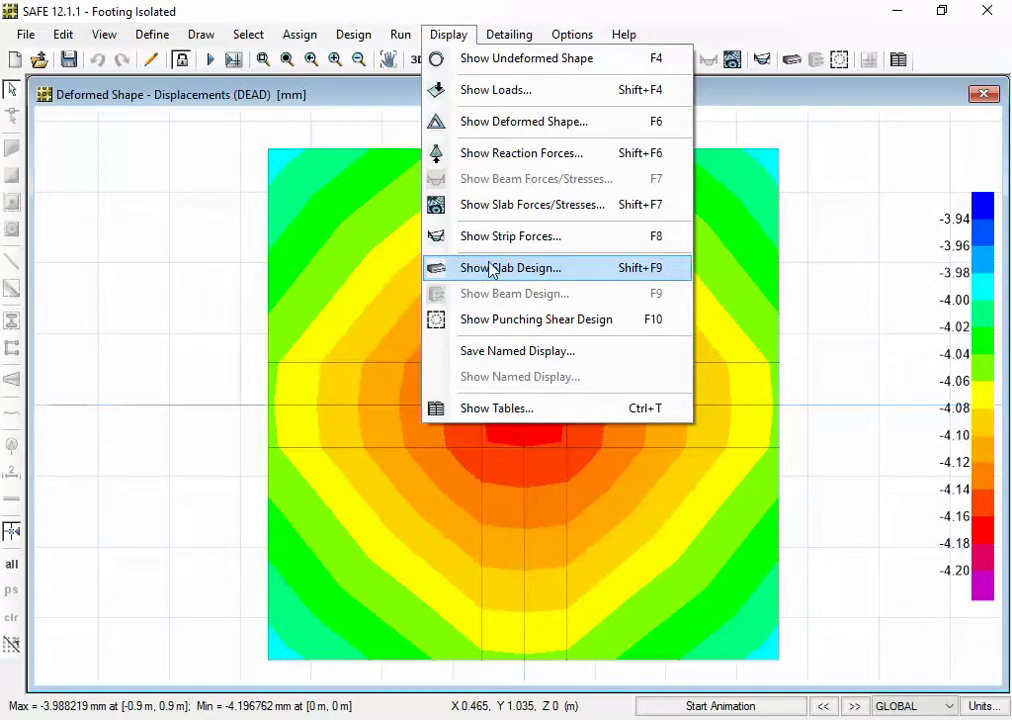
click(502, 165)
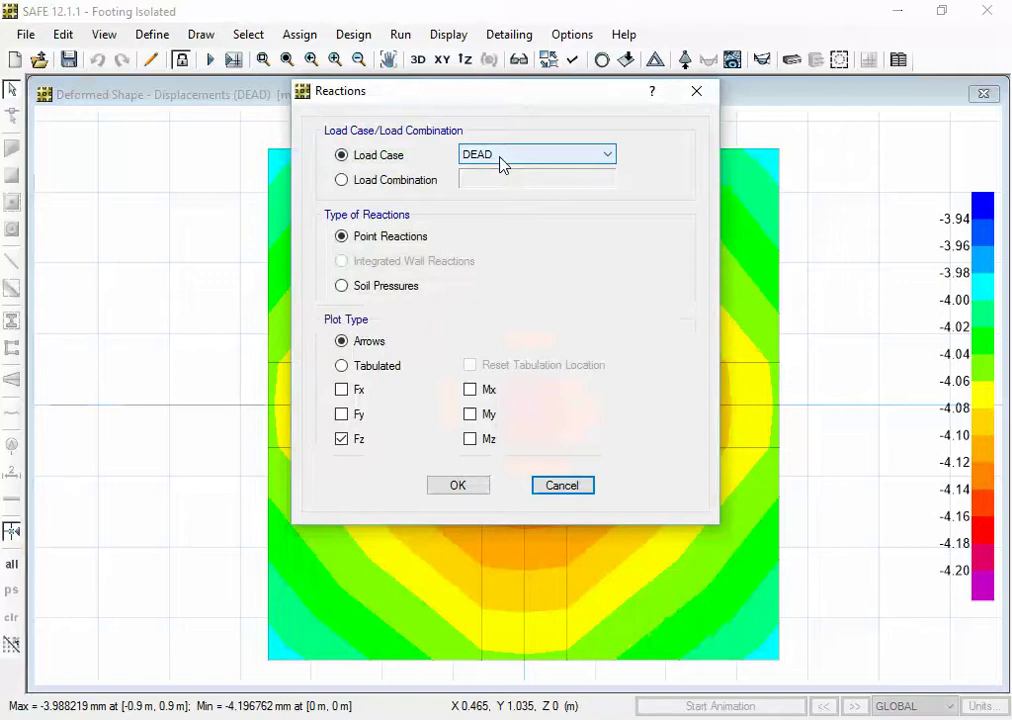
click(377, 288)
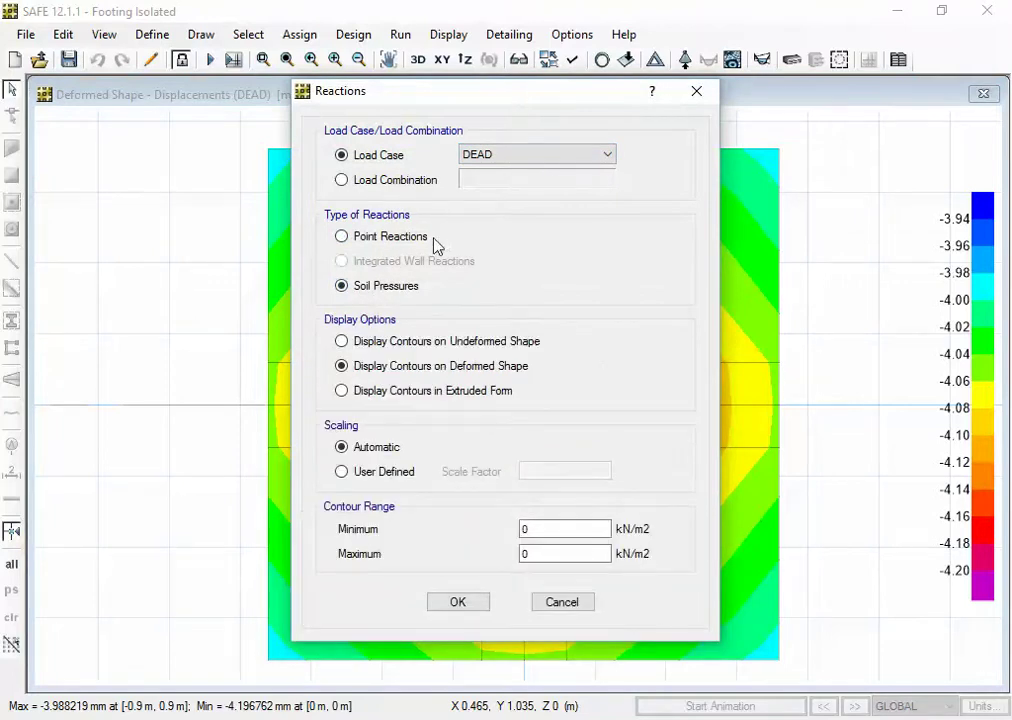
click(532, 166)
click(535, 169)
drag(434, 92, 511, 37)
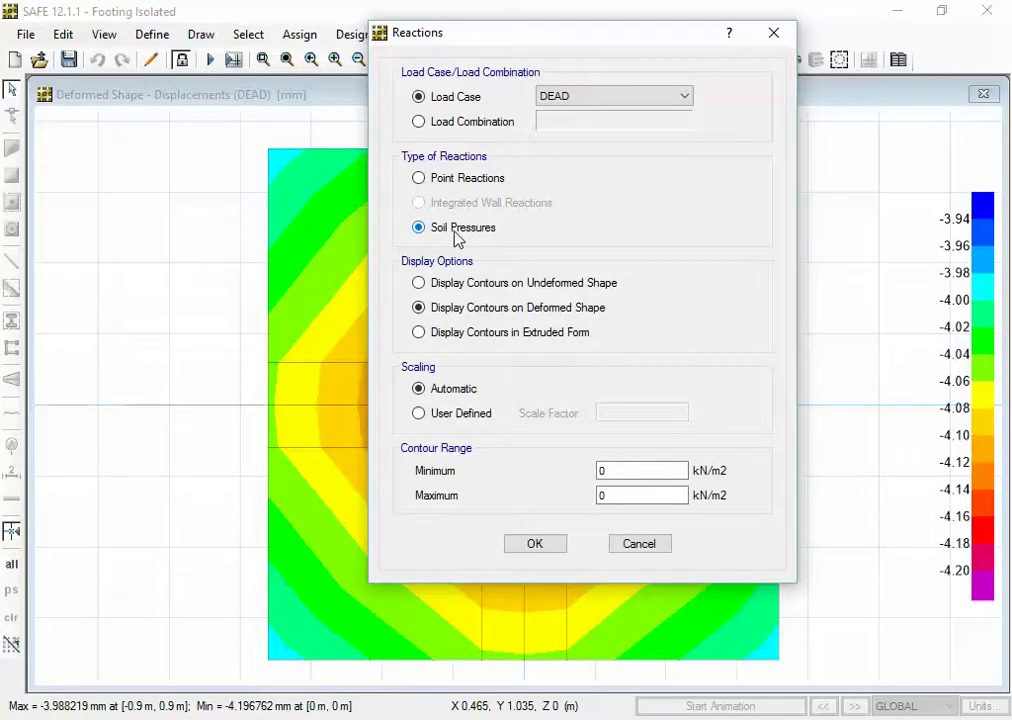
click(535, 543)
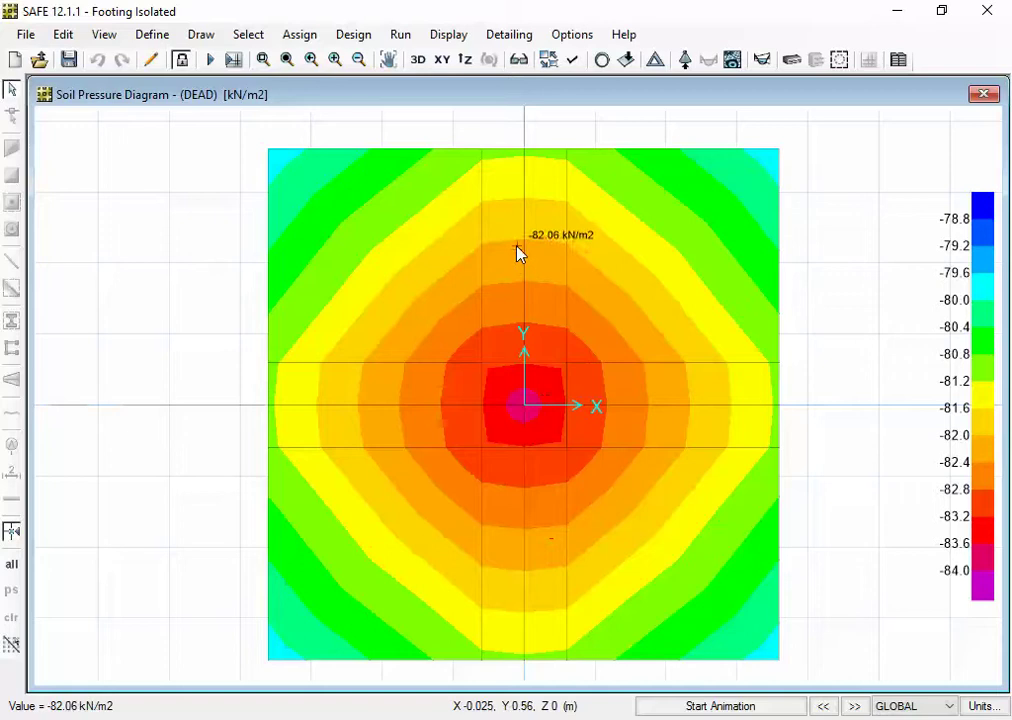
Read the soil pressure on the contour diagram at a point just outside the column's corner.
click(388, 59)
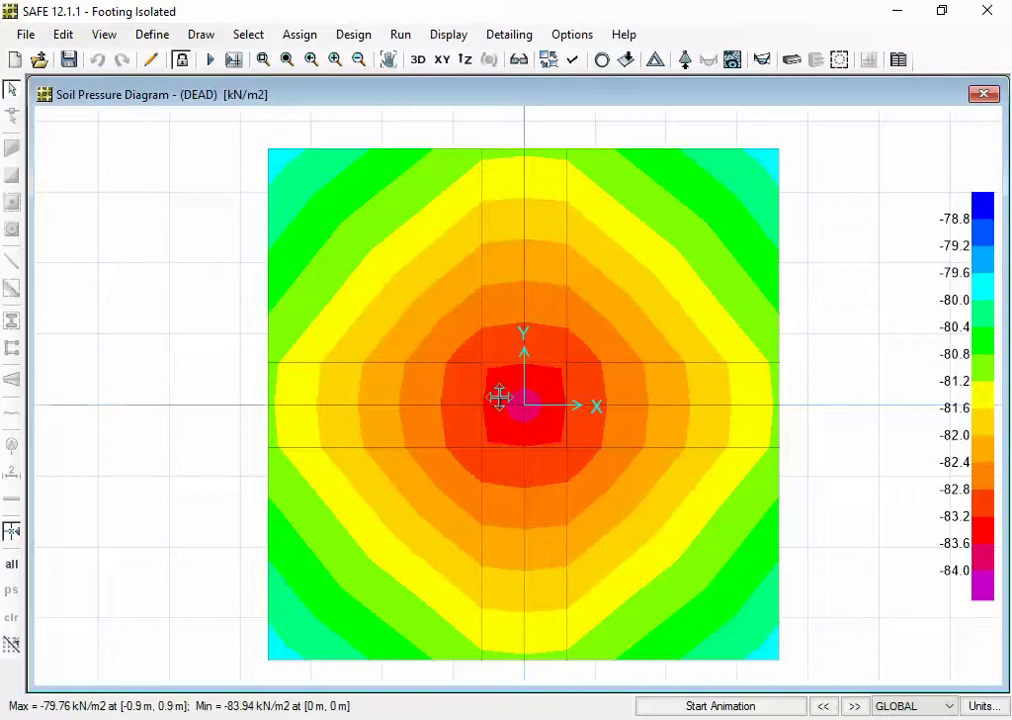
mouse_move(502, 397)
mouse_down()
mouse_move(502, 346)
mouse_move(505, 392)
mouse_up()
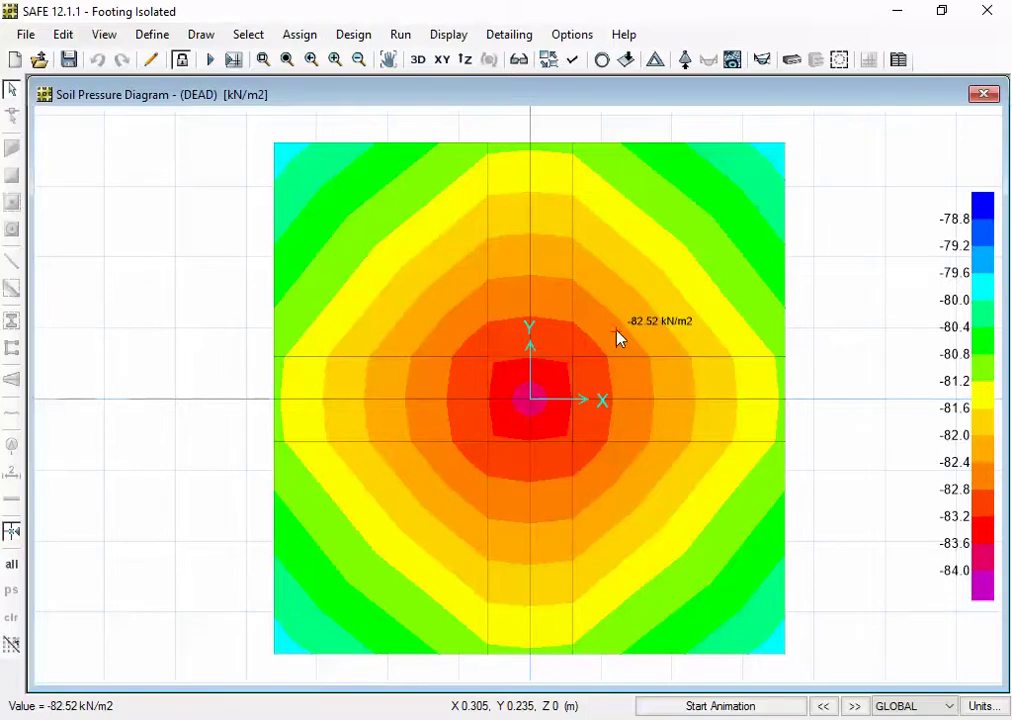
click(616, 329)
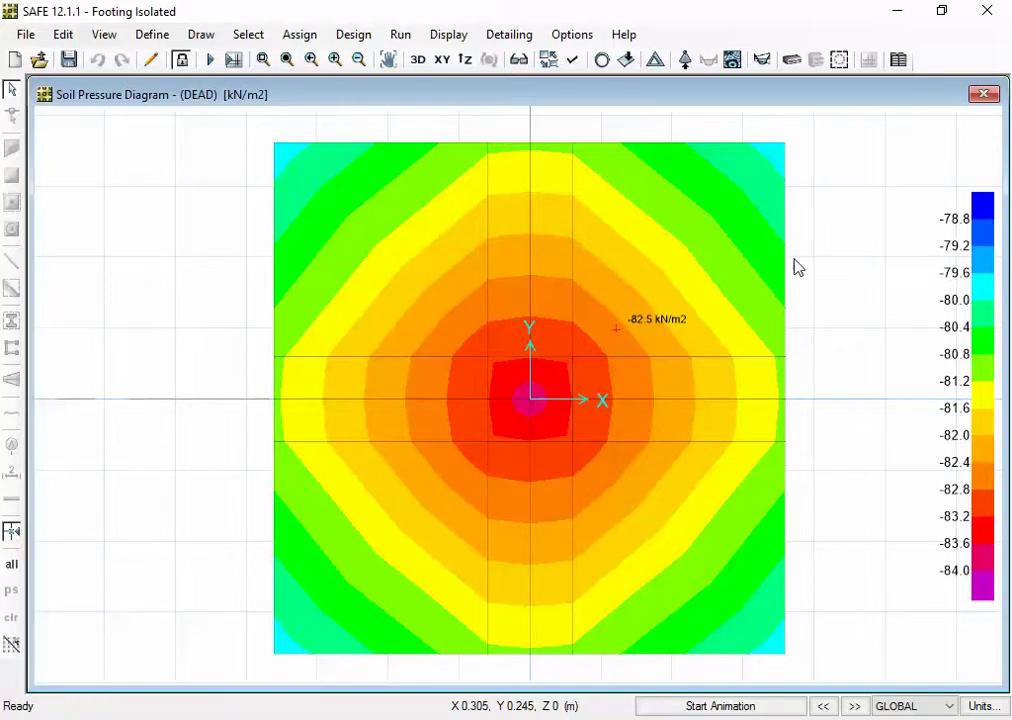
click(831, 235)
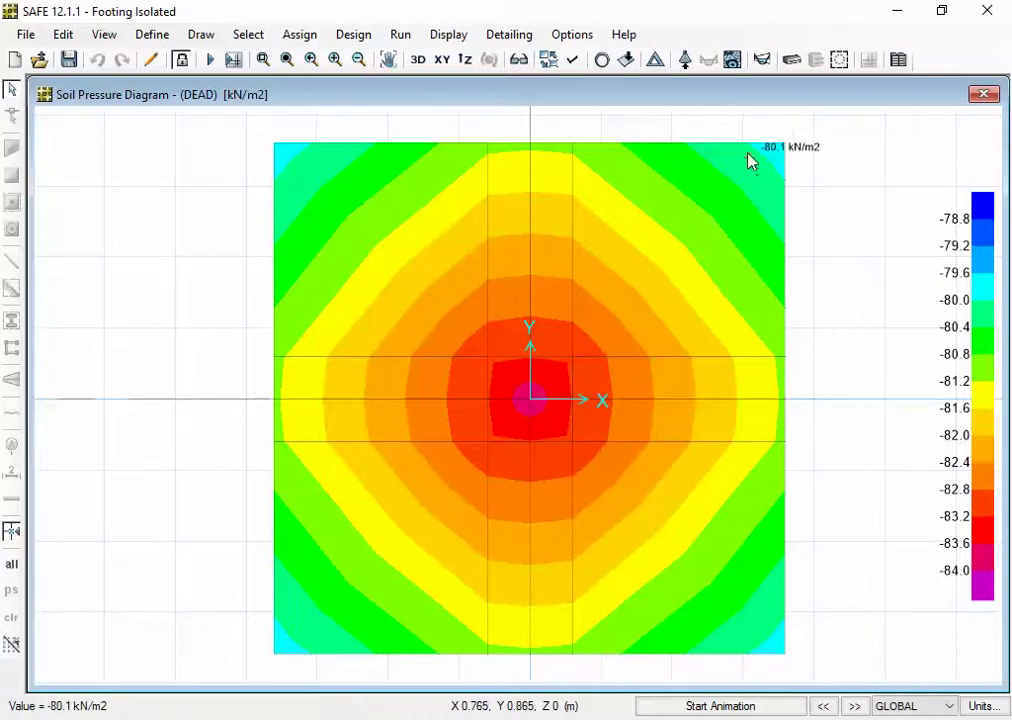
click(453, 38)
click(455, 40)
click(453, 38)
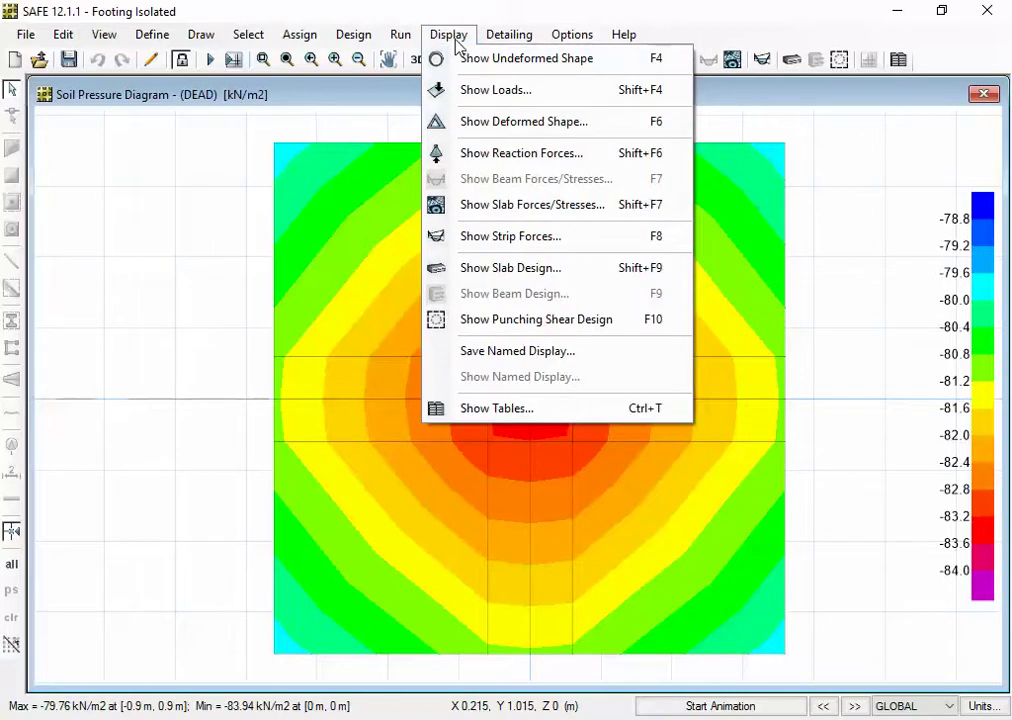
click(507, 279)
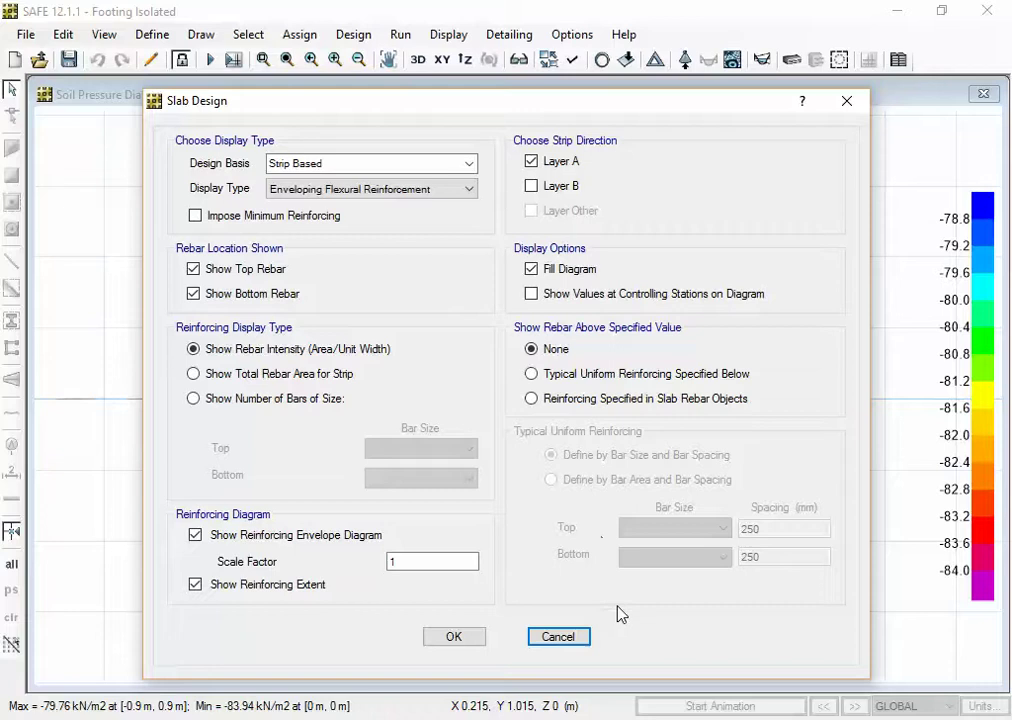
click(580, 643)
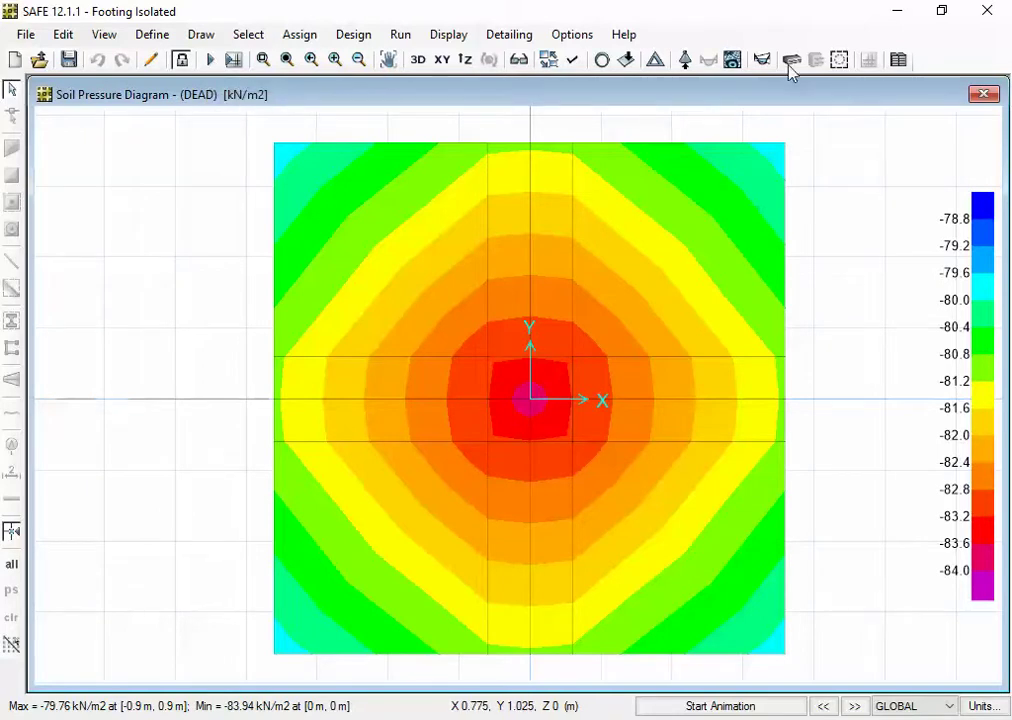
click(448, 34)
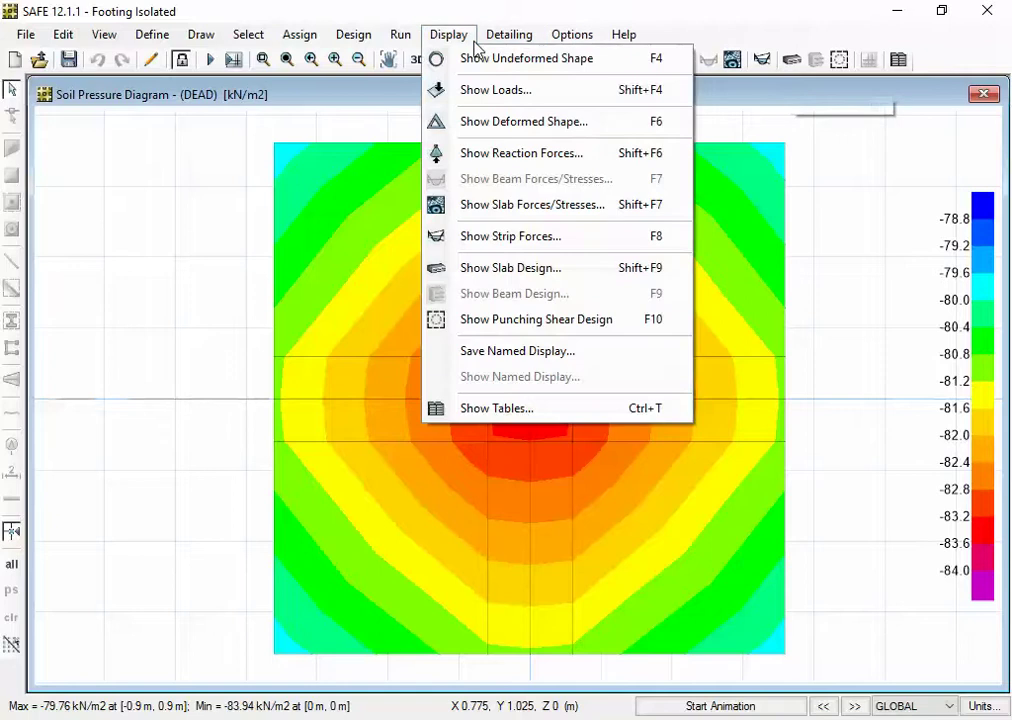
click(495, 270)
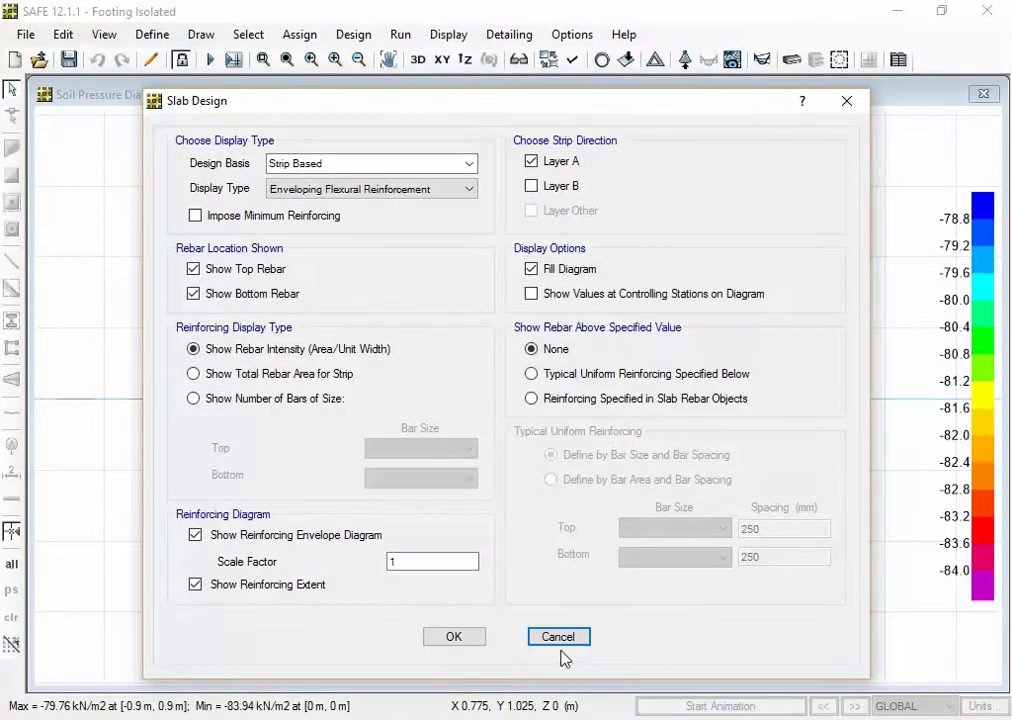
click(563, 638)
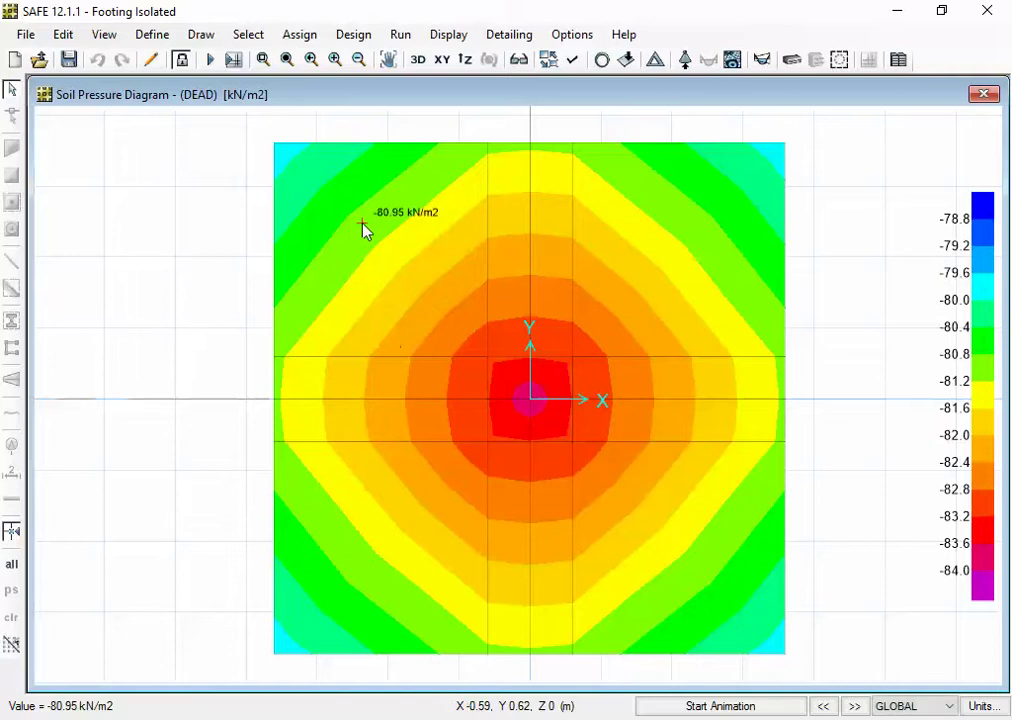
click(308, 36)
click(305, 36)
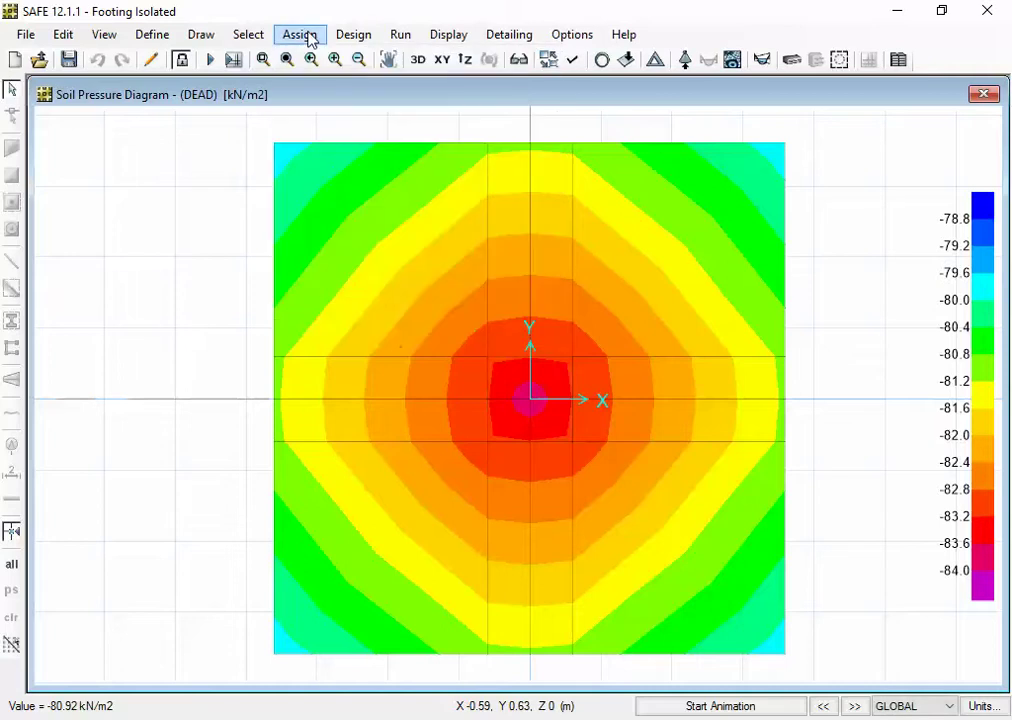
click(399, 37)
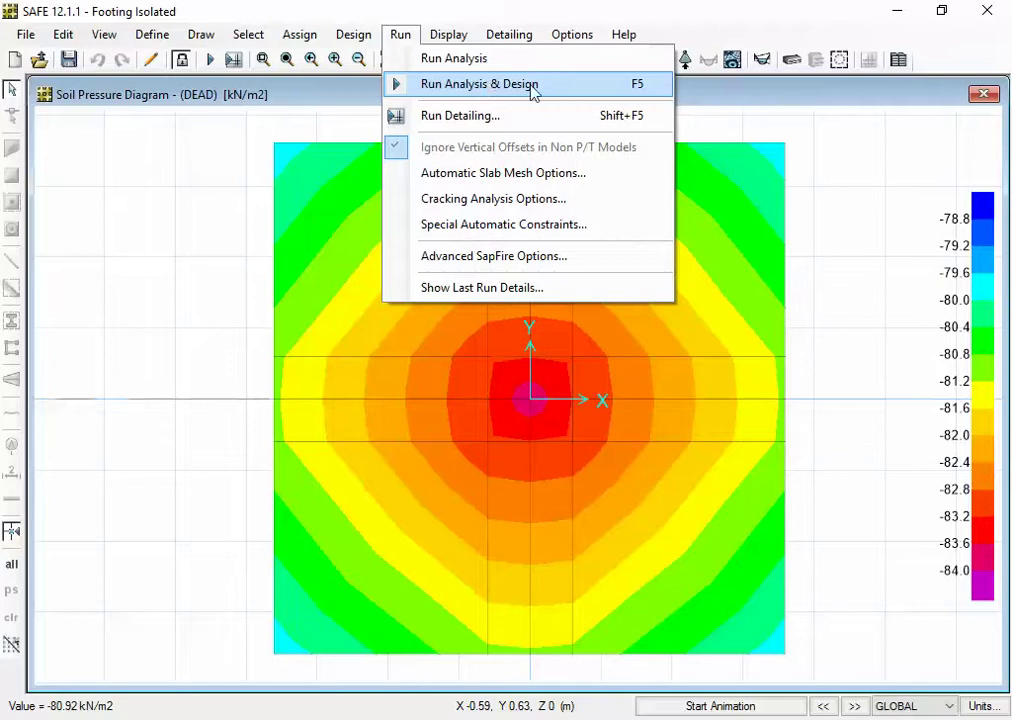
click(930, 163)
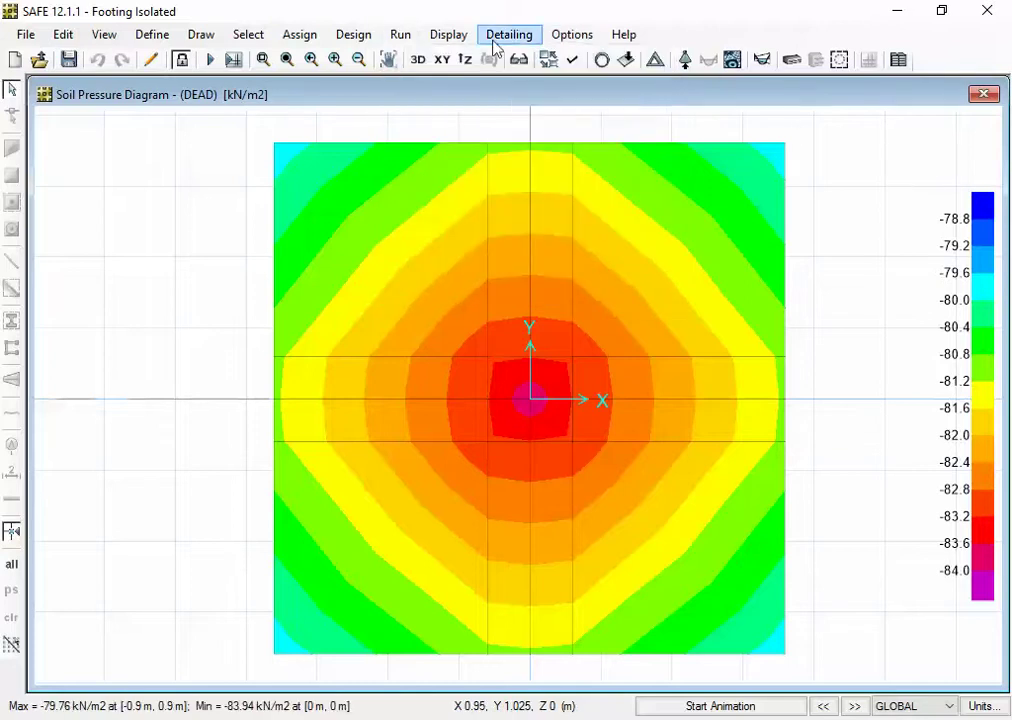
Set up the strip-based slab design display to include both strip layers, A and B.
click(449, 36)
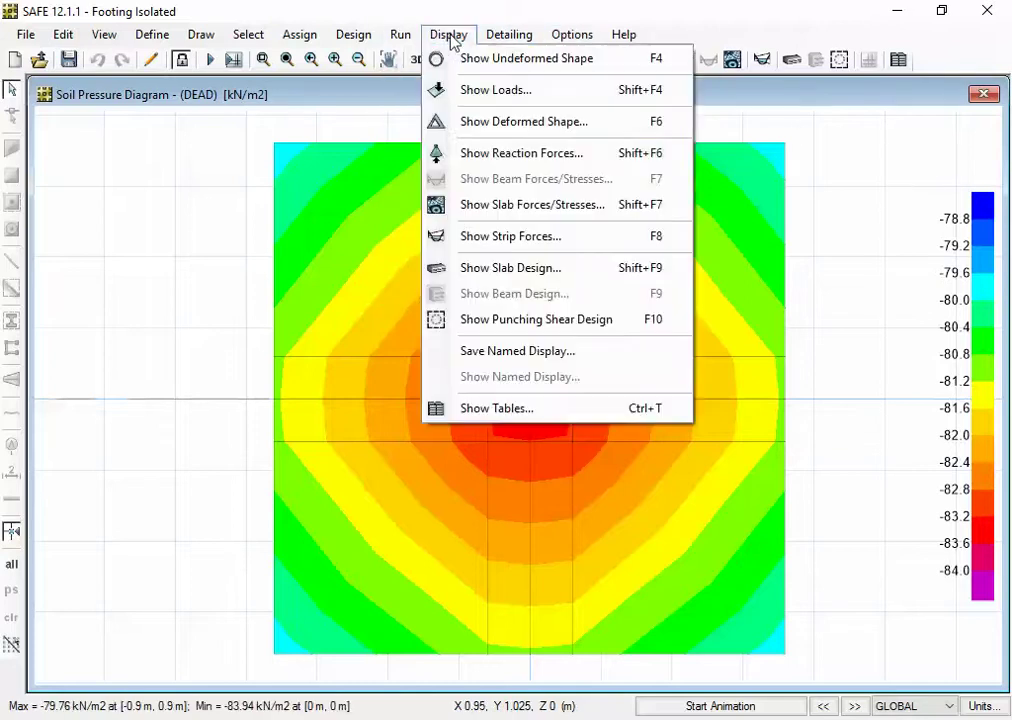
click(500, 268)
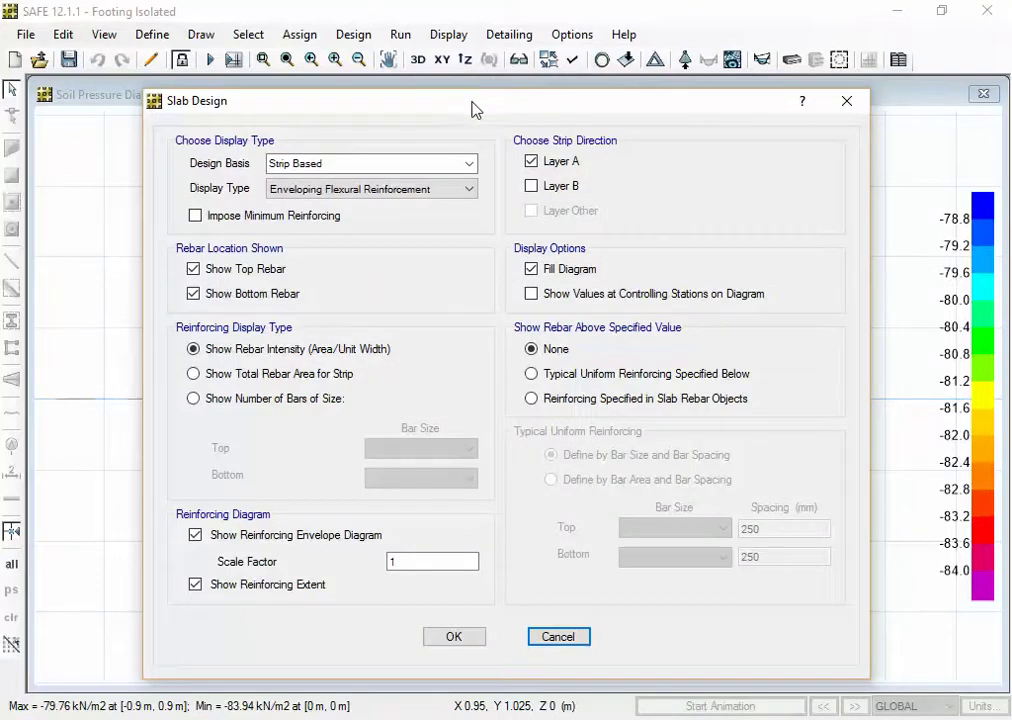
drag(476, 103, 554, 31)
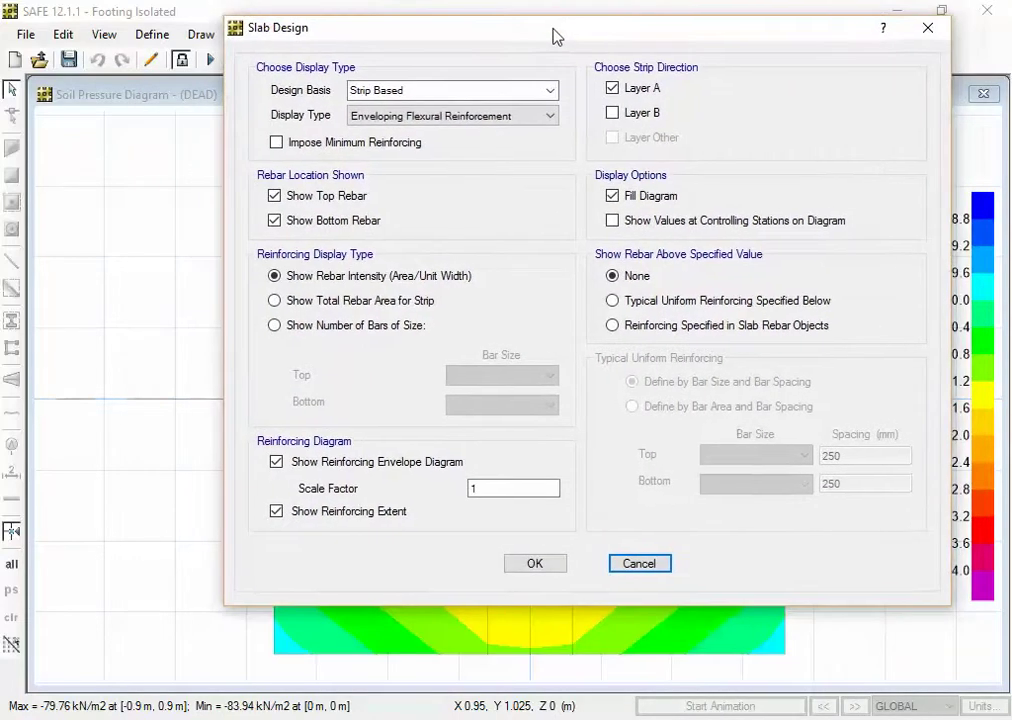
click(610, 113)
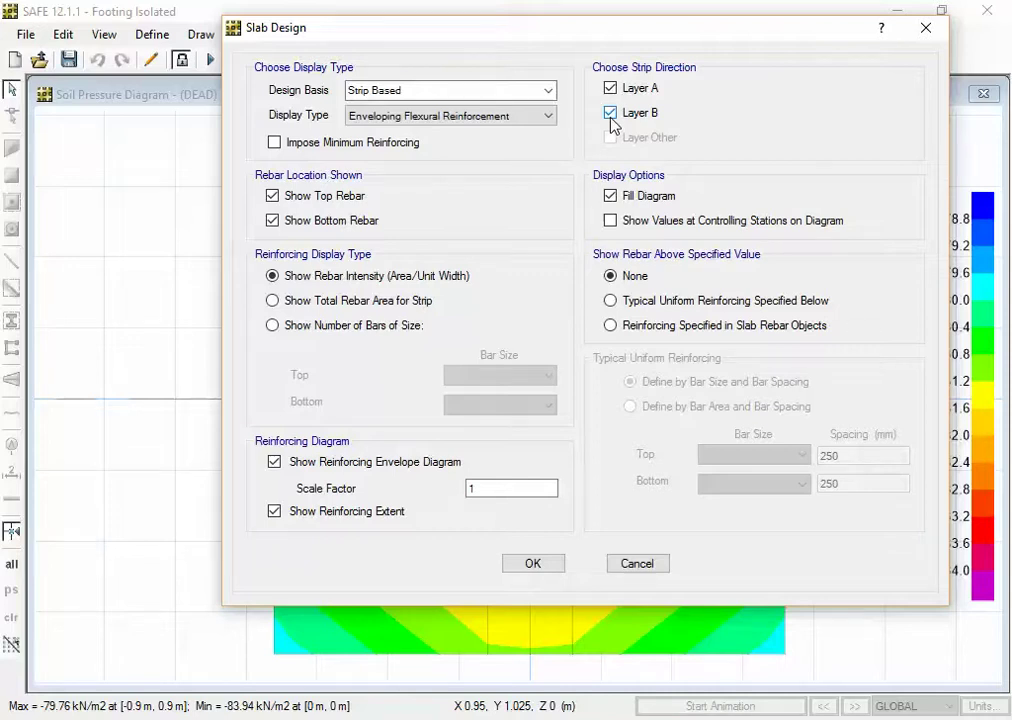
click(612, 119)
click(612, 118)
click(613, 90)
click(611, 89)
click(612, 116)
click(612, 116)
click(612, 116)
click(612, 116)
click(612, 116)
click(612, 116)
click(612, 116)
click(612, 116)
click(612, 116)
click(612, 116)
Display the slab strip design with values at controlling stations and only the bottom rebar shown.
click(611, 221)
click(611, 221)
click(611, 221)
click(611, 221)
click(611, 221)
click(611, 221)
click(611, 221)
click(611, 221)
click(611, 221)
click(611, 221)
click(611, 221)
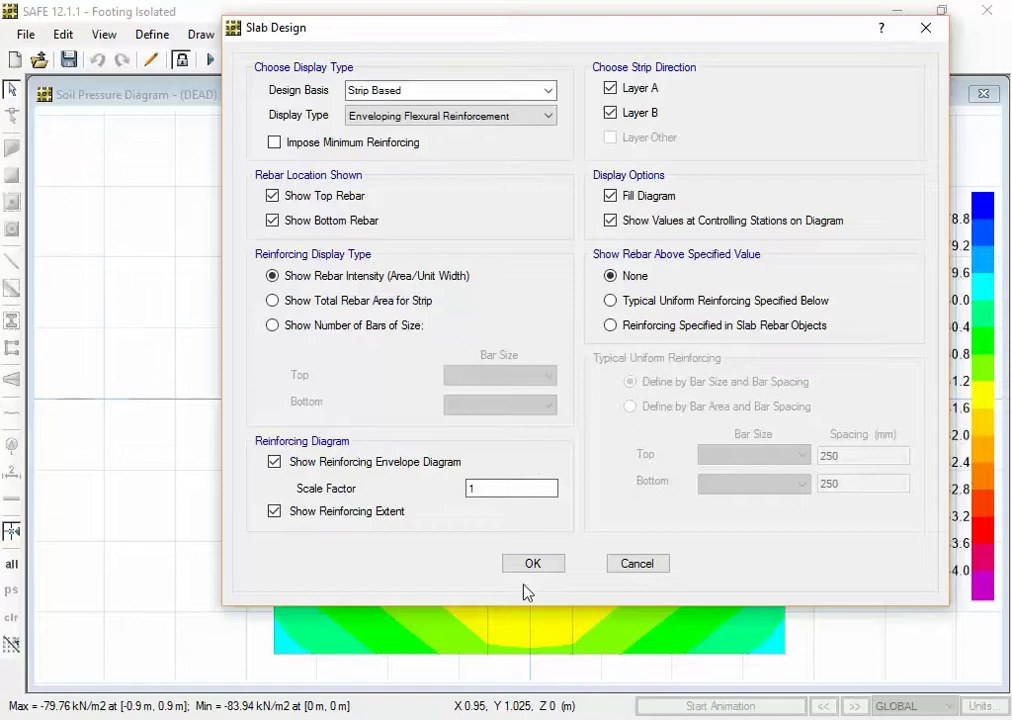
click(272, 197)
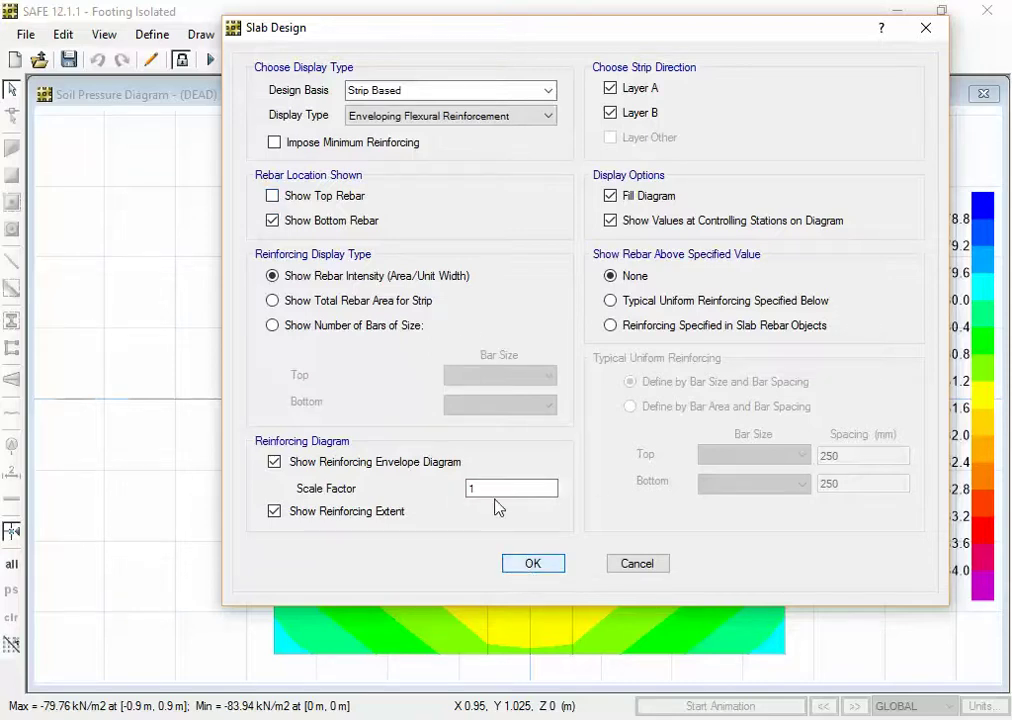
click(533, 564)
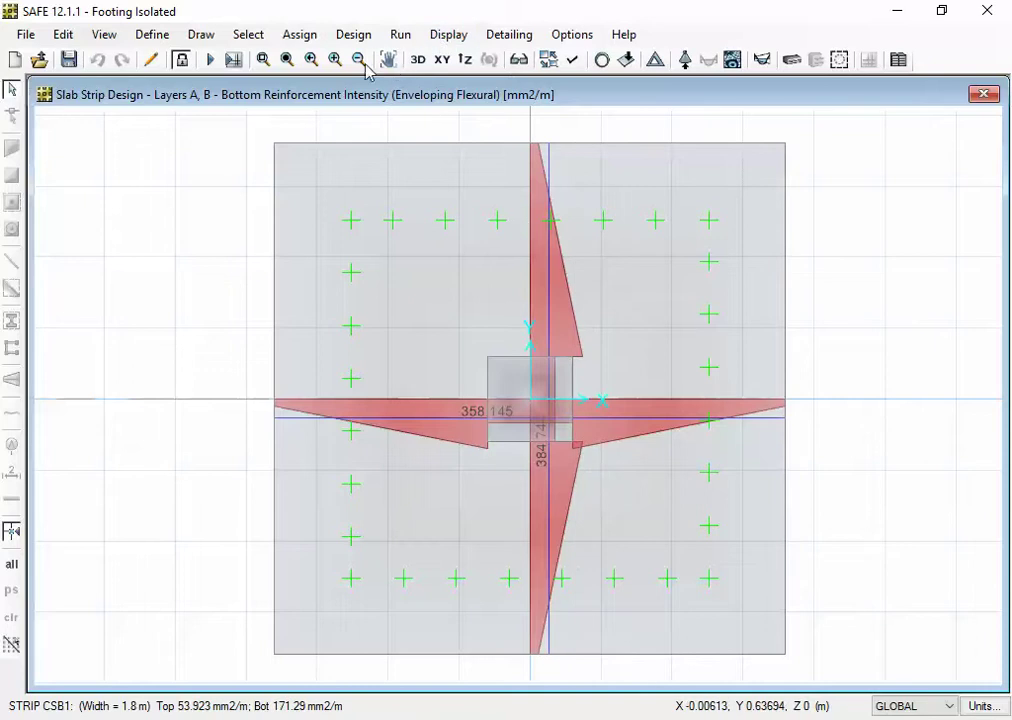
Examine the bottom reinforcement intensity values around the column and along both design strips.
click(263, 59)
drag(373, 296, 666, 538)
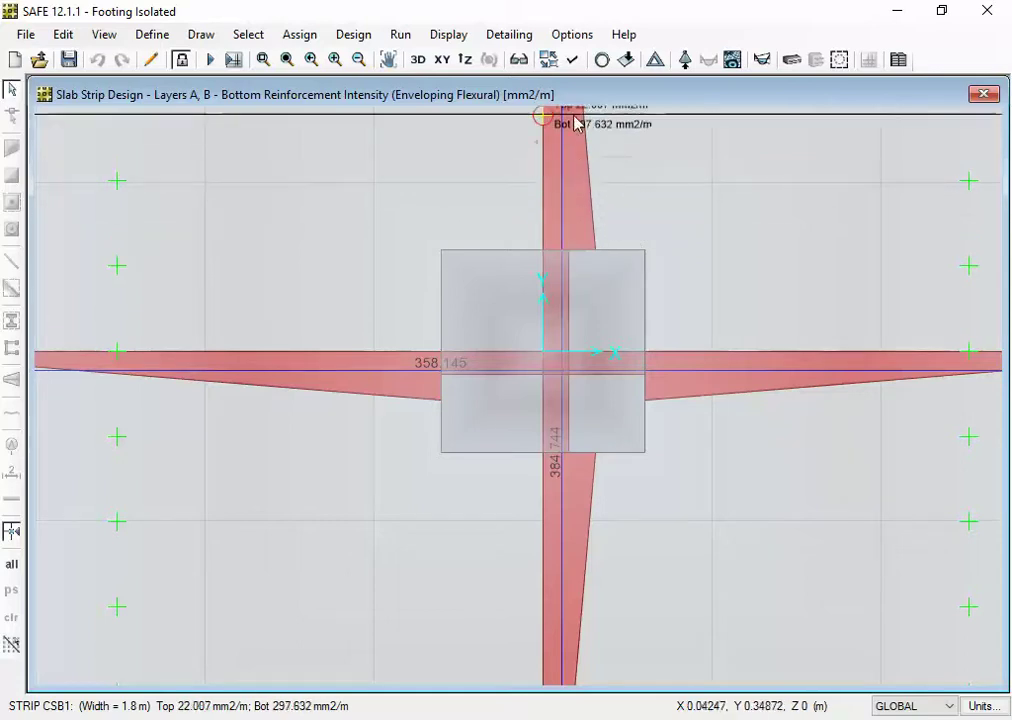
click(287, 60)
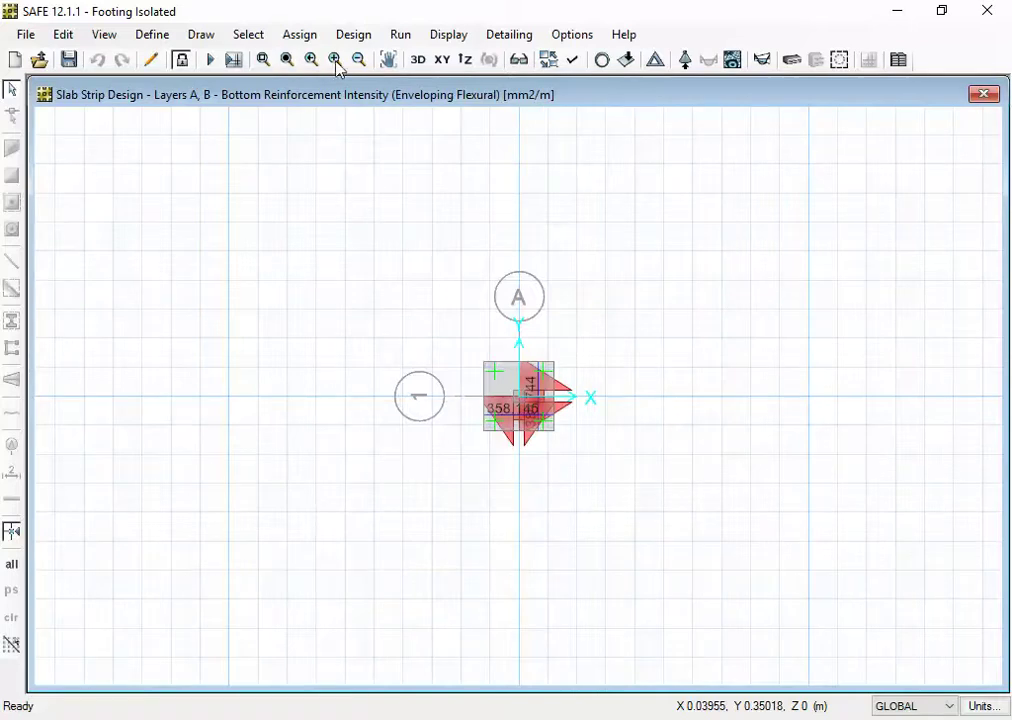
click(263, 59)
drag(452, 335, 590, 454)
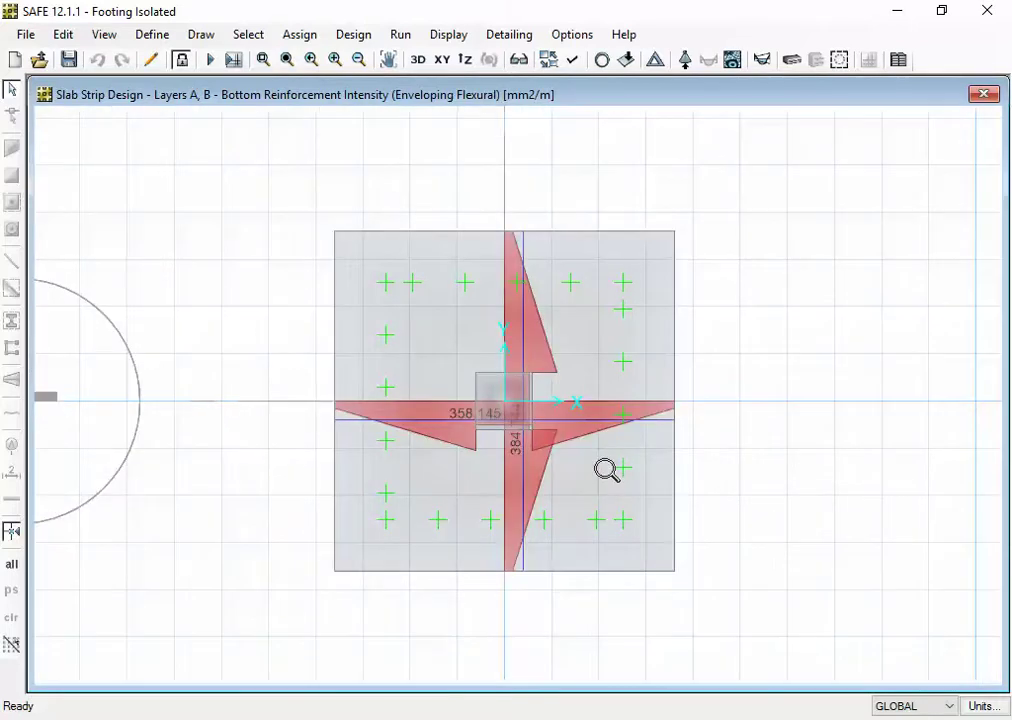
click(263, 59)
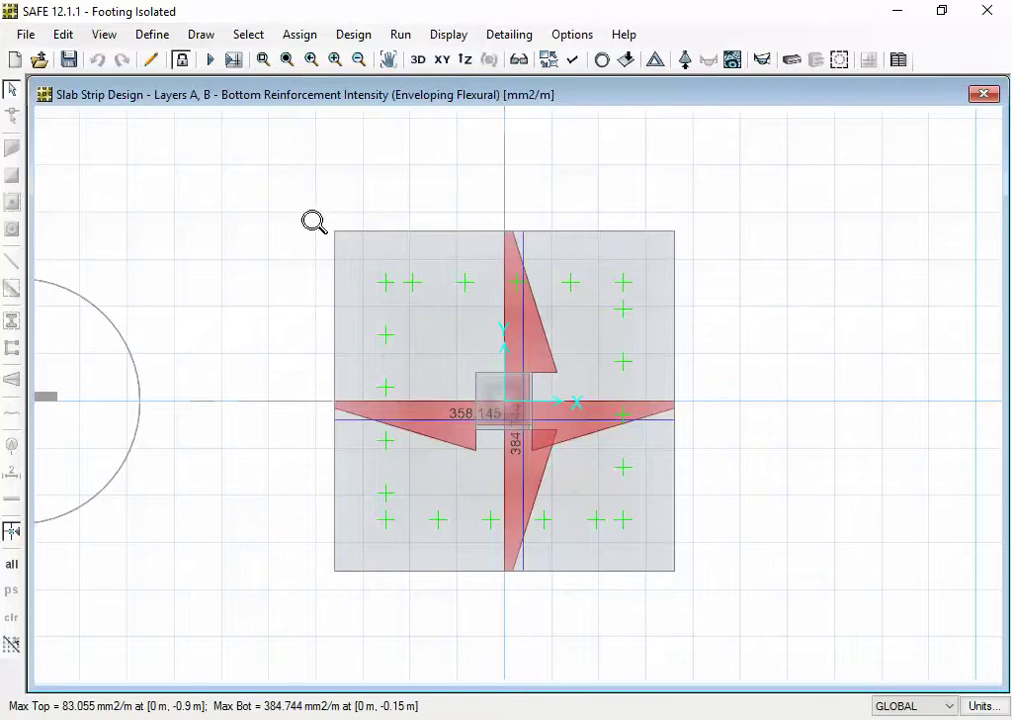
drag(422, 340, 714, 614)
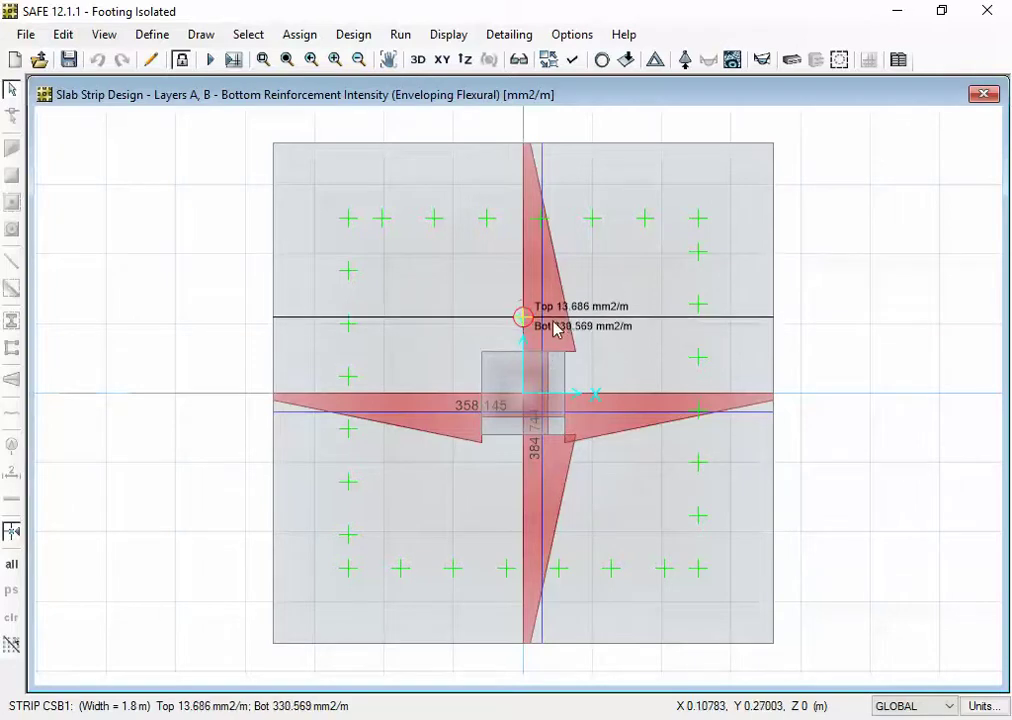
Display the slab reinforcement as number of bars, with bar size 12 for both top and bottom, and inspect it around the column.
click(465, 40)
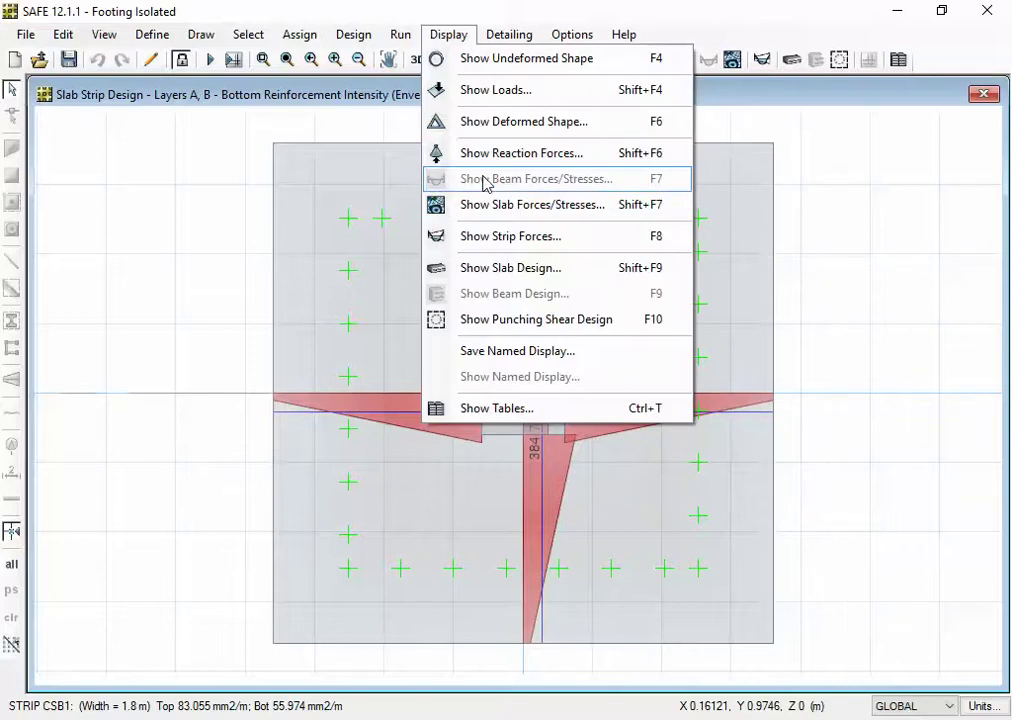
click(483, 268)
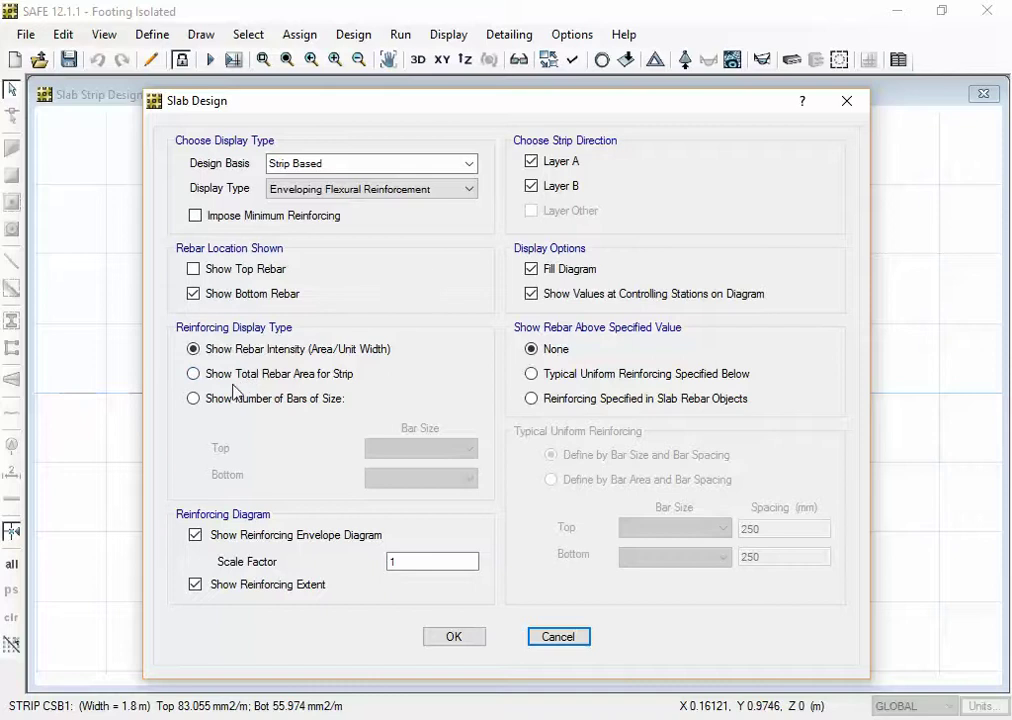
click(201, 400)
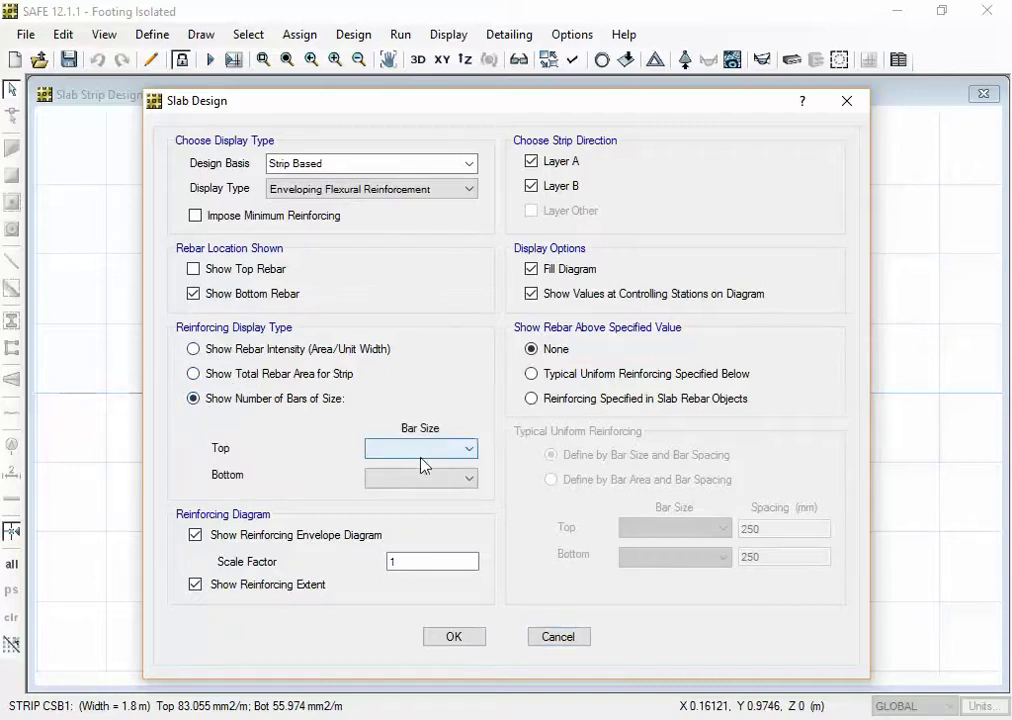
click(405, 480)
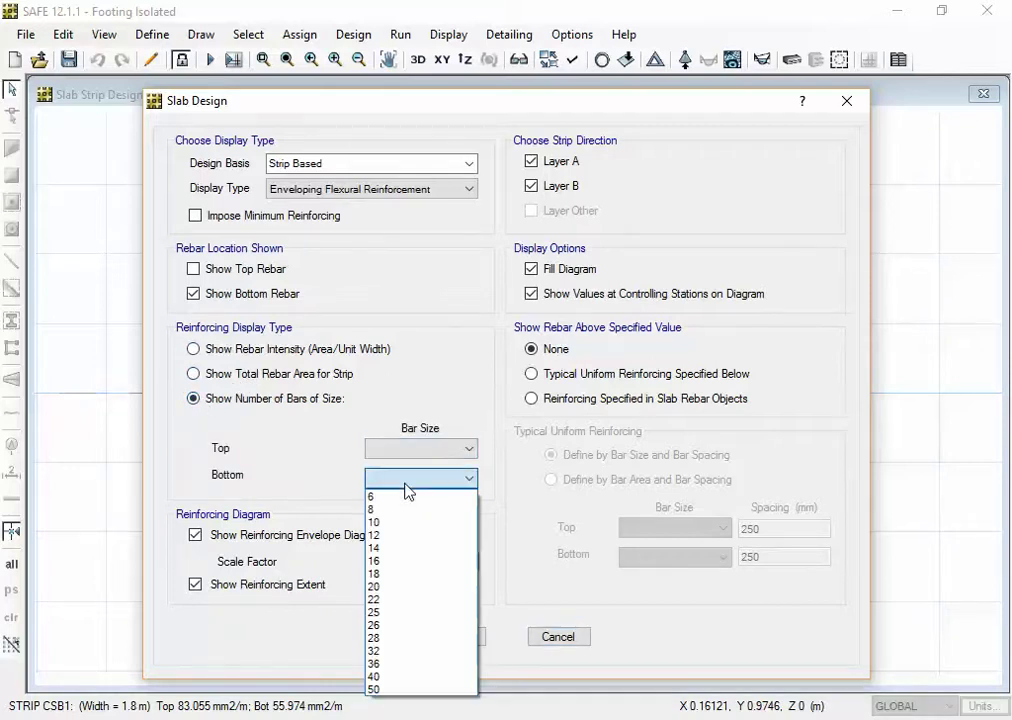
click(389, 536)
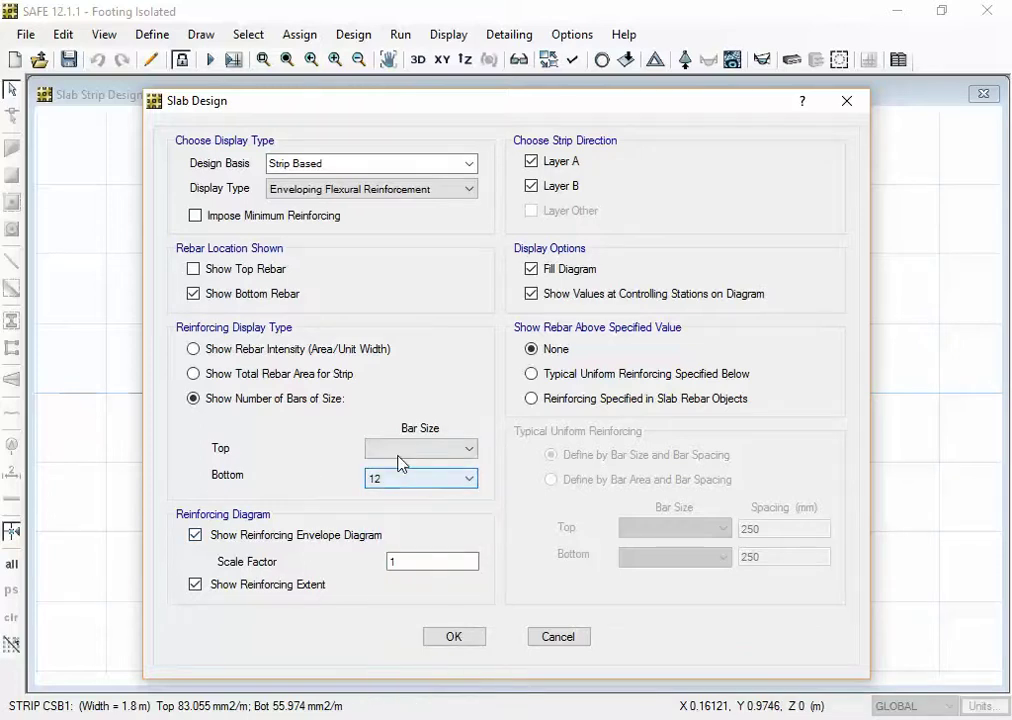
click(399, 450)
click(390, 505)
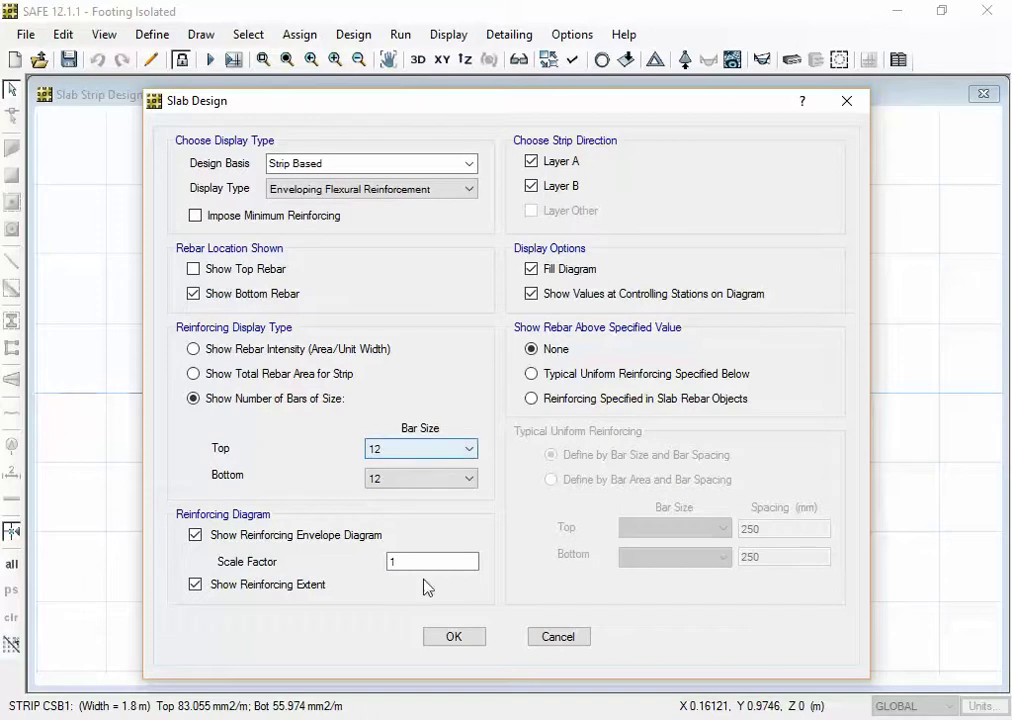
click(398, 450)
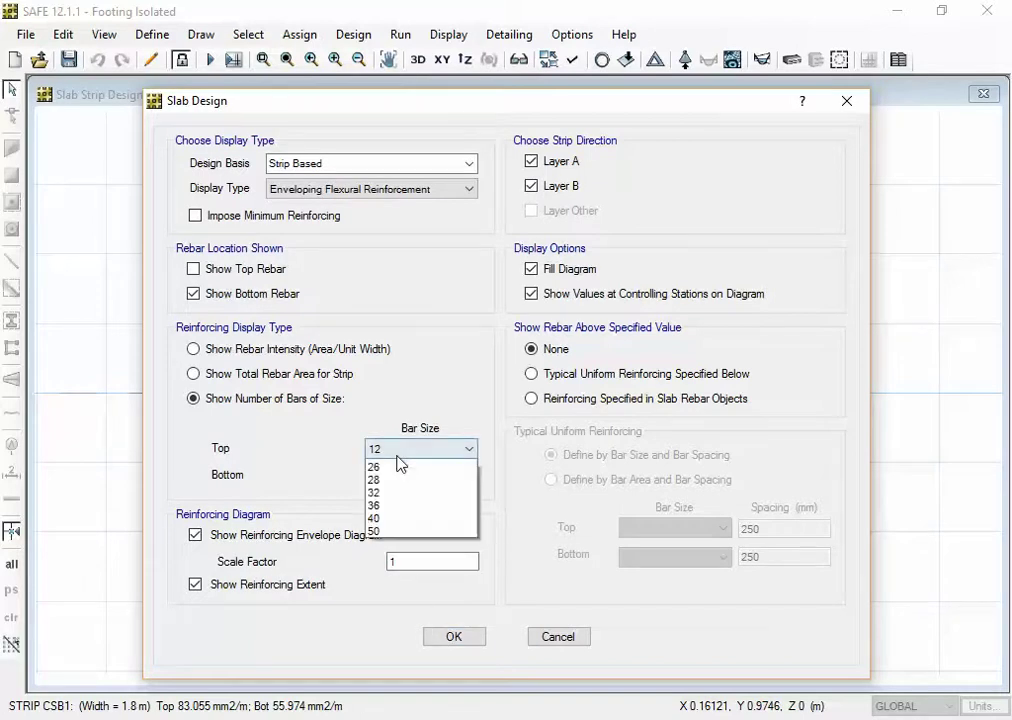
click(398, 461)
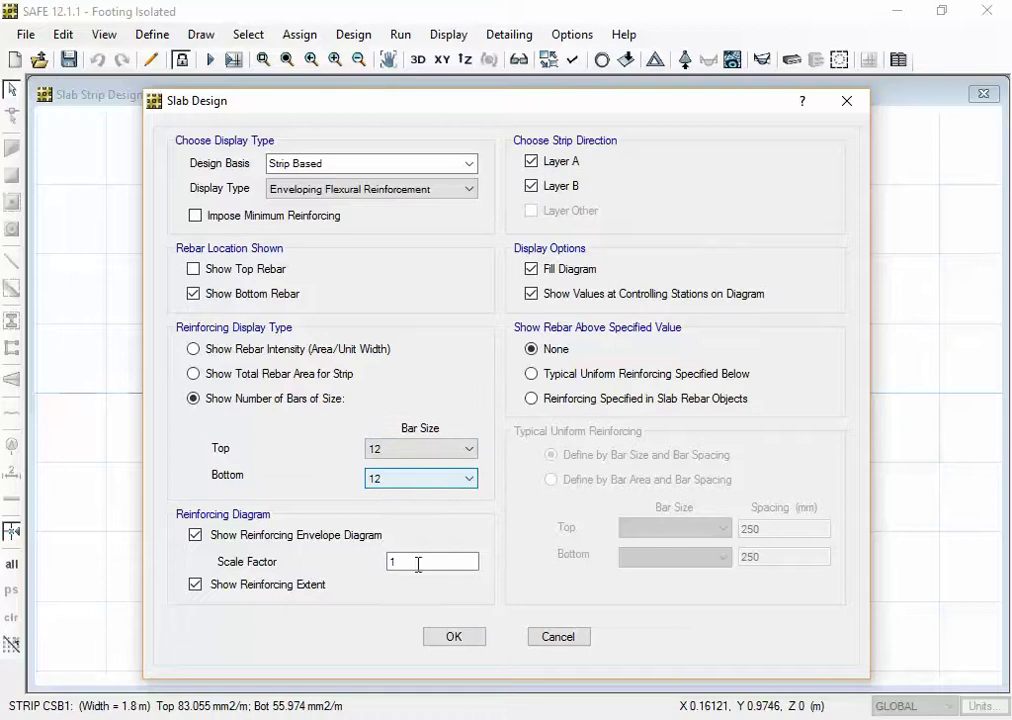
click(445, 637)
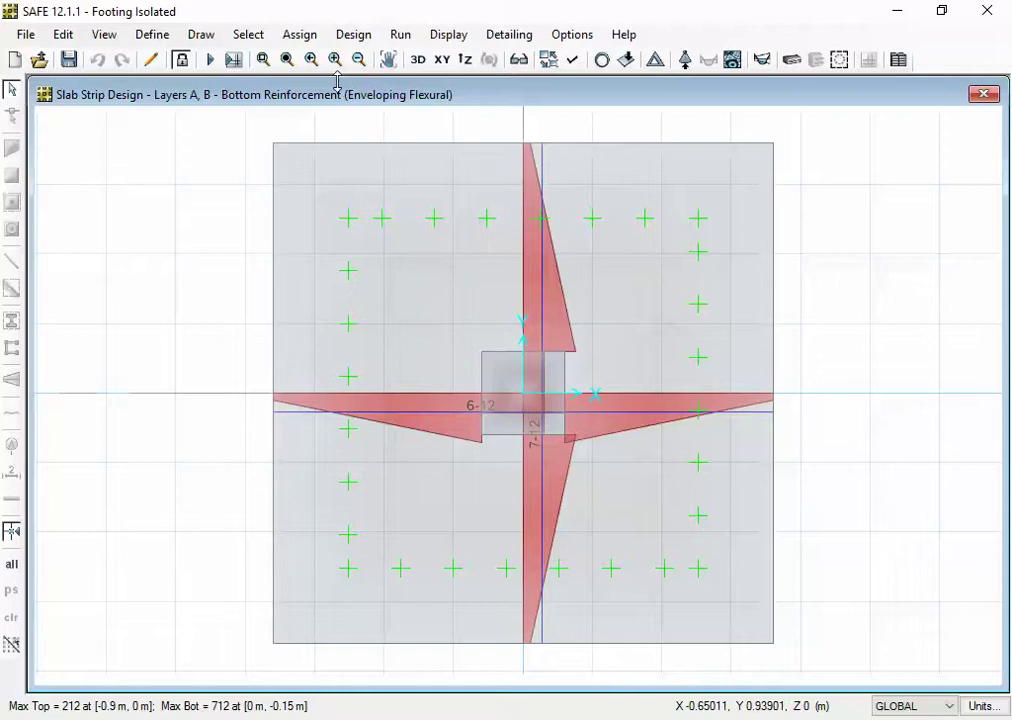
click(263, 59)
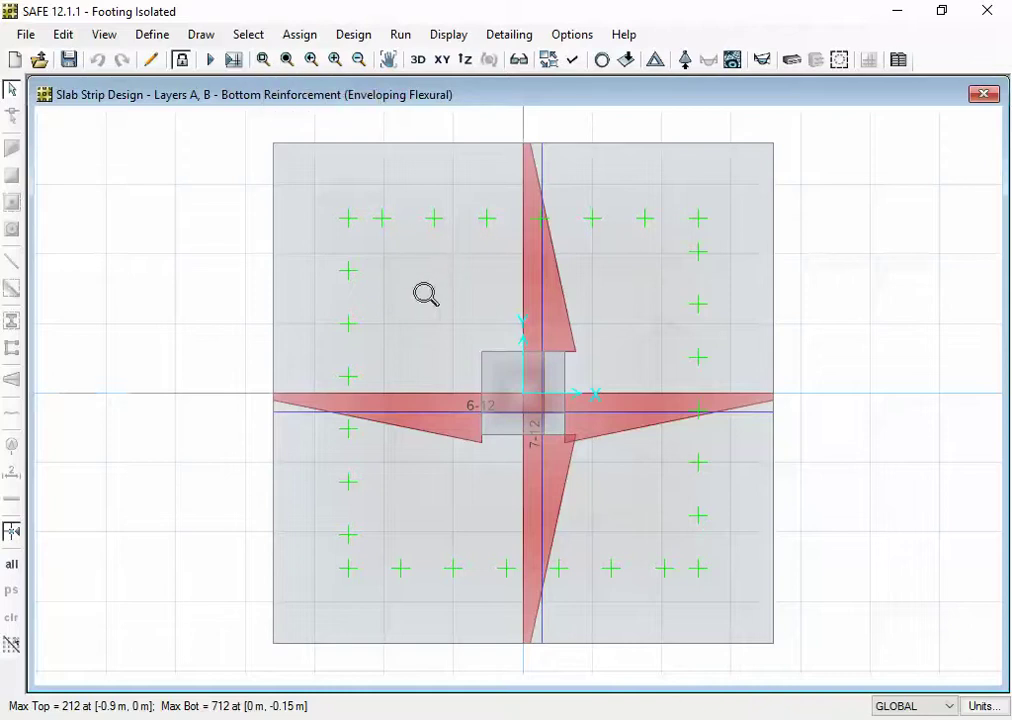
drag(411, 280, 639, 526)
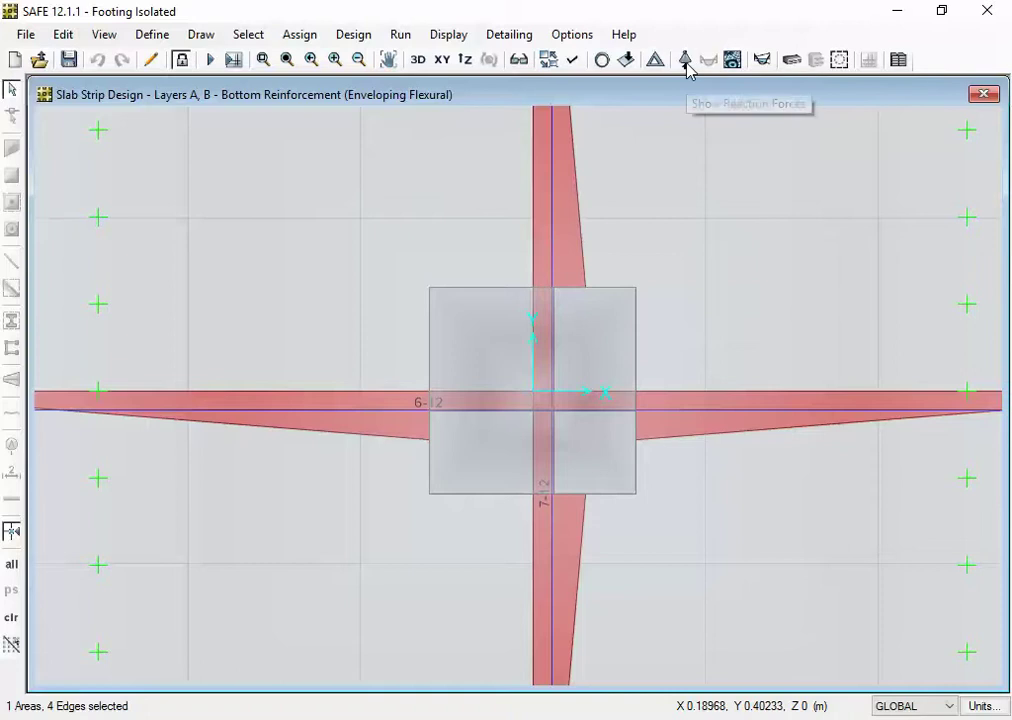
Display the slab strip design with bottom bar size 16 and inspect the number of bars along both design strips.
click(447, 35)
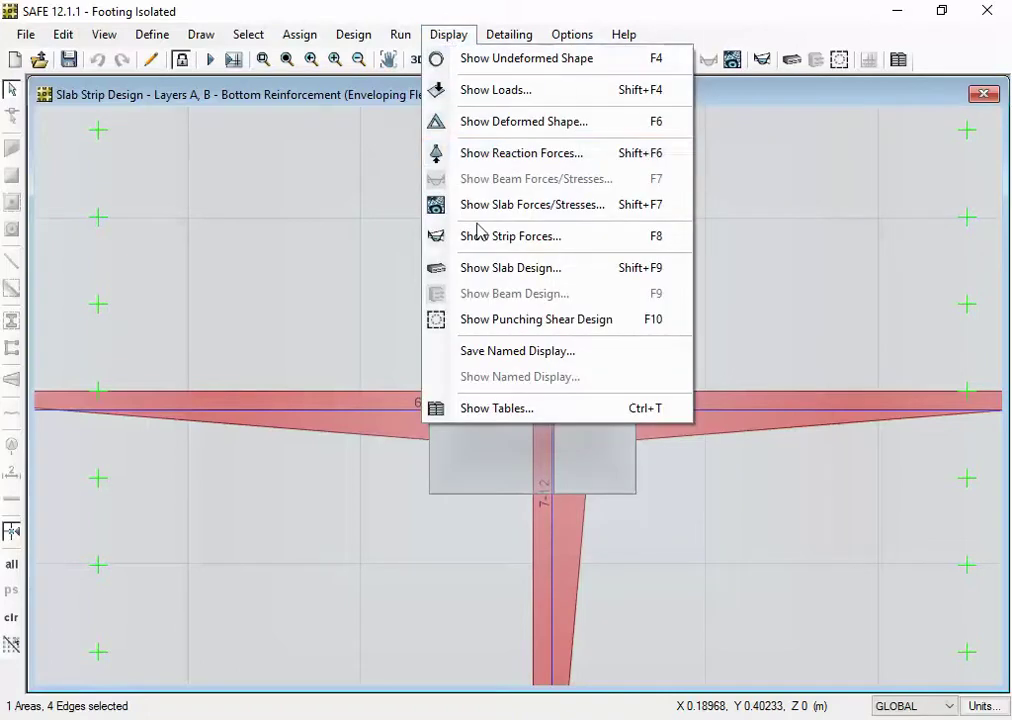
click(477, 268)
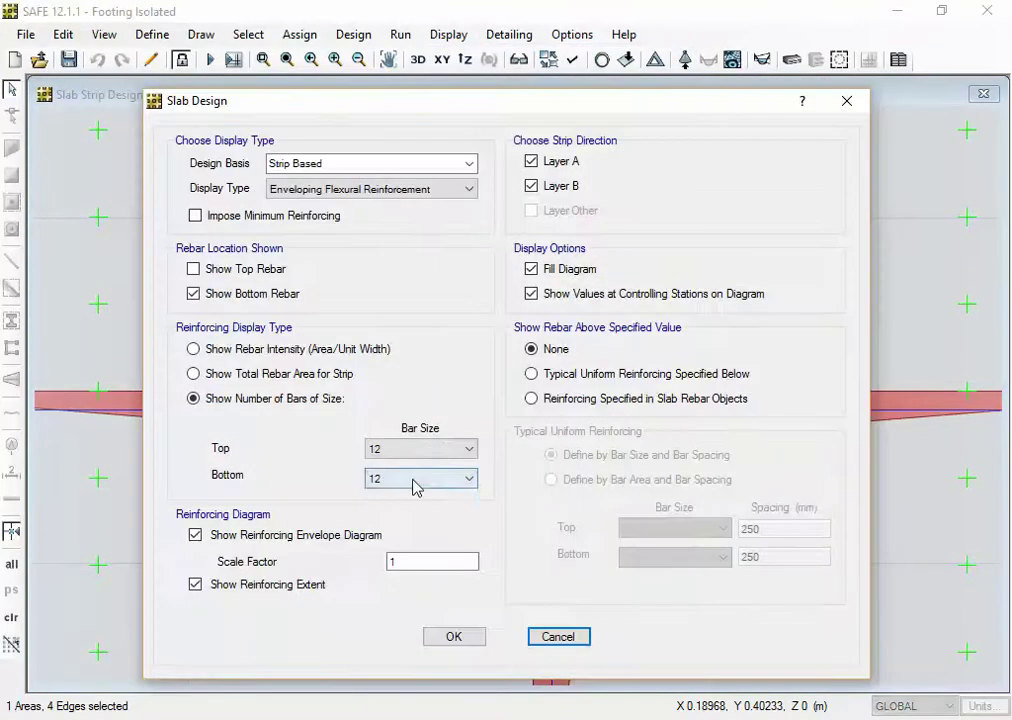
click(415, 480)
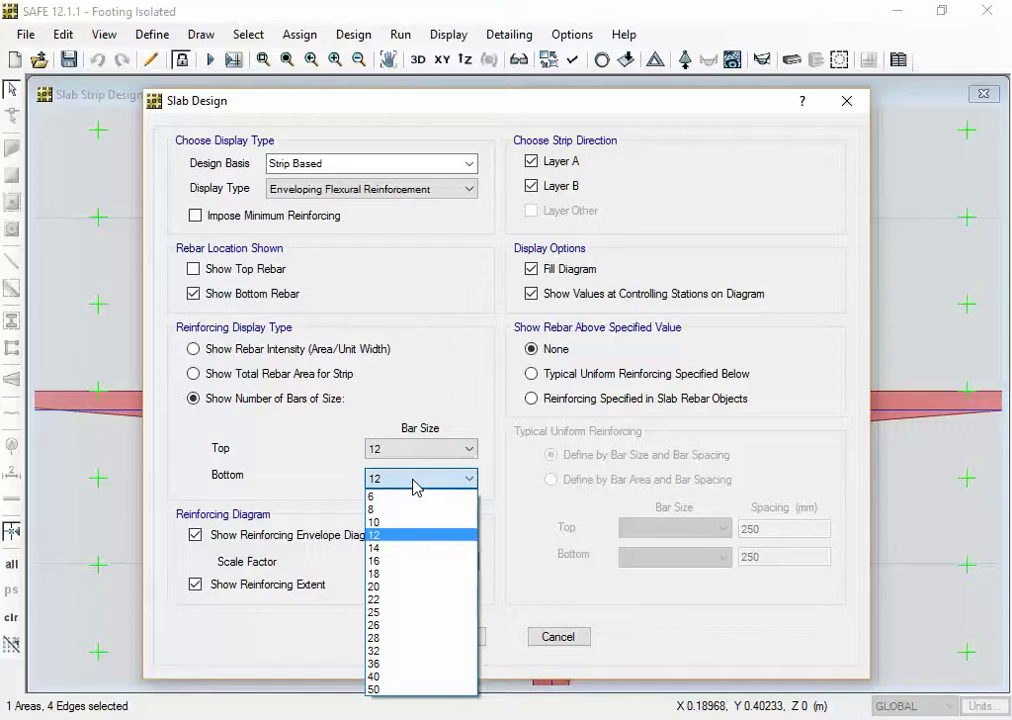
click(391, 564)
click(461, 640)
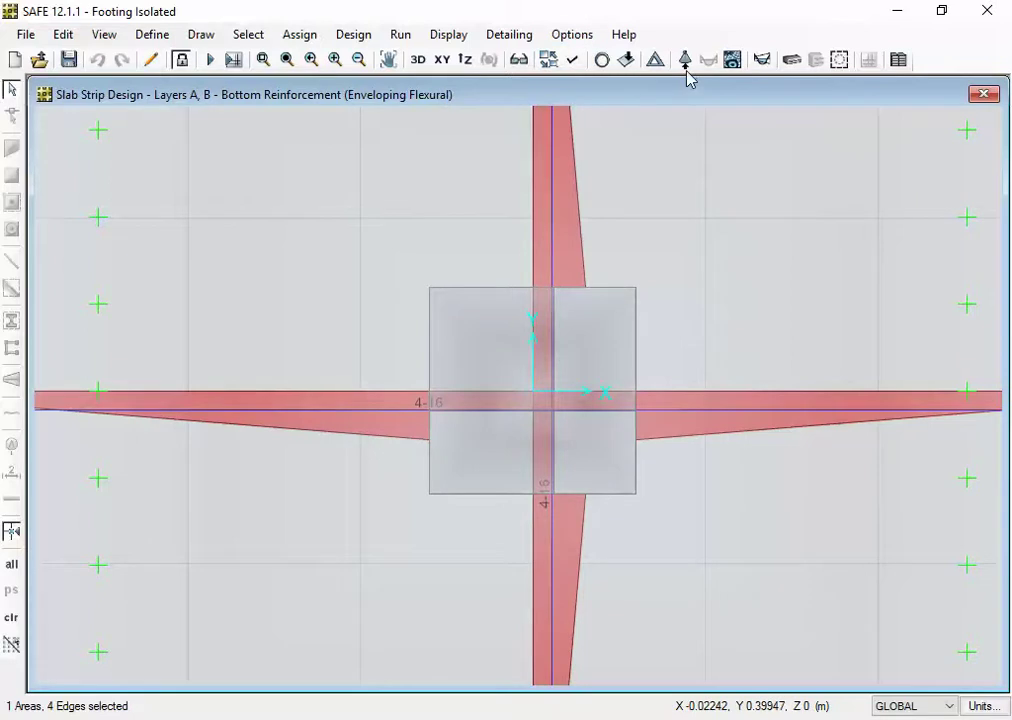
click(359, 60)
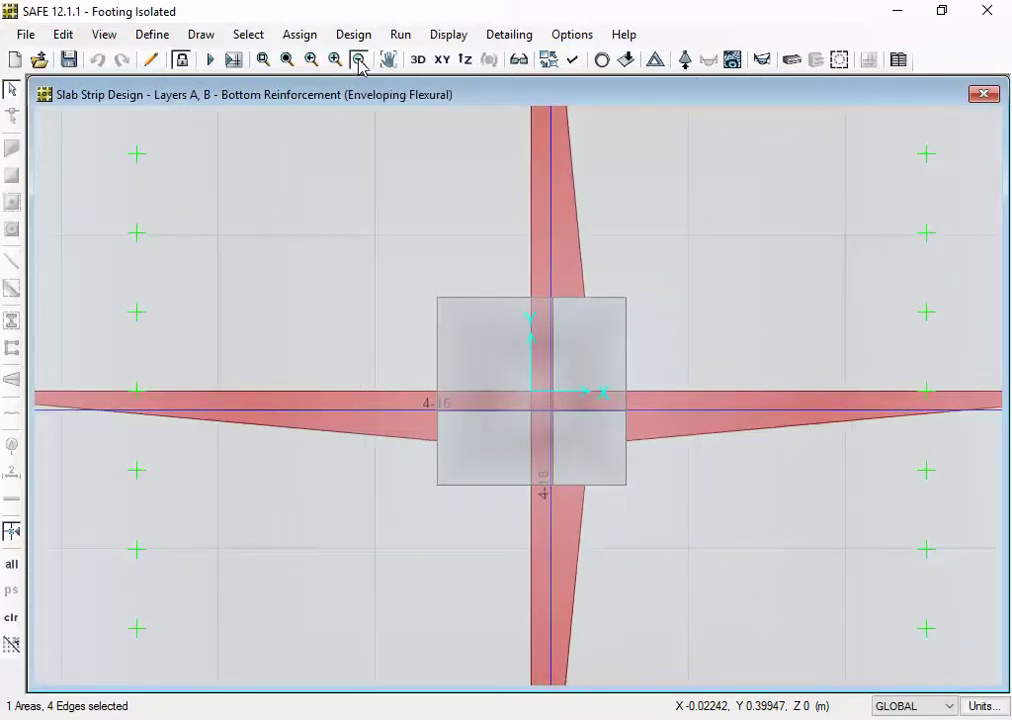
click(358, 61)
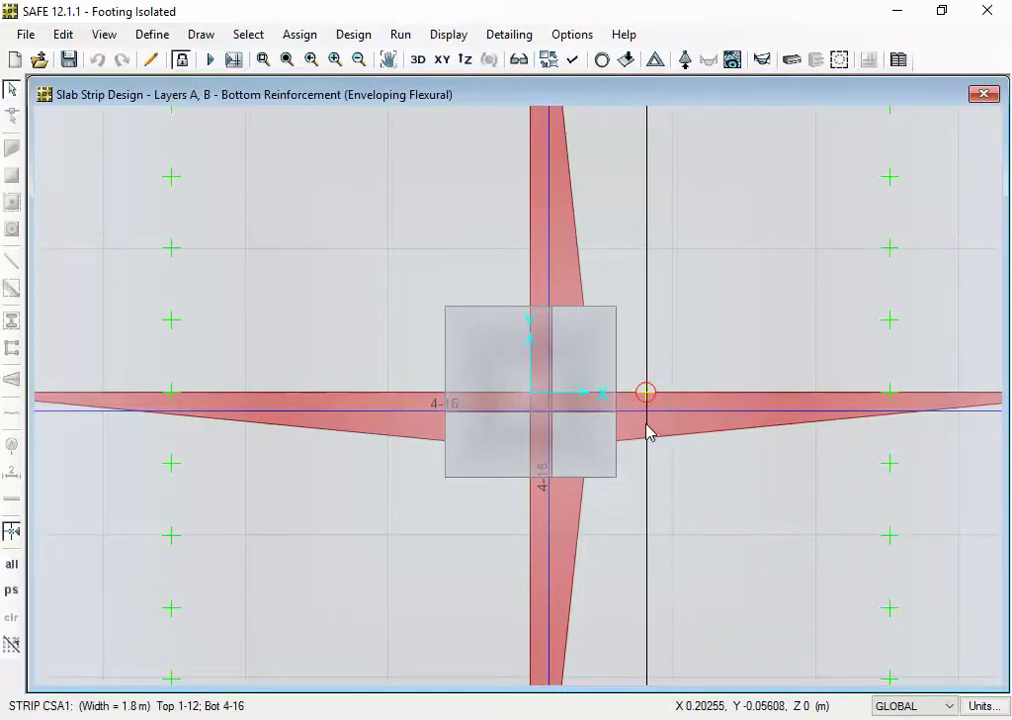
scroll(646, 432, down, 1)
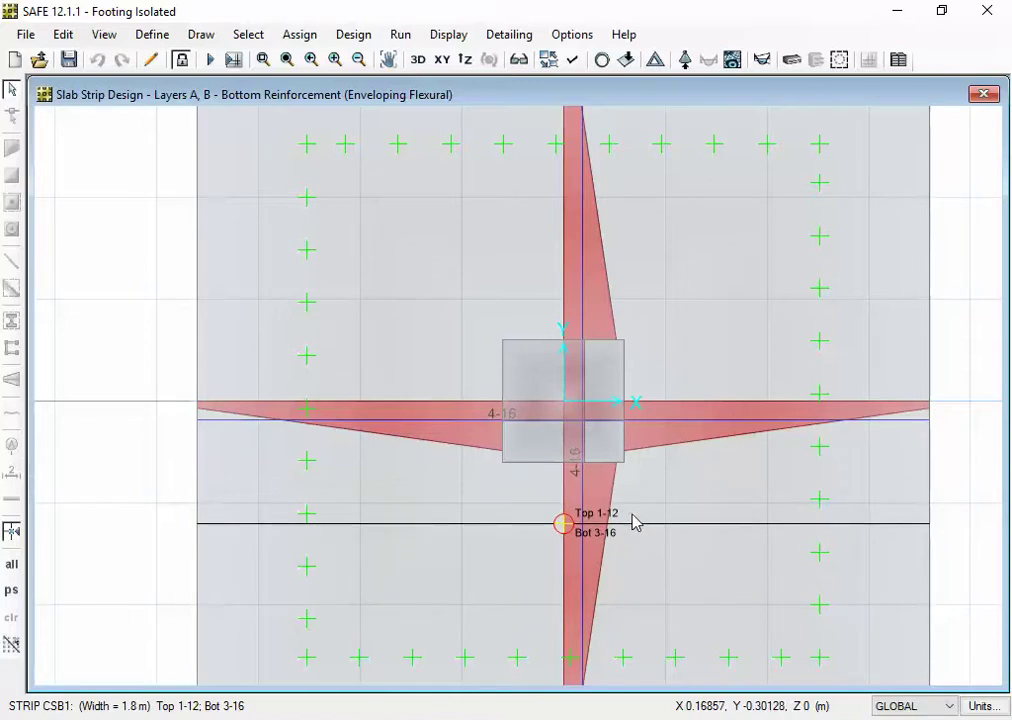
Show the DEAD load case soil pressures on the deformed shape, and return to the slab strip design with bottom bar size 12.
click(687, 61)
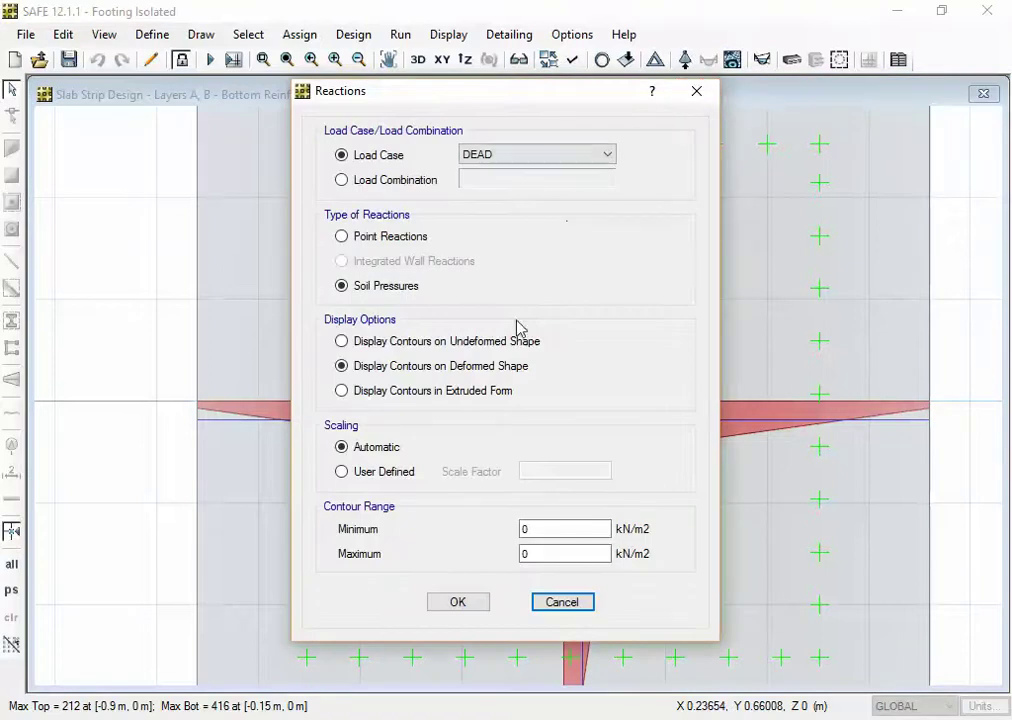
click(465, 604)
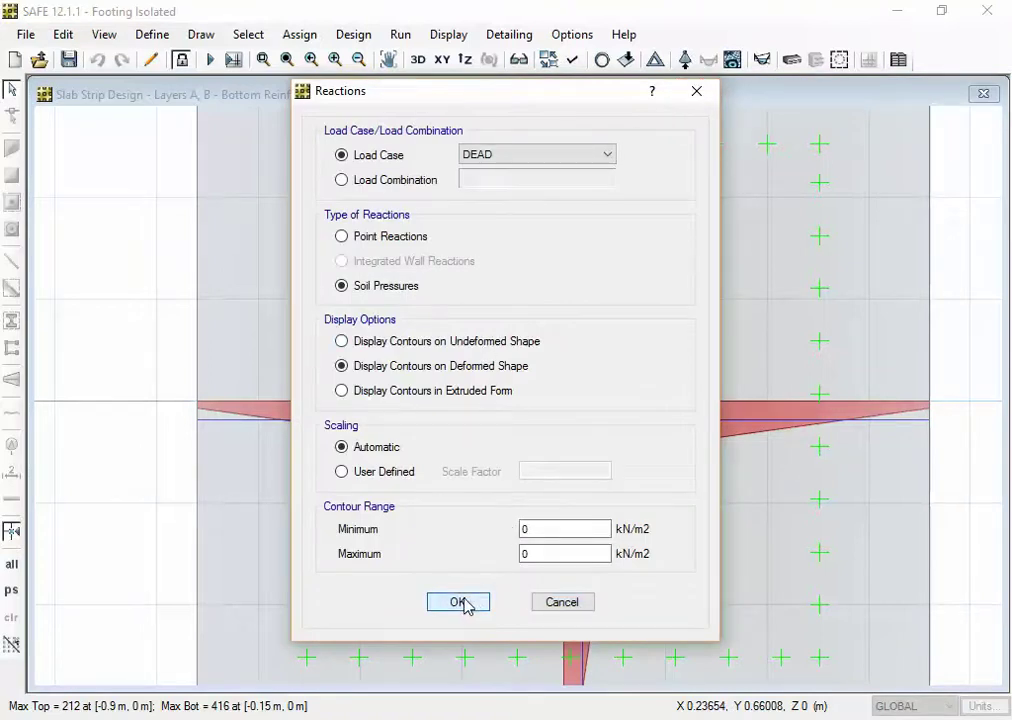
click(455, 38)
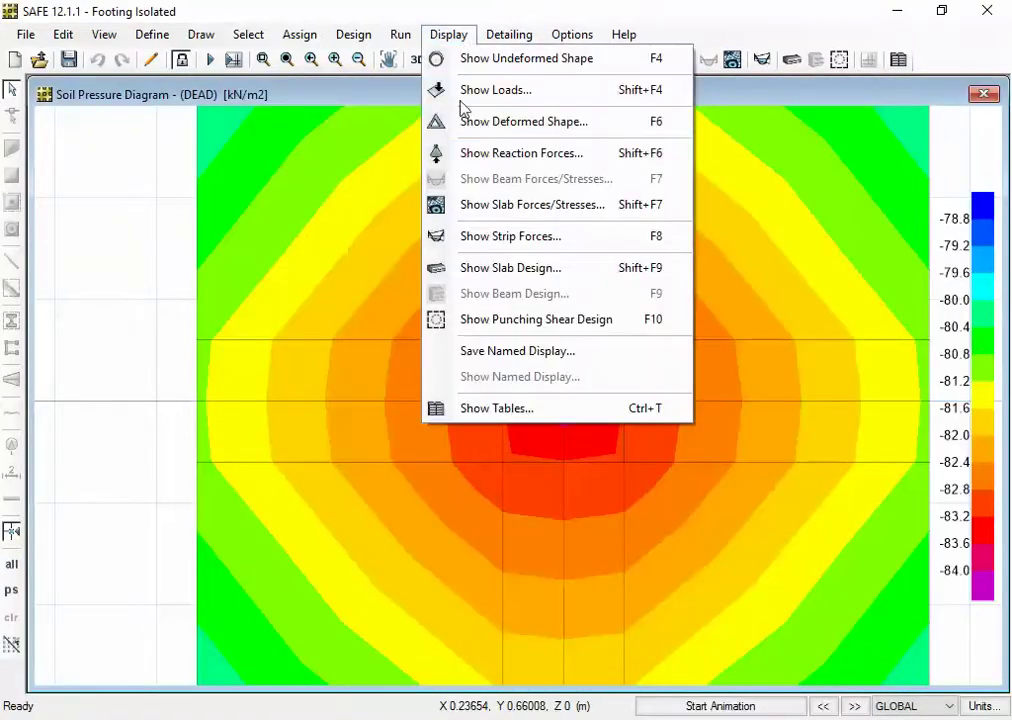
click(475, 270)
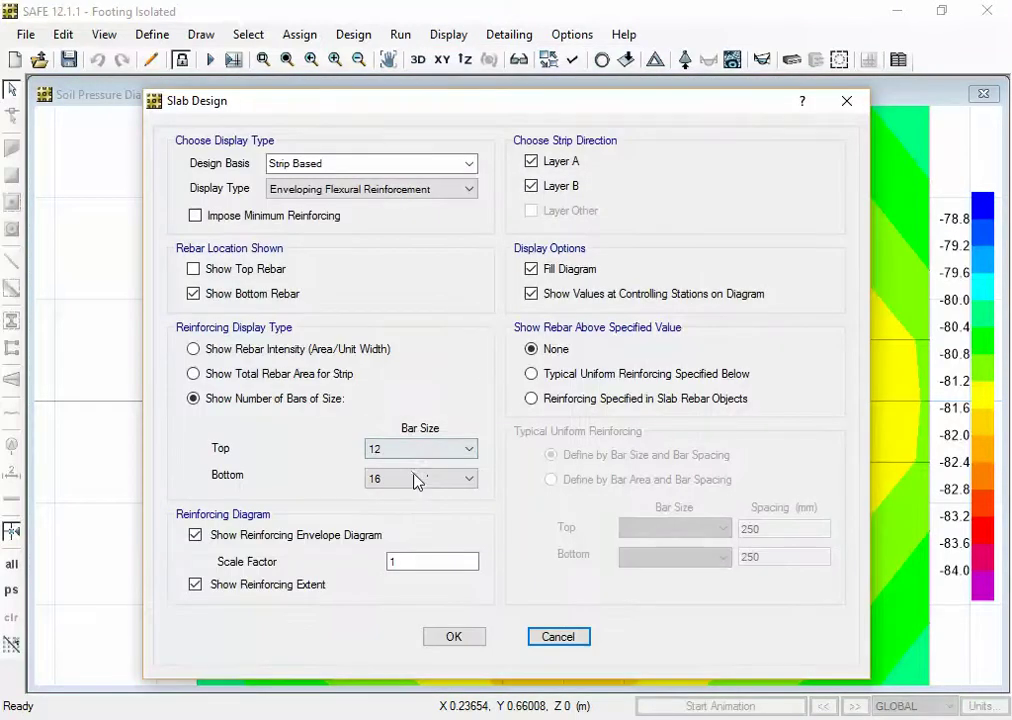
click(418, 482)
click(391, 542)
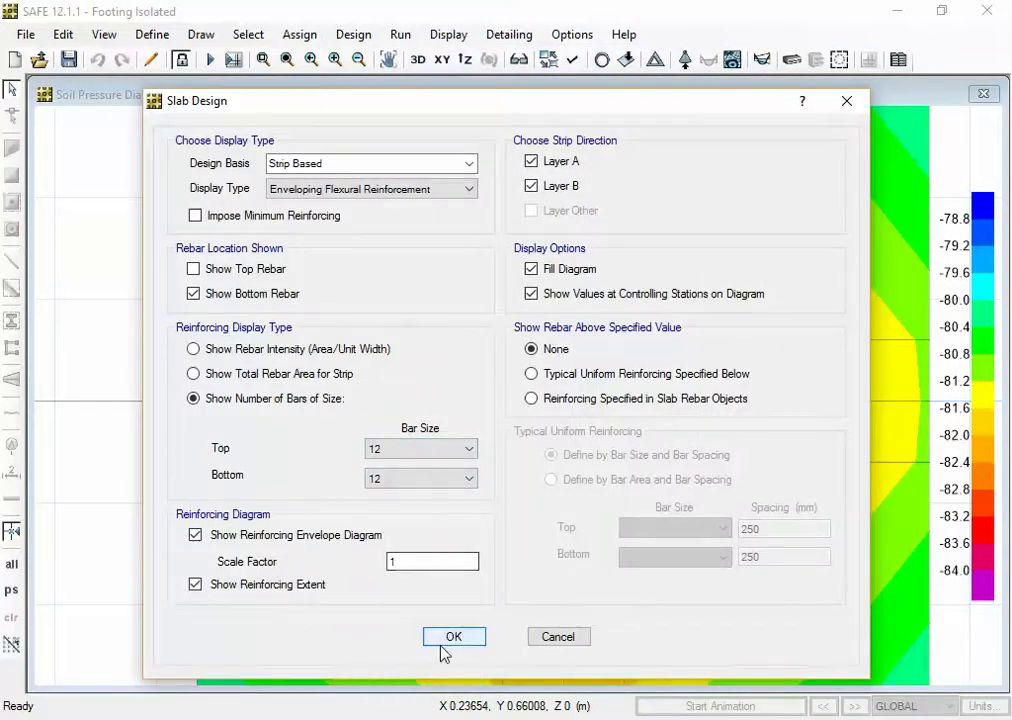
click(443, 642)
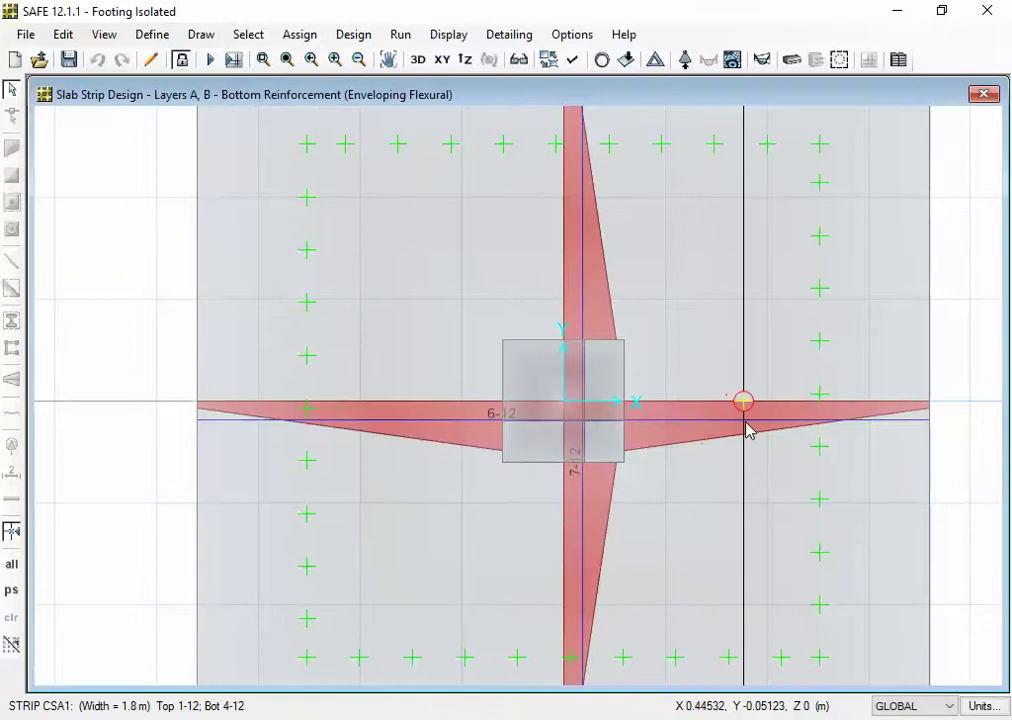
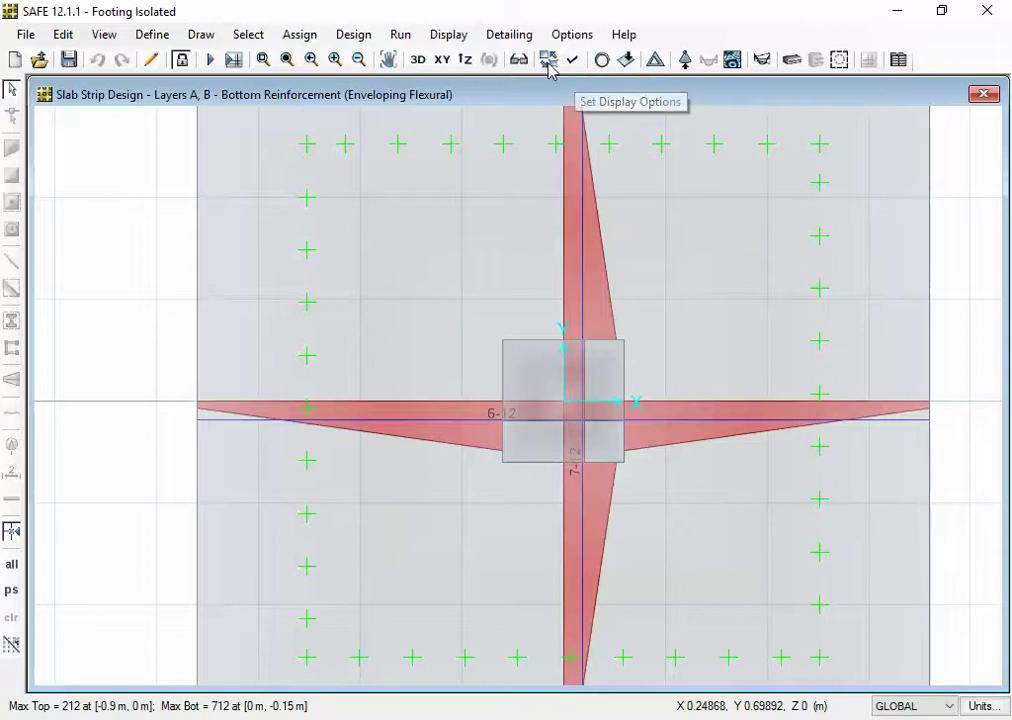
Review the available top bar sizes in the strip-based slab design display settings.
click(362, 60)
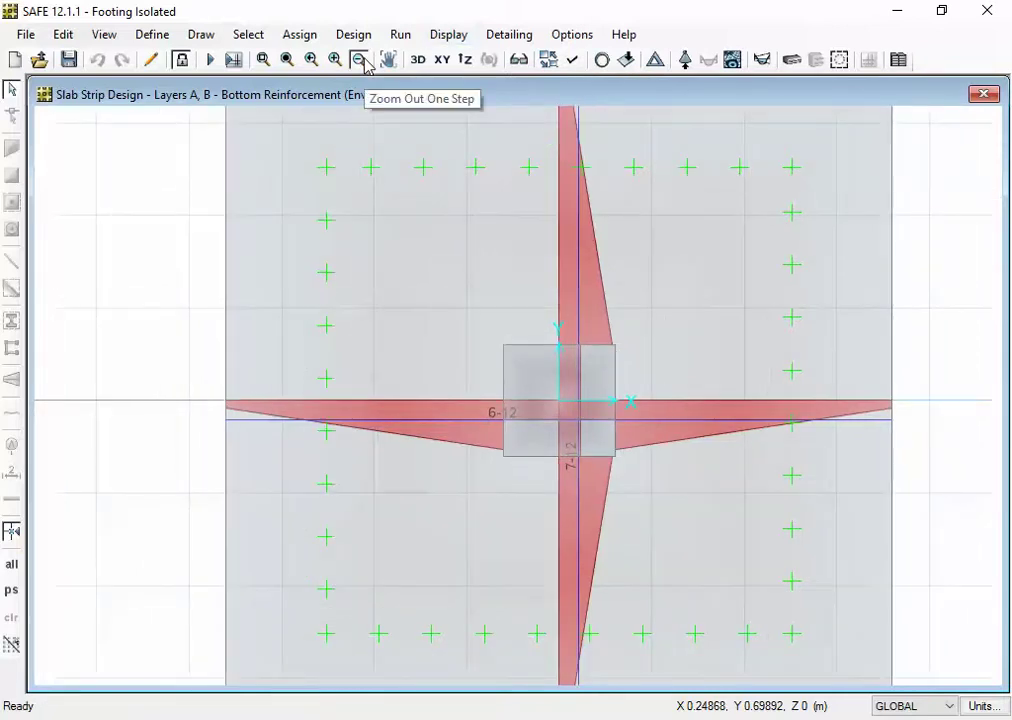
click(362, 60)
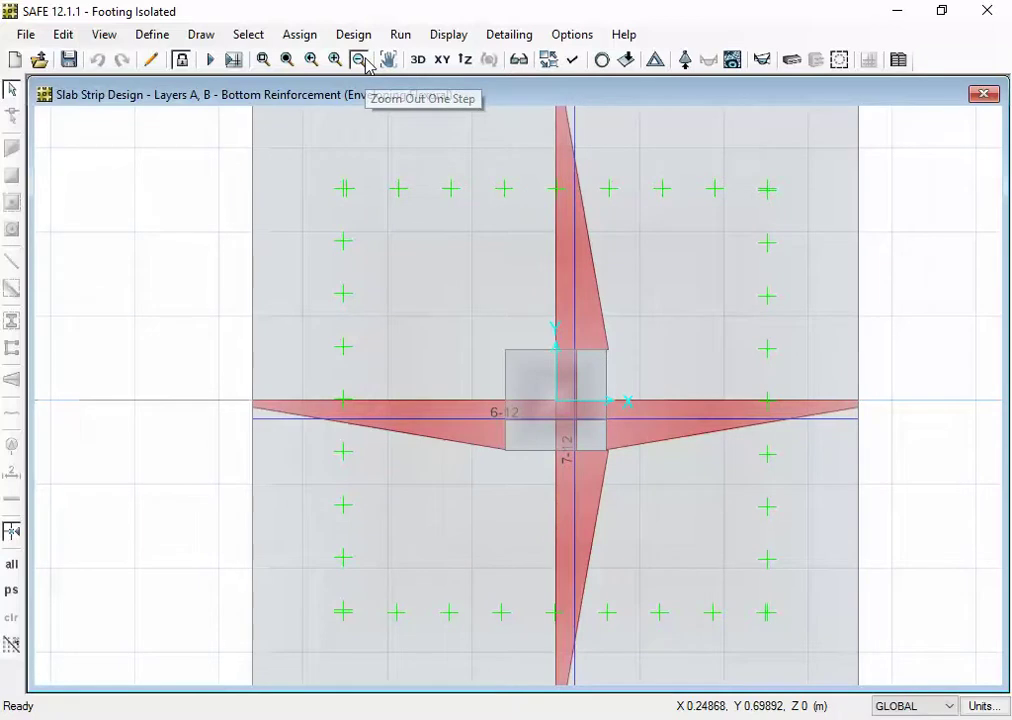
click(360, 60)
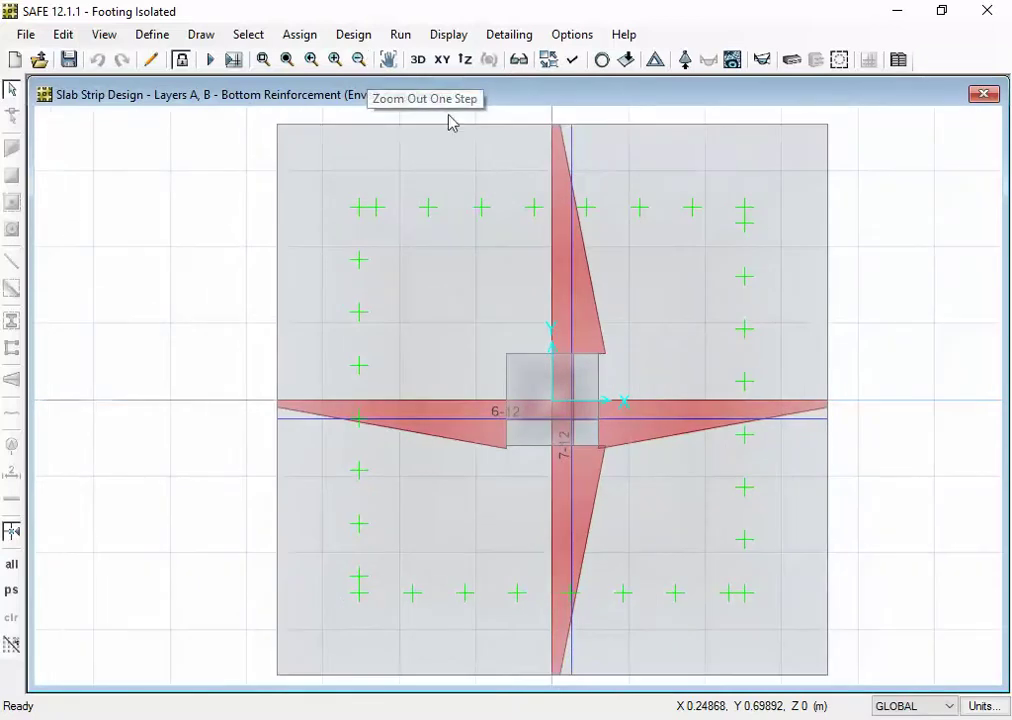
mouse_move(658, 386)
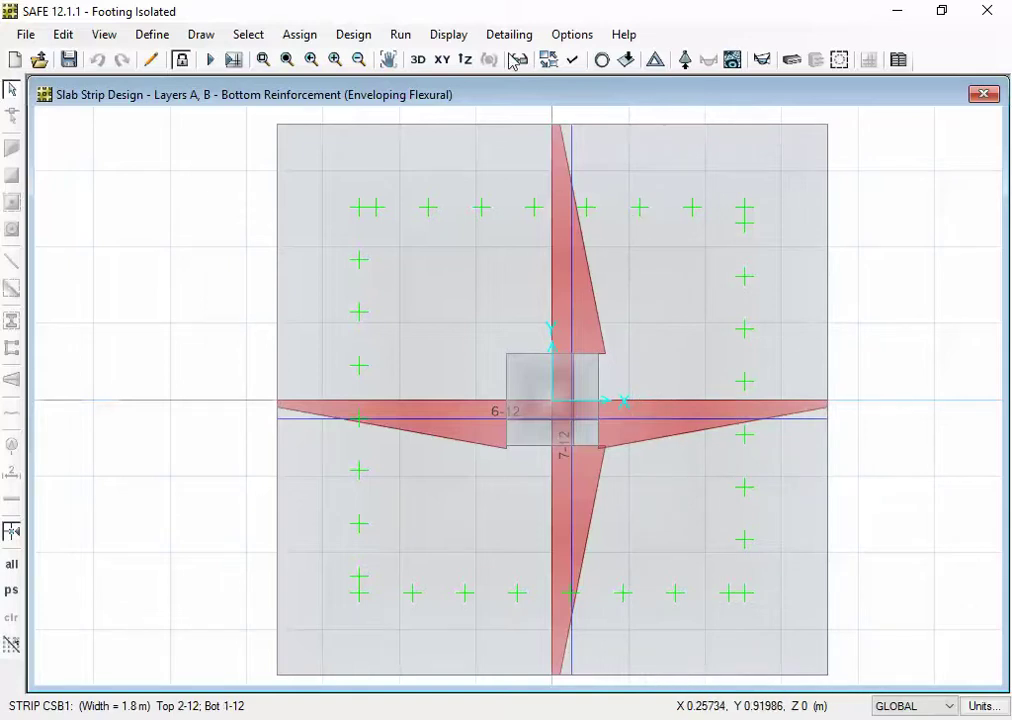
click(449, 34)
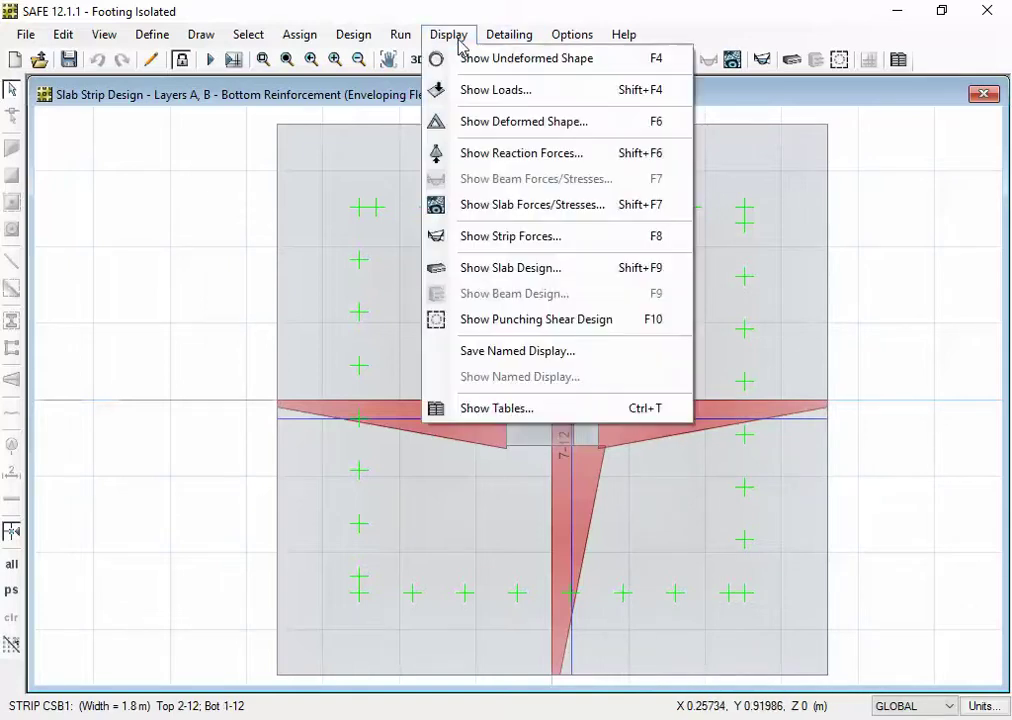
click(463, 268)
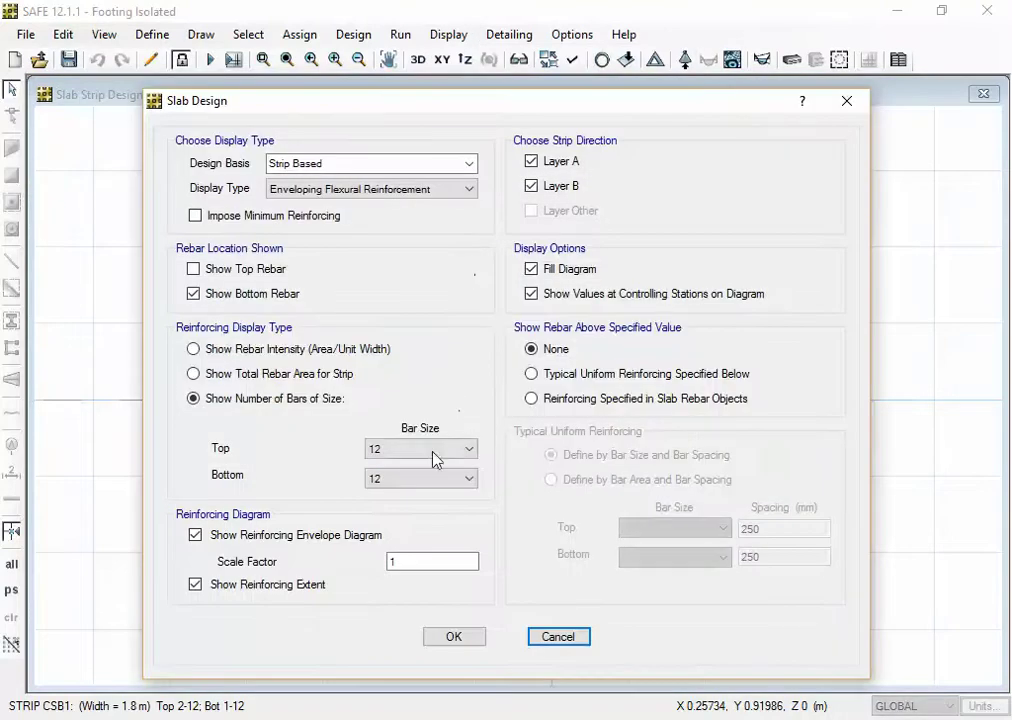
click(437, 459)
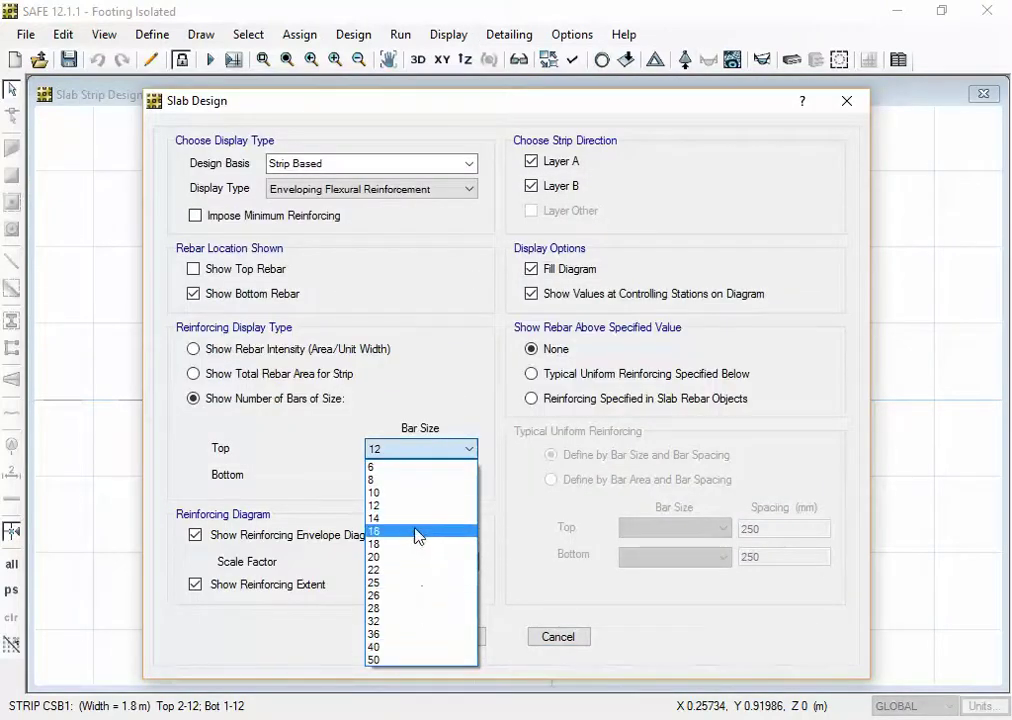
click(533, 599)
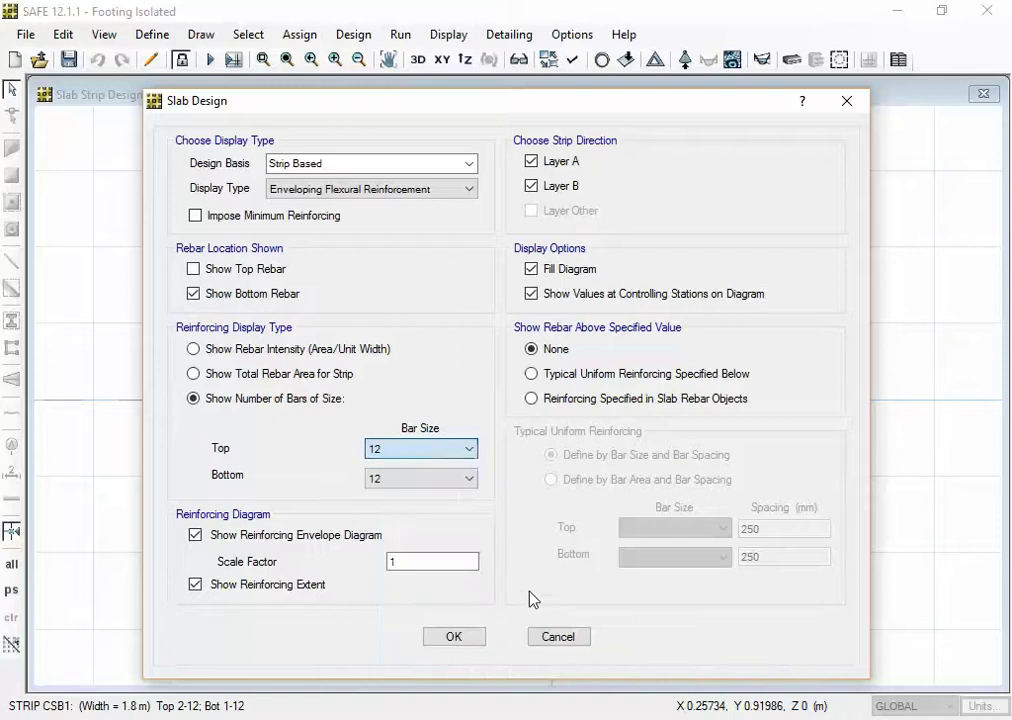
click(468, 639)
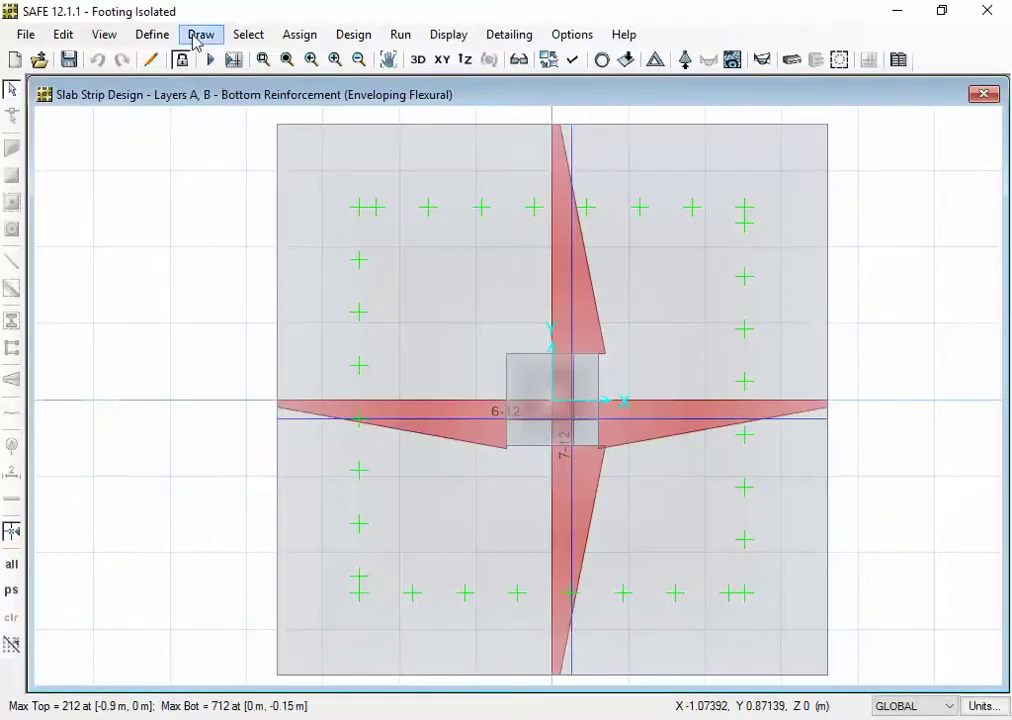
Examine the bar areas and diameters listed in the reinforcing bar size definitions.
click(161, 37)
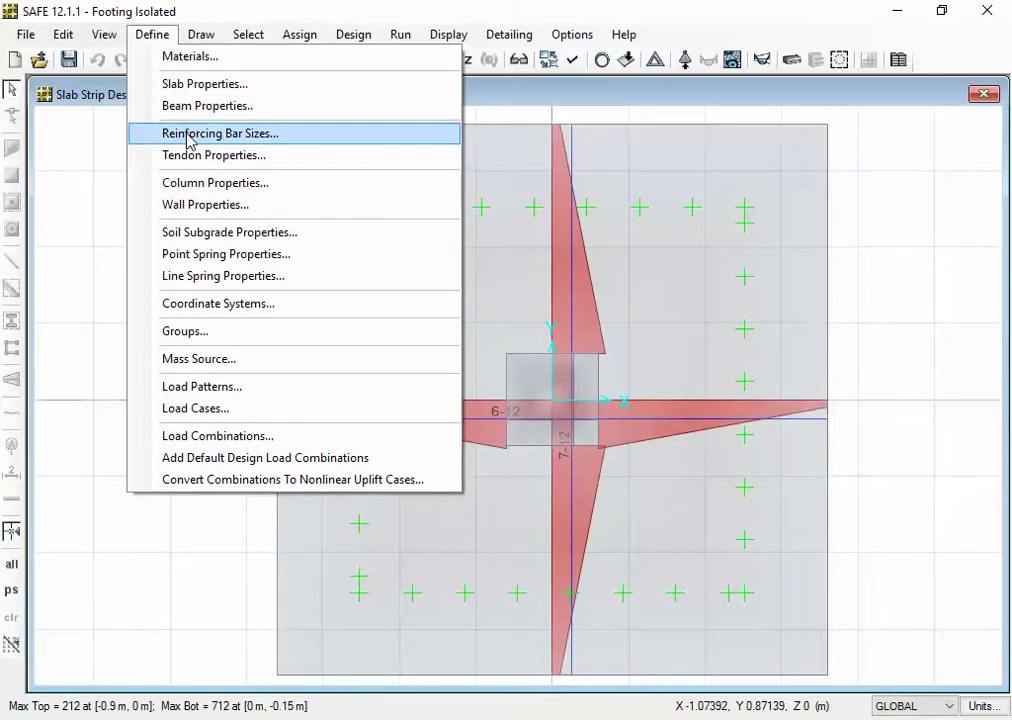
click(187, 141)
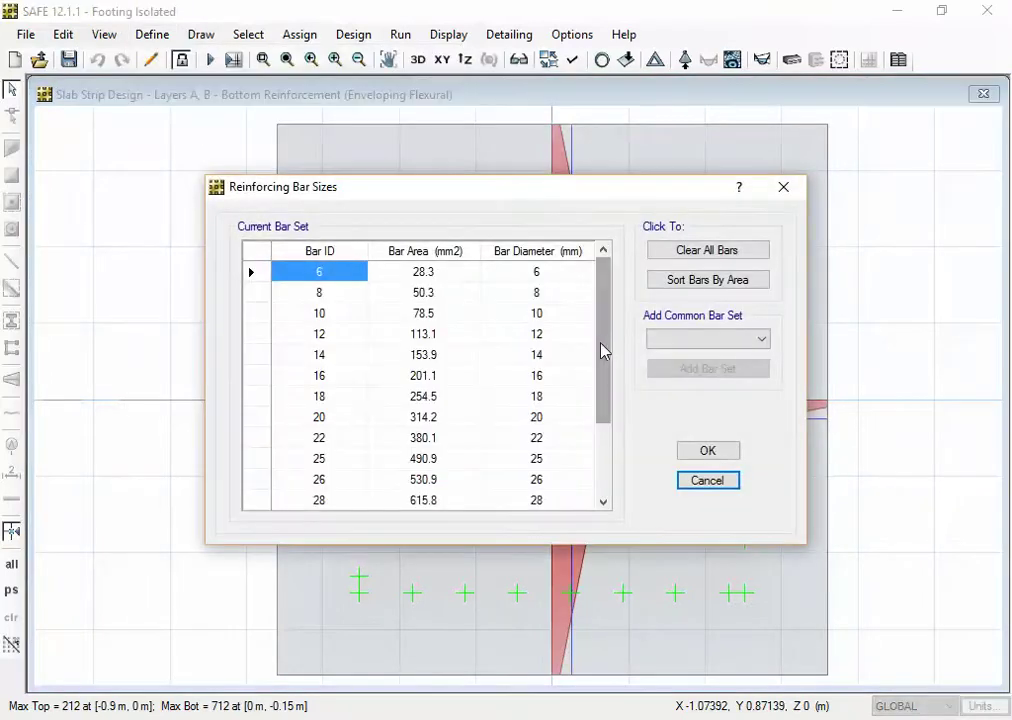
drag(603, 350, 613, 277)
click(705, 482)
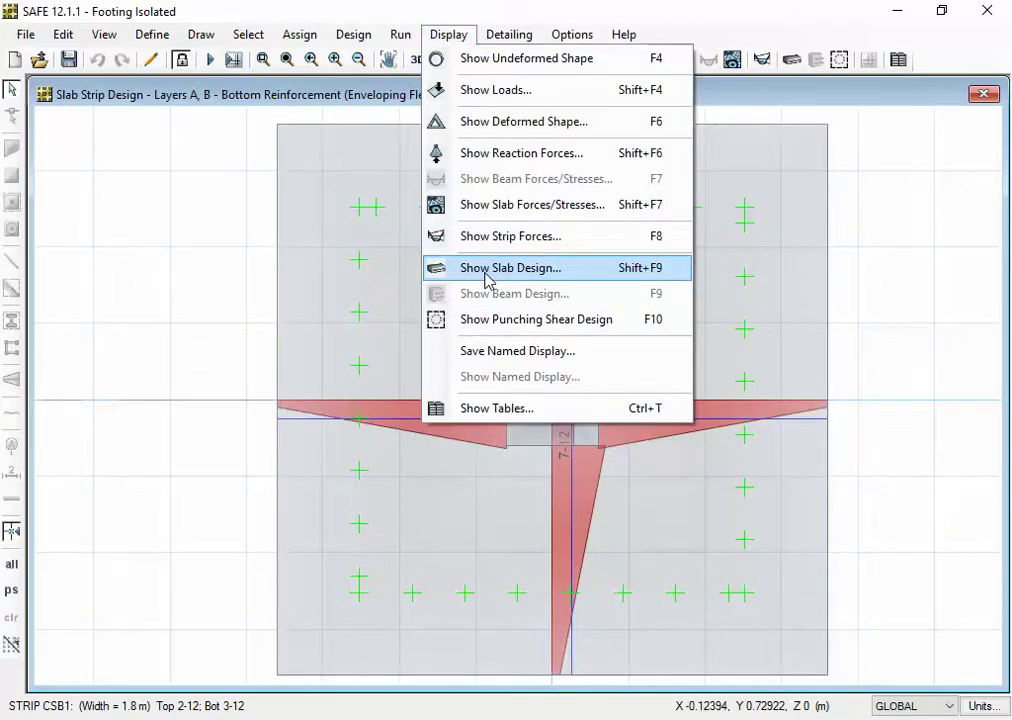
Display the strip-based slab design's bottom reinforcement as rebar intensity (area per unit width).
click(486, 269)
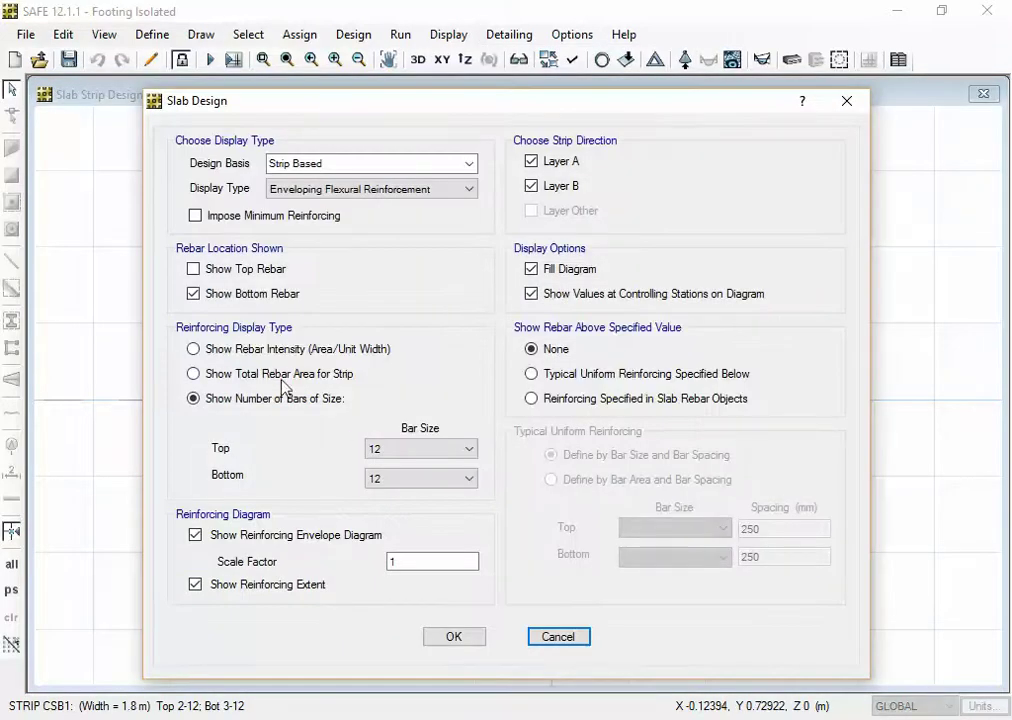
click(295, 349)
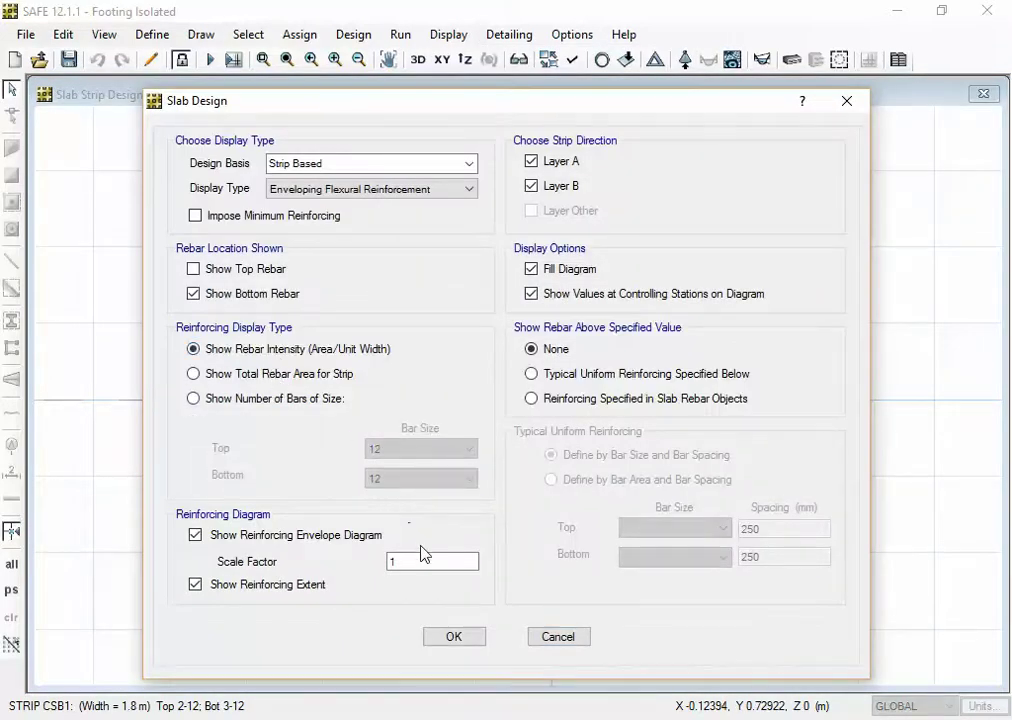
click(452, 637)
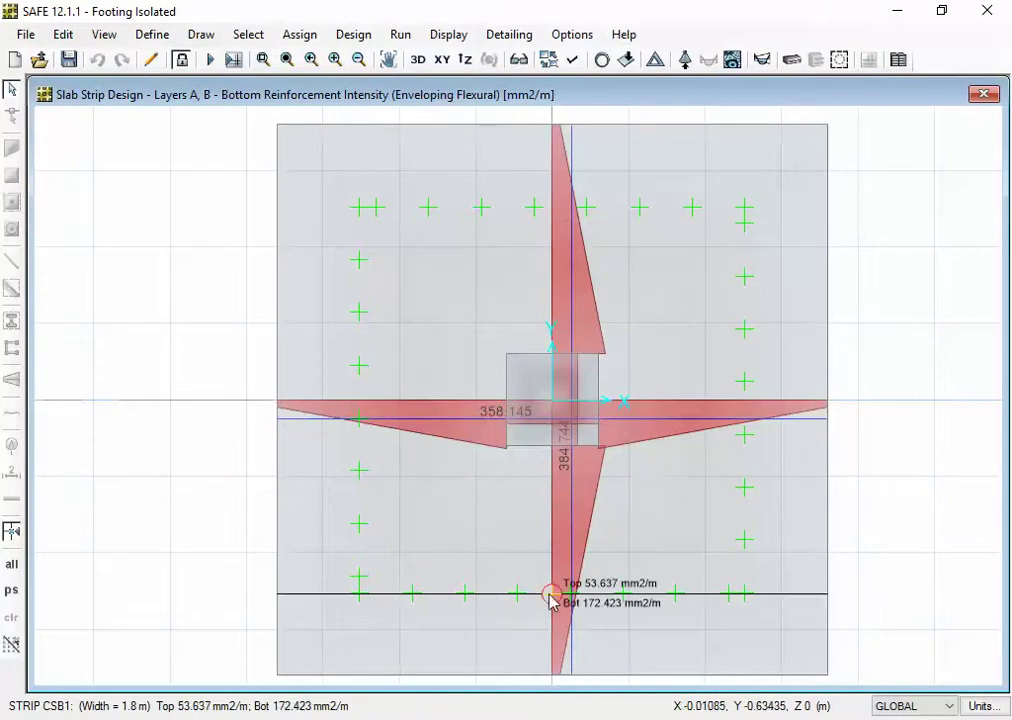
Switch to the PDI Footing Pressure workbook in Excel and enter =358 in F23 with the unit mm2/m in G23.
key(alt+Tab)
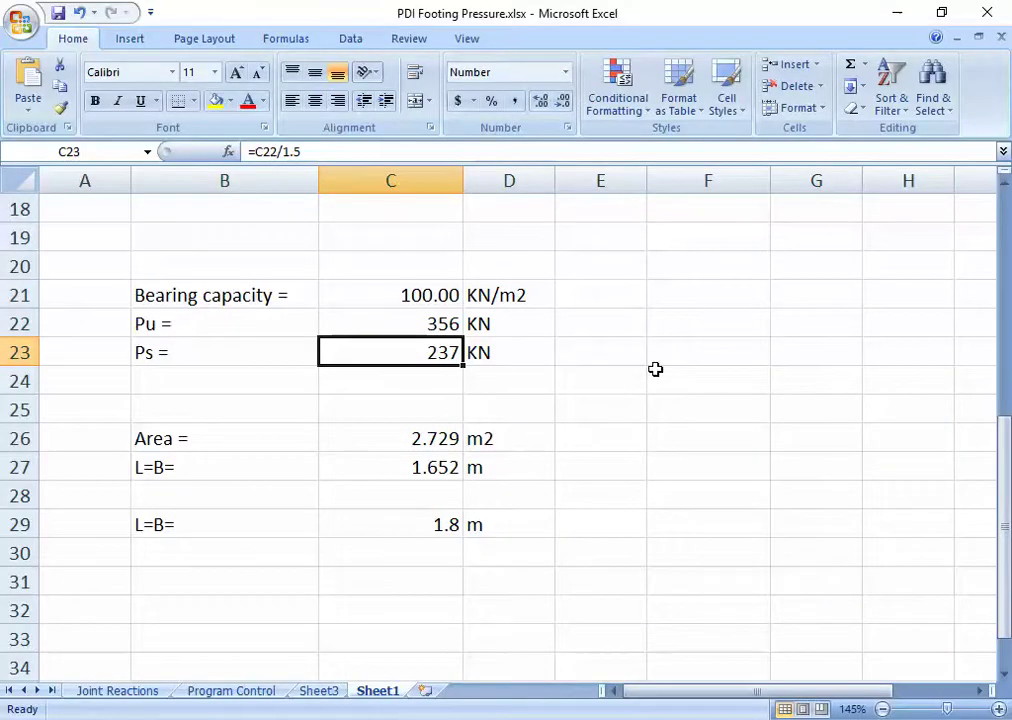
click(655, 370)
click(685, 347)
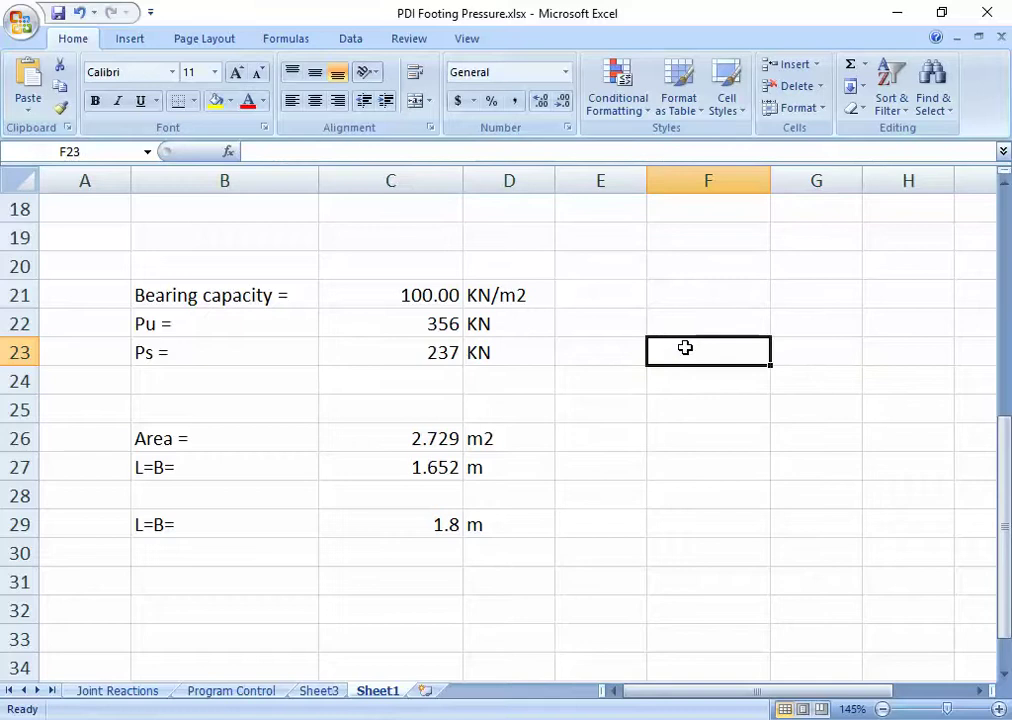
text(=358)
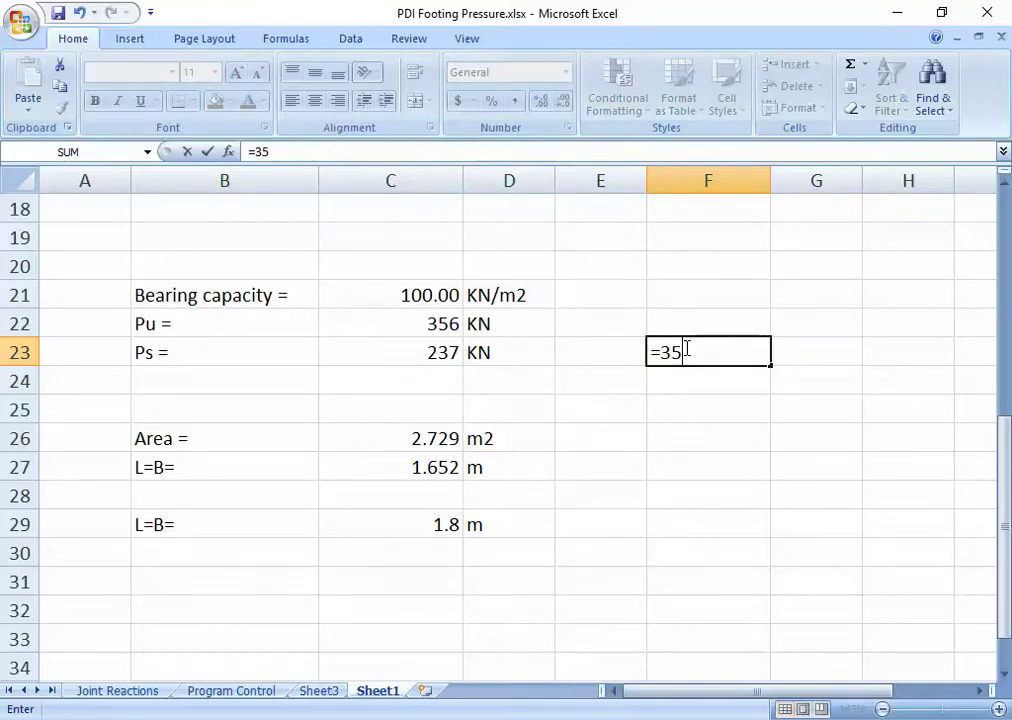
click(779, 353)
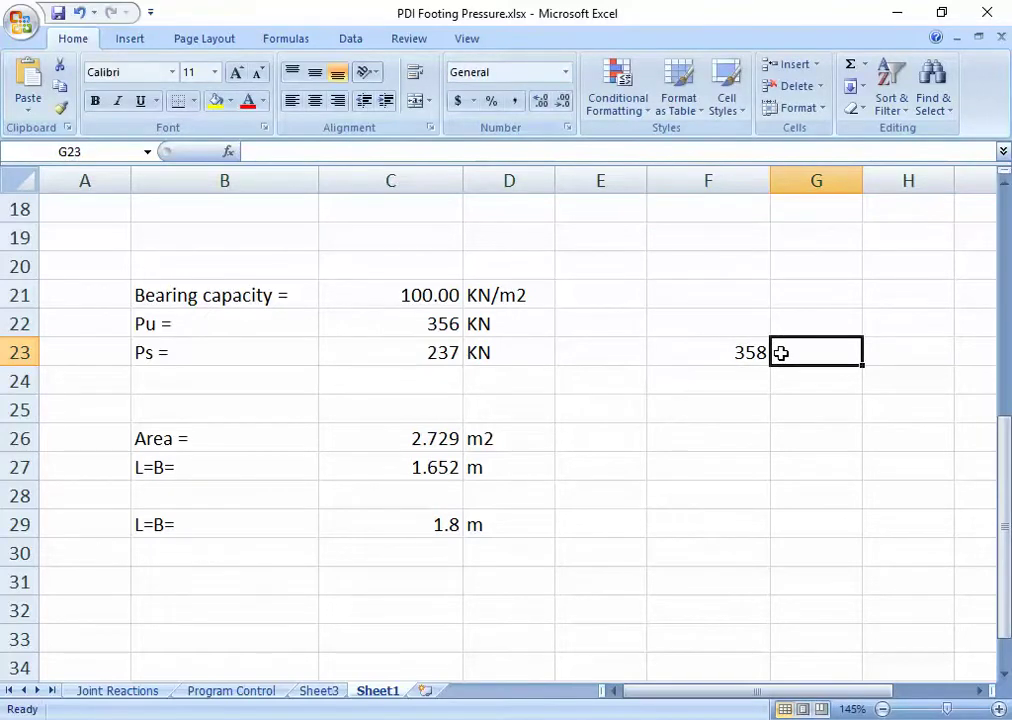
text(mm)
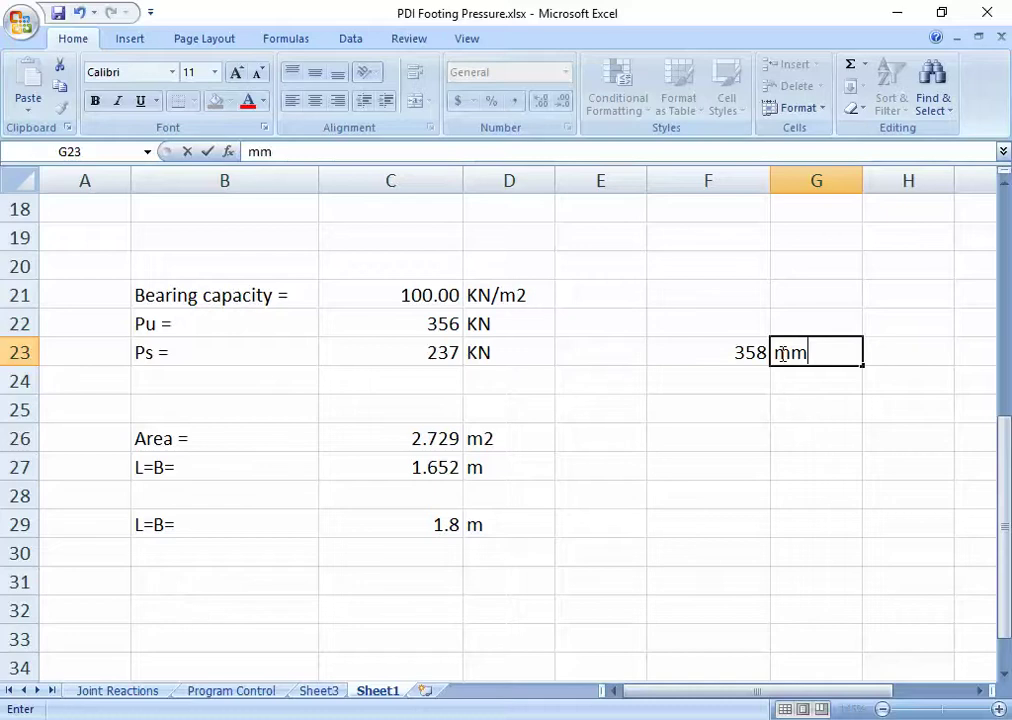
text(2/m)
Enter the formula =F23/100 in cell F25 to divide the required steel area.
click(734, 418)
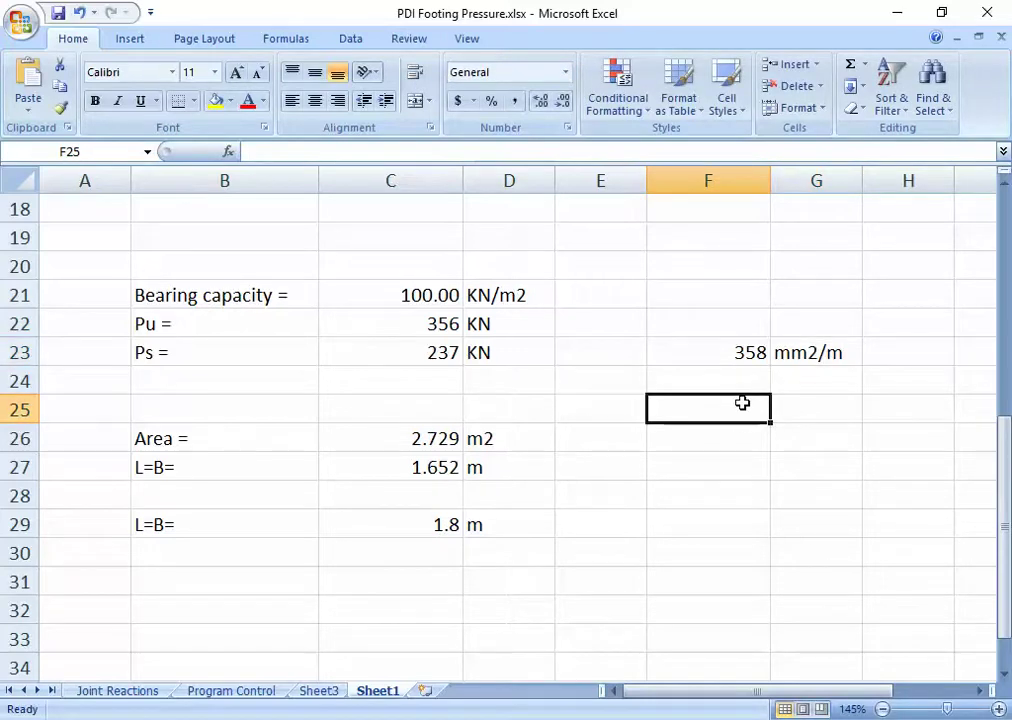
text(=)
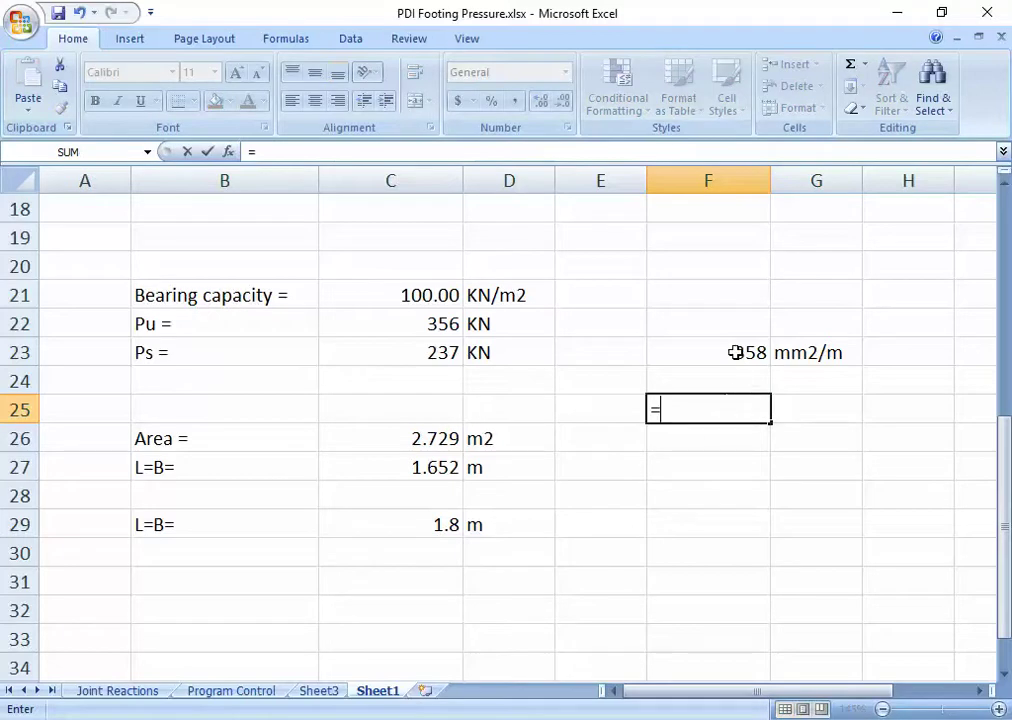
click(735, 352)
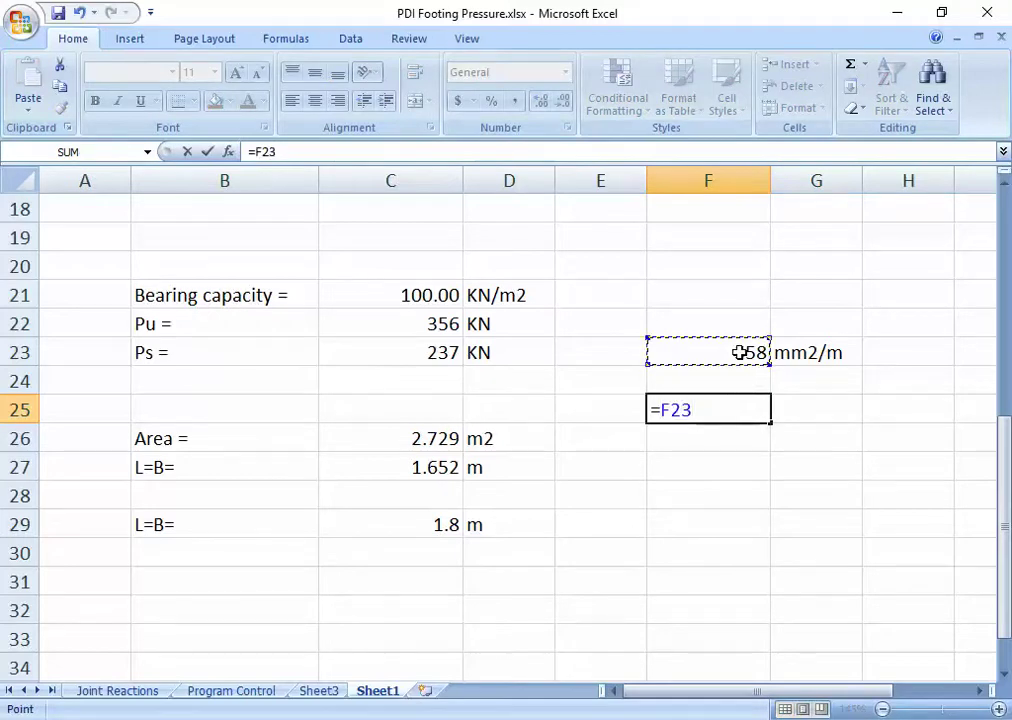
text(/)
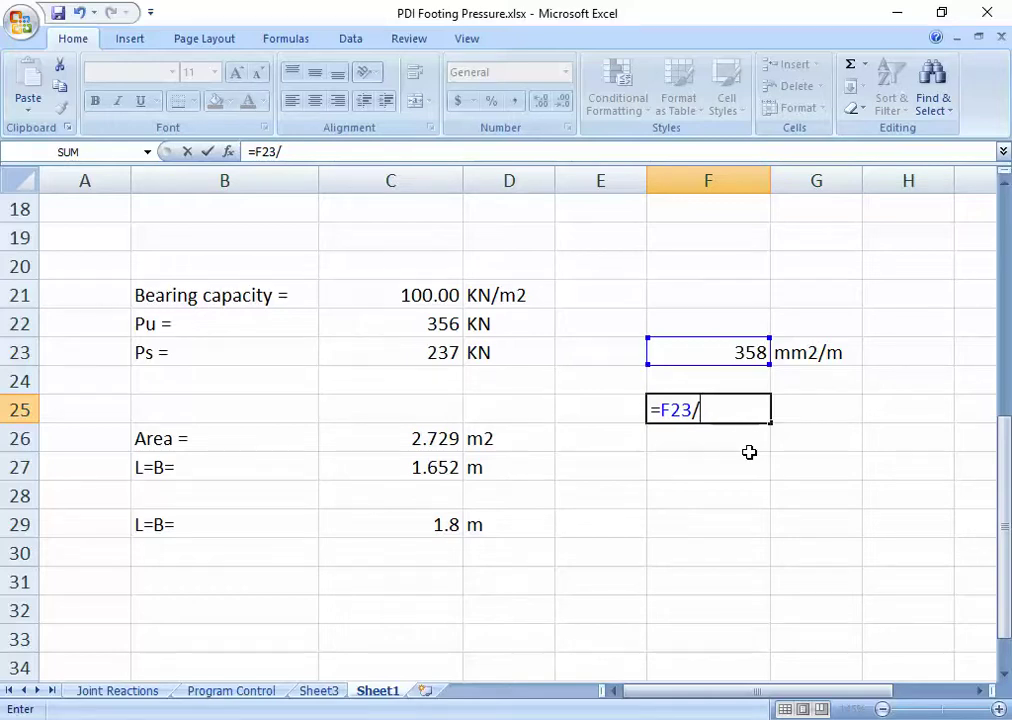
text(100)
key(Return)
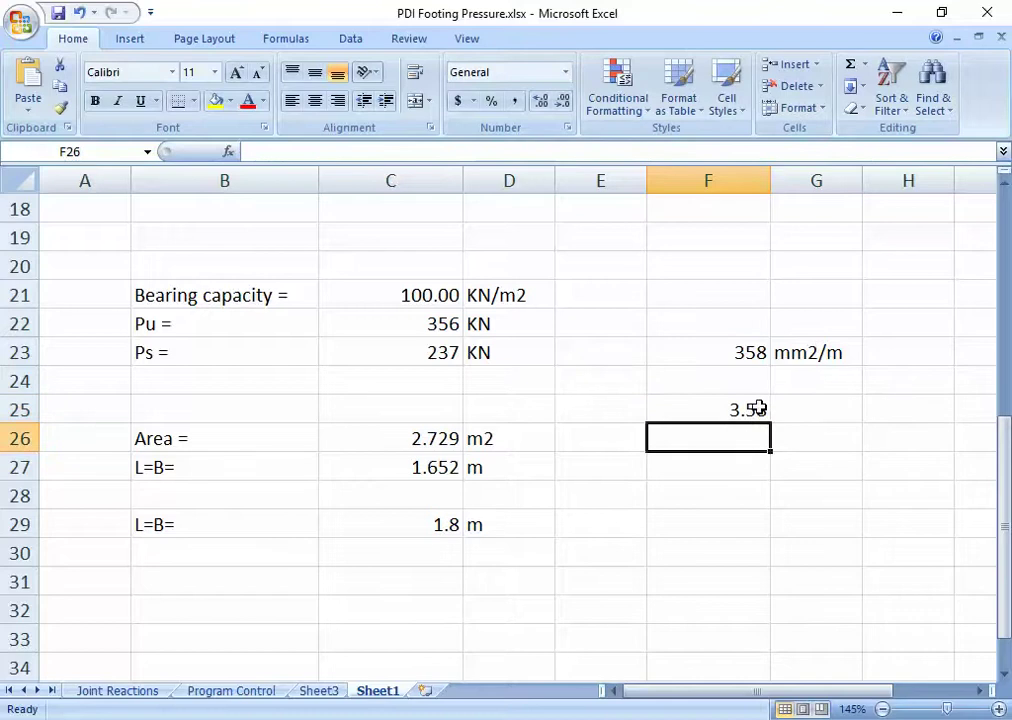
Change the formula in F25 to =F23/112*1.8 to use the bar area and footing width.
click(758, 409)
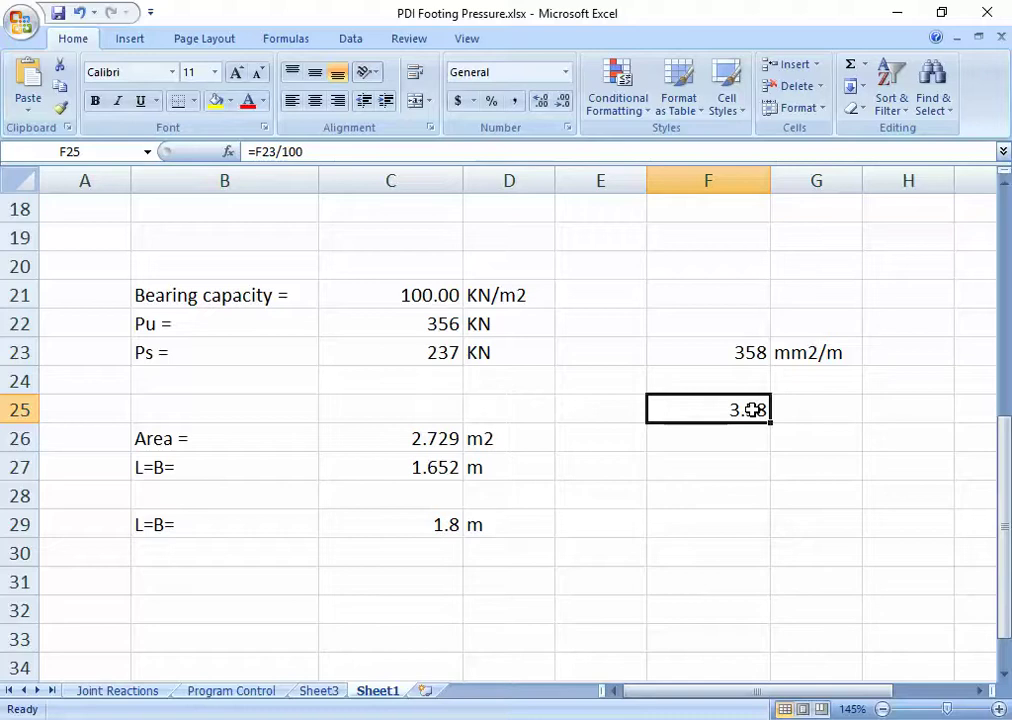
double_click(752, 409)
key(BackSpace)
key(BackSpace)
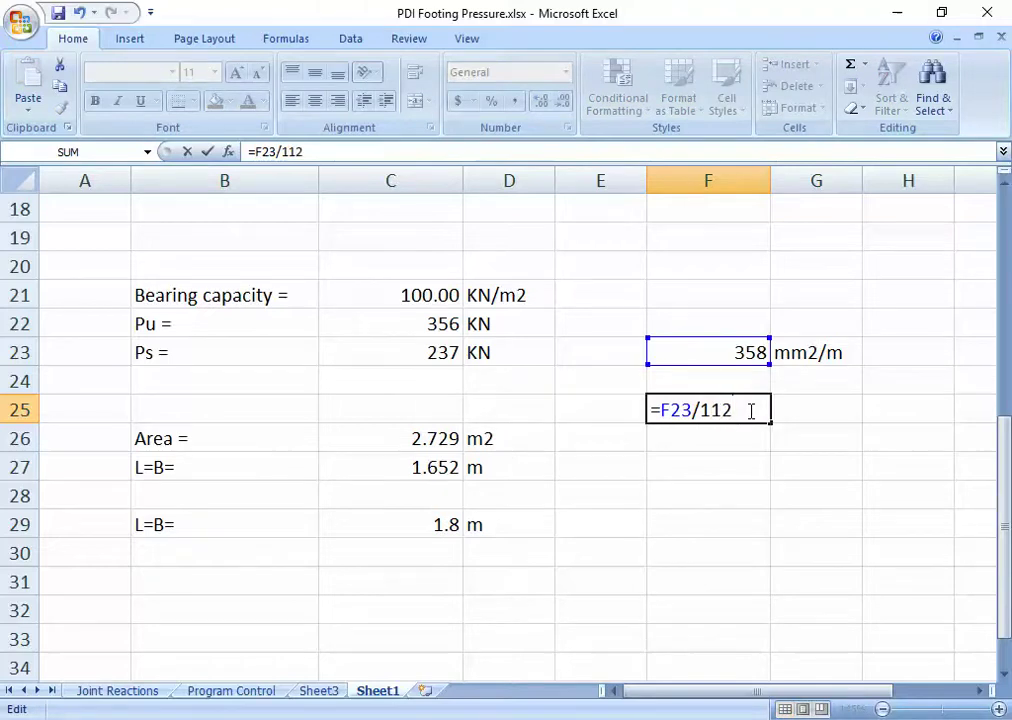
text(*)
text(1.8)
key(Return)
Format the bar count in F25 to show no decimal places.
click(752, 404)
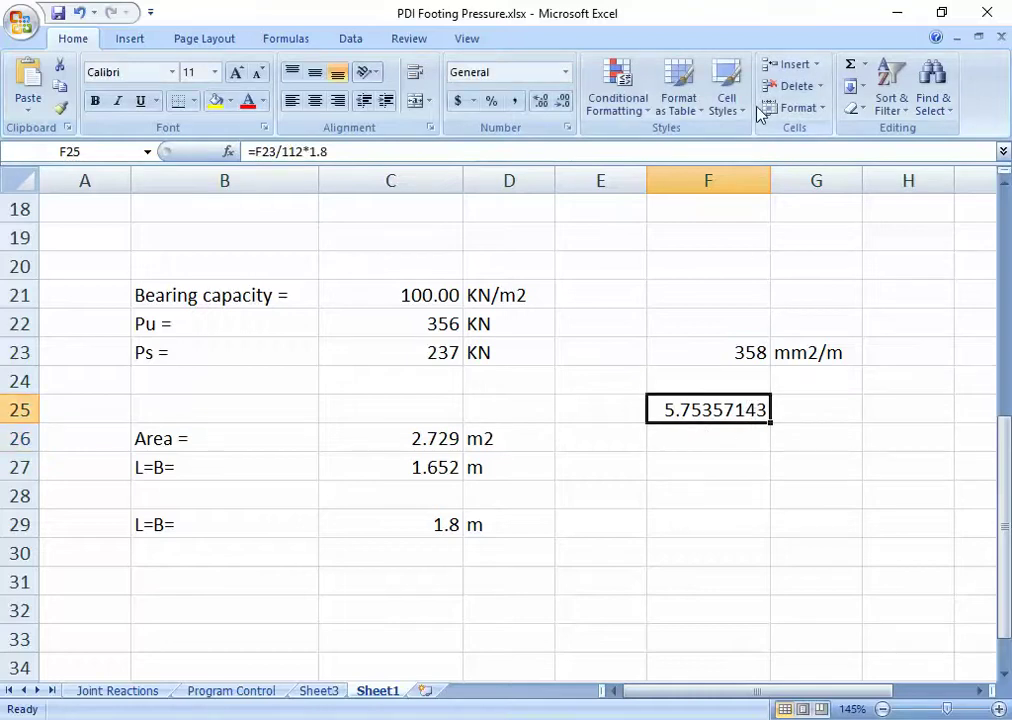
click(563, 102)
click(563, 102)
click(563, 102)
click(563, 102)
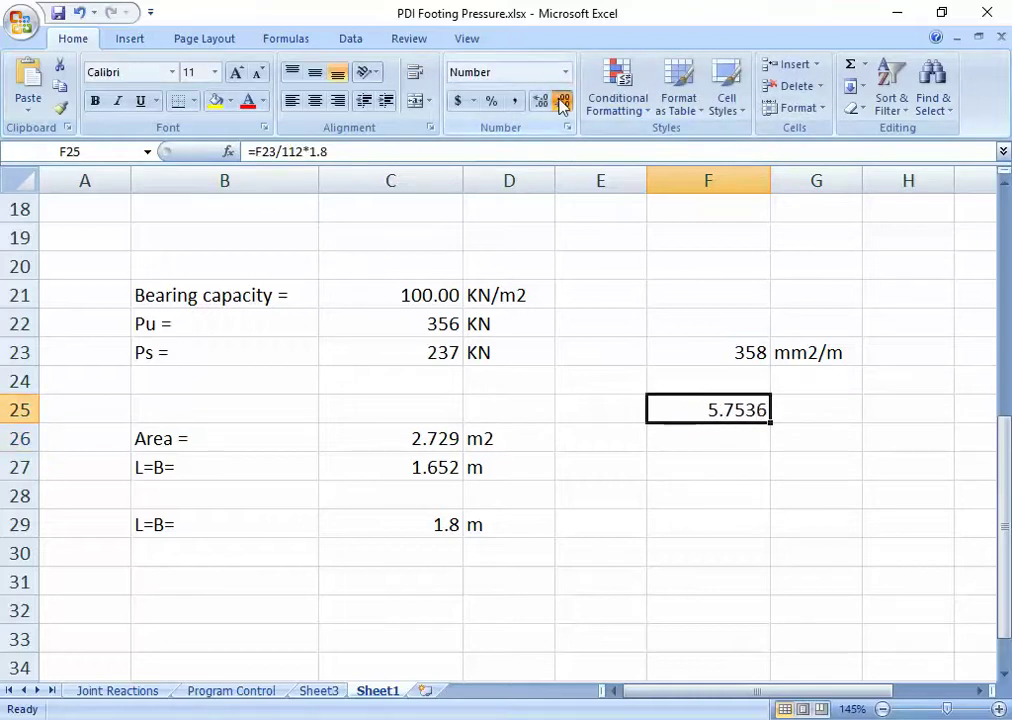
click(563, 102)
click(563, 102)
click(563, 102)
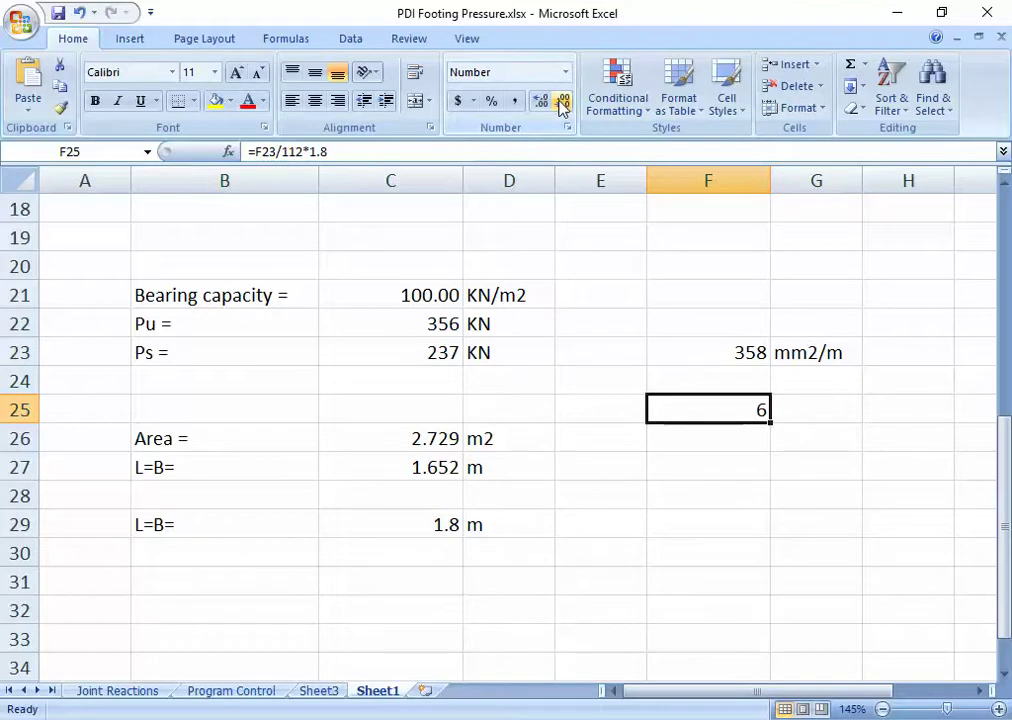
click(809, 442)
click(804, 390)
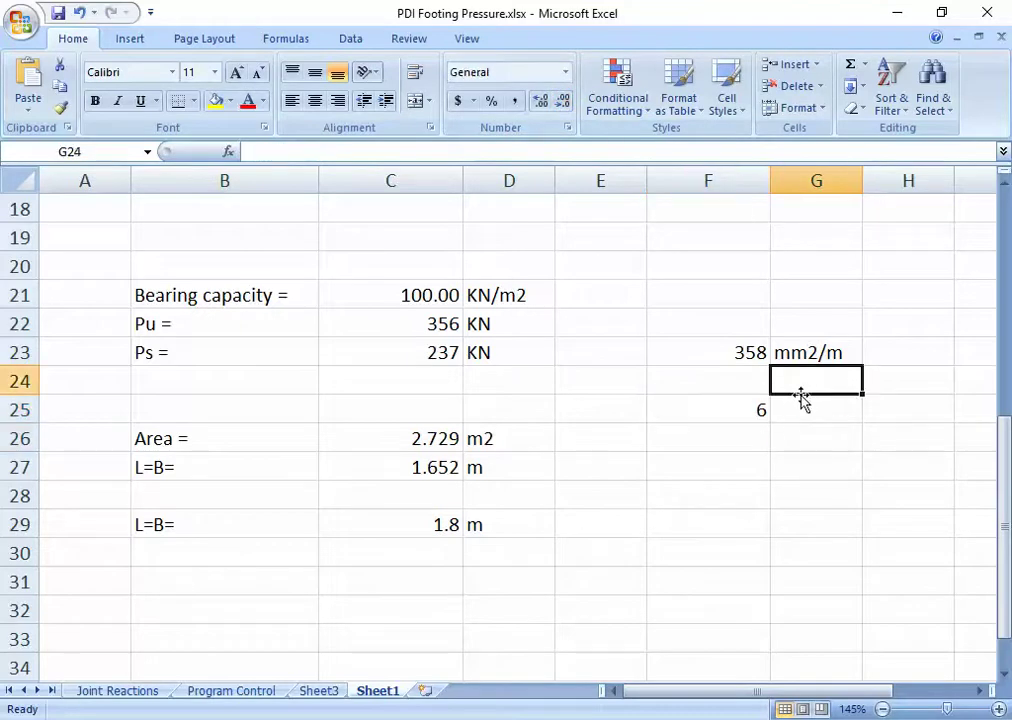
click(796, 412)
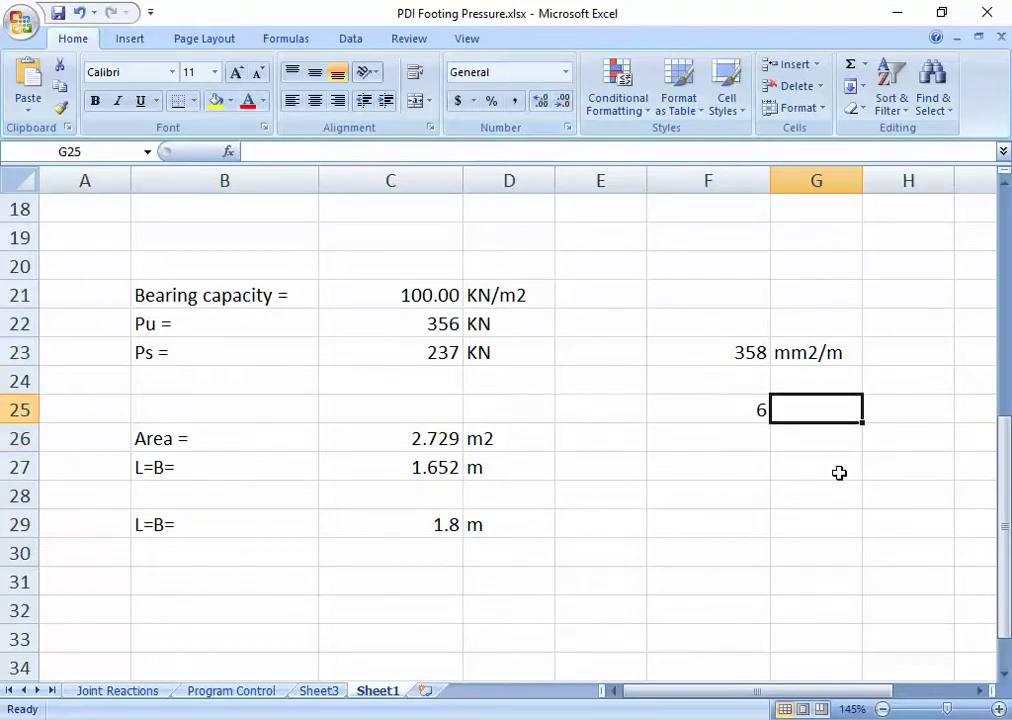
click(762, 351)
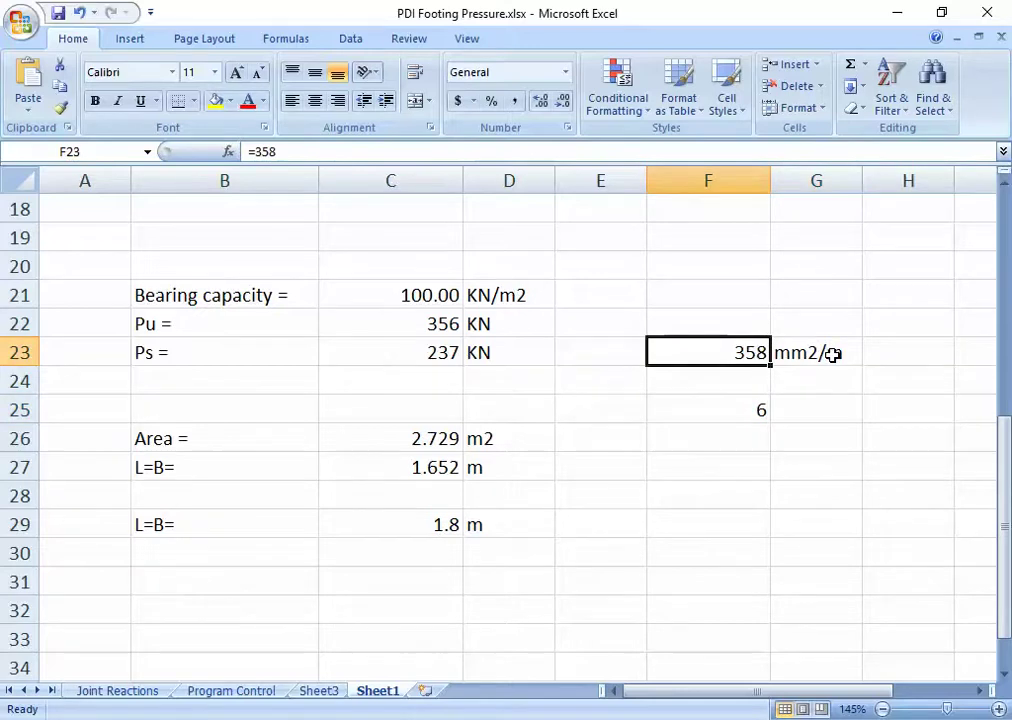
click(738, 407)
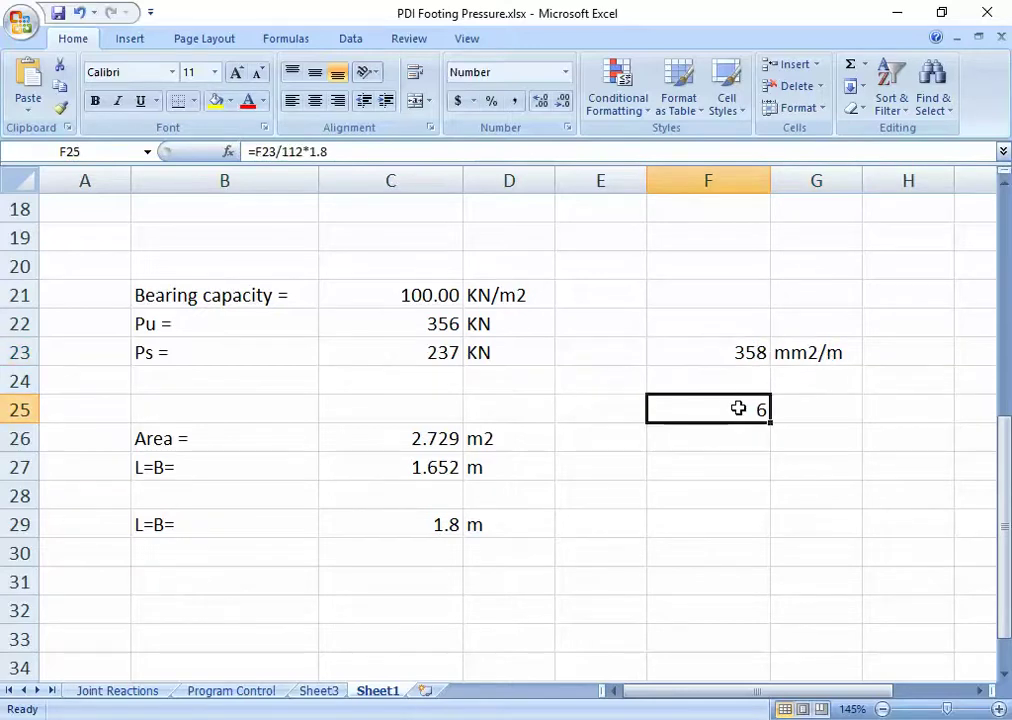
Format the bar count in F25 to show three decimal places.
click(540, 101)
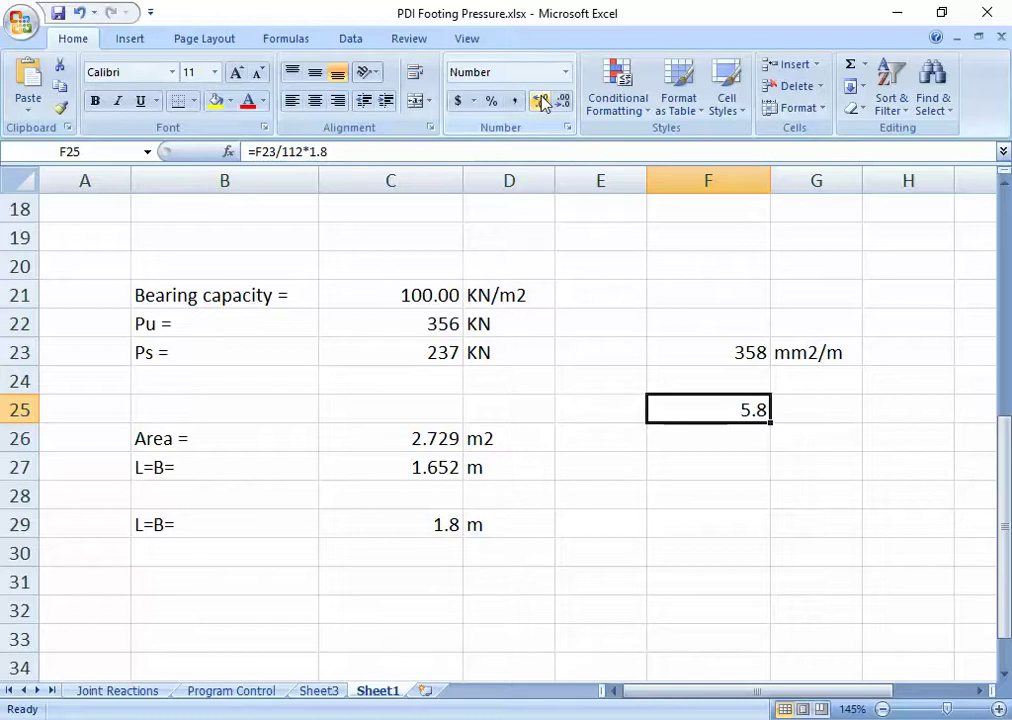
click(540, 101)
click(541, 101)
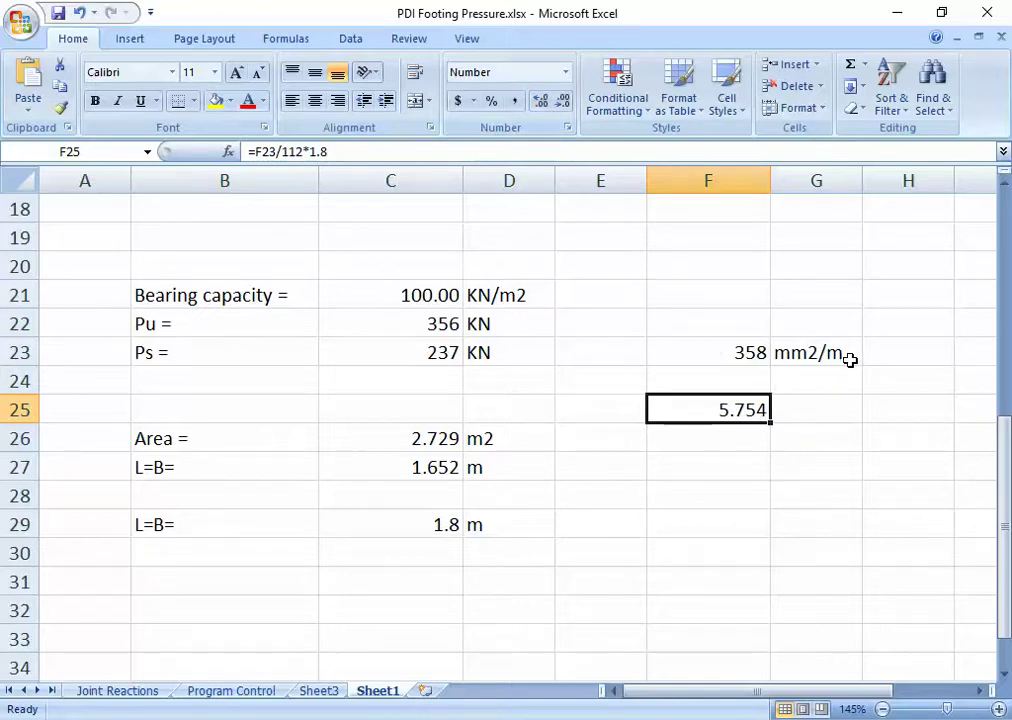
Remove the footing width multiplier from the F25 formula, leaving =F23/112 for the number of bars per metre.
double_click(745, 409)
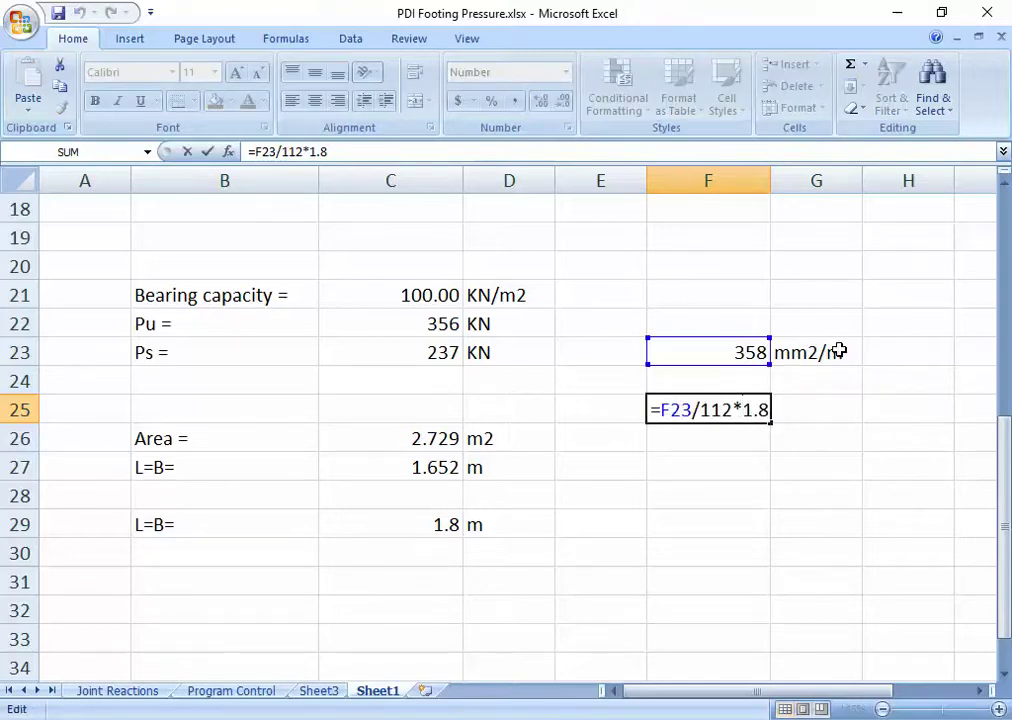
key(Return)
click(761, 406)
double_click(760, 404)
drag(737, 408, 795, 410)
key(Delete)
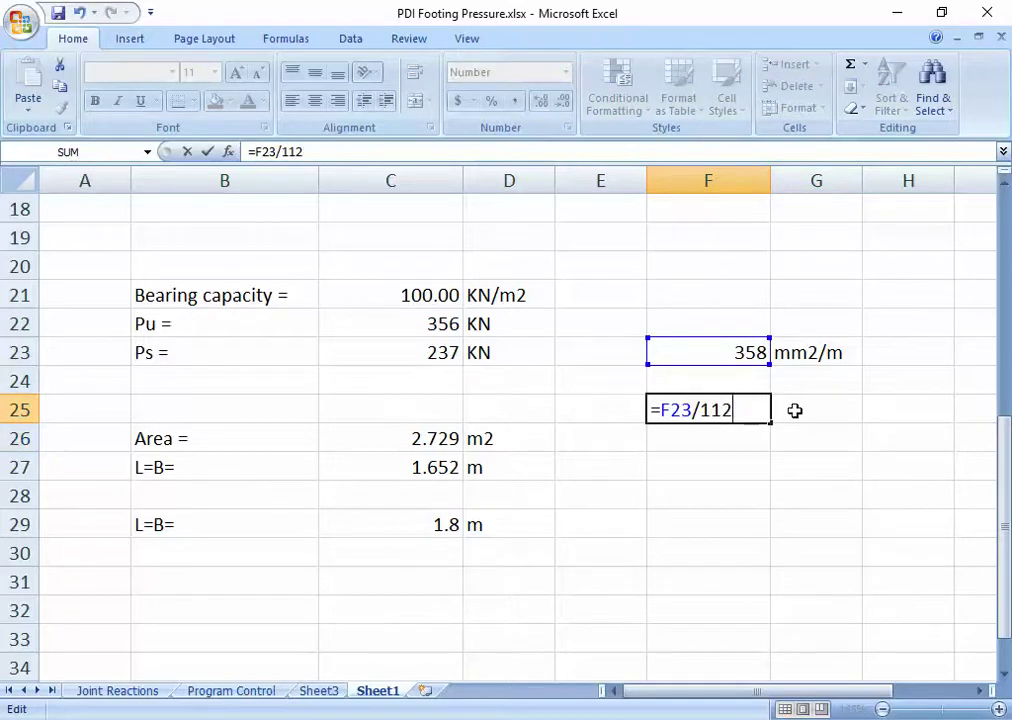
key(Return)
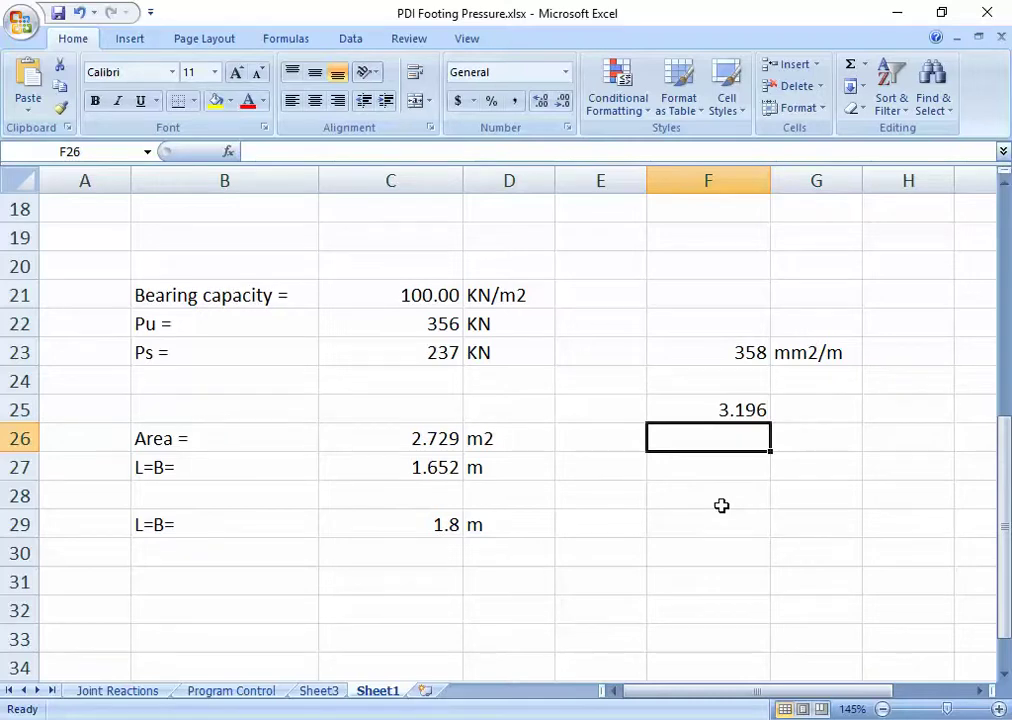
Switch to SAFE and display the strip moment diagram of the DEAD load case for strip layers A and B.
key(alt+Tab)
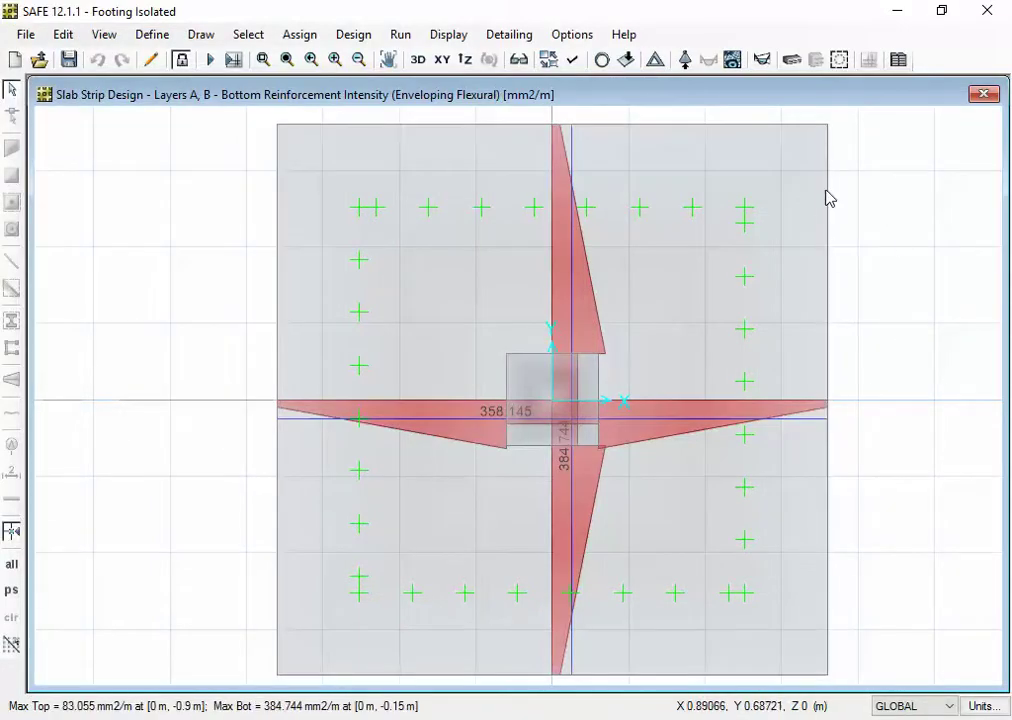
click(527, 45)
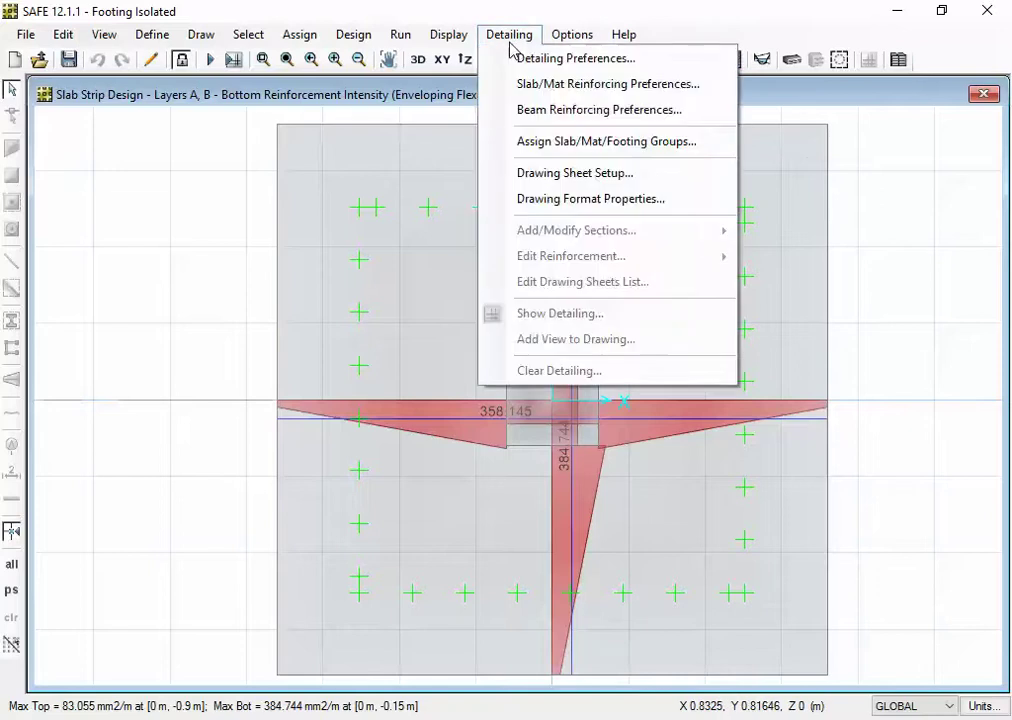
mouse_move(432, 34)
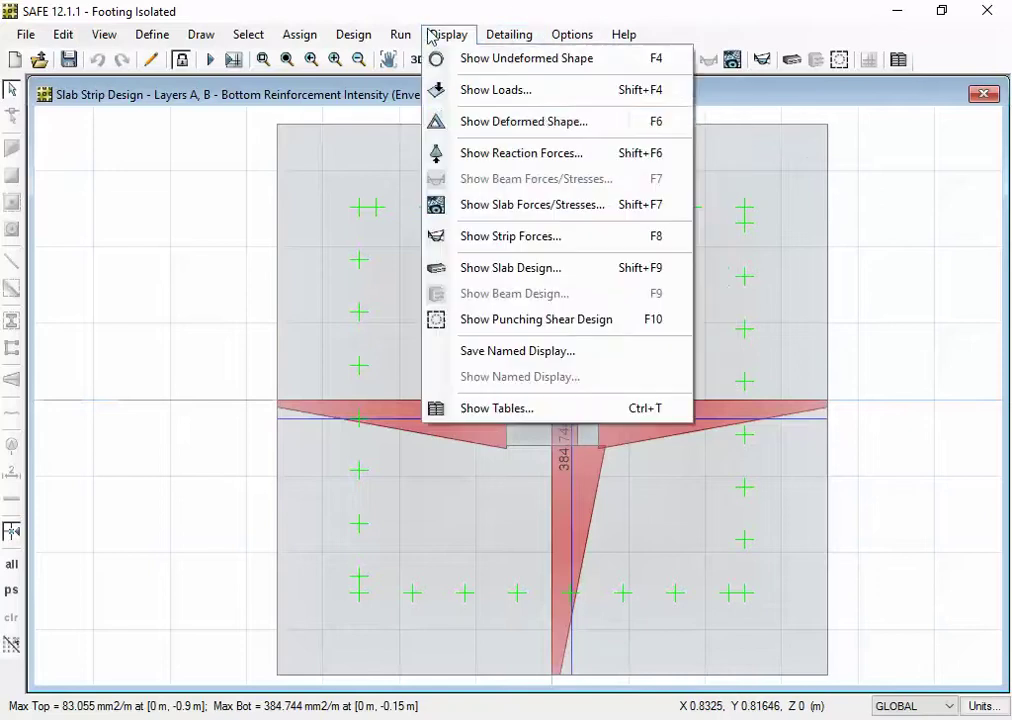
click(469, 238)
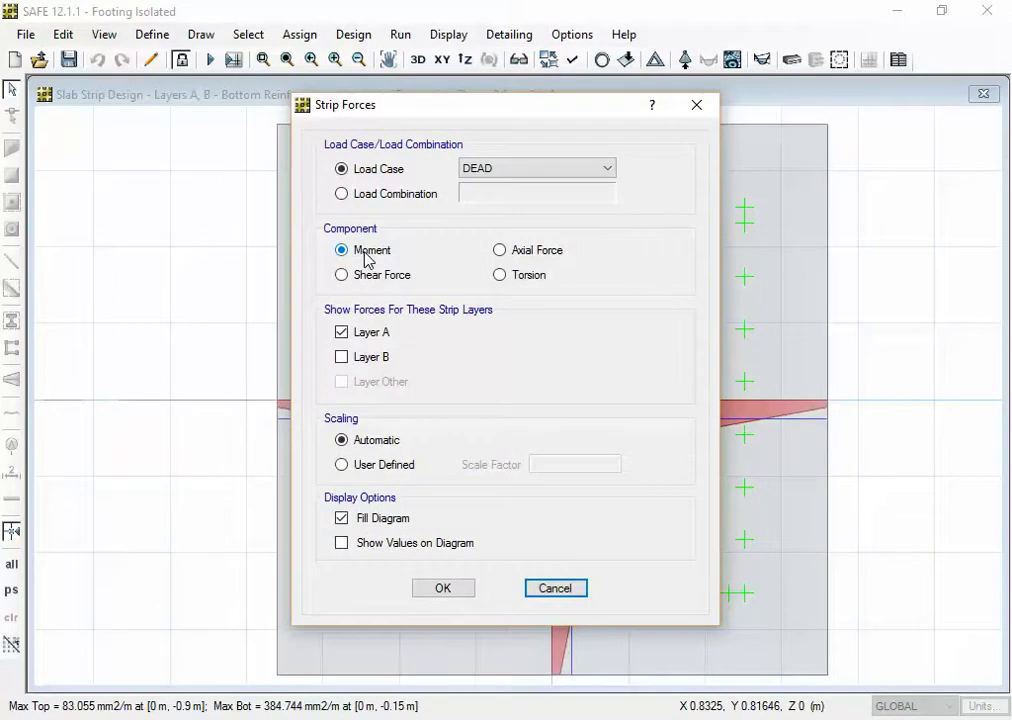
click(355, 362)
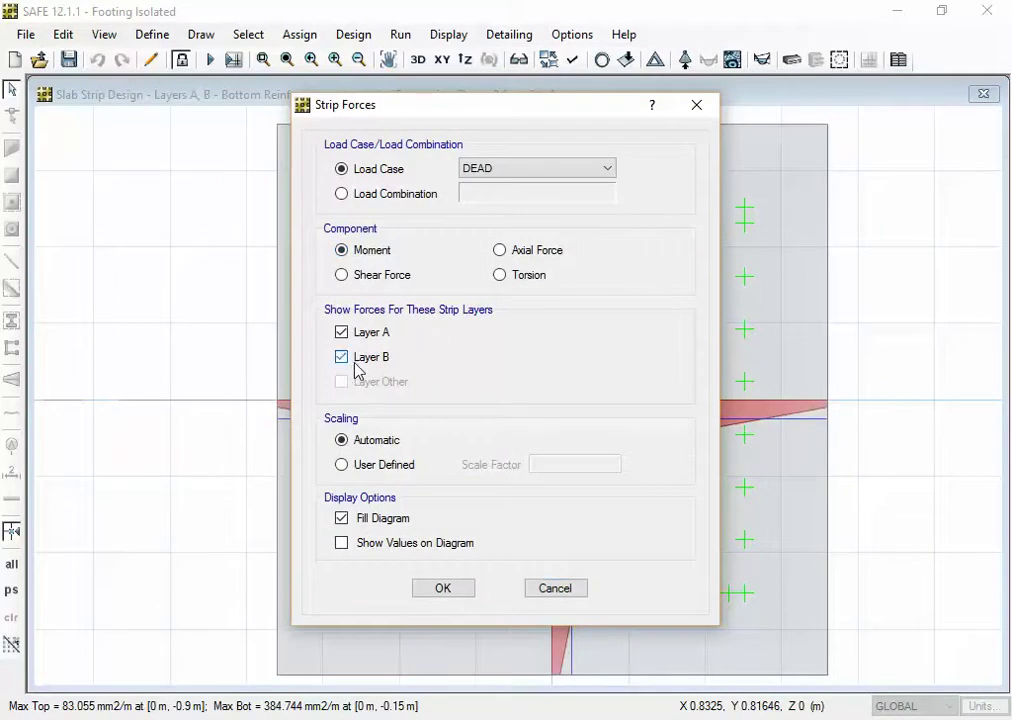
click(468, 591)
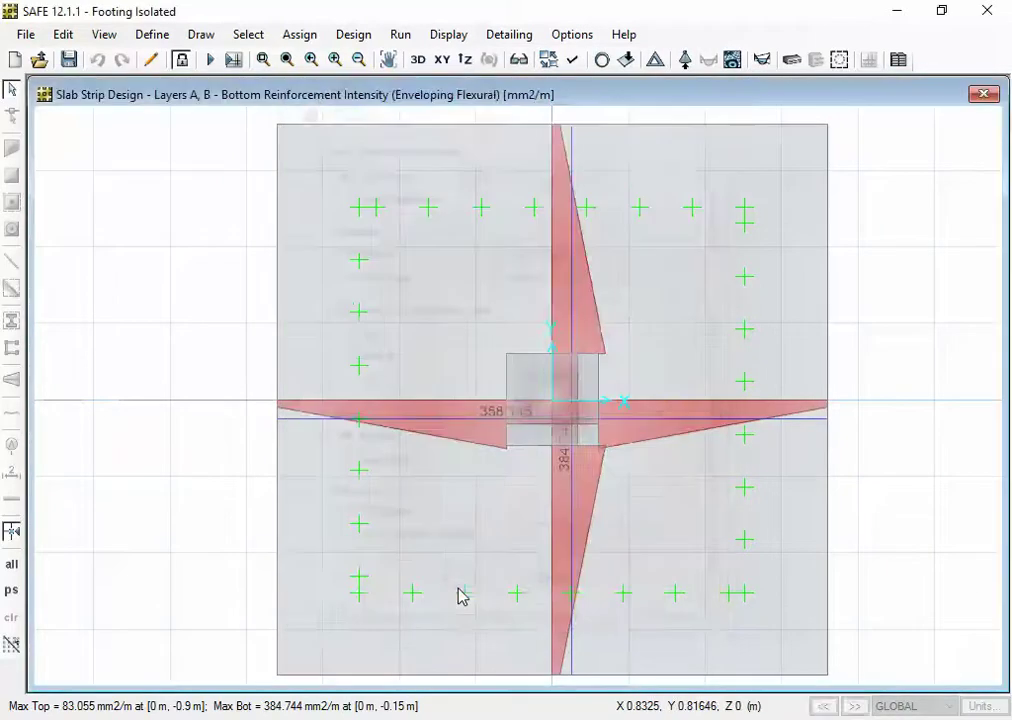
click(437, 40)
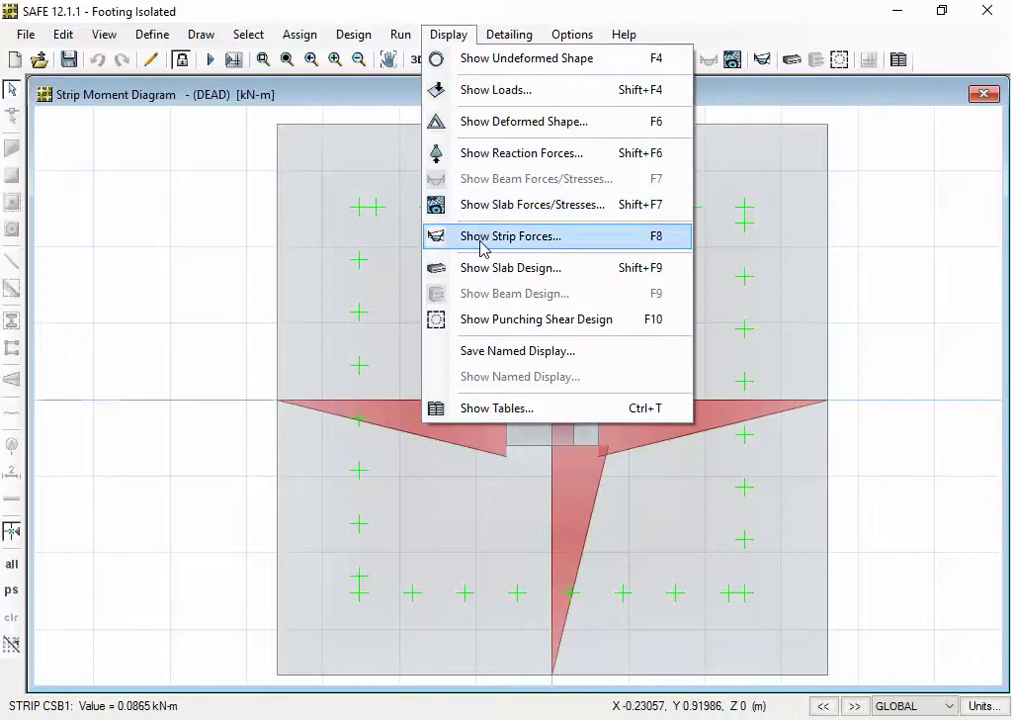
click(484, 238)
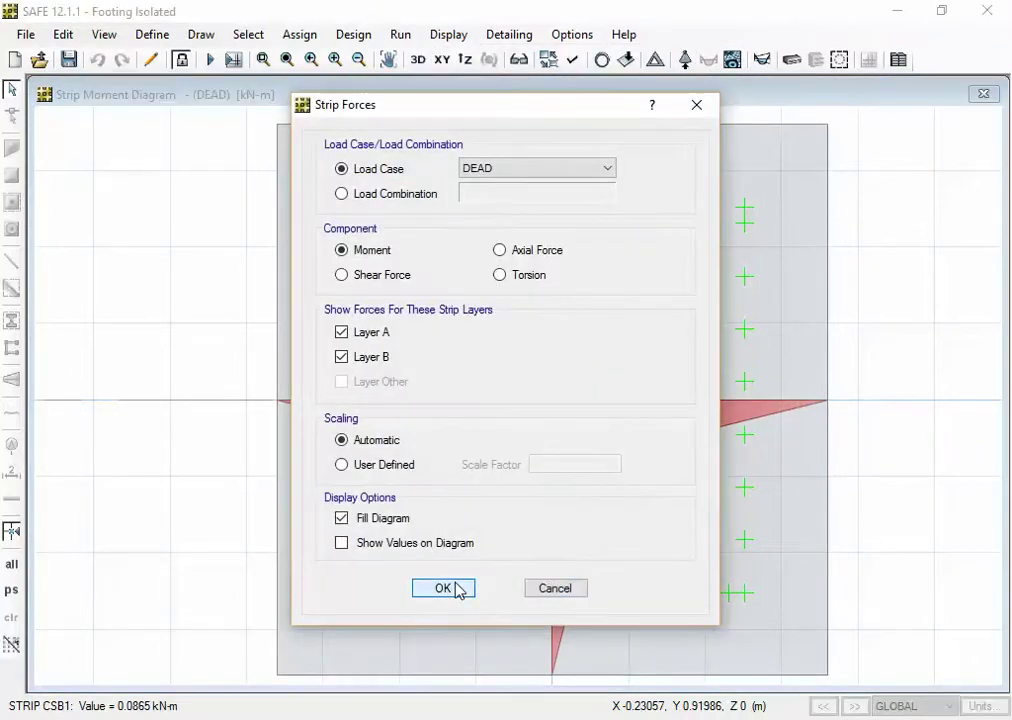
click(458, 590)
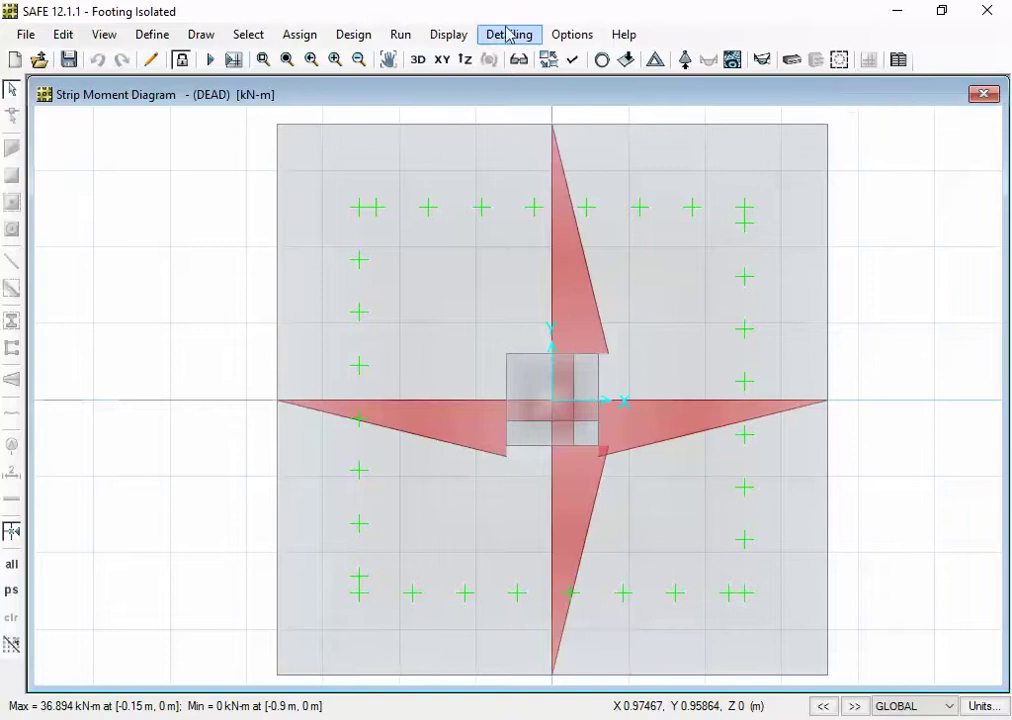
View the footing's punching shear design, and display the DEAD strip moment diagram for layers A and B again.
click(445, 34)
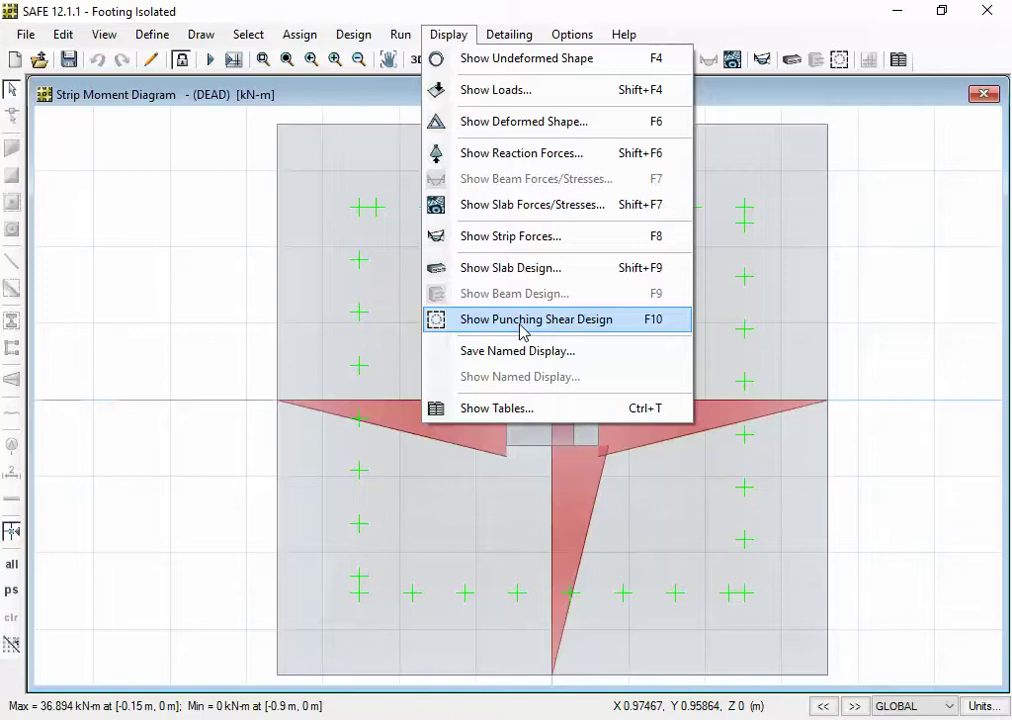
click(525, 329)
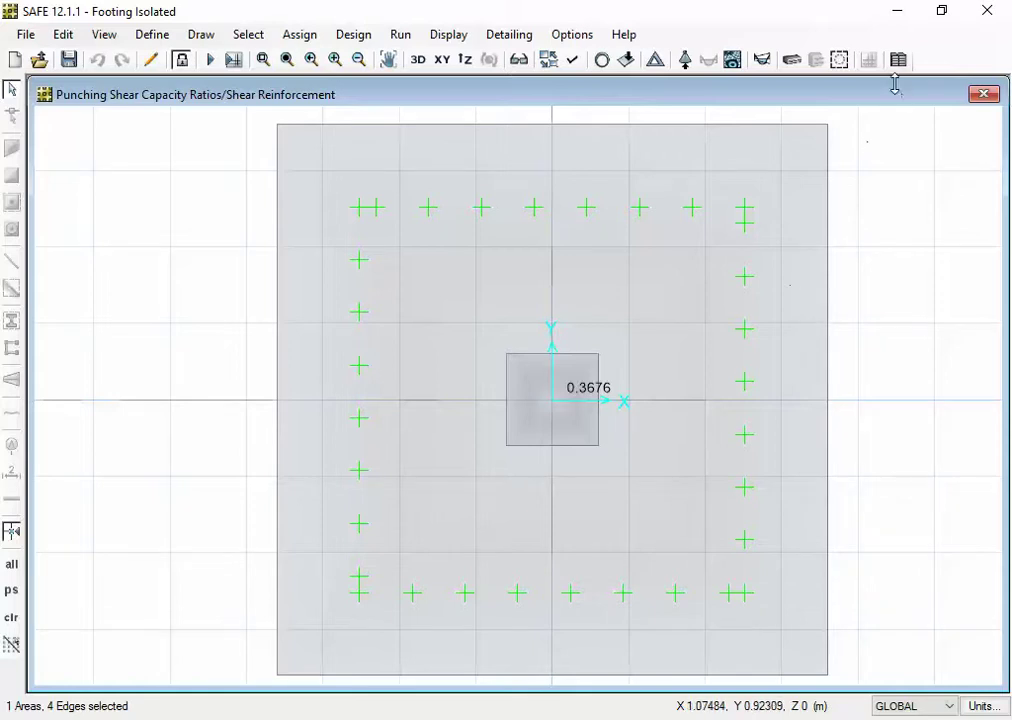
click(762, 62)
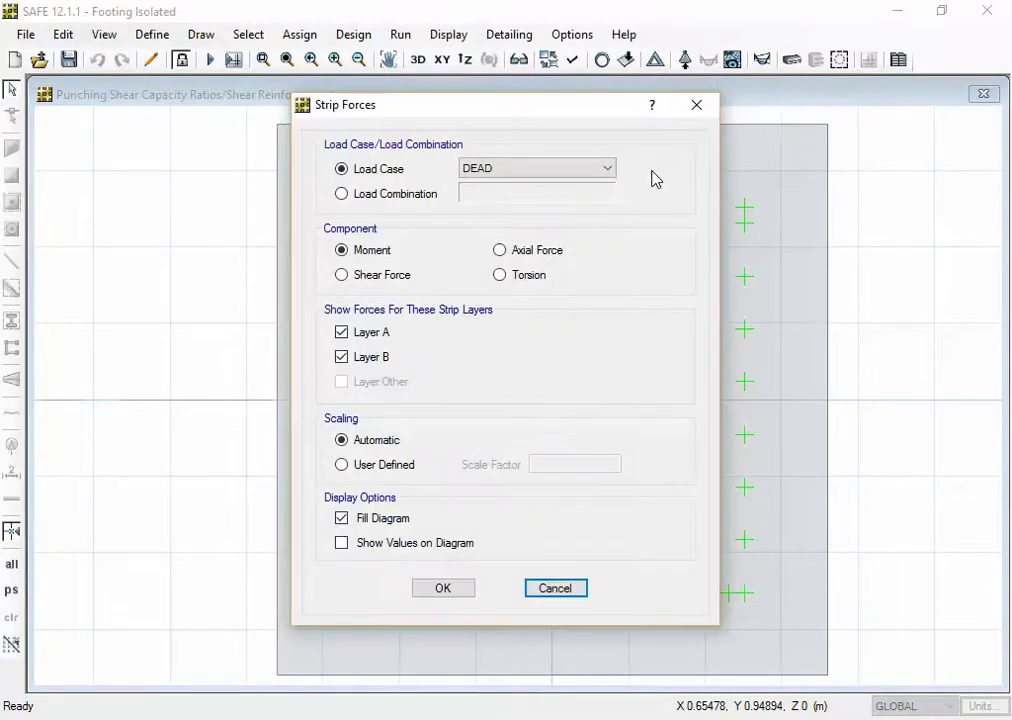
click(457, 592)
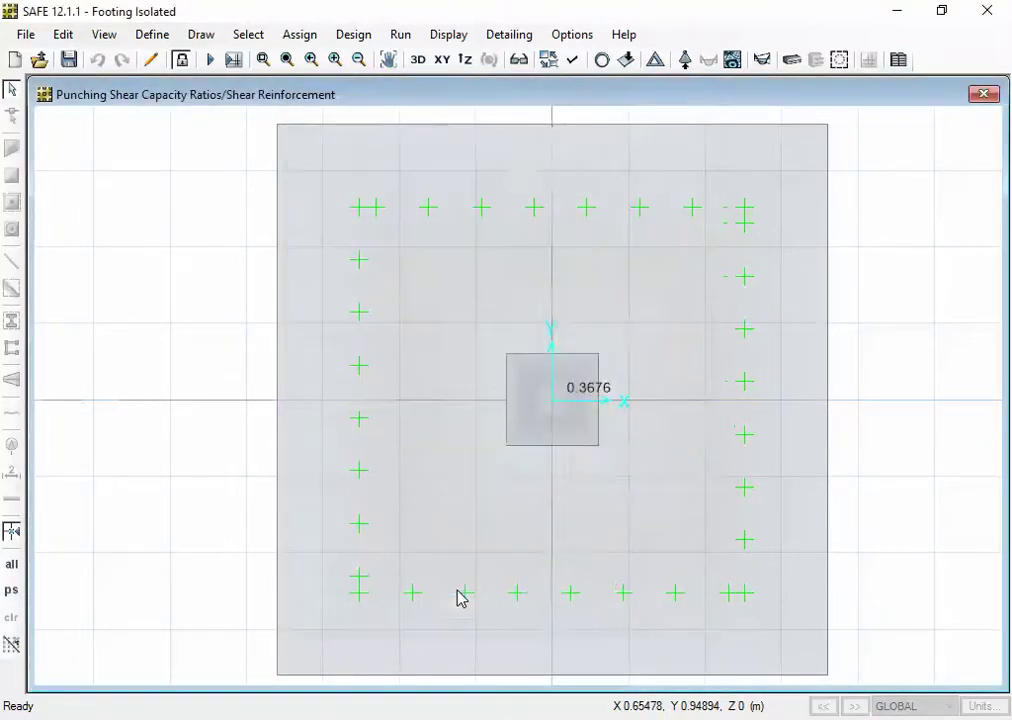
Display the strip-based slab design as Shear Reinforcement intensity for layers A and B.
click(447, 34)
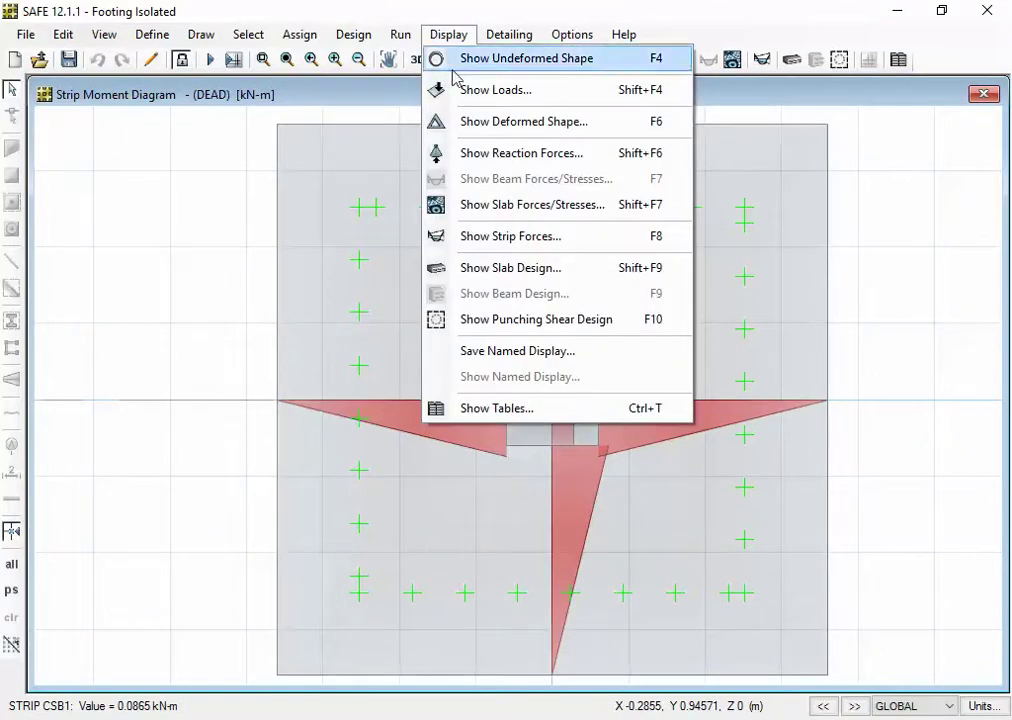
click(497, 272)
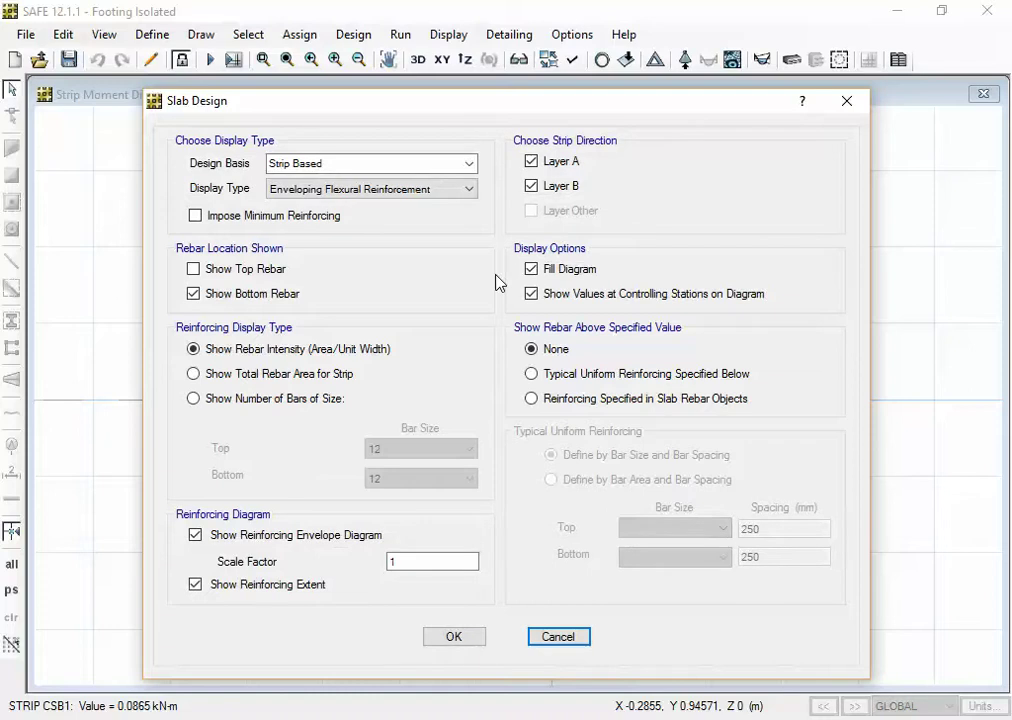
click(407, 192)
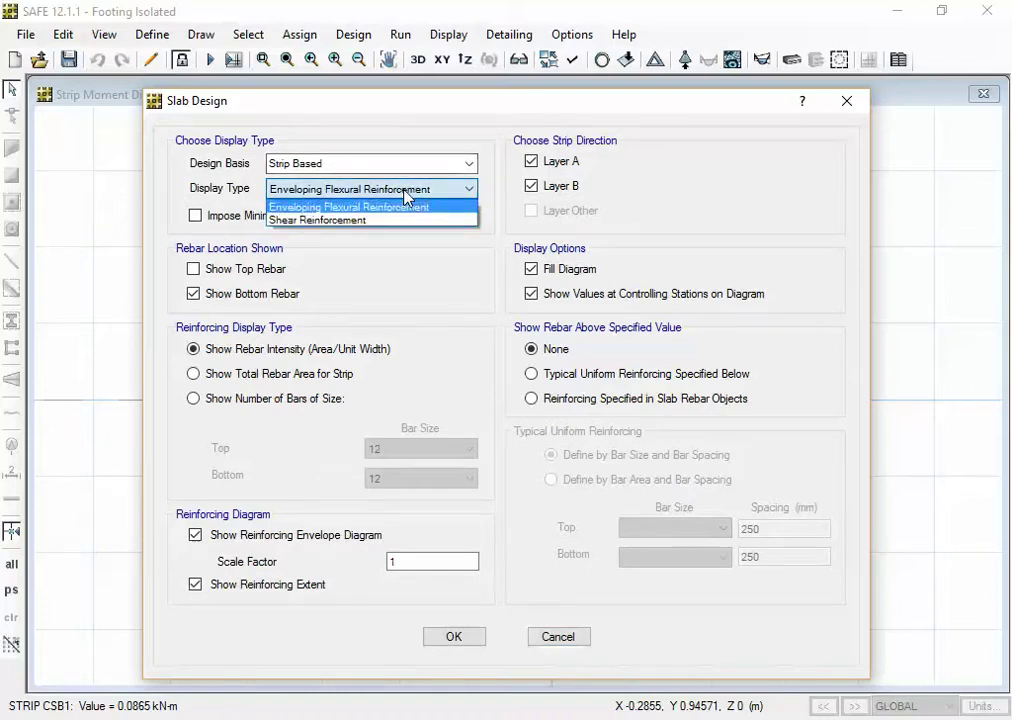
click(387, 218)
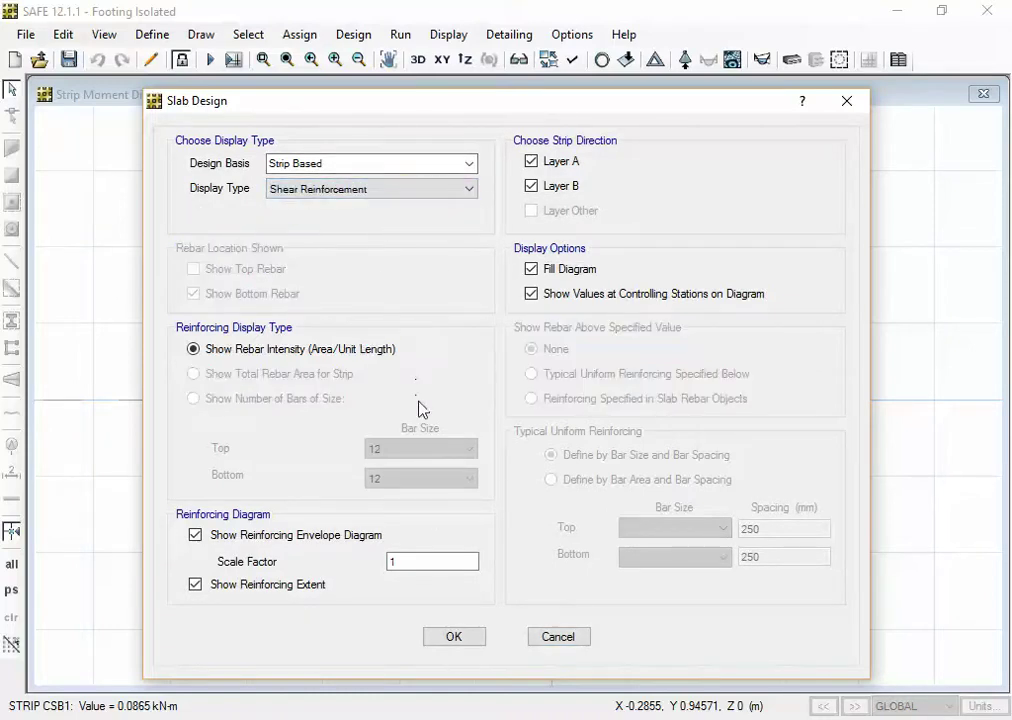
click(455, 637)
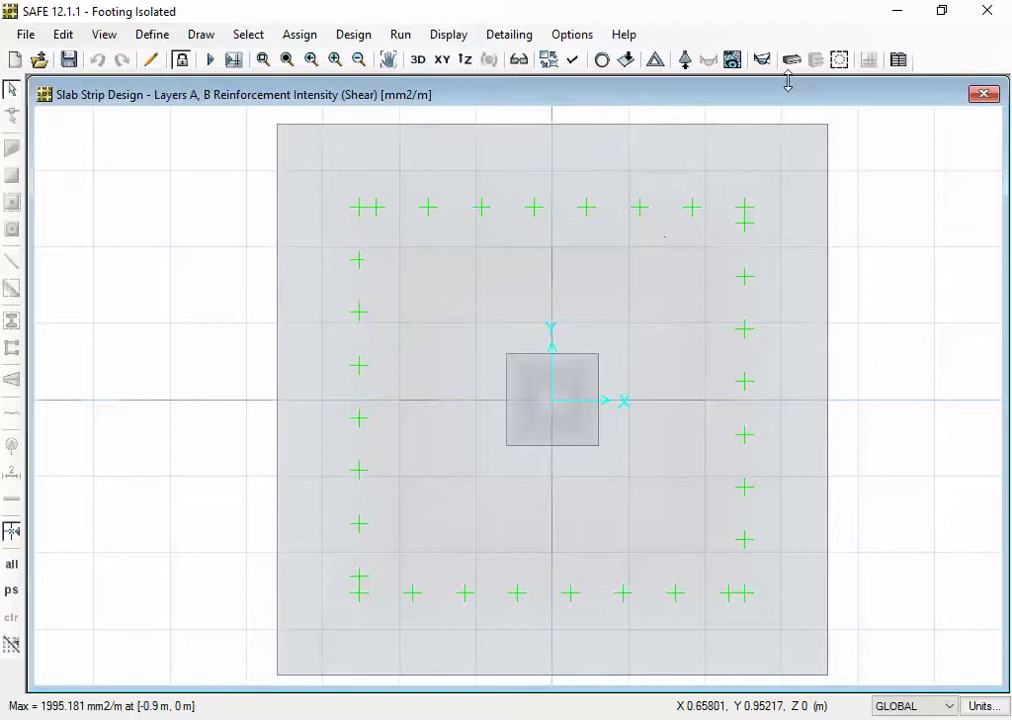
Reopen the slab design display settings and set the display type to Enveloping Flexural Reinforcement.
click(455, 38)
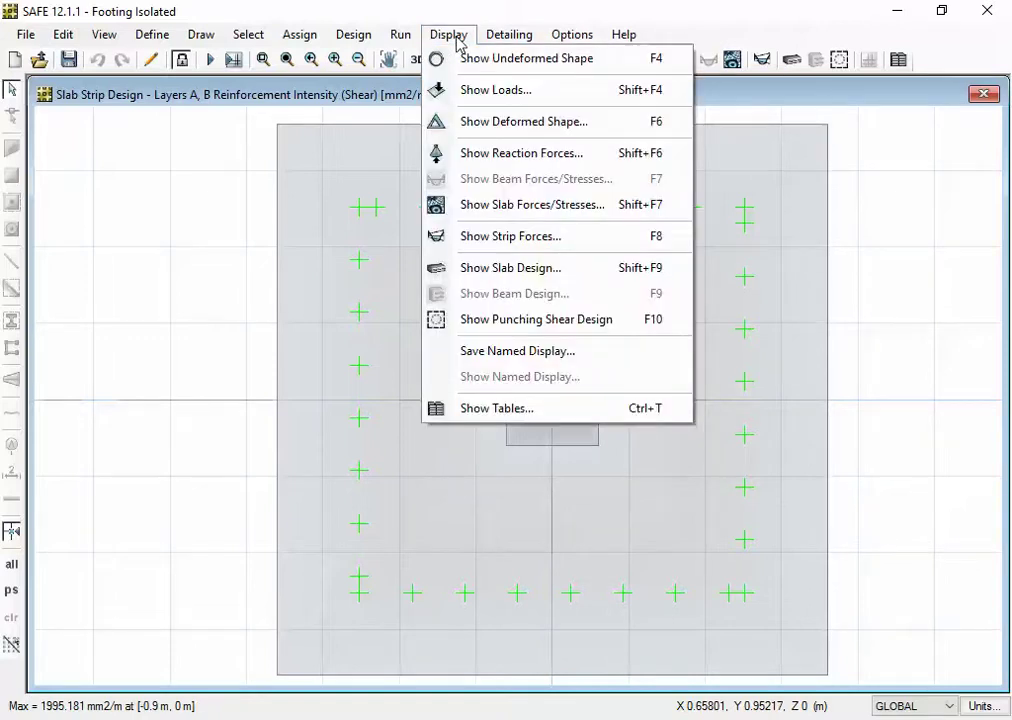
click(472, 268)
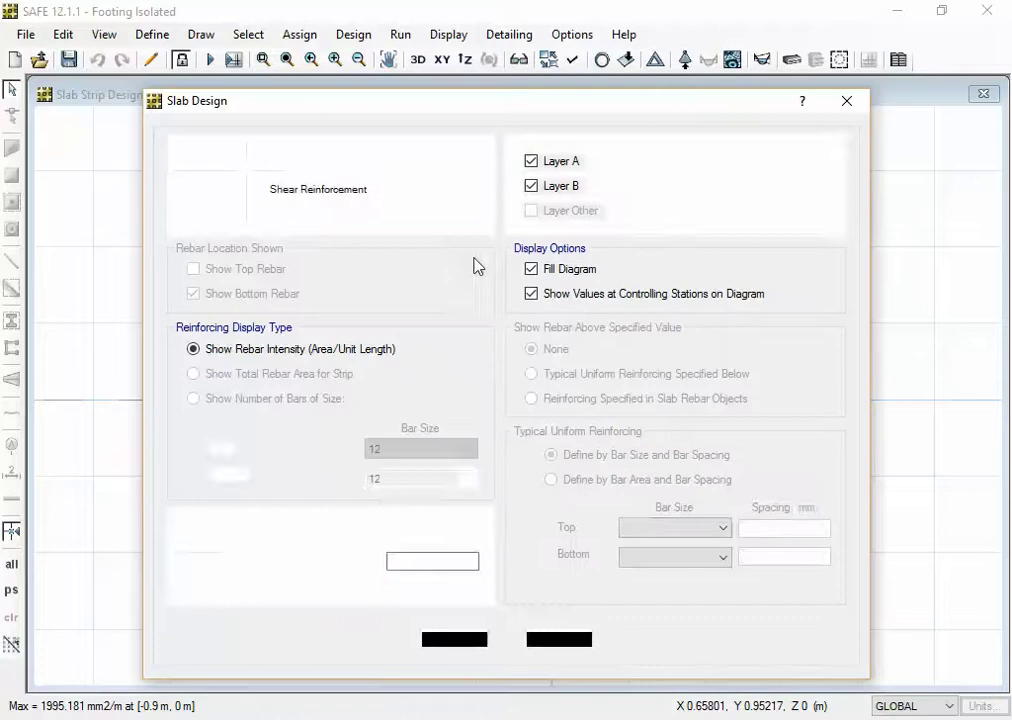
click(437, 196)
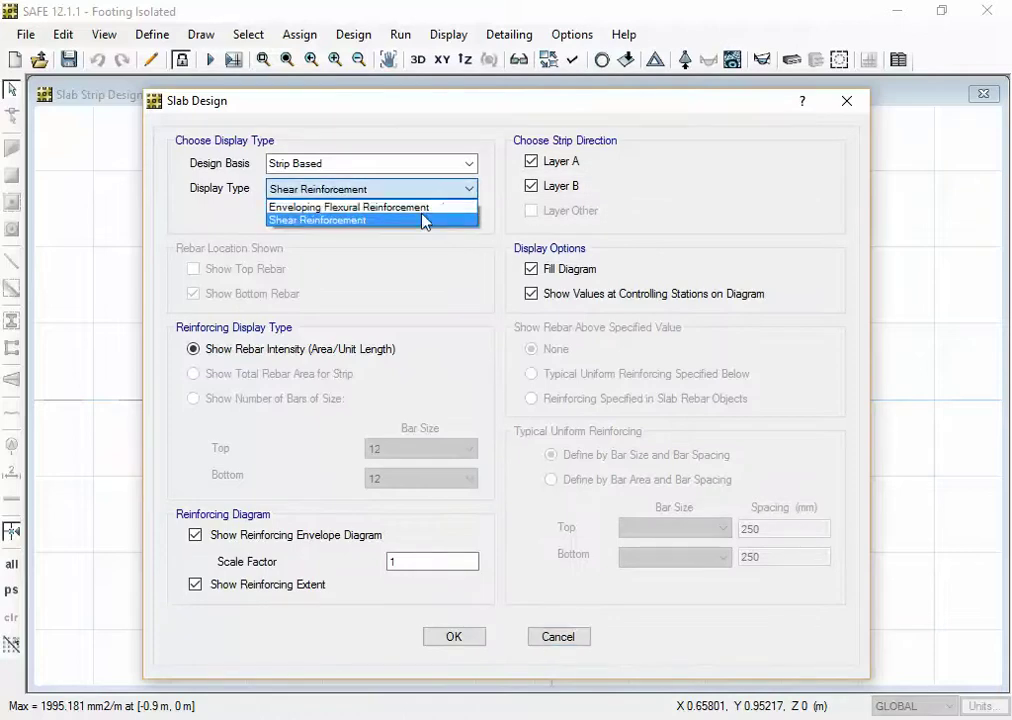
click(422, 205)
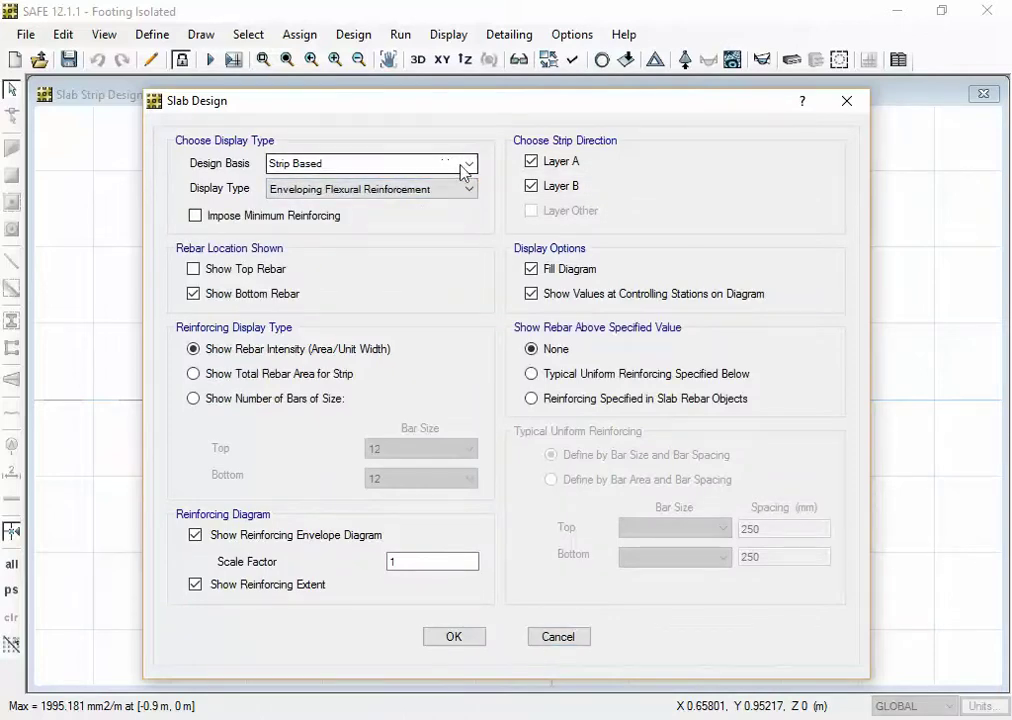
Set the slab design basis to Finite Element Based.
click(468, 164)
click(468, 164)
click(468, 164)
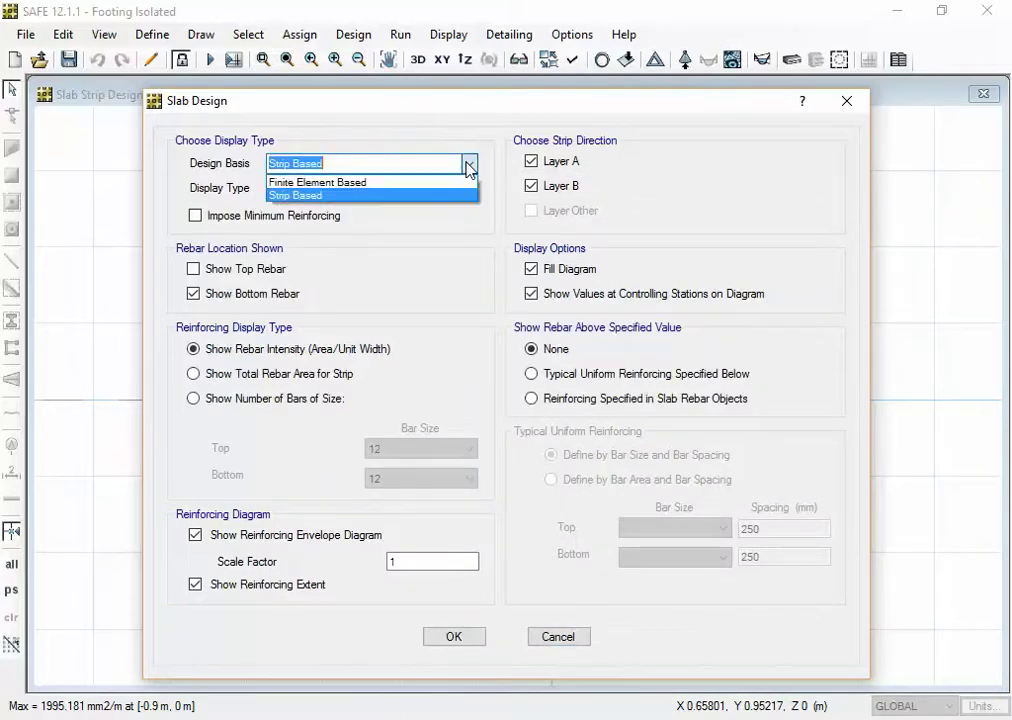
click(468, 164)
click(468, 164)
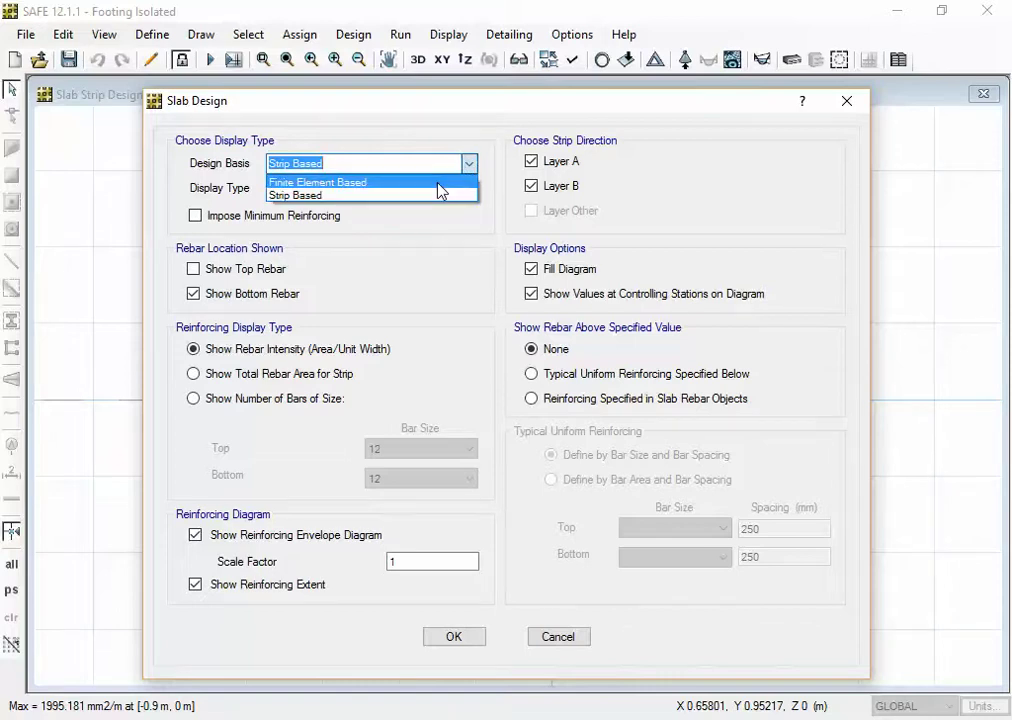
click(437, 183)
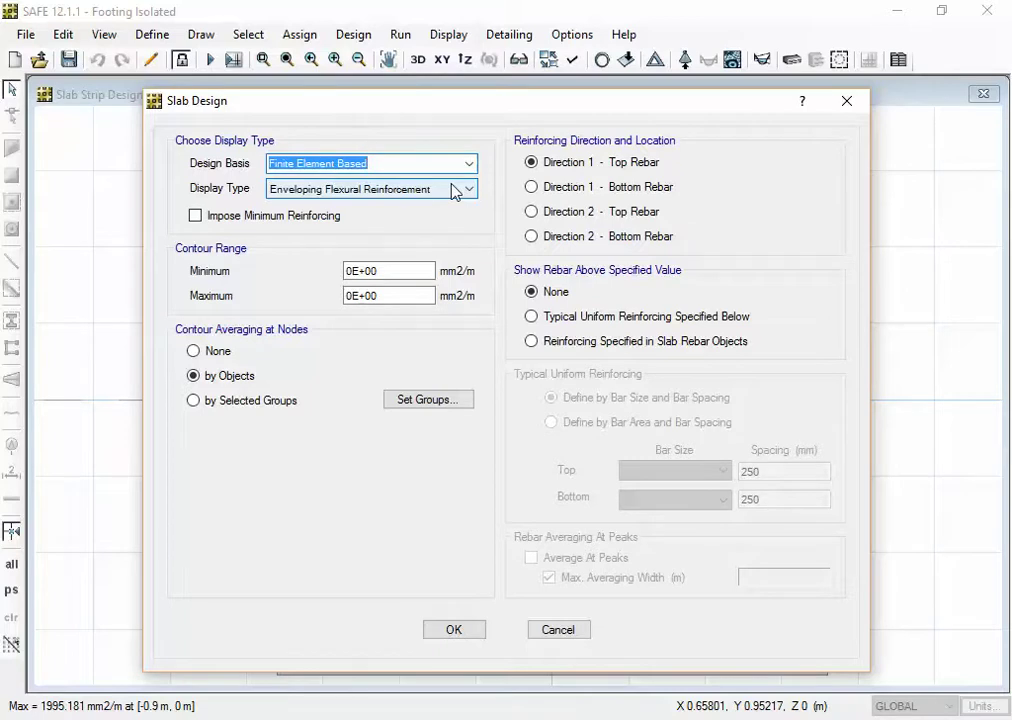
Switch the slab design basis to Strip Based and return it to Finite Element Based.
click(468, 164)
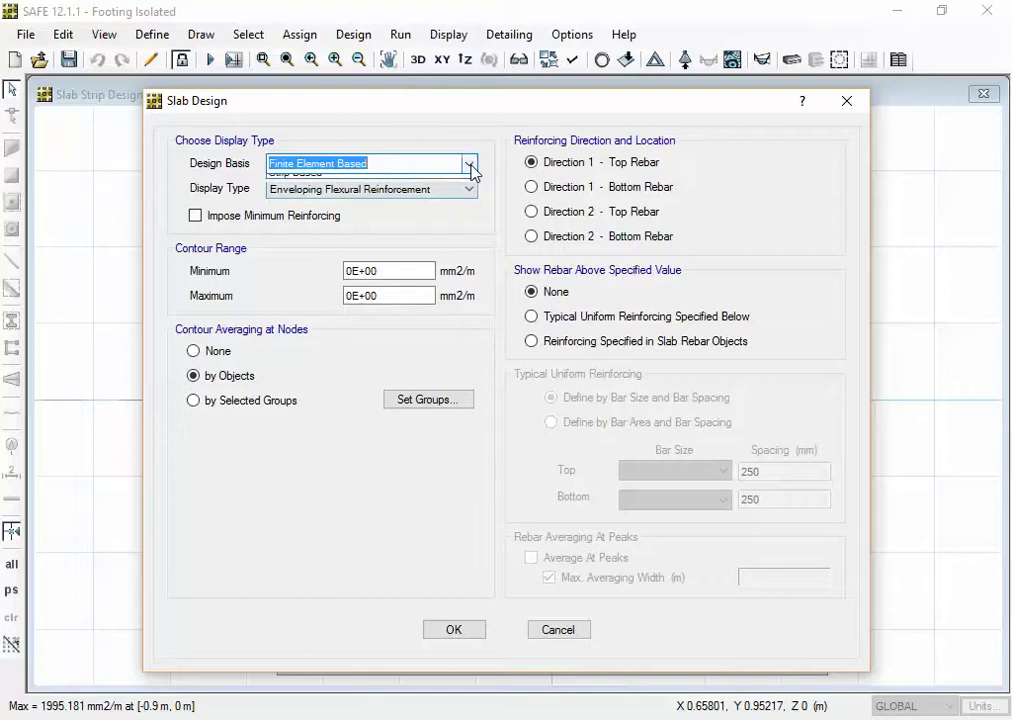
click(469, 165)
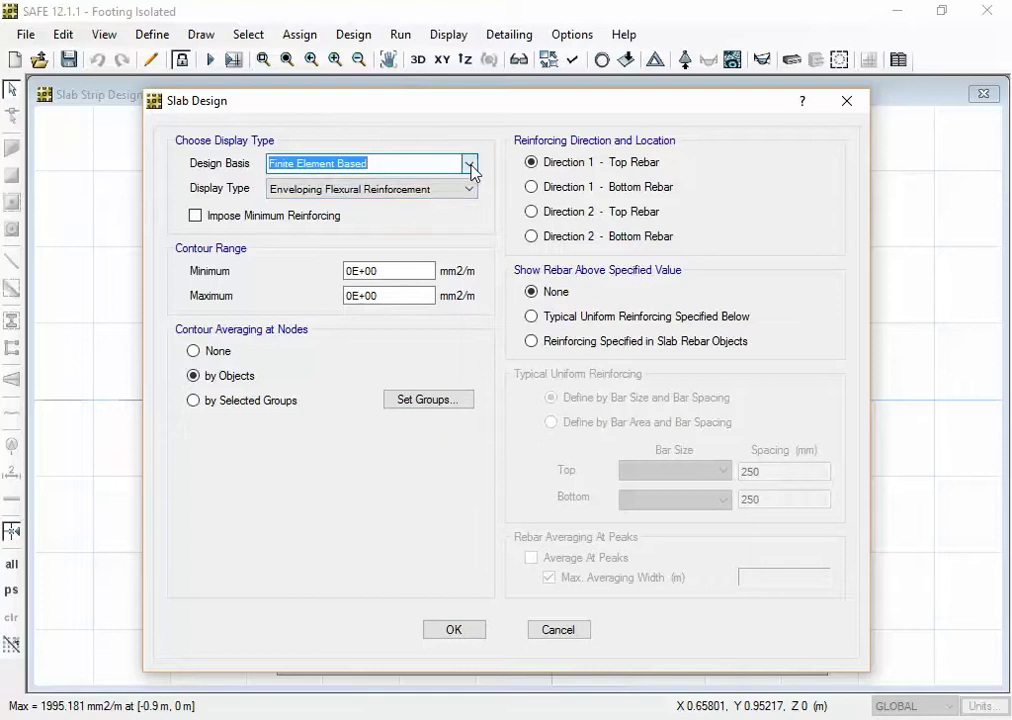
click(469, 165)
click(469, 165)
click(469, 165)
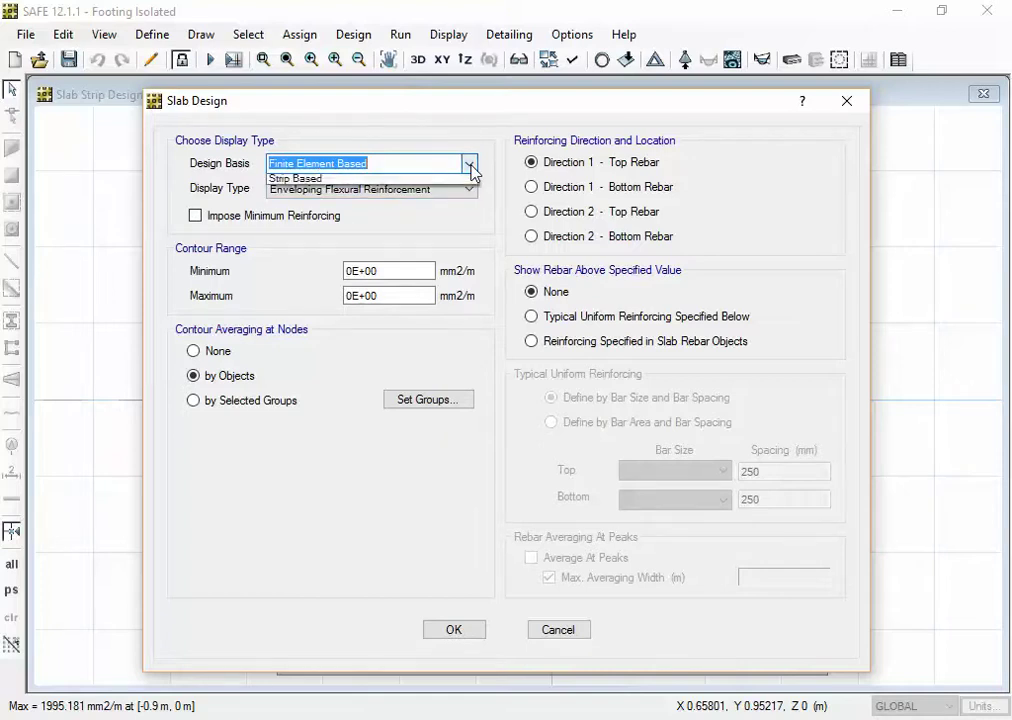
click(424, 196)
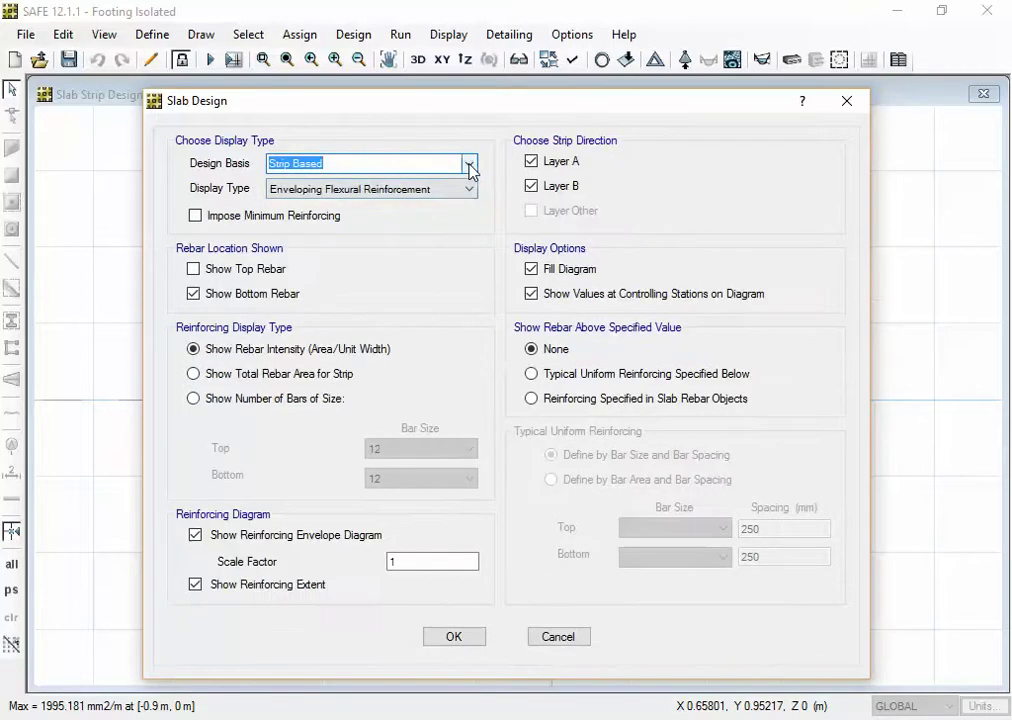
click(469, 165)
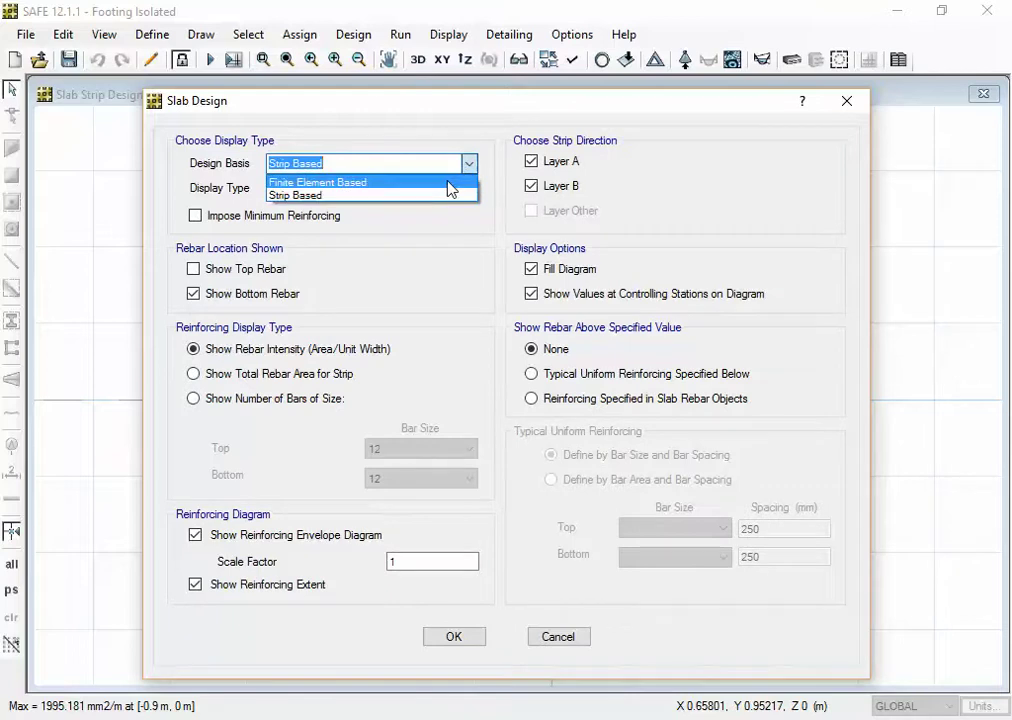
click(450, 182)
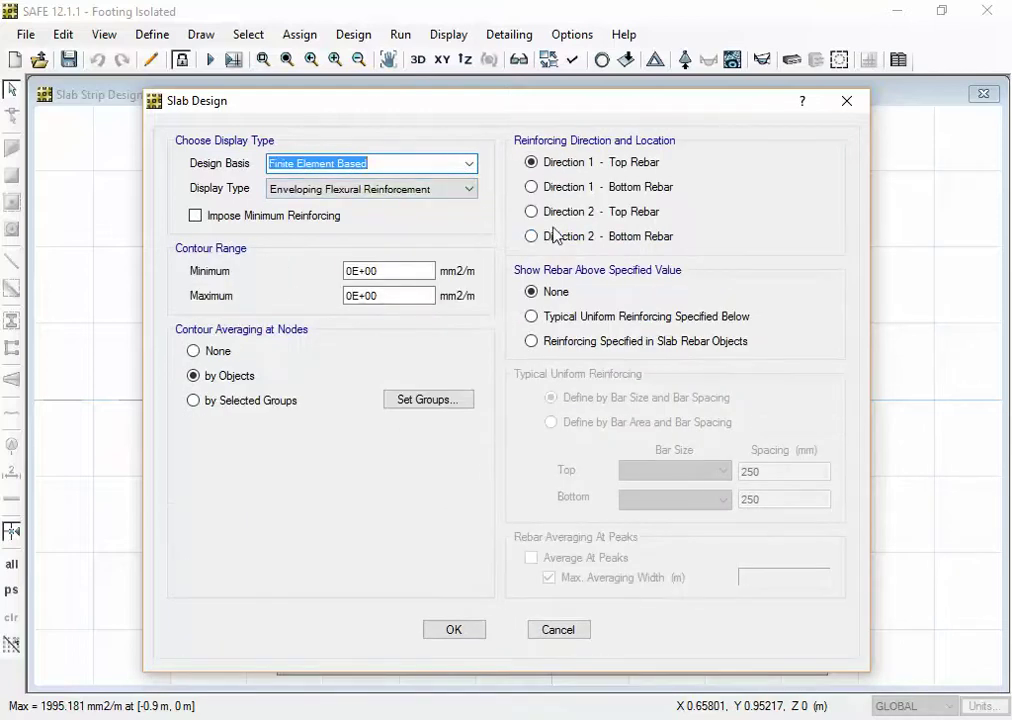
Display the finite element based enveloping flexural reinforcement contours for Direction 1 - Bottom Rebar.
click(565, 190)
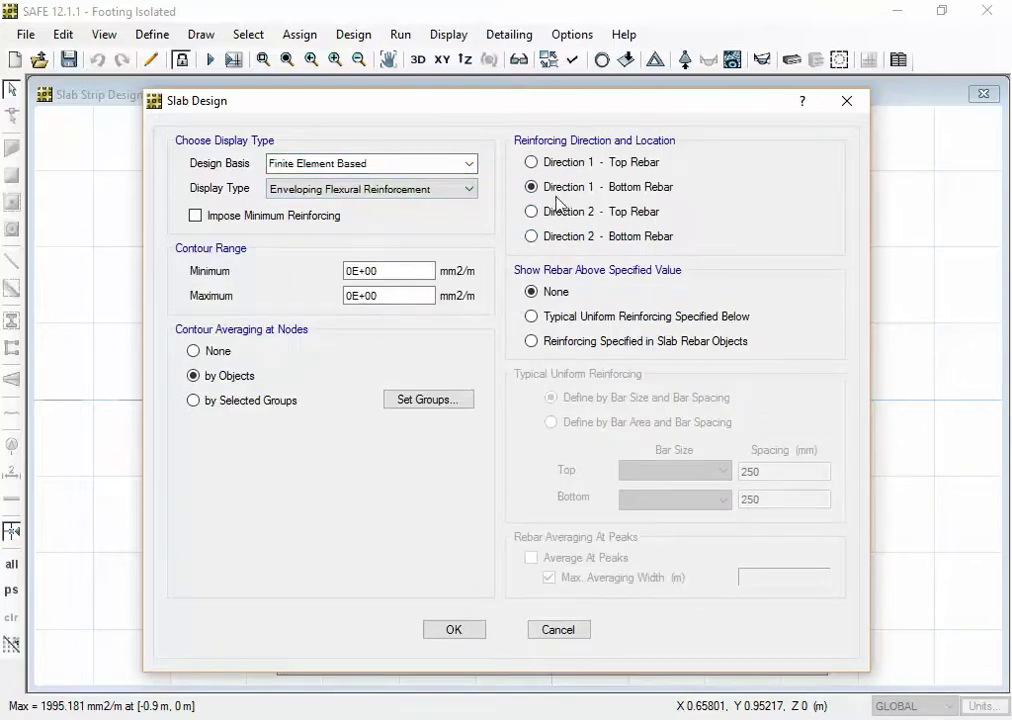
click(542, 238)
click(553, 191)
click(463, 631)
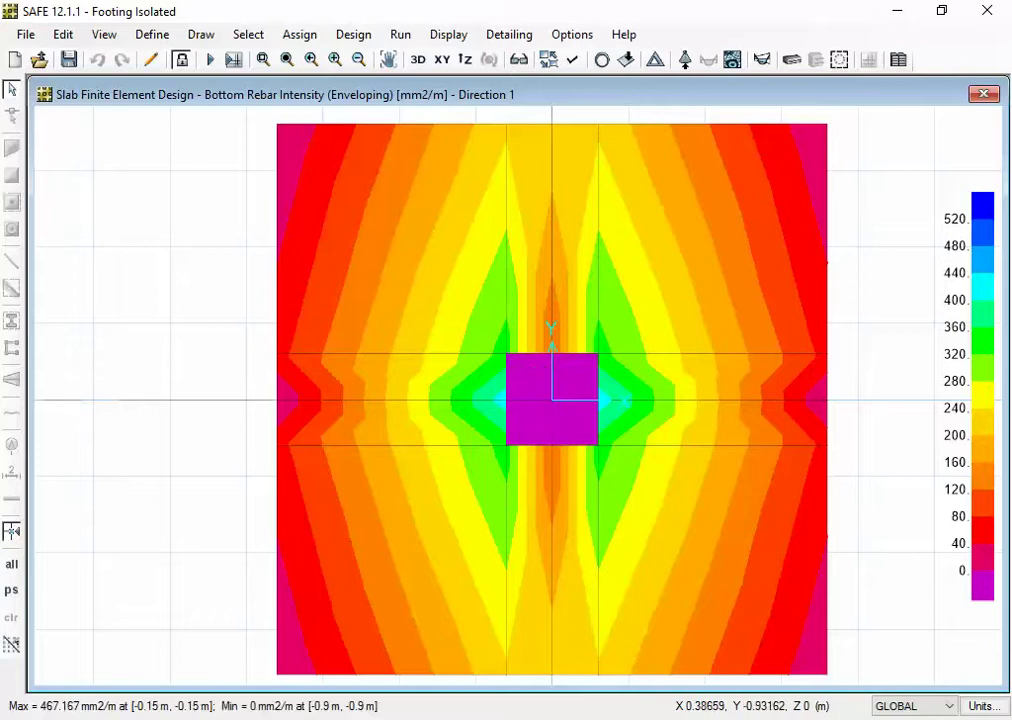
Switch to the PDI Footing Pressure workbook in Excel and enter the spacing label "S=" in cell F26.
key(alt+Tab)
click(733, 410)
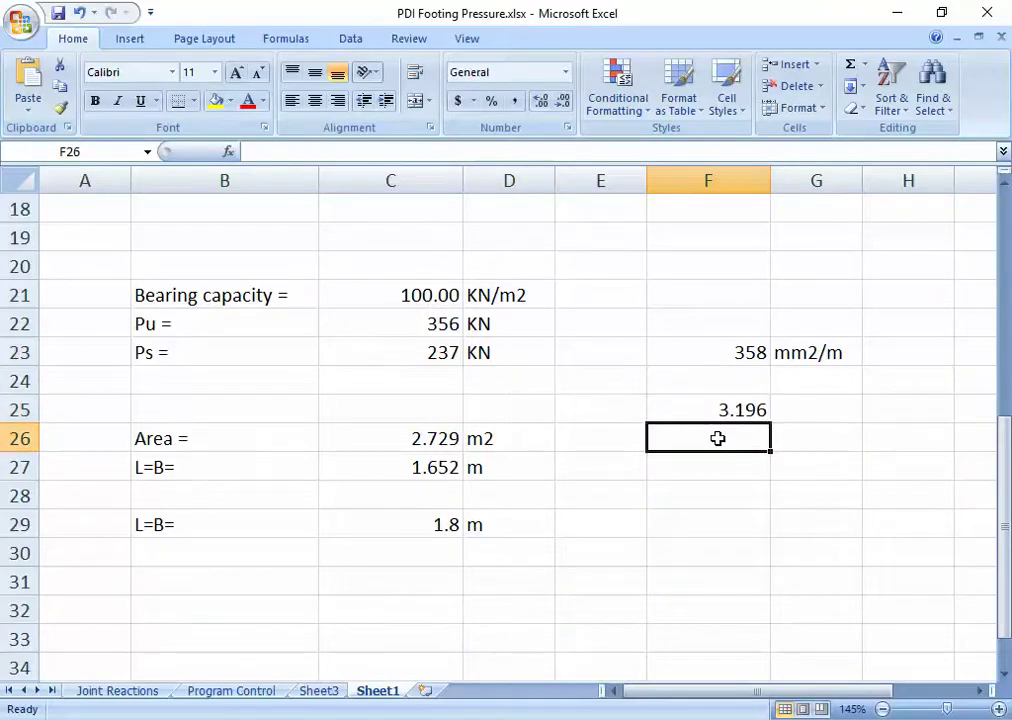
text(s)
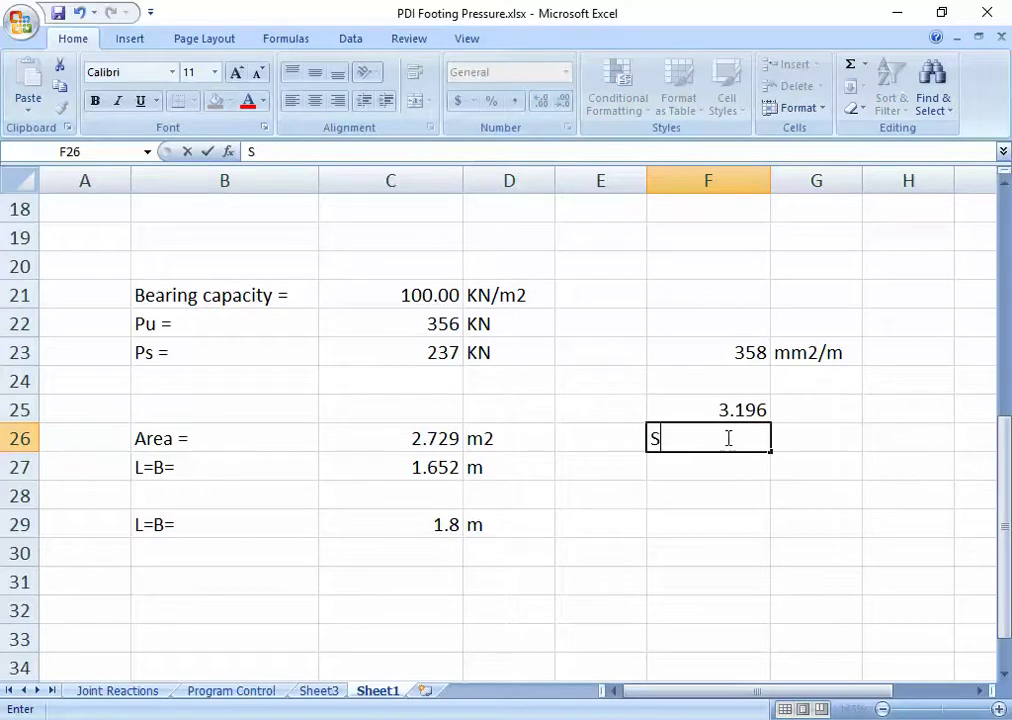
Write the bar spacing expression 1000*ast/Ast as plain text in cell G26.
click(799, 447)
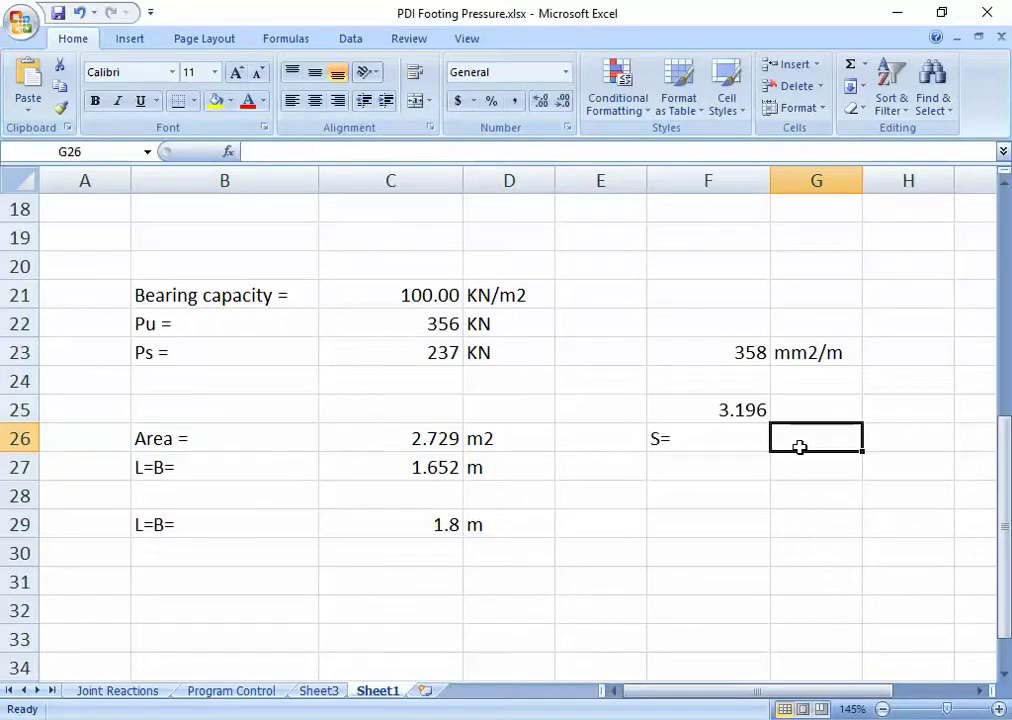
text(1000*)
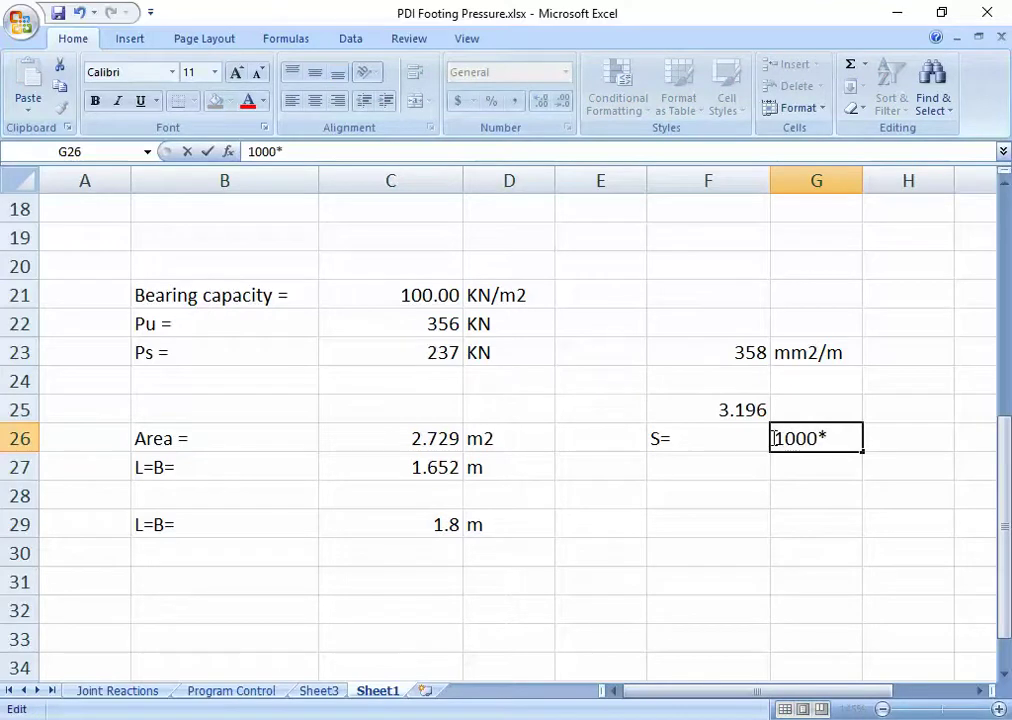
text(=)
click(798, 484)
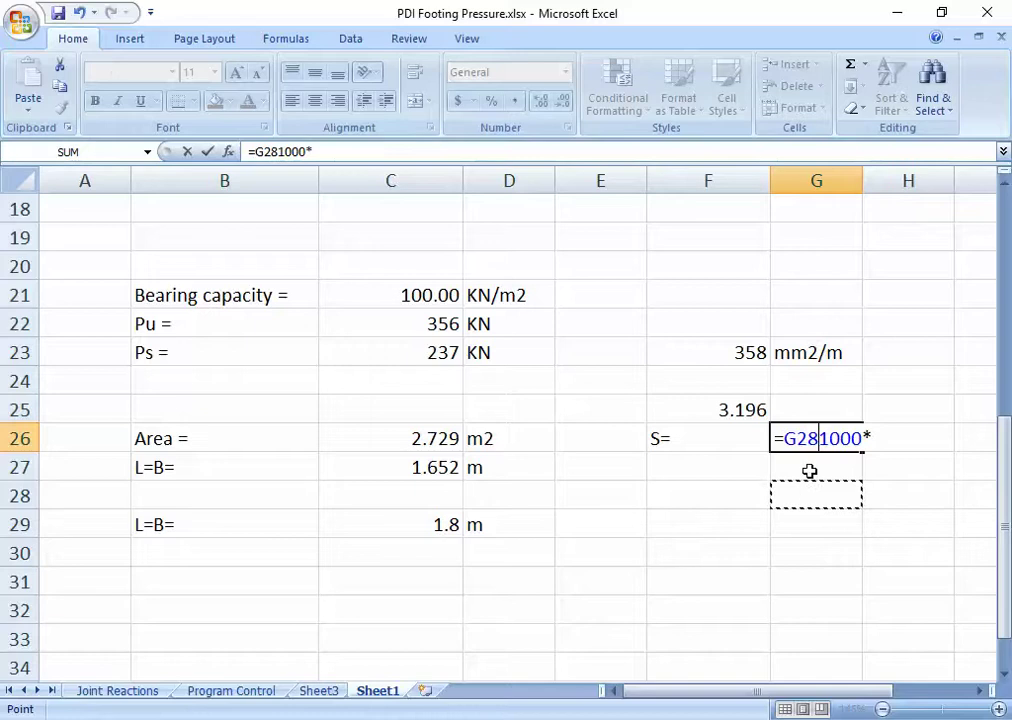
key(BackSpace)
key(BackSpace)
key(BackSpace)
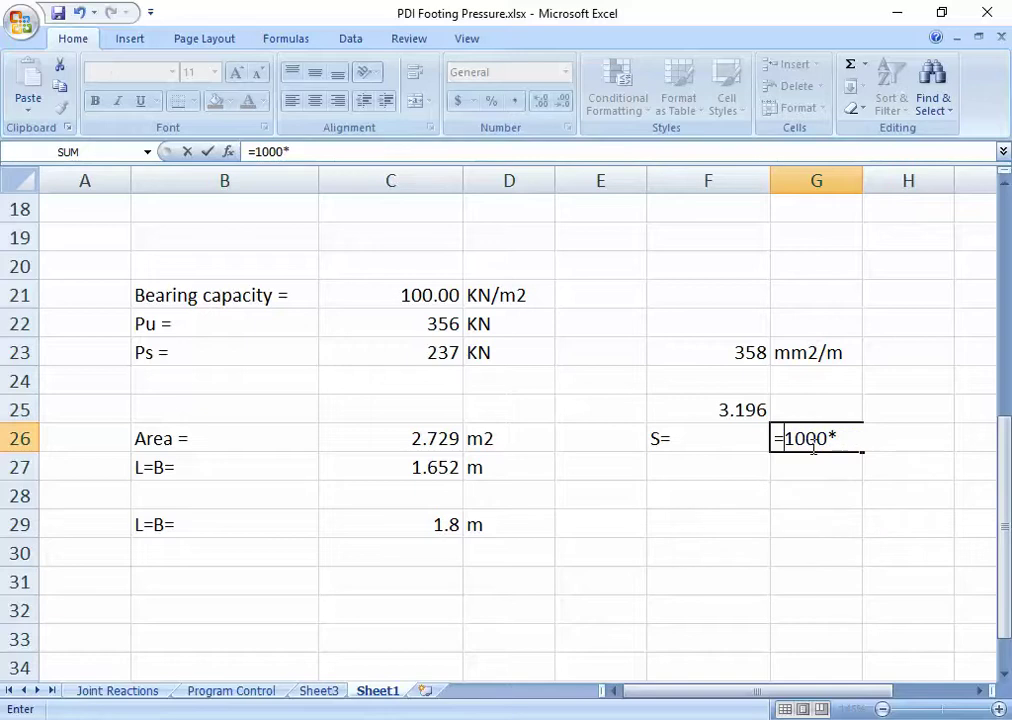
key(BackSpace)
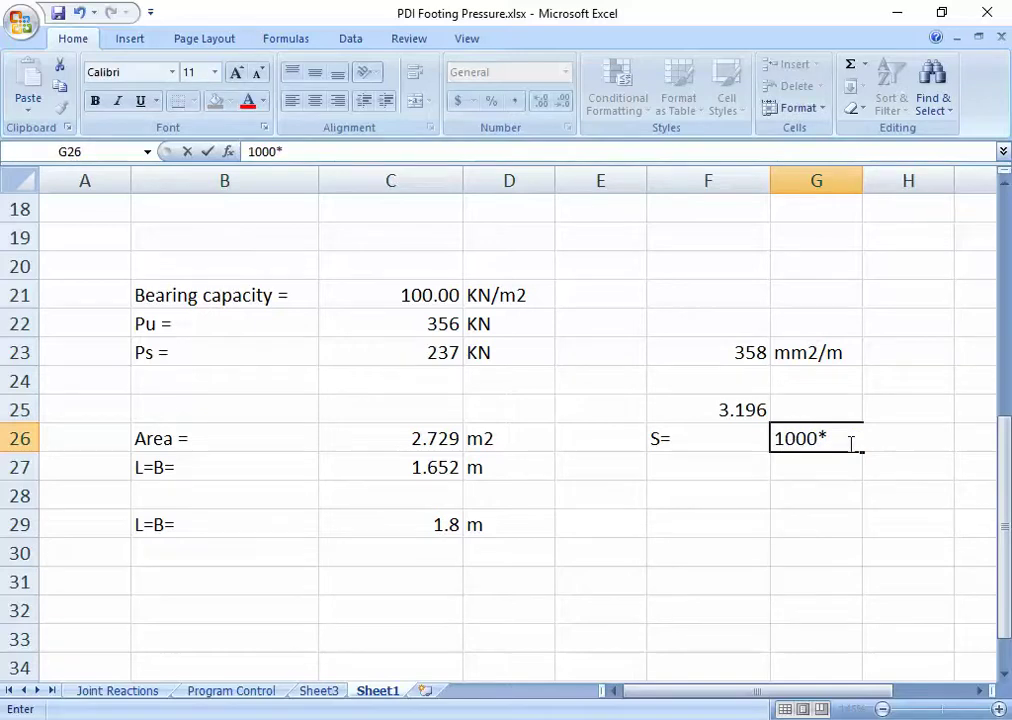
text(ast/Ast)
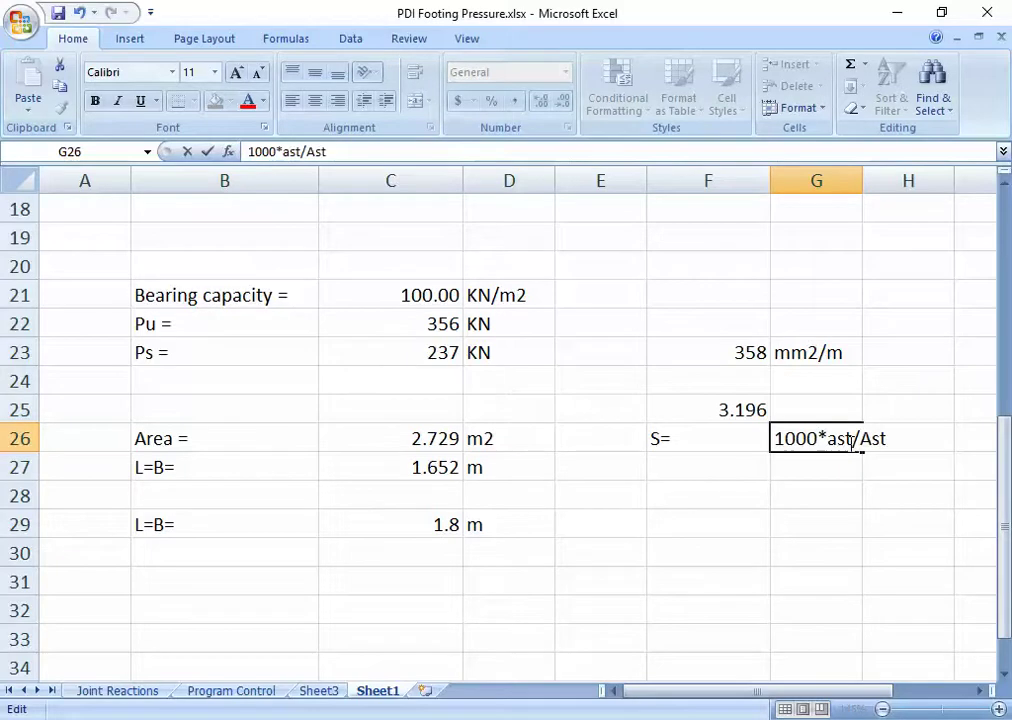
key(Return)
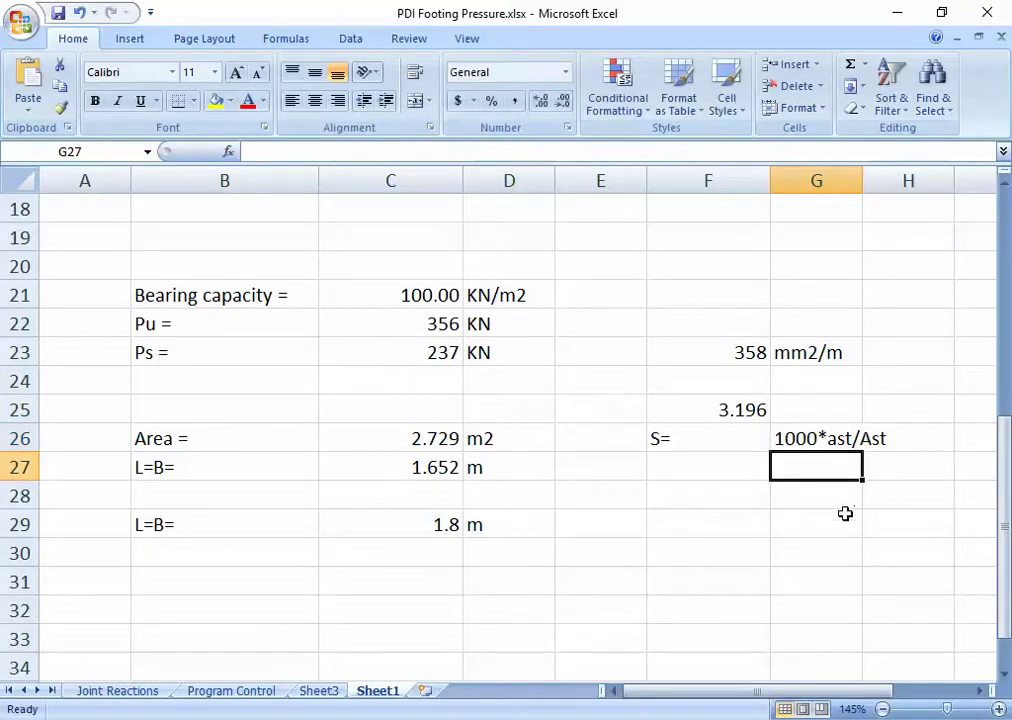
Delete the bar count formula from cell F25.
click(845, 515)
click(842, 499)
click(730, 404)
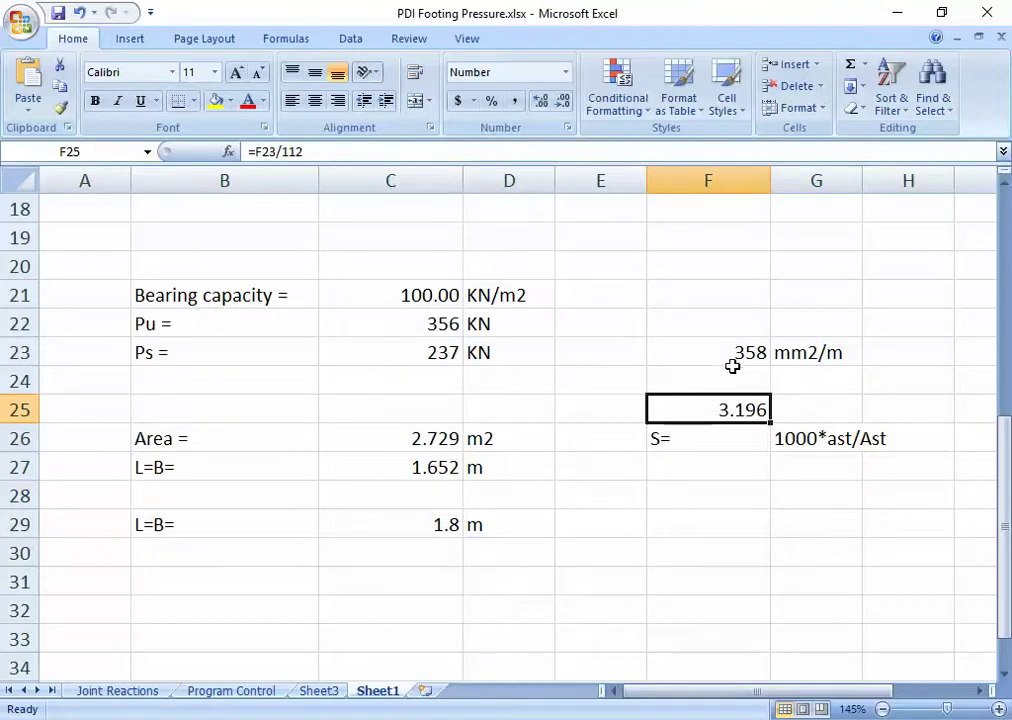
key(Delete)
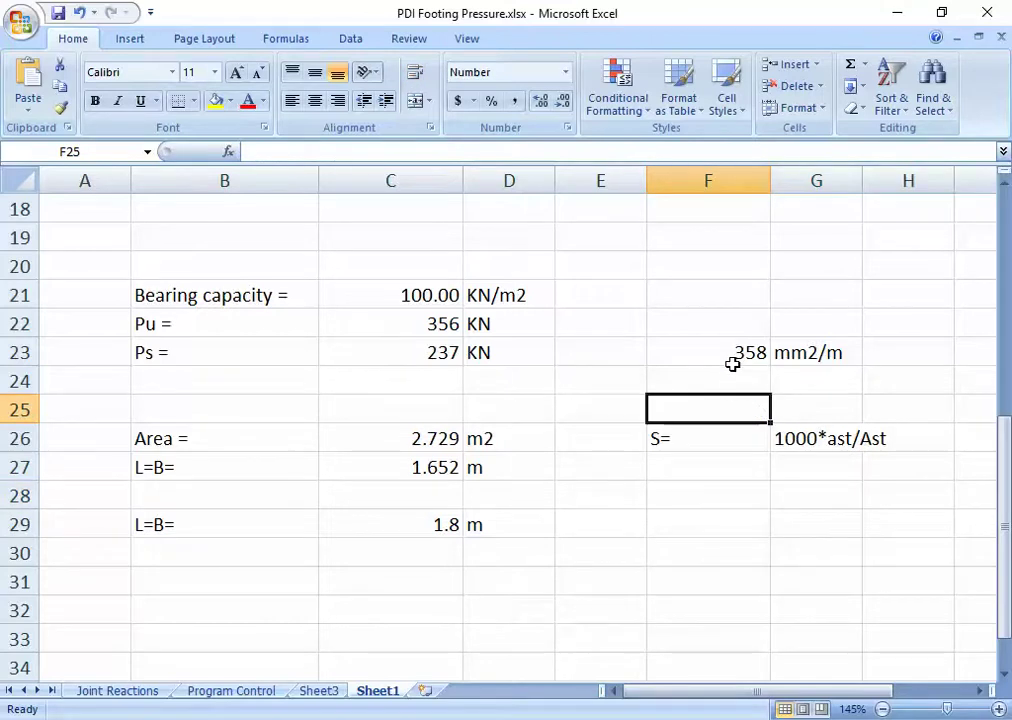
Calculate the bar spacing in G27 with =1000*112/F23 and enter its unit mm in H27.
click(797, 468)
text(=1000)
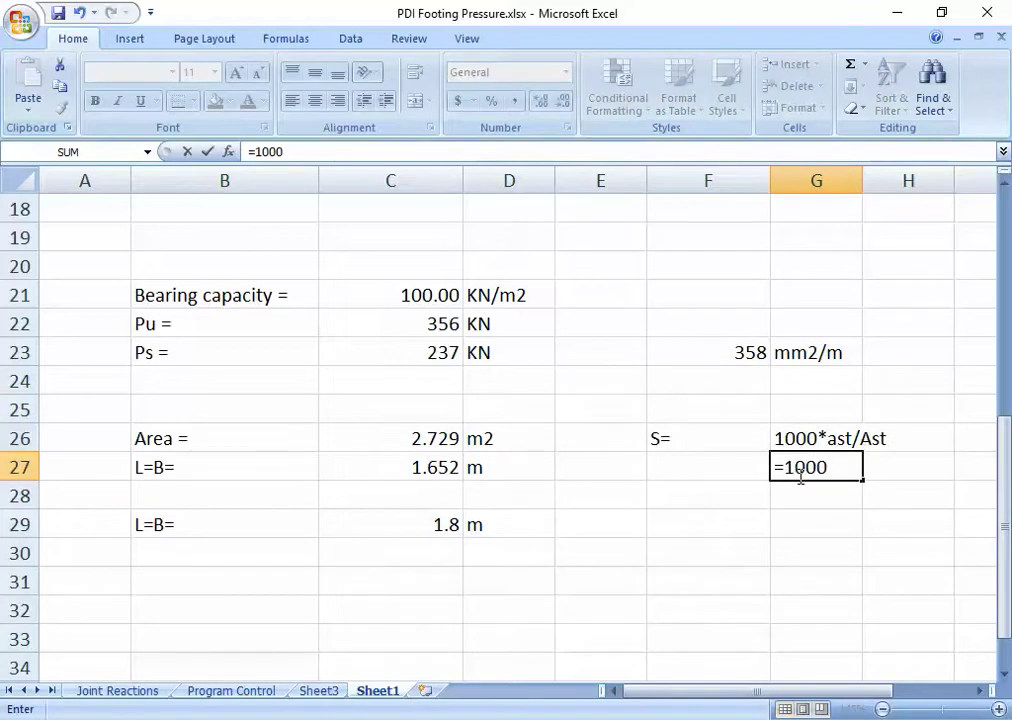
text(*112/)
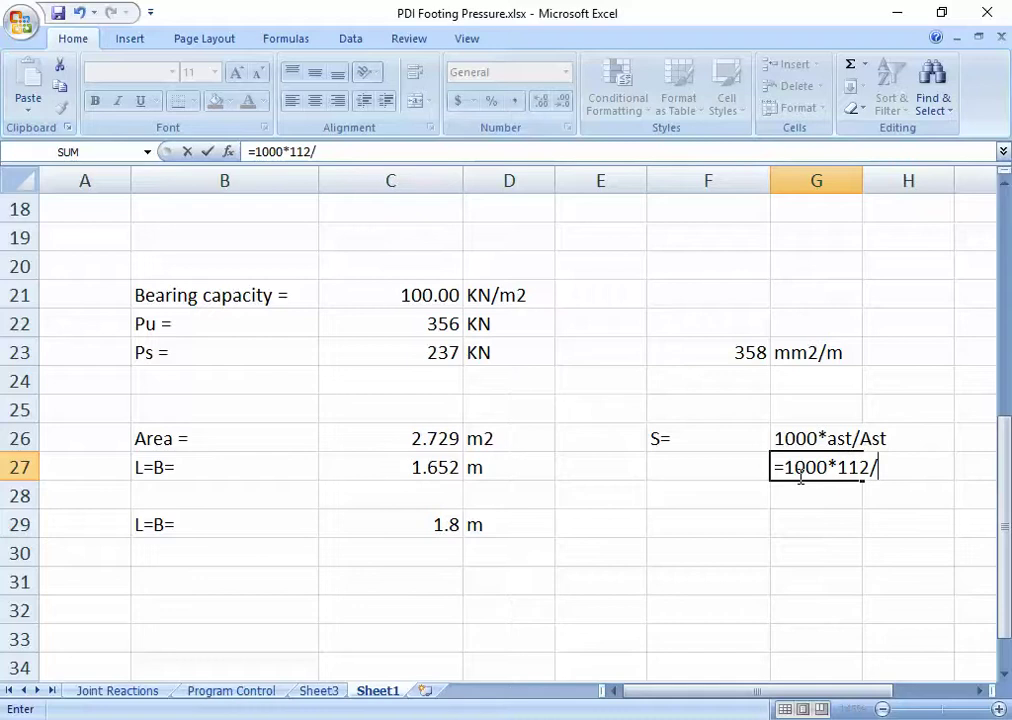
click(693, 348)
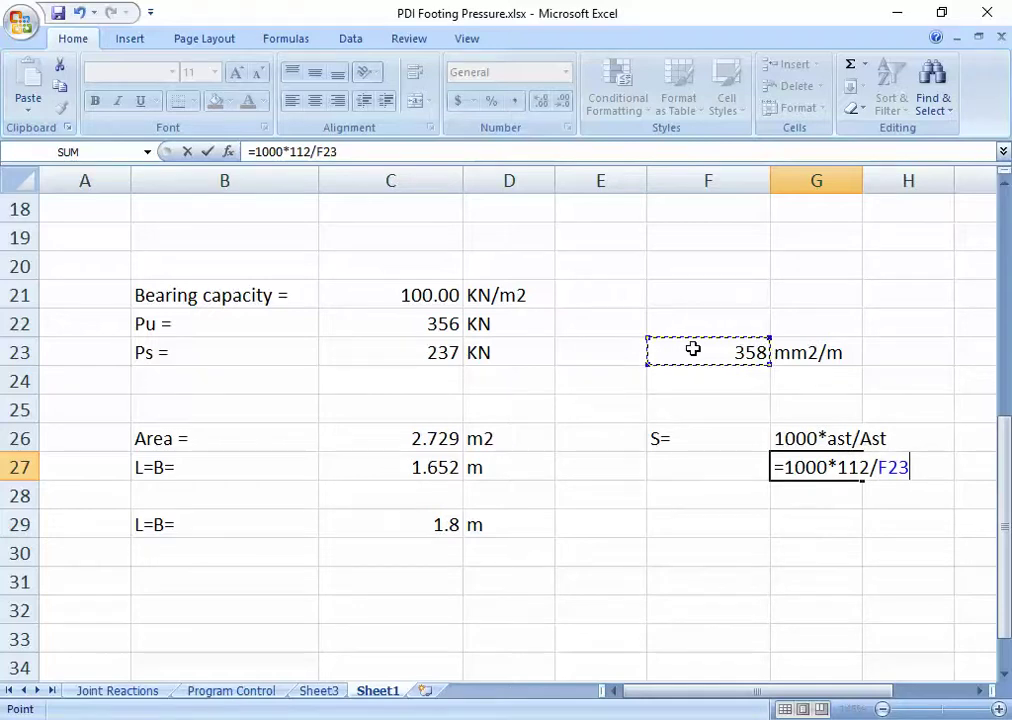
key(Return)
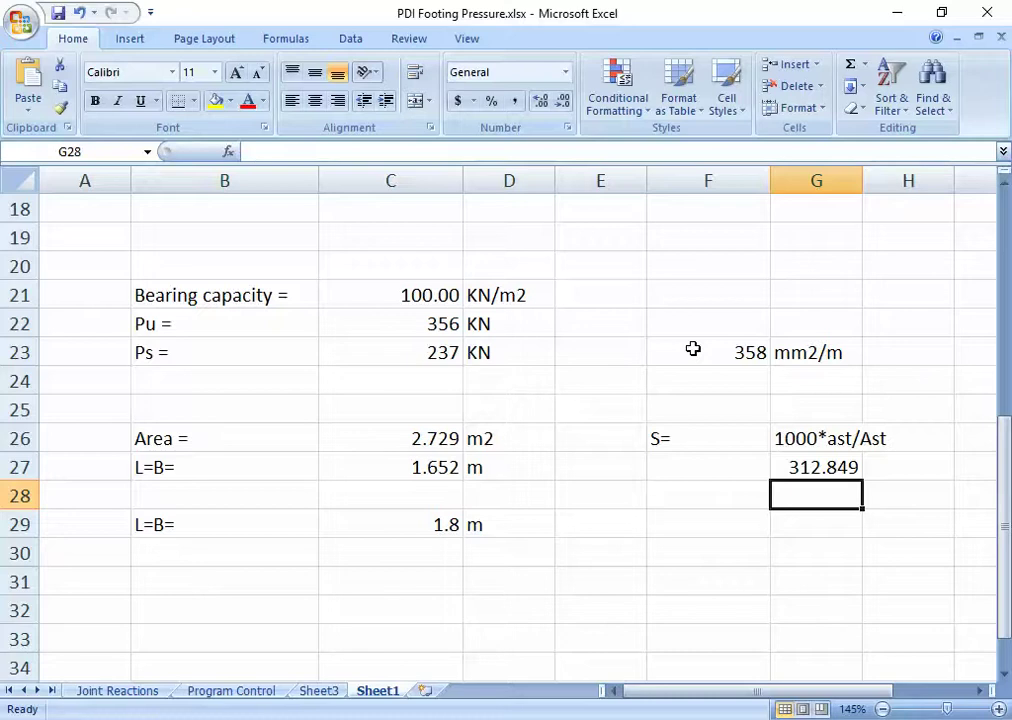
click(893, 473)
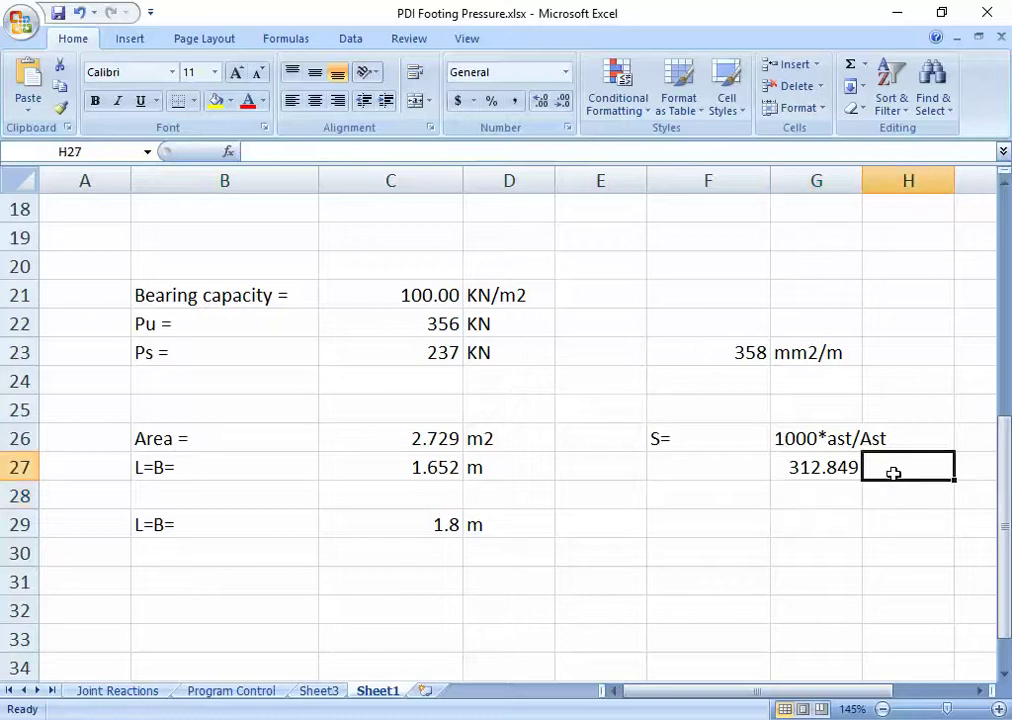
text(mm)
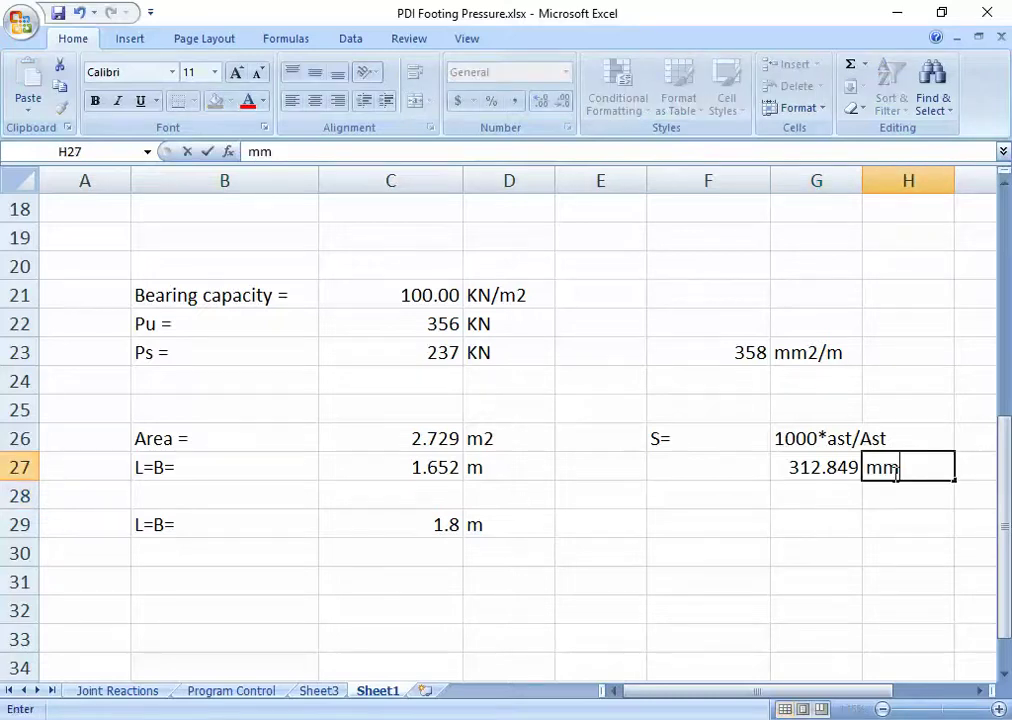
key(Return)
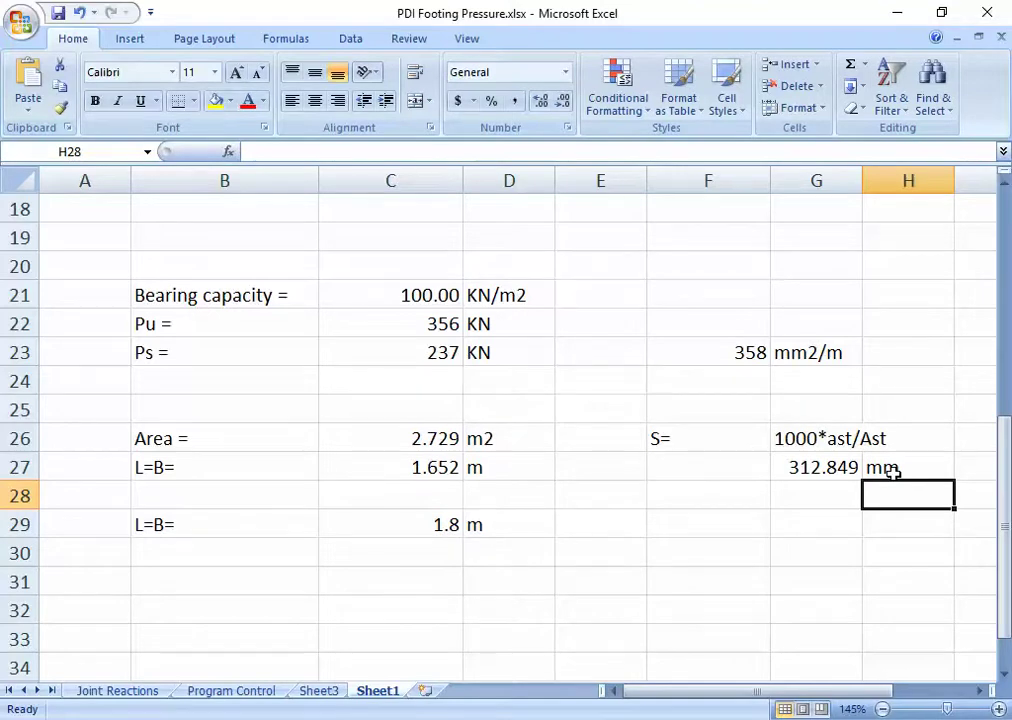
Centre the "S=" label horizontally in cell F26.
click(732, 439)
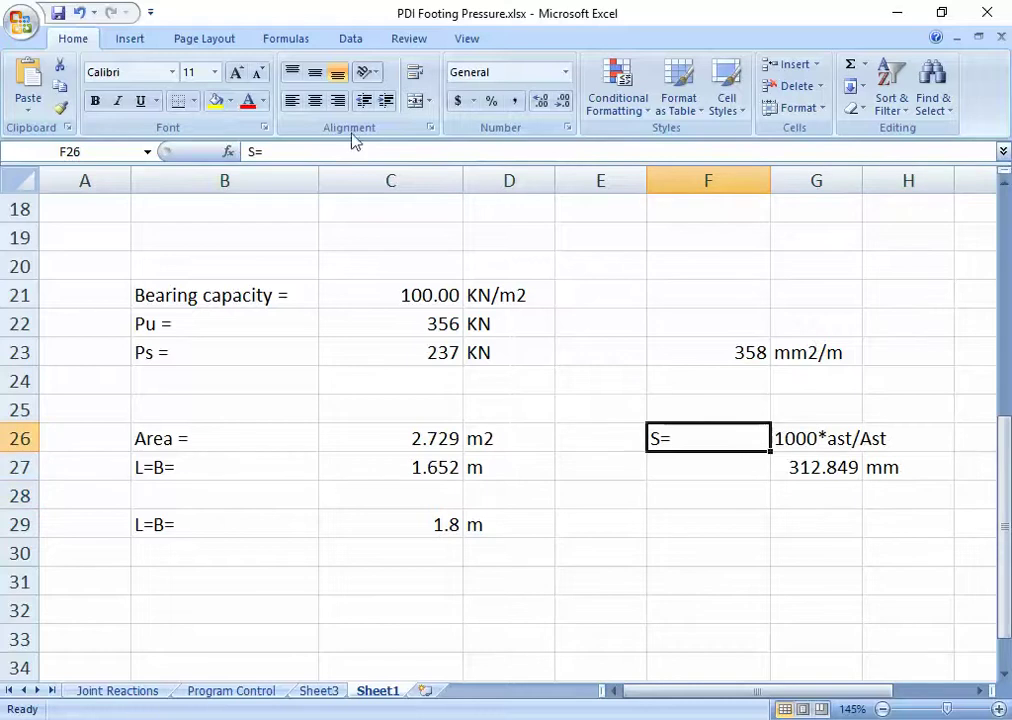
click(314, 101)
click(800, 554)
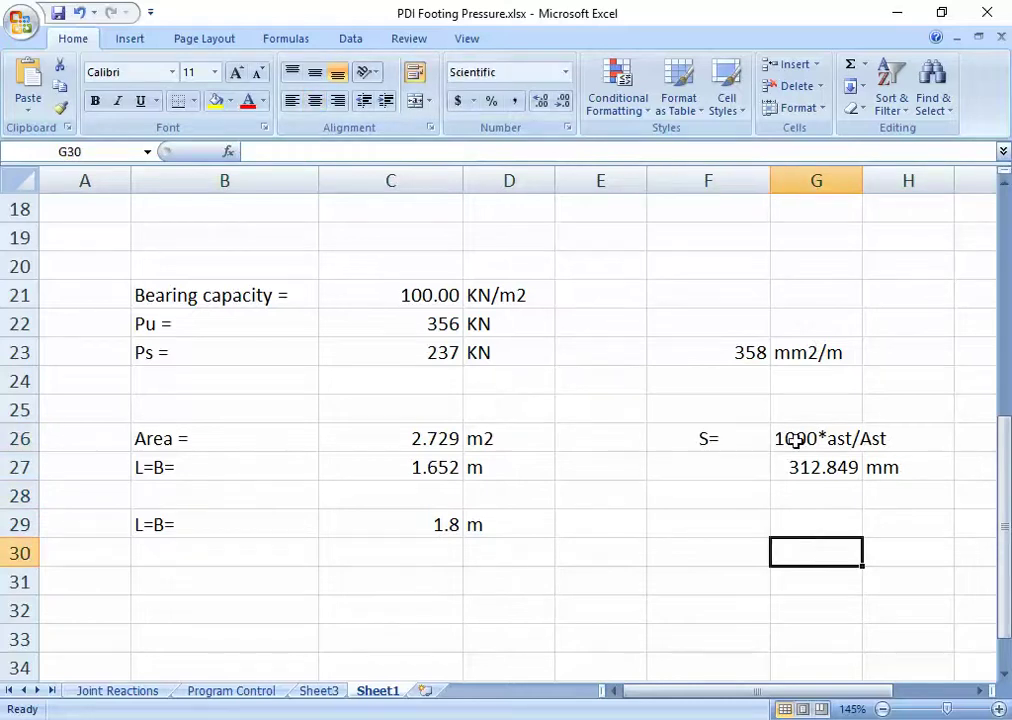
Move the calculated bar spacing from cell G27 down to G28.
click(792, 438)
click(790, 478)
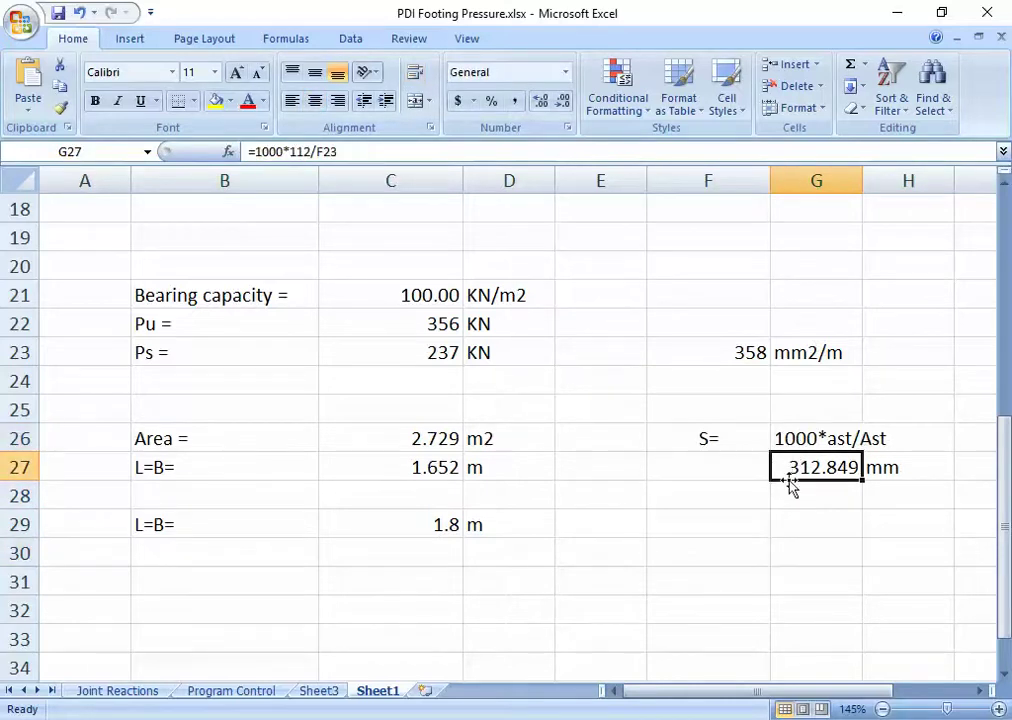
drag(792, 488, 790, 515)
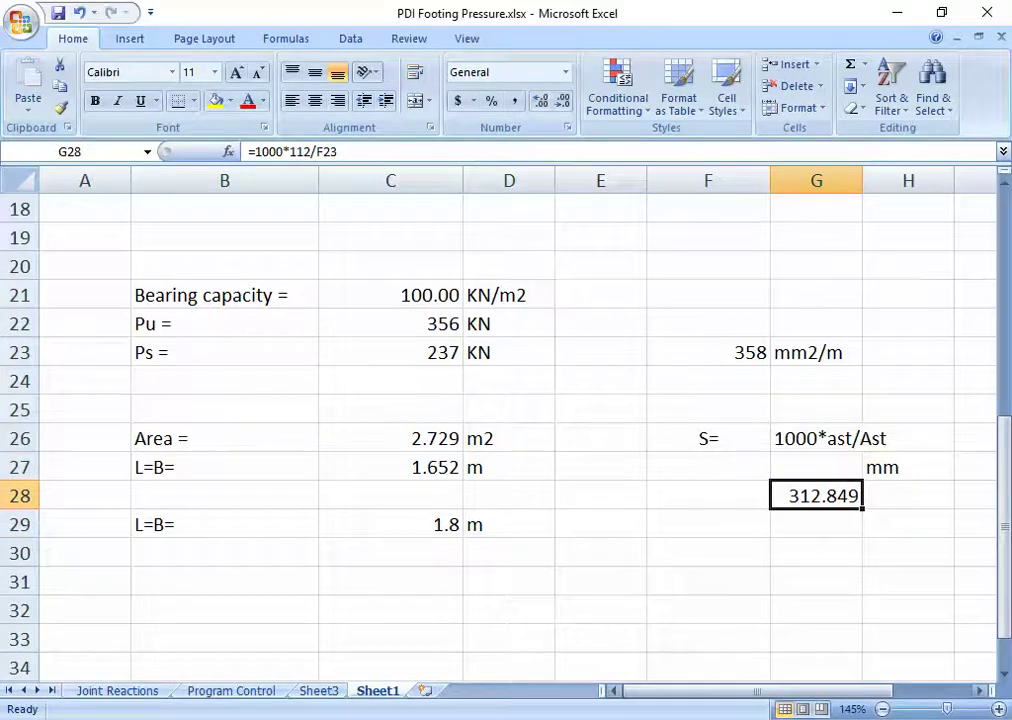
Switch to SAFE and display the finite element based enveloping flexural reinforcement for Direction 2 bottom rebar.
key(alt+Tab)
mouse_move(595, 392)
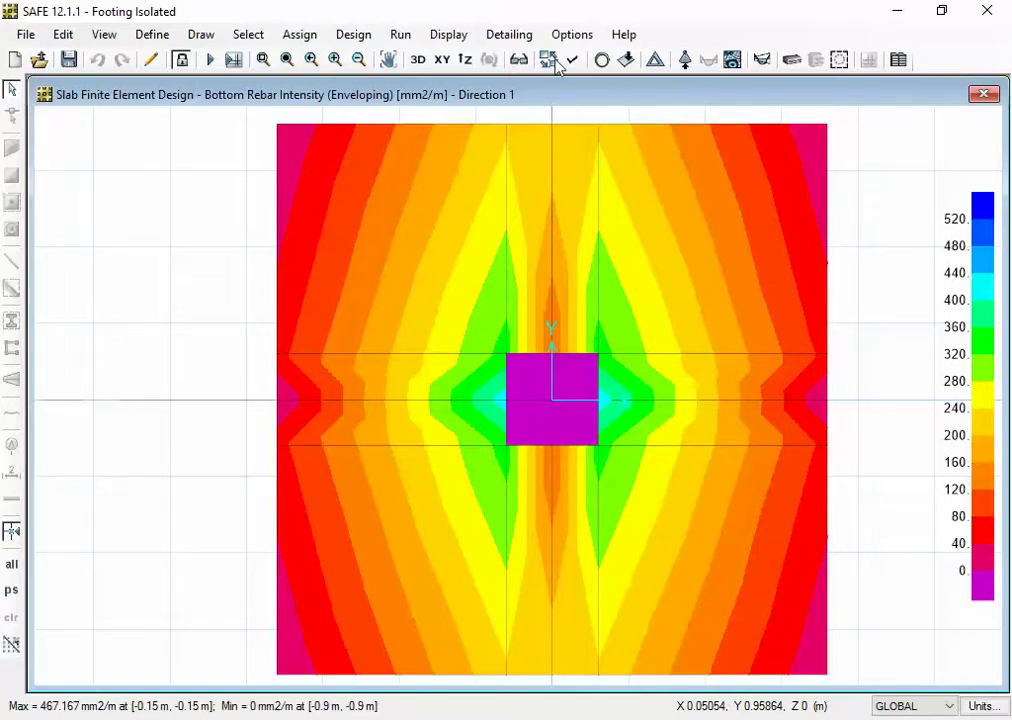
click(450, 35)
click(463, 37)
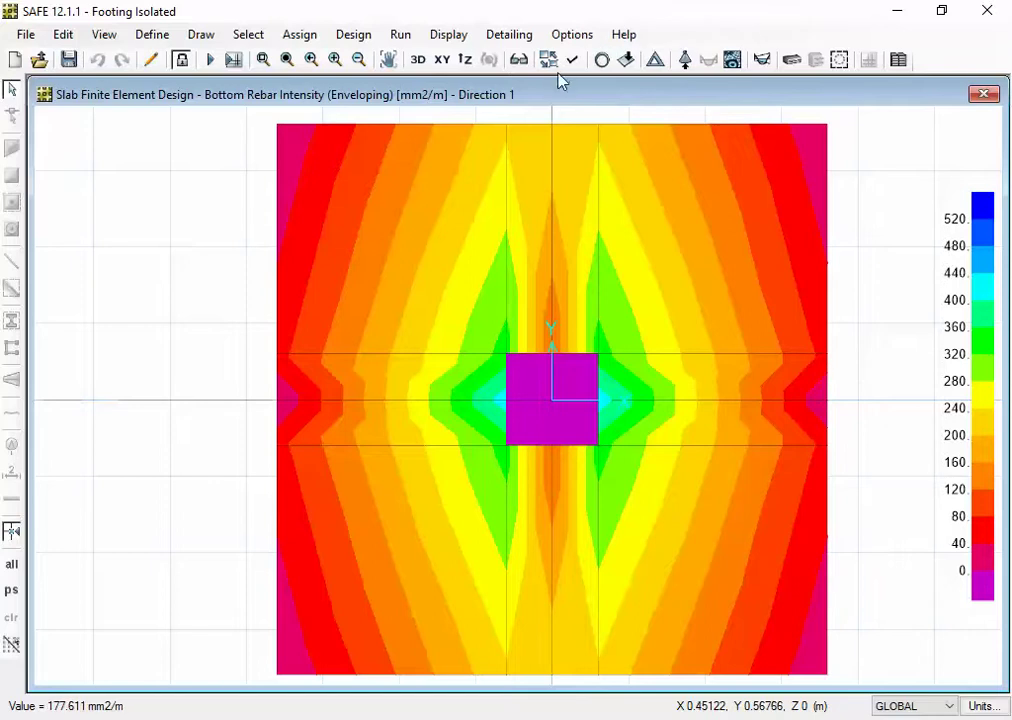
click(460, 38)
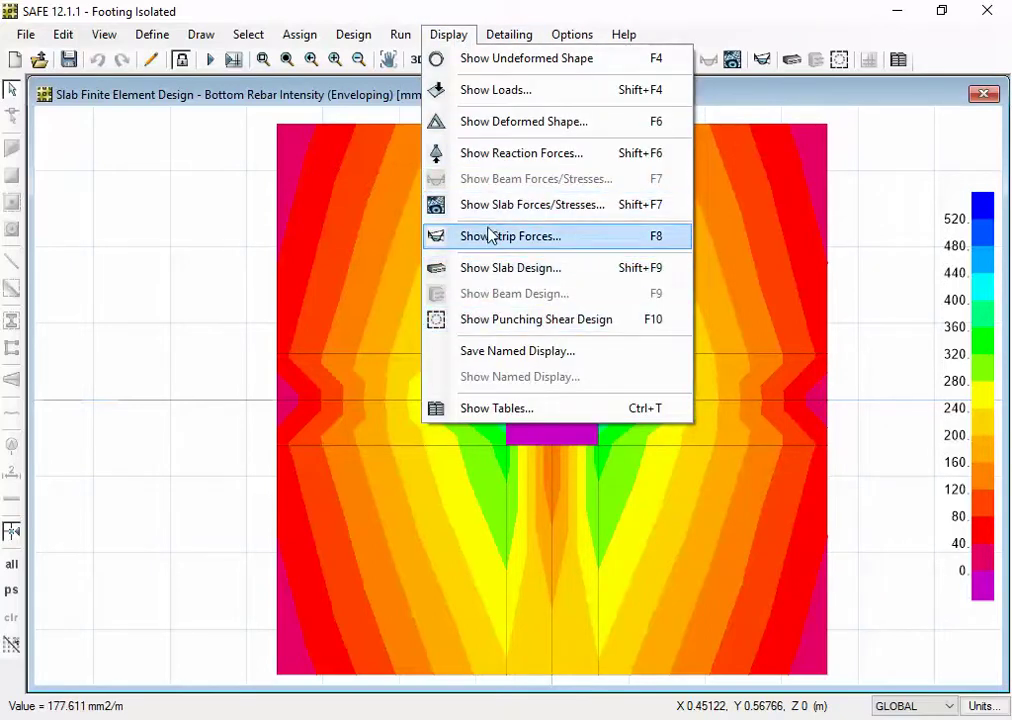
click(479, 267)
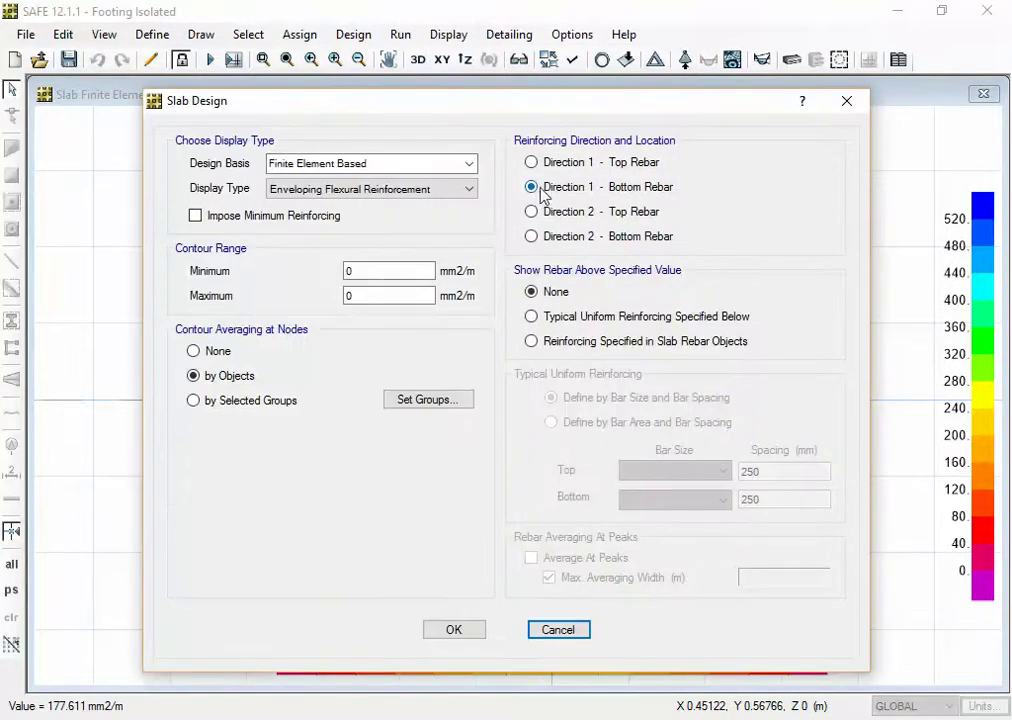
click(533, 237)
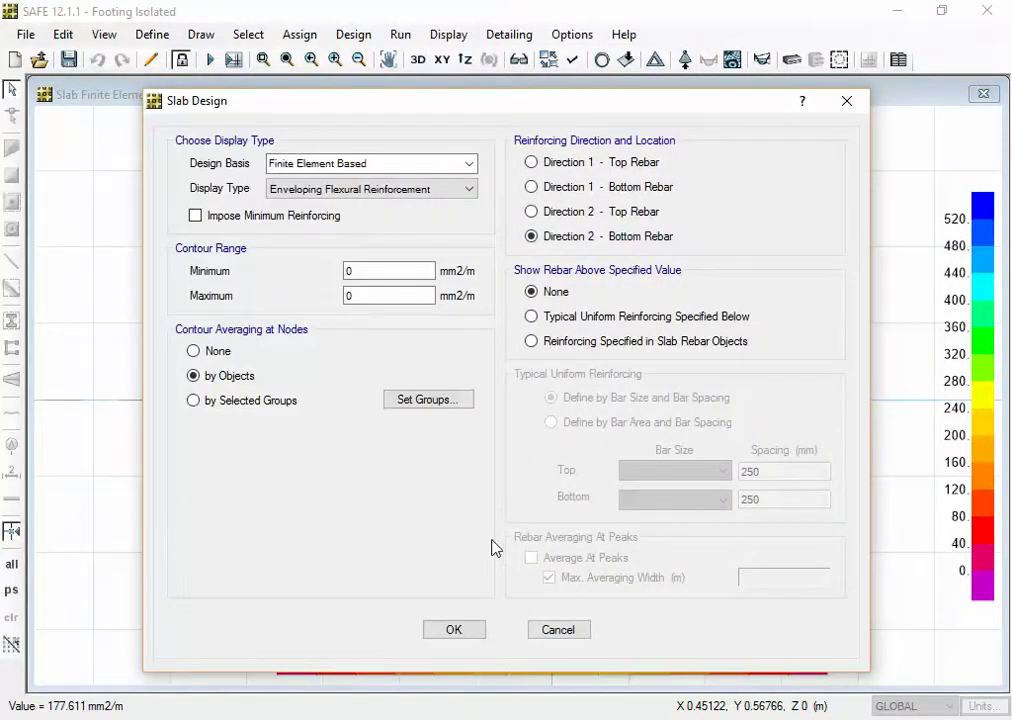
click(465, 632)
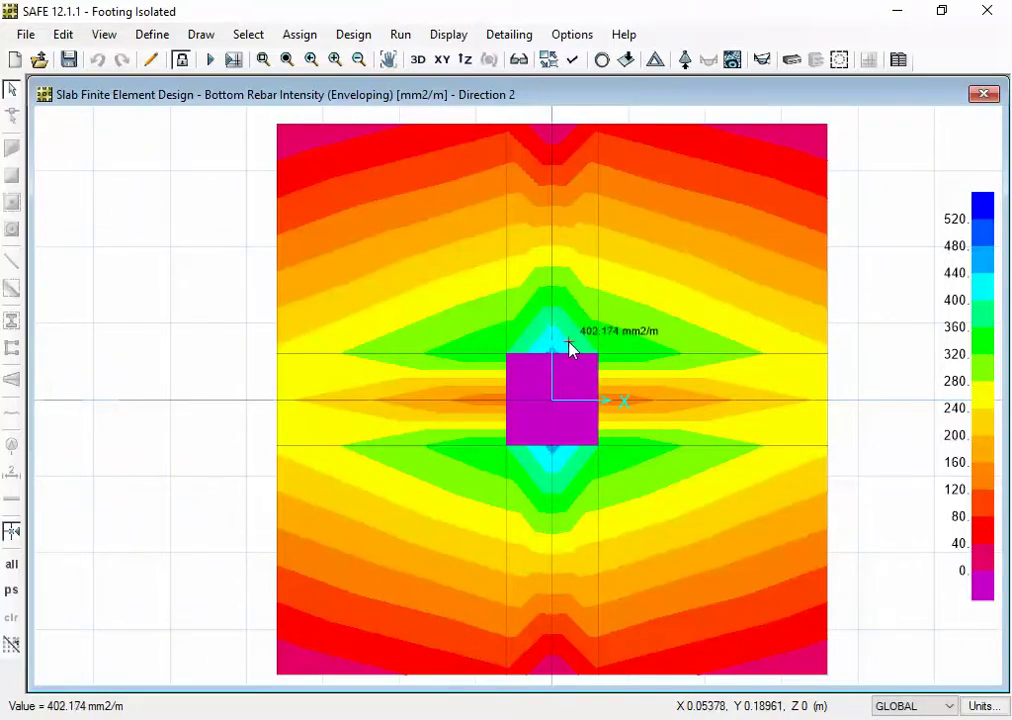
Display the finite element based slab design contours for Direction 1 top rebar.
click(445, 35)
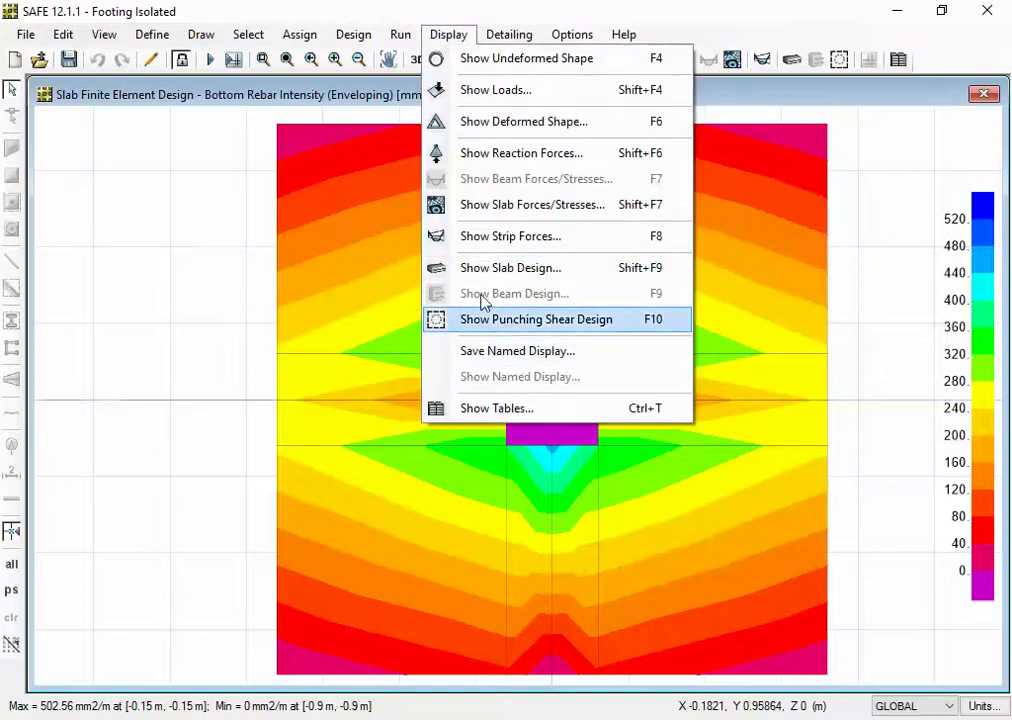
click(481, 268)
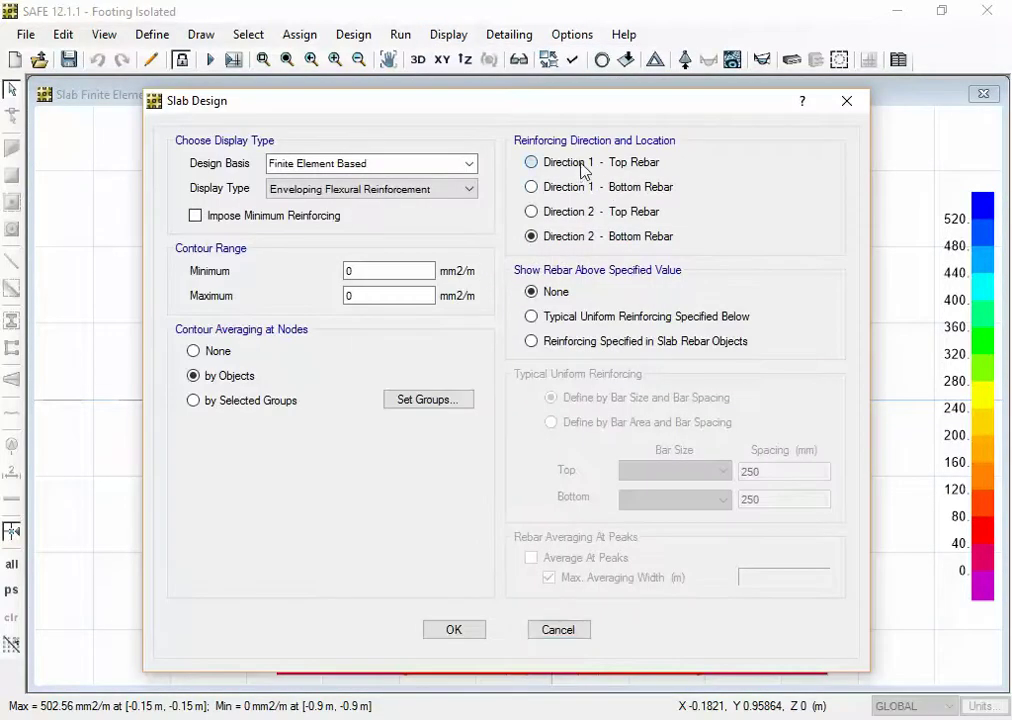
click(582, 166)
click(468, 630)
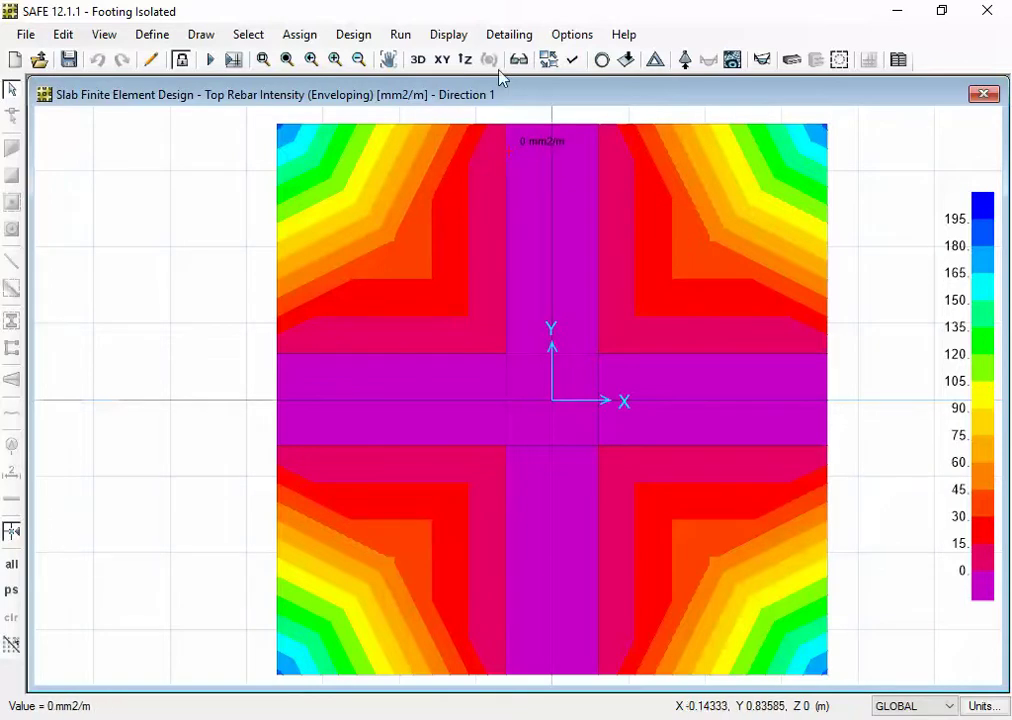
Change the slab design display to strip based, showing the bottom rebar intensity of the footing strips.
click(512, 34)
click(509, 30)
click(457, 34)
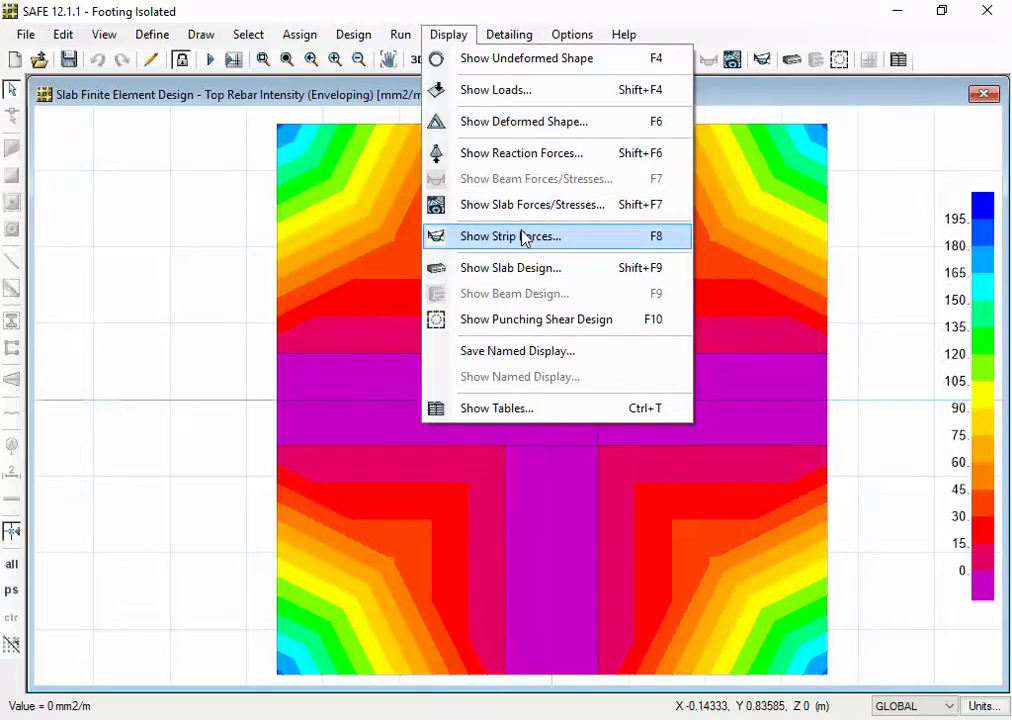
click(505, 267)
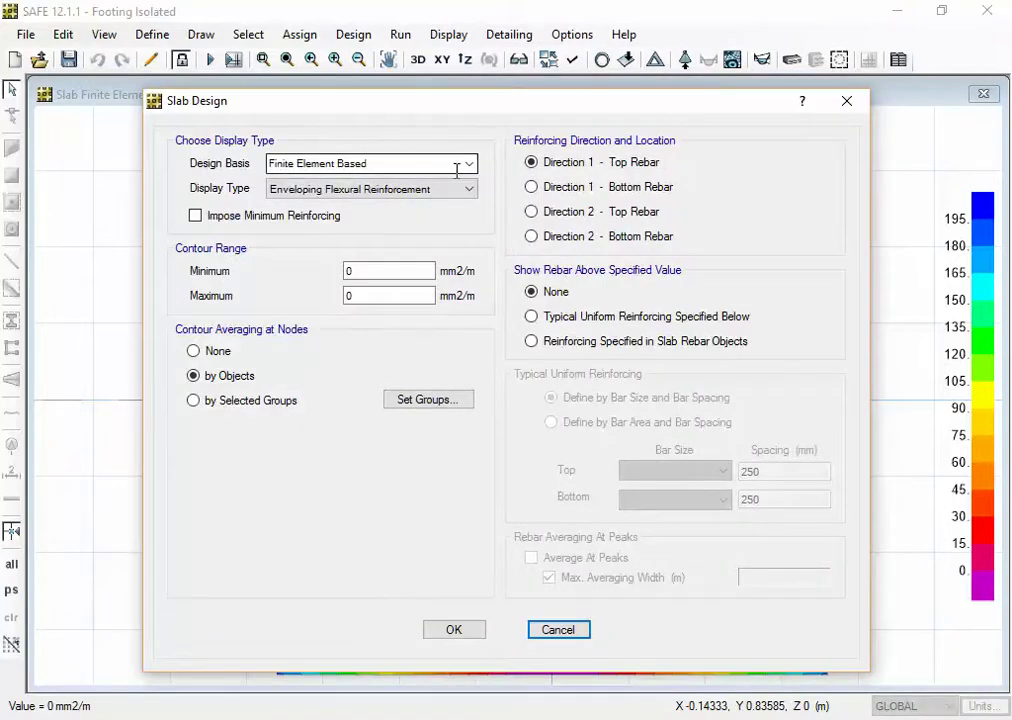
click(469, 164)
click(410, 200)
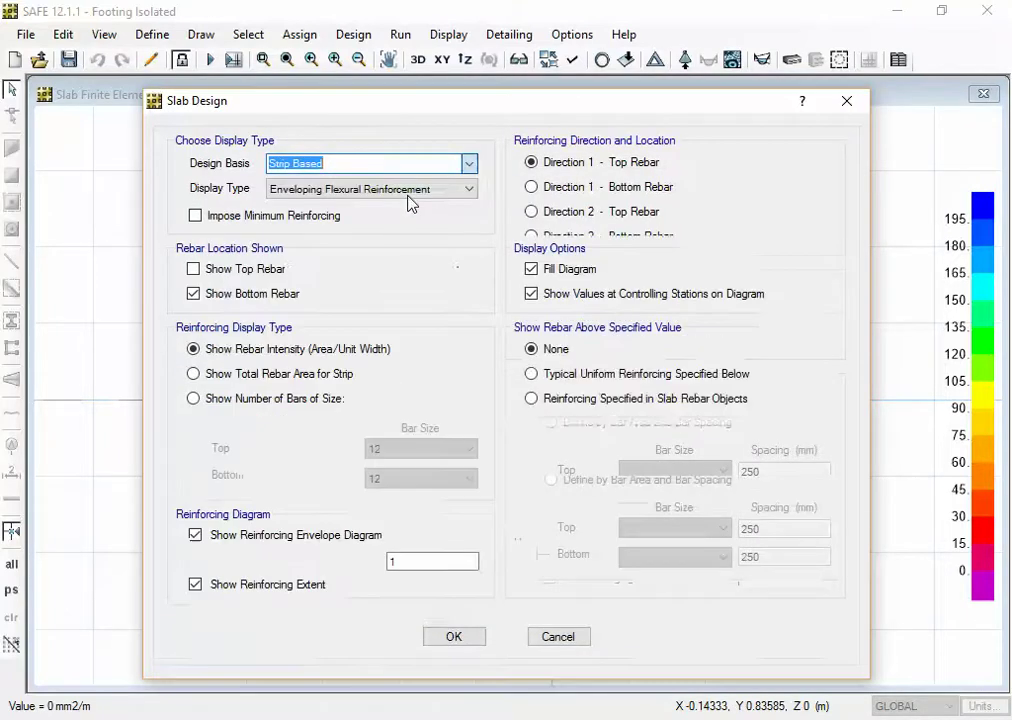
click(464, 646)
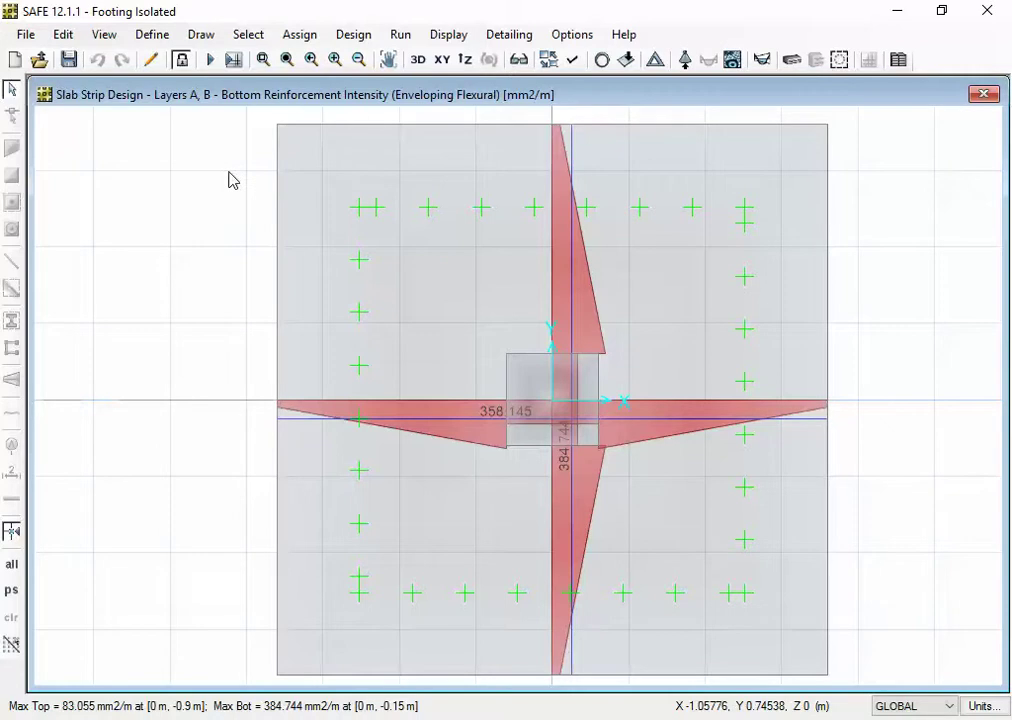
Unlock the footing model, accepting deletion of its analysis and design results.
click(182, 62)
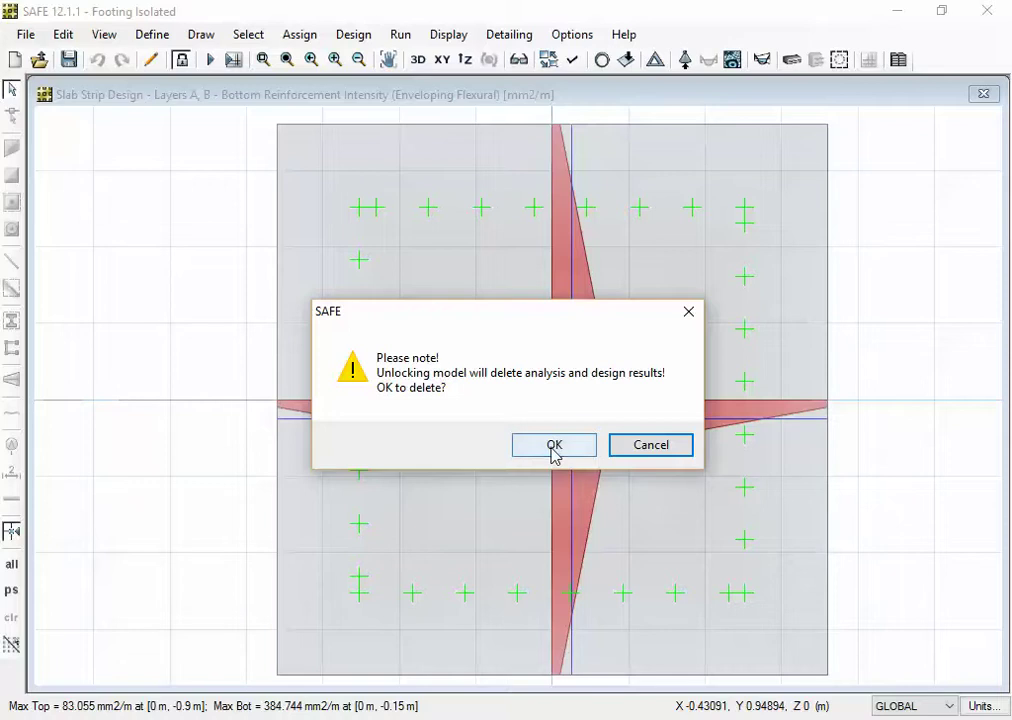
click(554, 446)
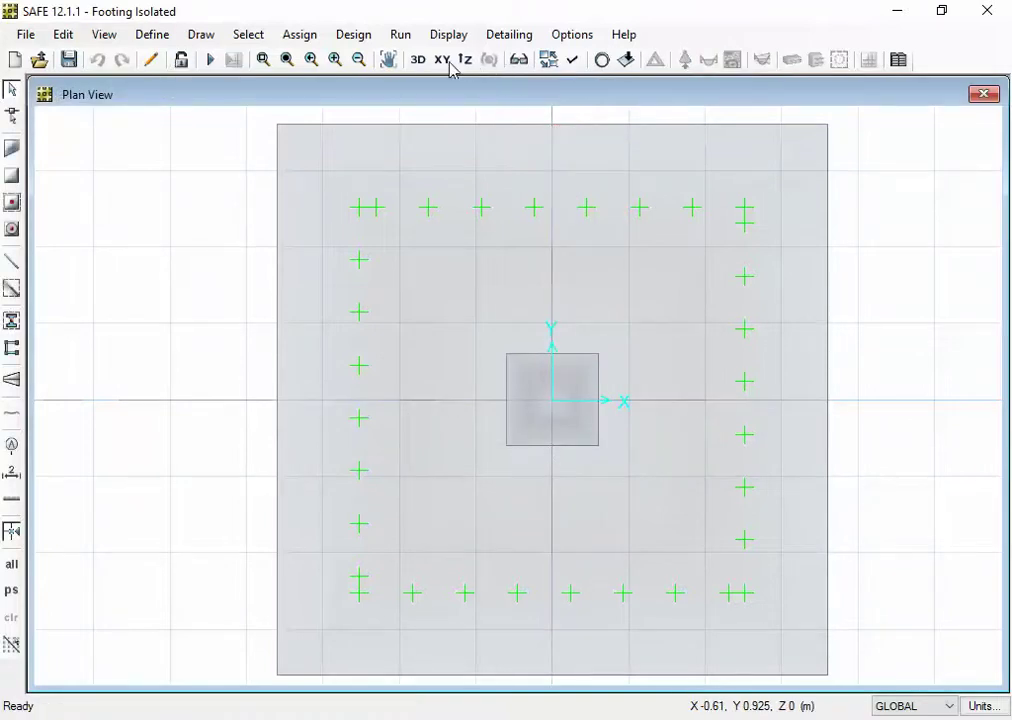
click(355, 62)
click(356, 63)
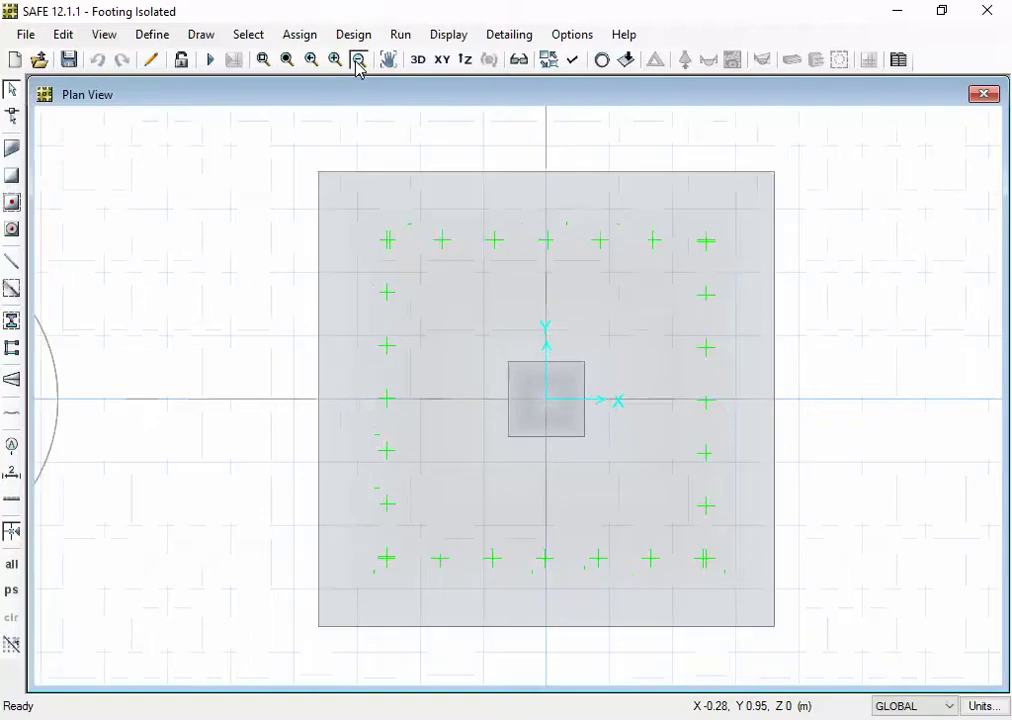
click(357, 62)
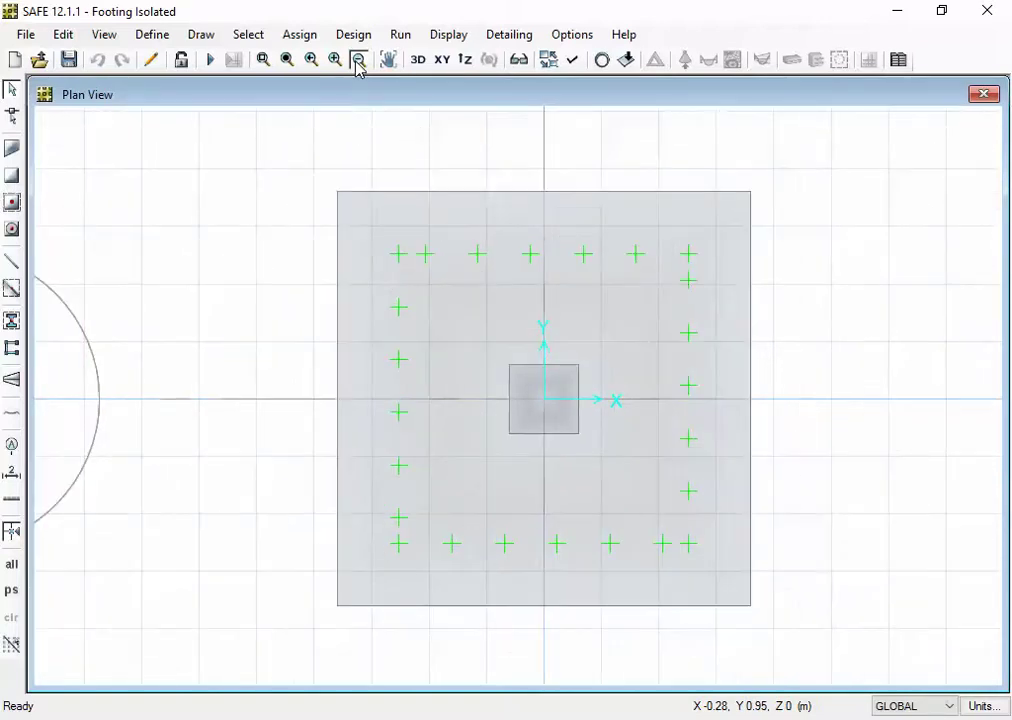
click(357, 62)
click(357, 62)
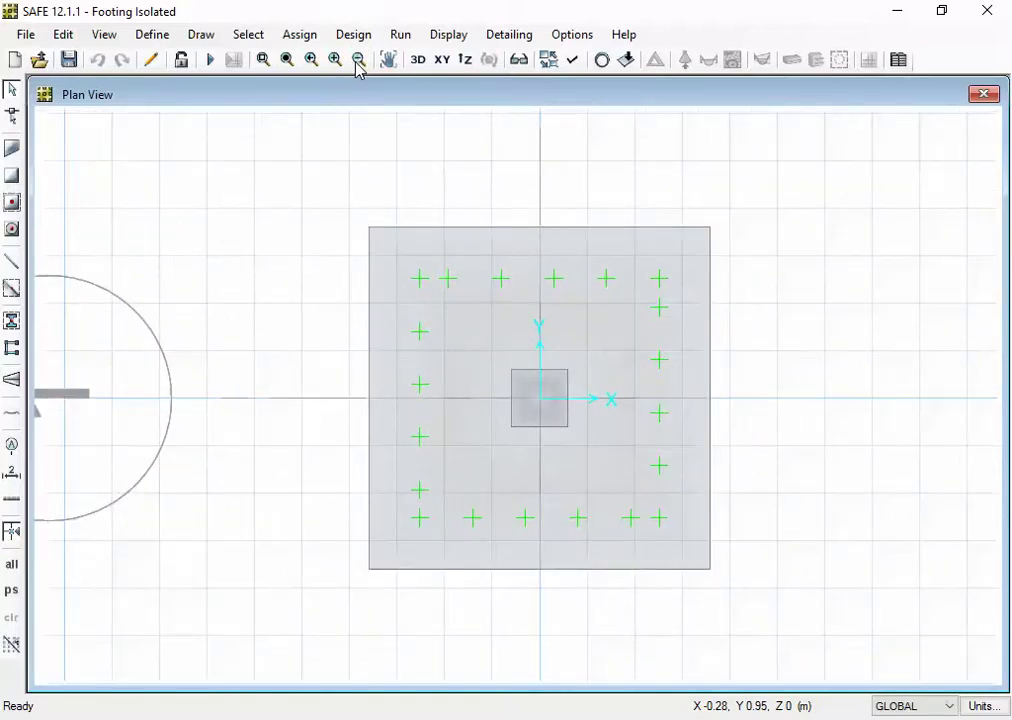
click(357, 62)
click(357, 62)
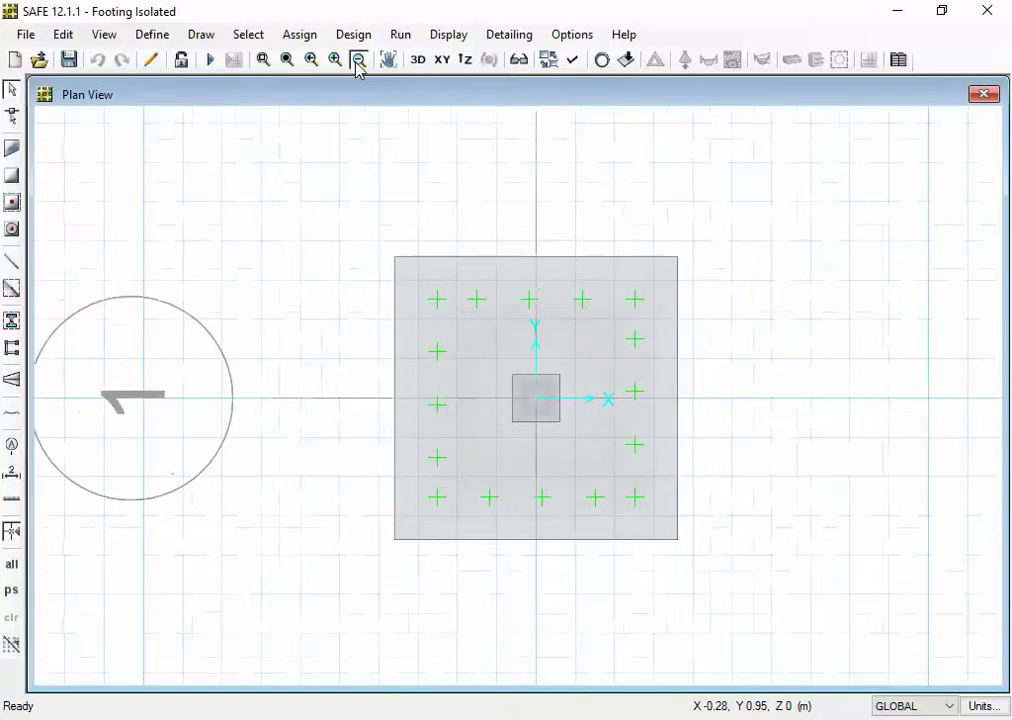
click(357, 62)
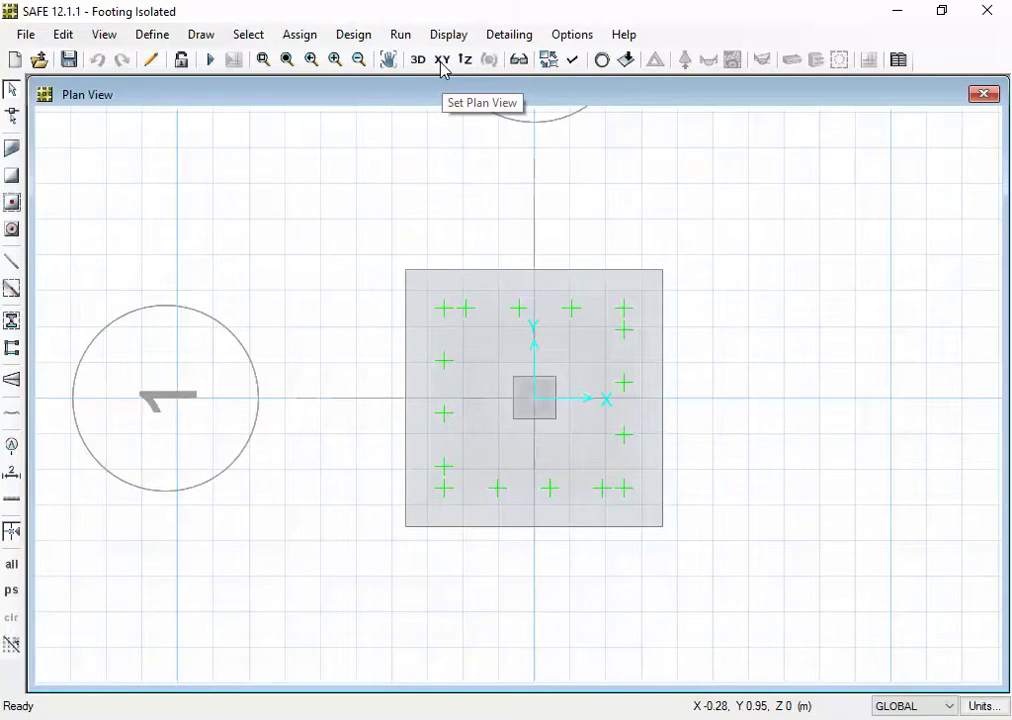
click(389, 62)
drag(524, 426, 328, 400)
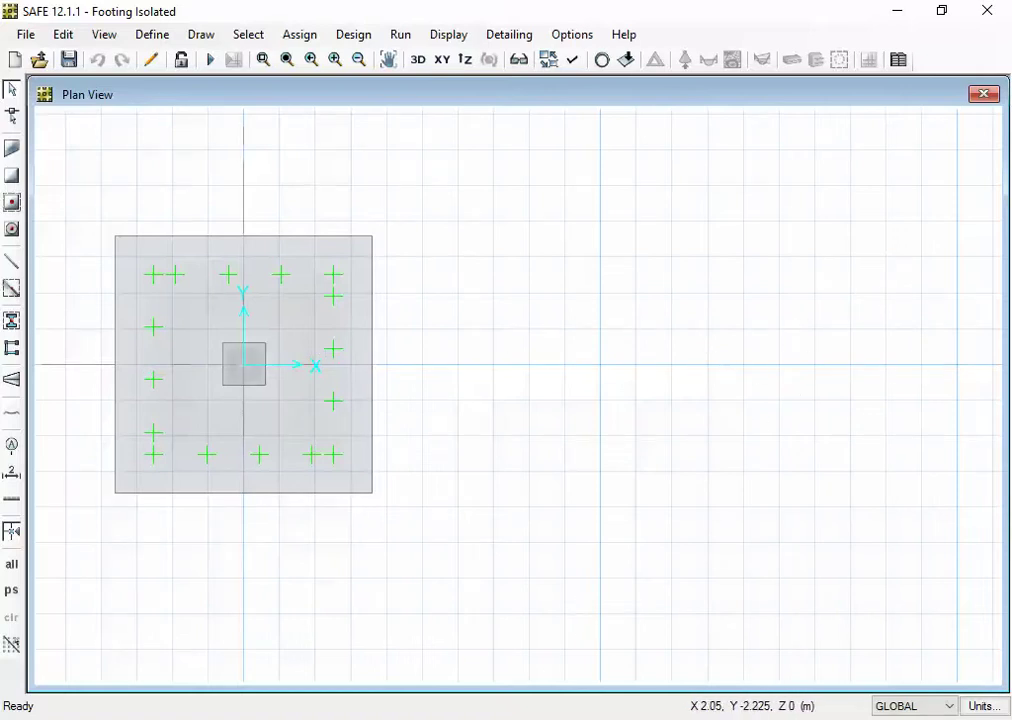
Check the DCON2 axial force diagram of the frame in SAP2000 and return to SAFE.
click(770, 630)
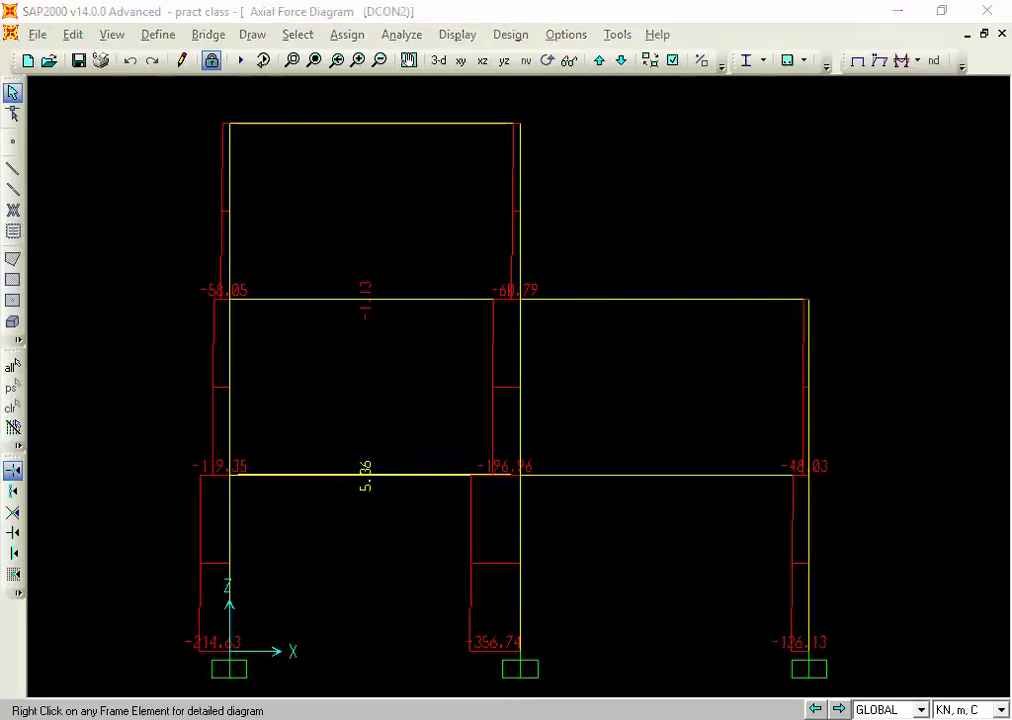
key(alt+Tab)
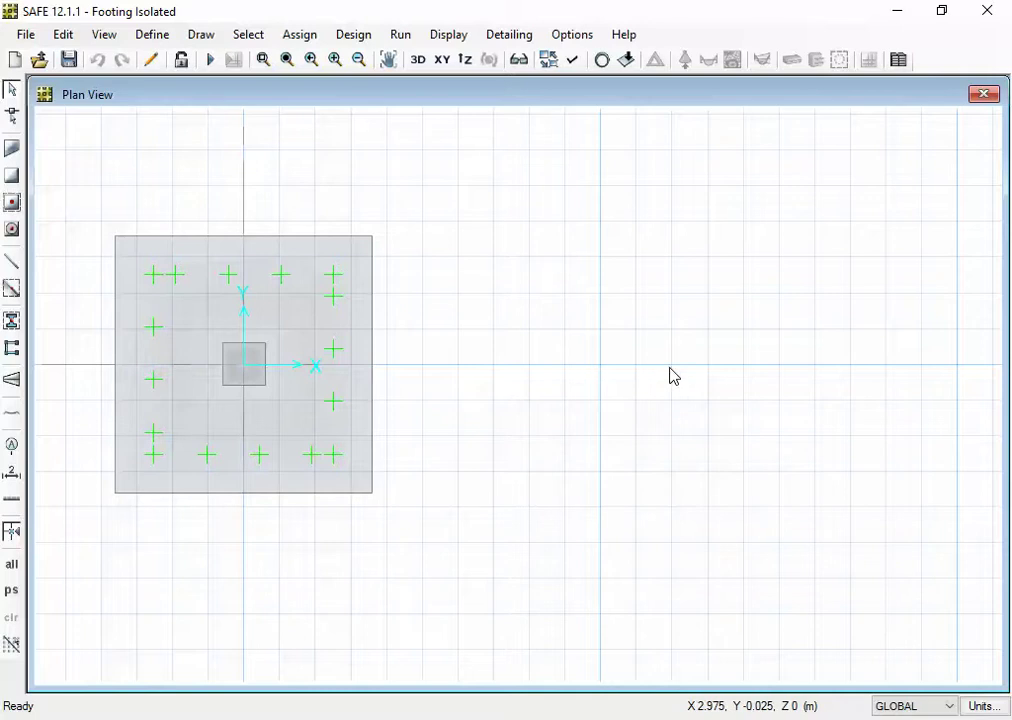
Add an X grid line B at ordinate 4 m to the GLOBAL coordinate system.
right_click(530, 302)
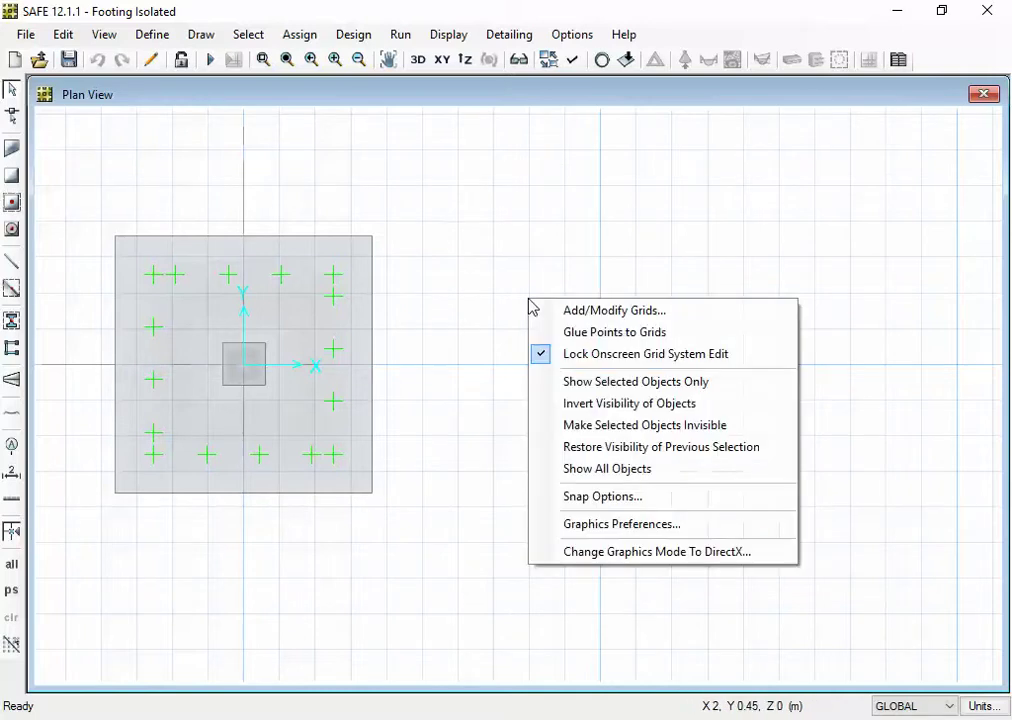
click(535, 230)
right_click(553, 228)
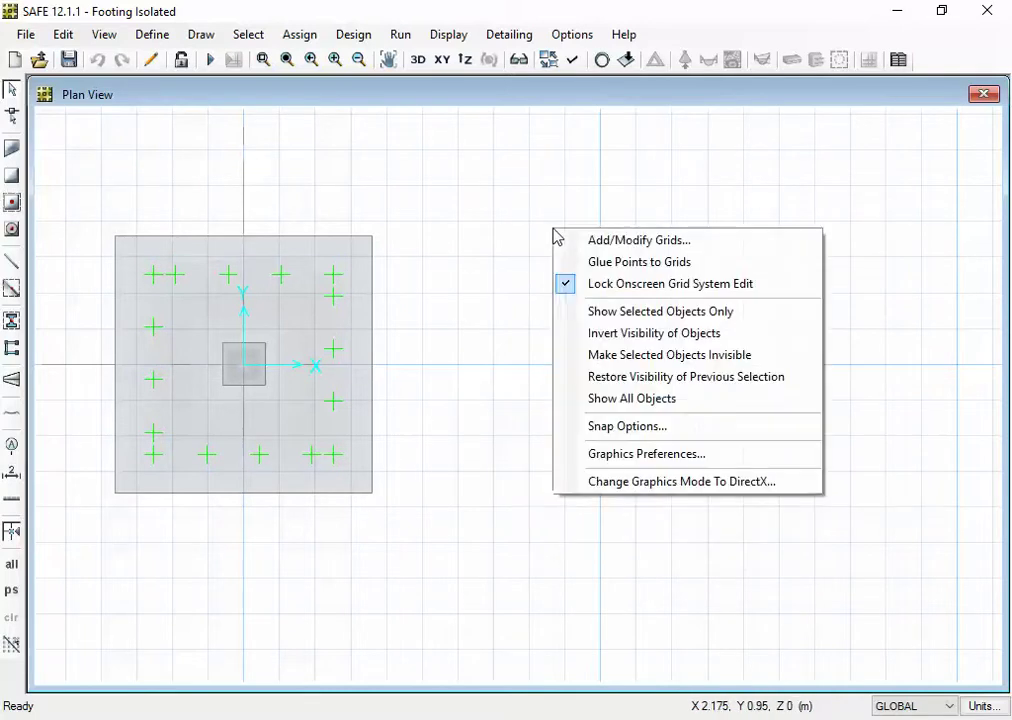
click(592, 248)
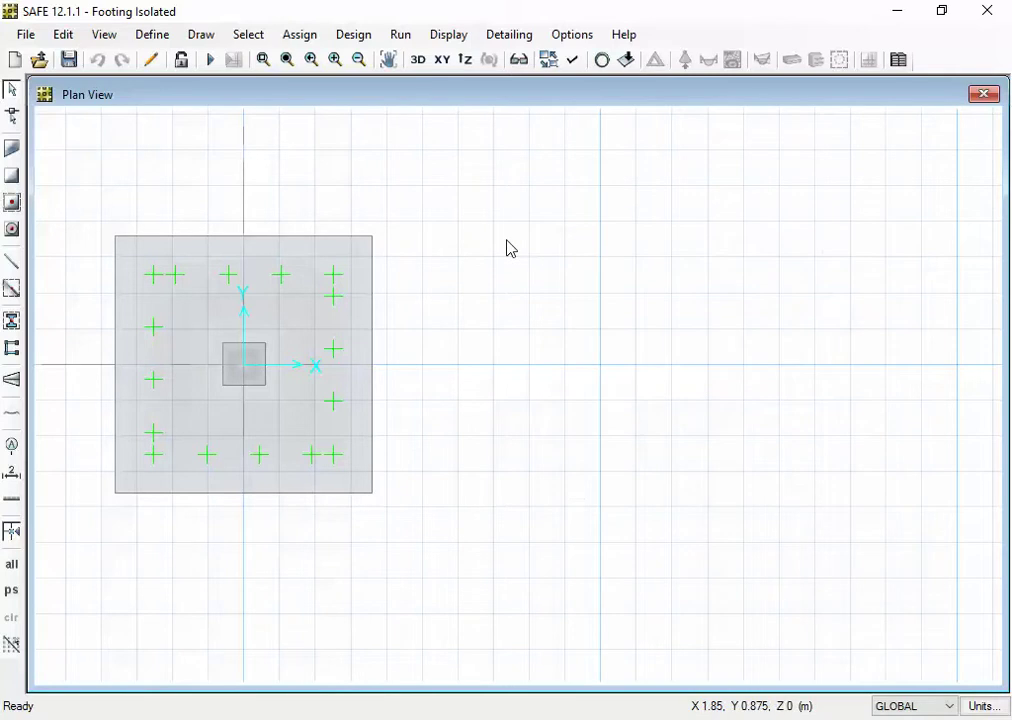
right_click(510, 247)
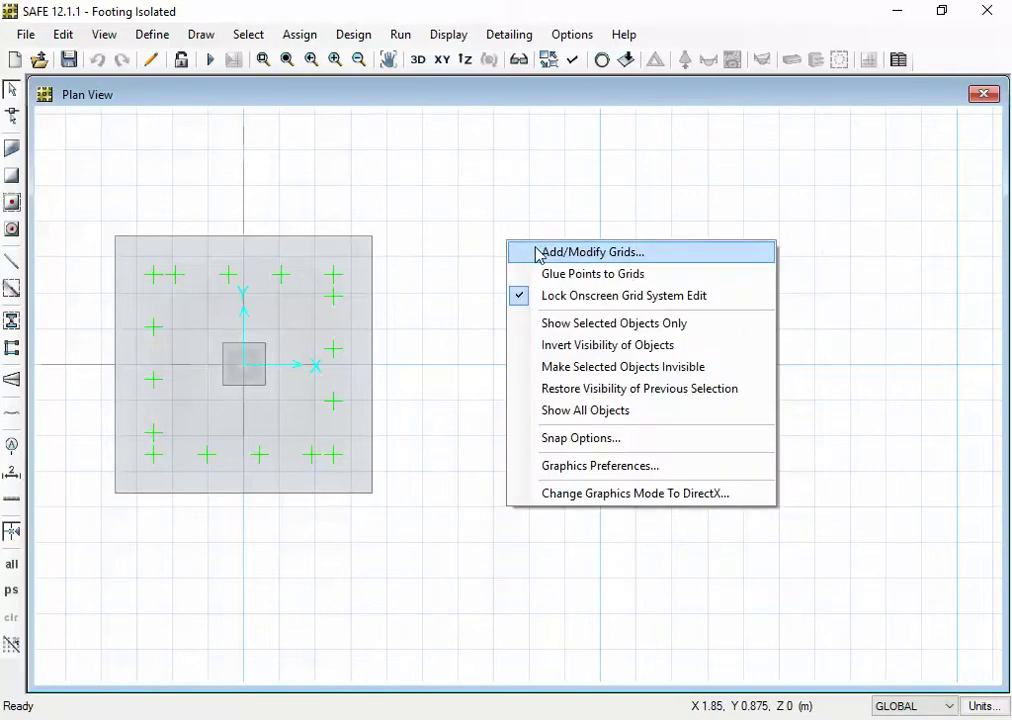
click(537, 253)
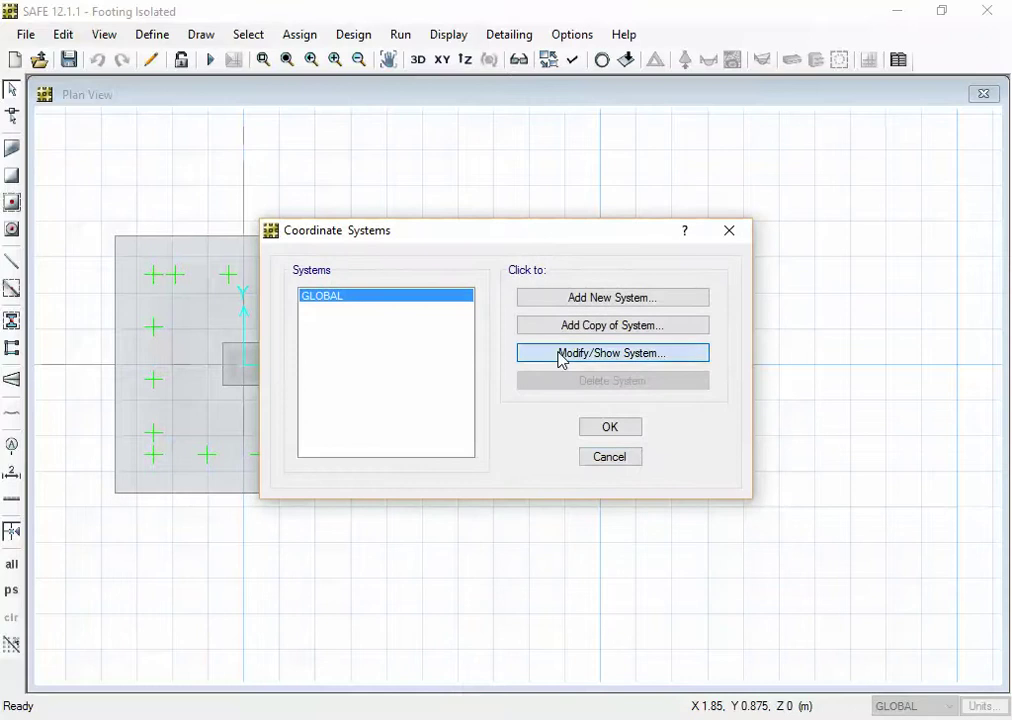
click(561, 355)
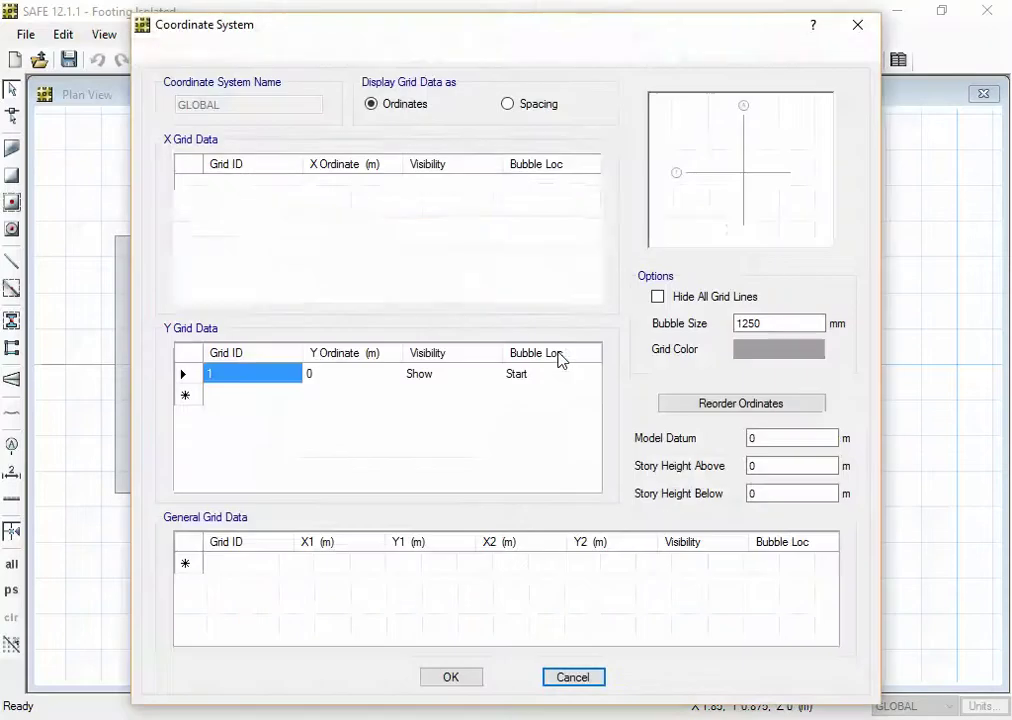
click(339, 216)
click(341, 210)
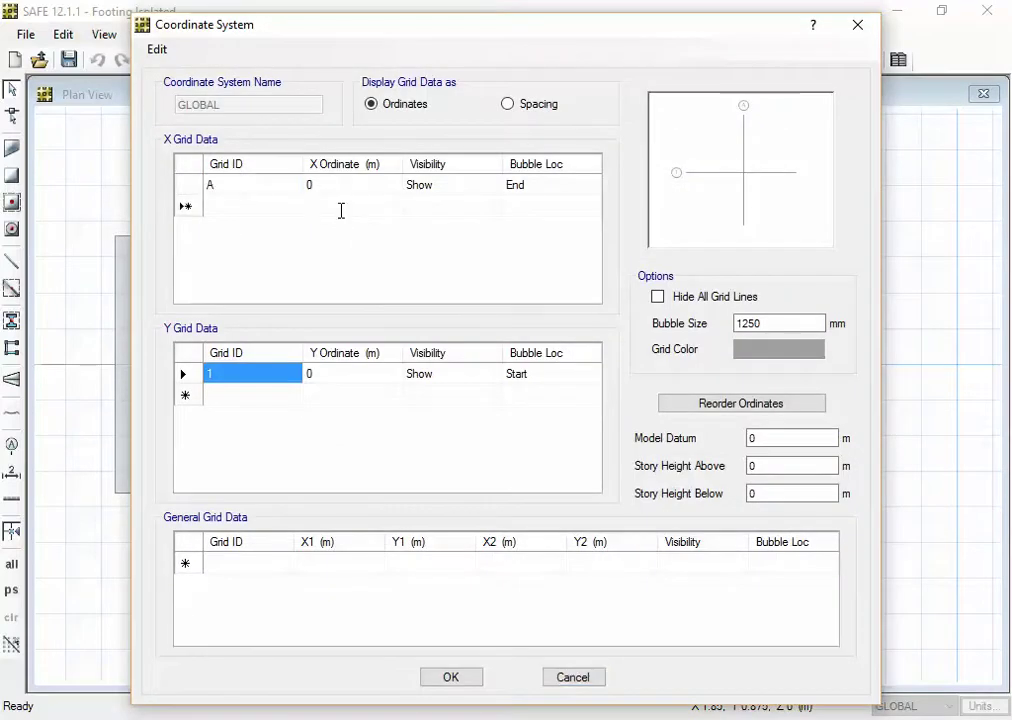
text(4.)
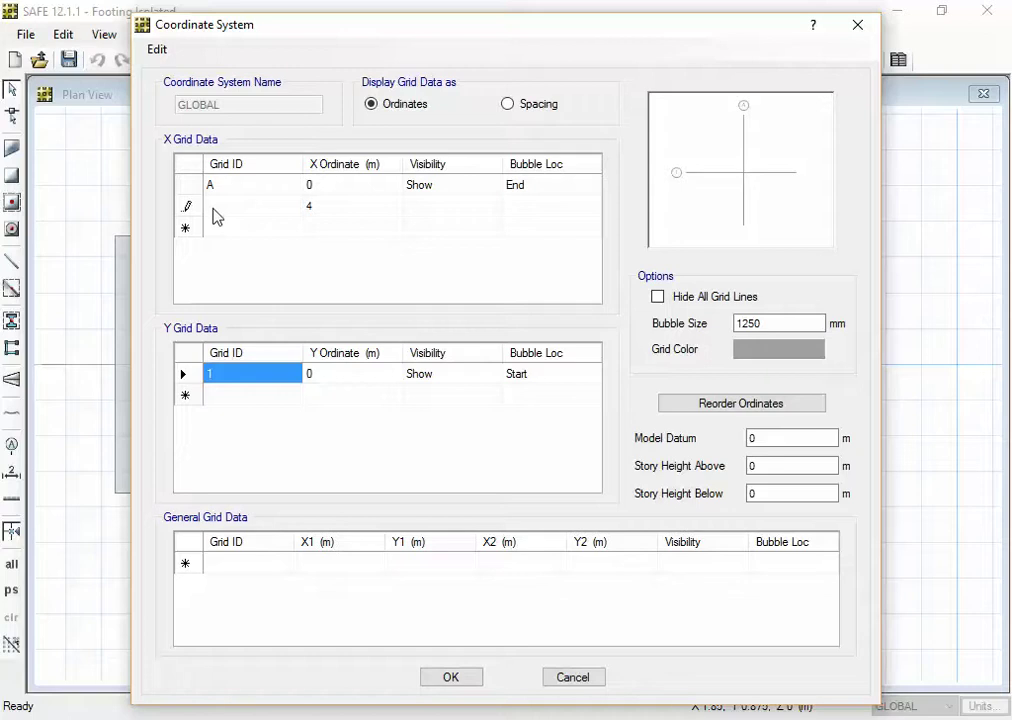
click(215, 215)
text(B)
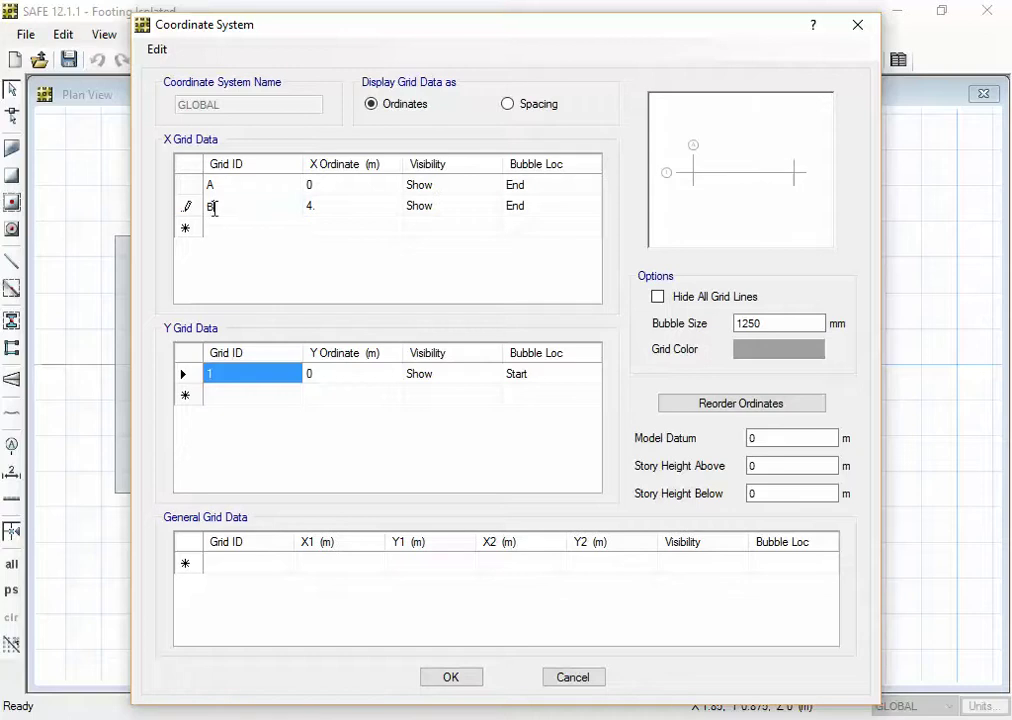
click(333, 230)
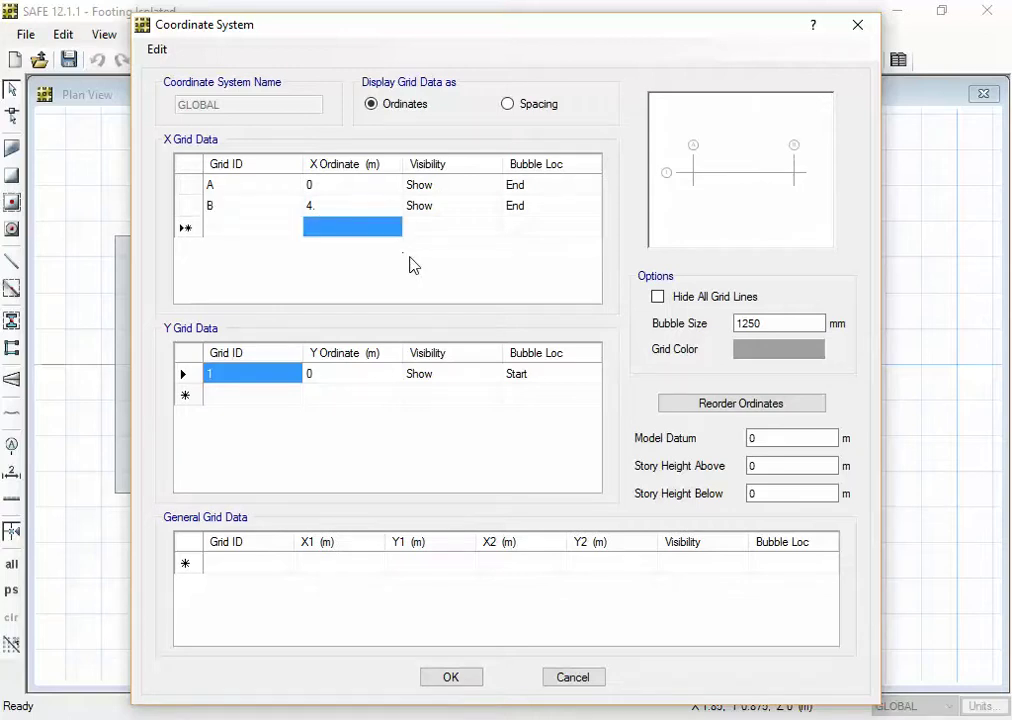
click(449, 680)
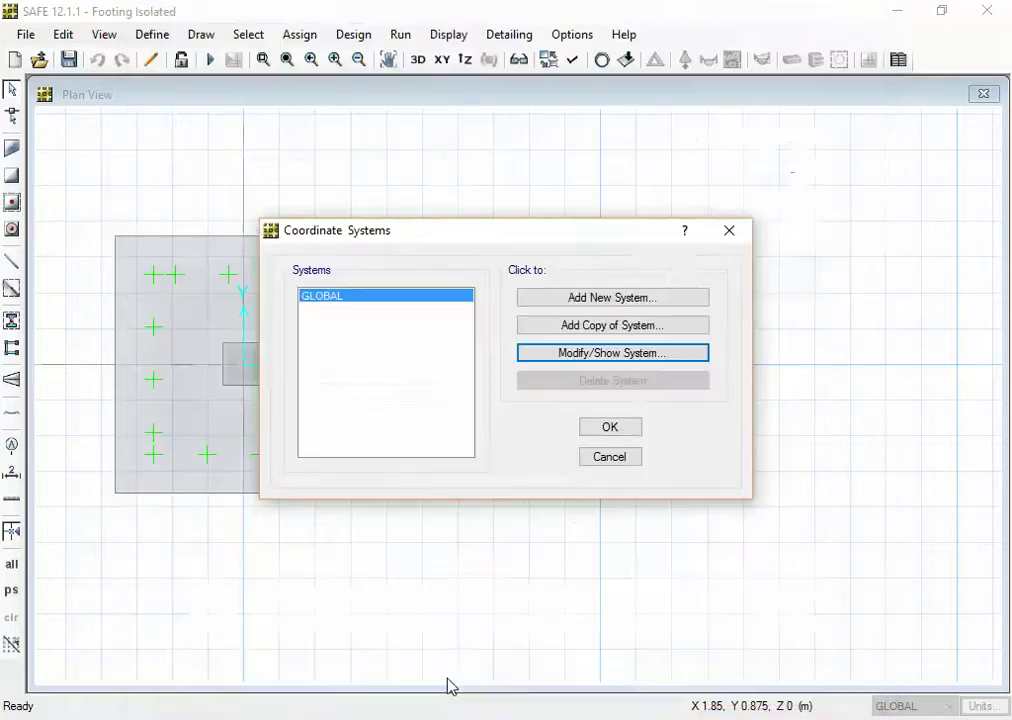
click(627, 429)
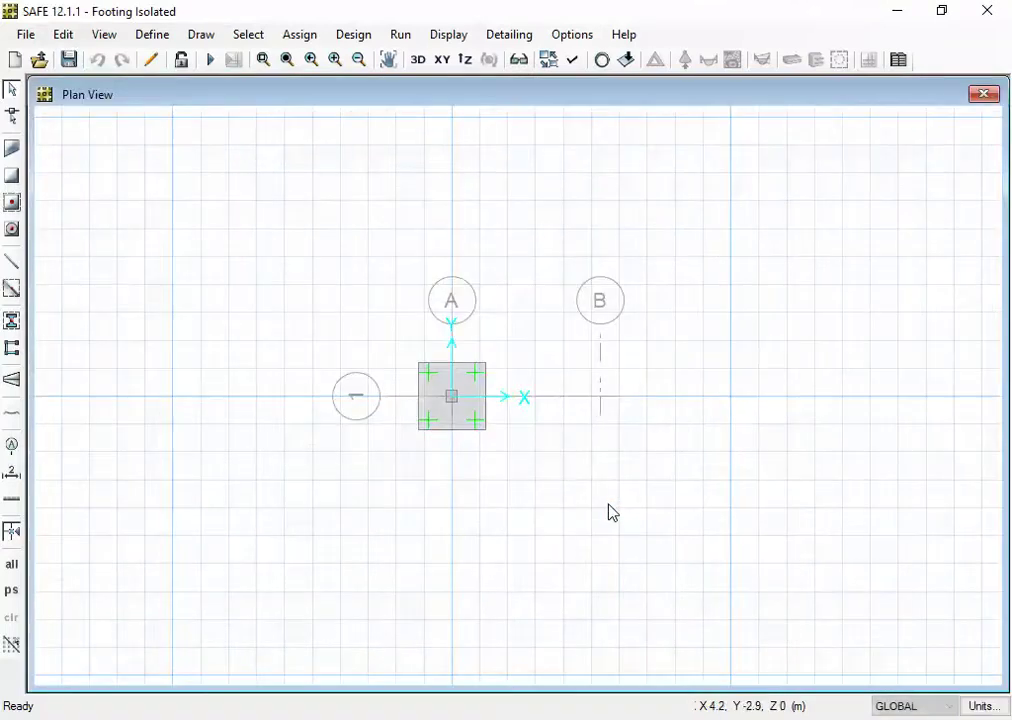
Examine the plan around the footing at grid A and the new grid line B.
scroll(614, 398, up, 1)
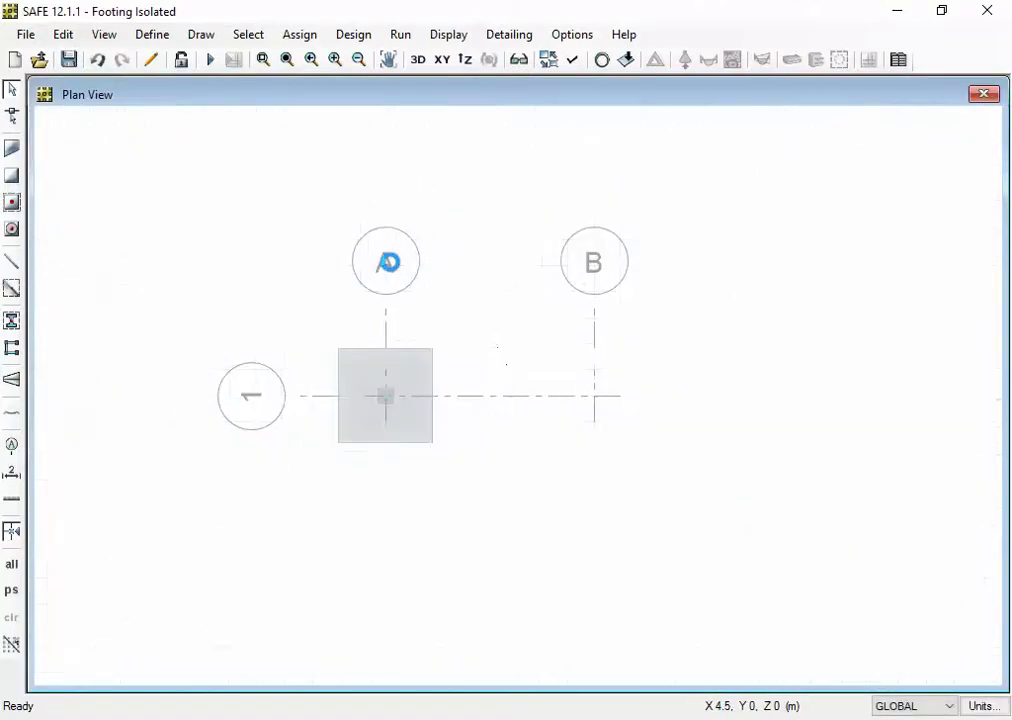
scroll(538, 357, up, 1)
scroll(525, 408, up, 3)
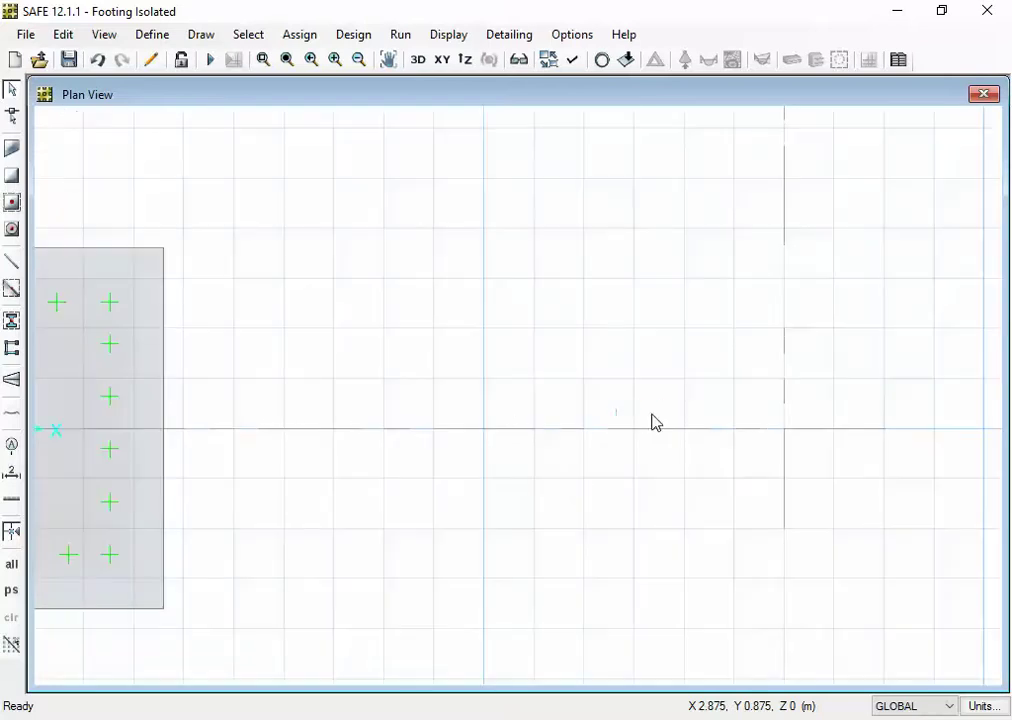
scroll(653, 422, down, 1)
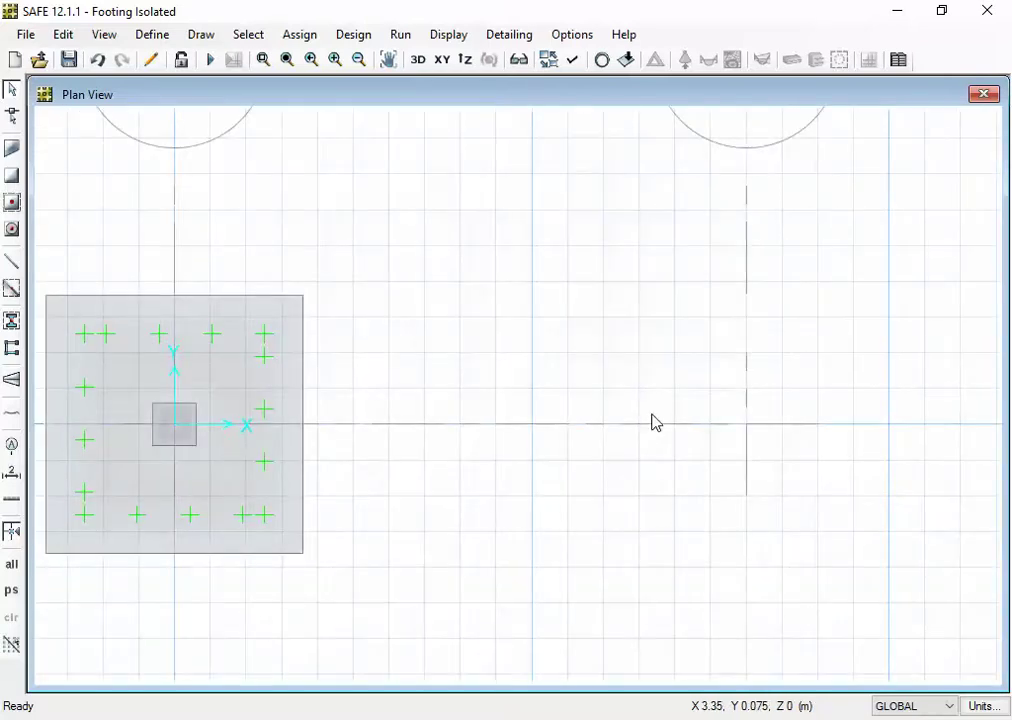
scroll(655, 422, down, 1)
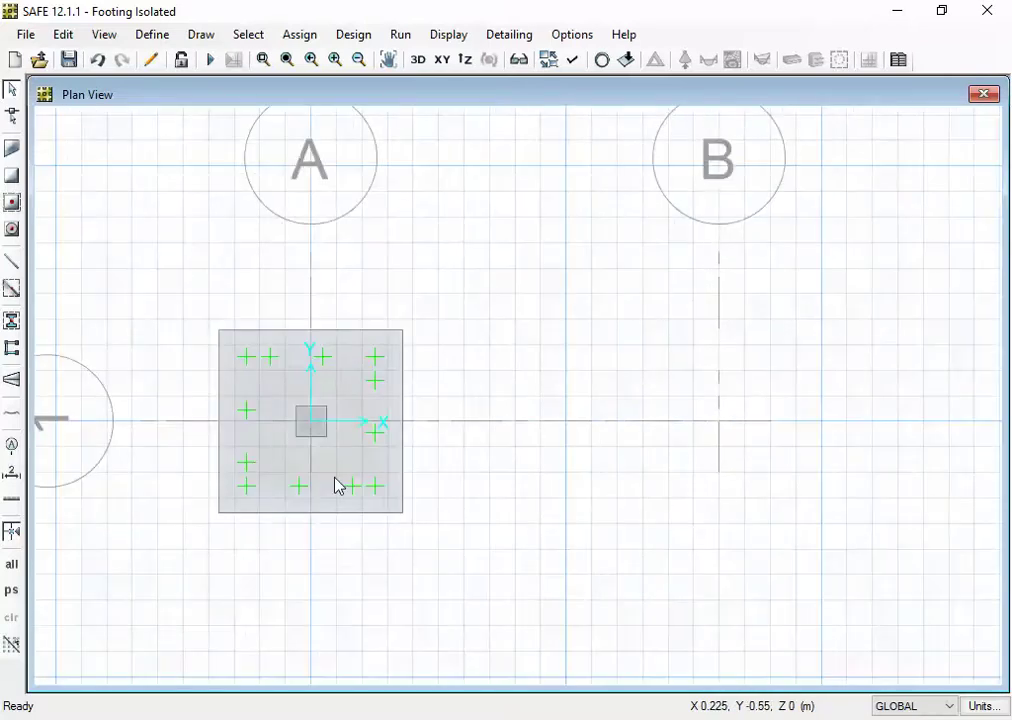
scroll(334, 480, up, 1)
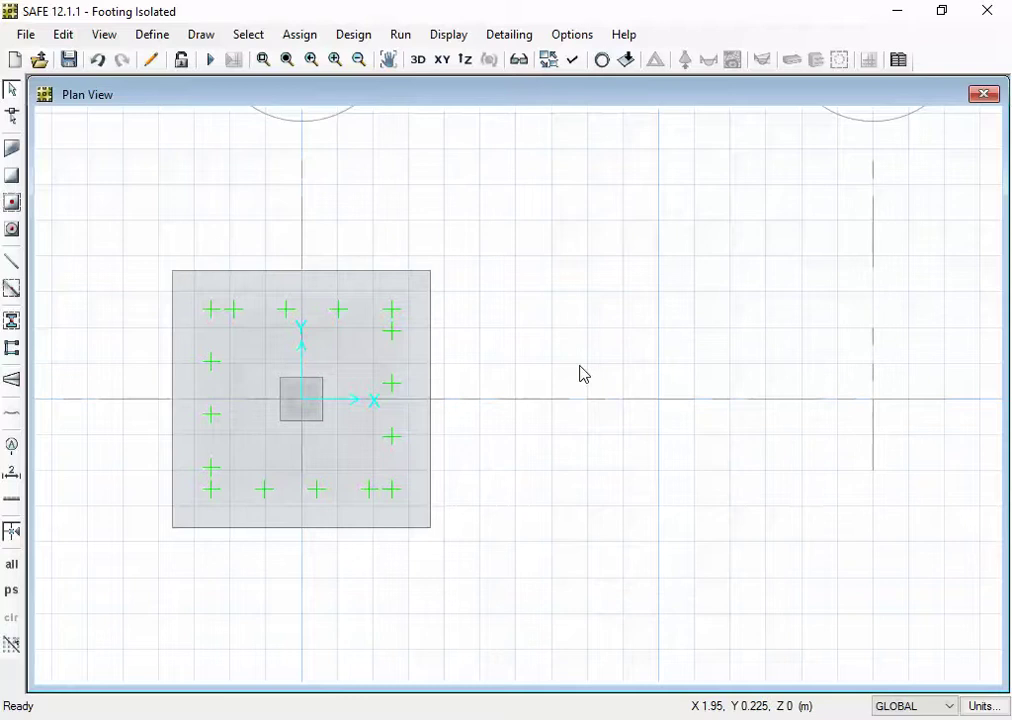
scroll(537, 392, down, 1)
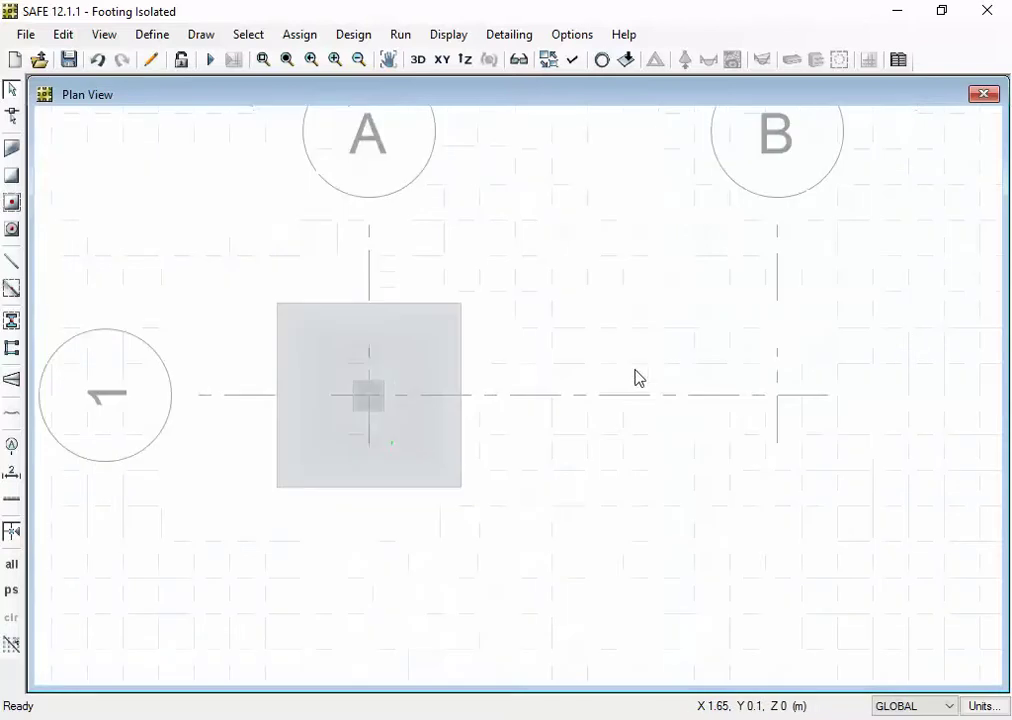
scroll(910, 340, up, 1)
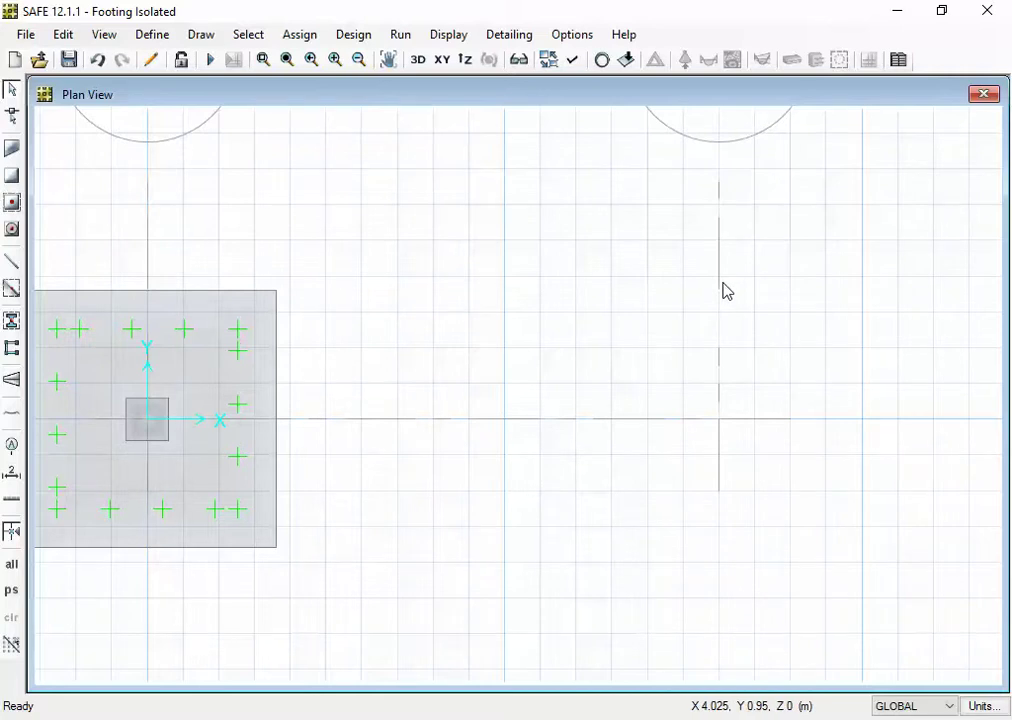
click(12, 231)
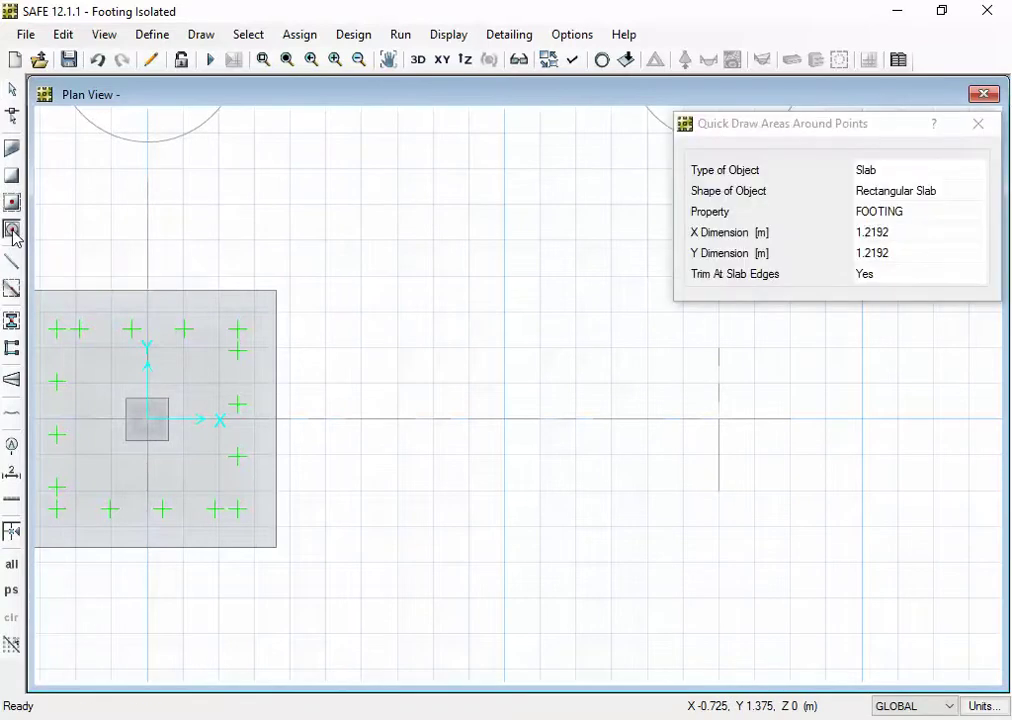
click(977, 125)
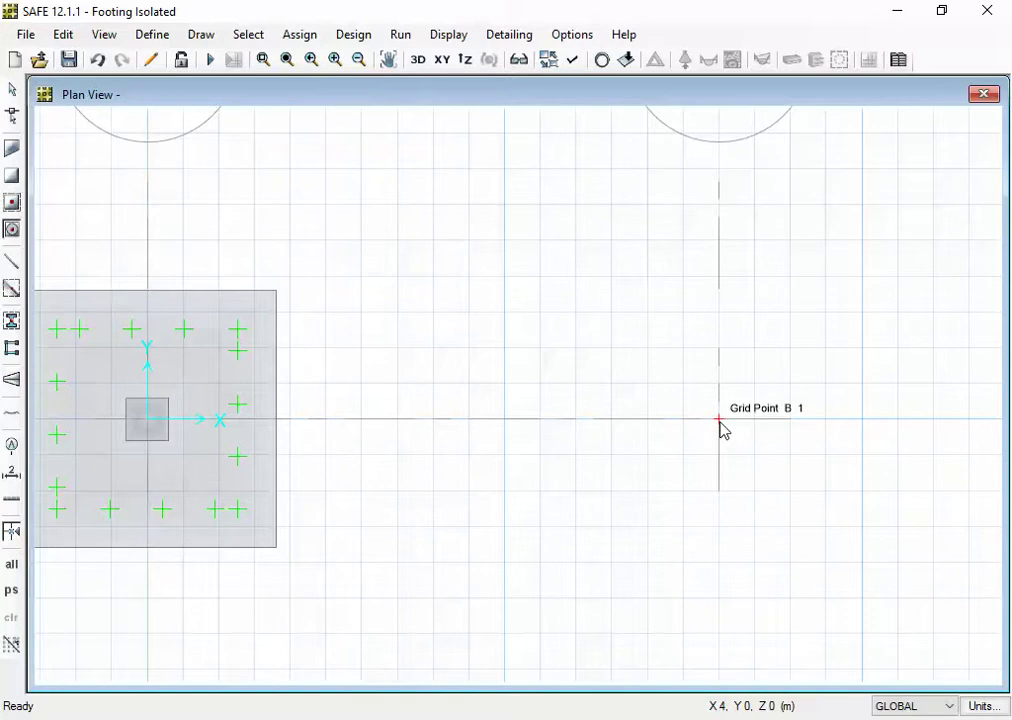
click(12, 230)
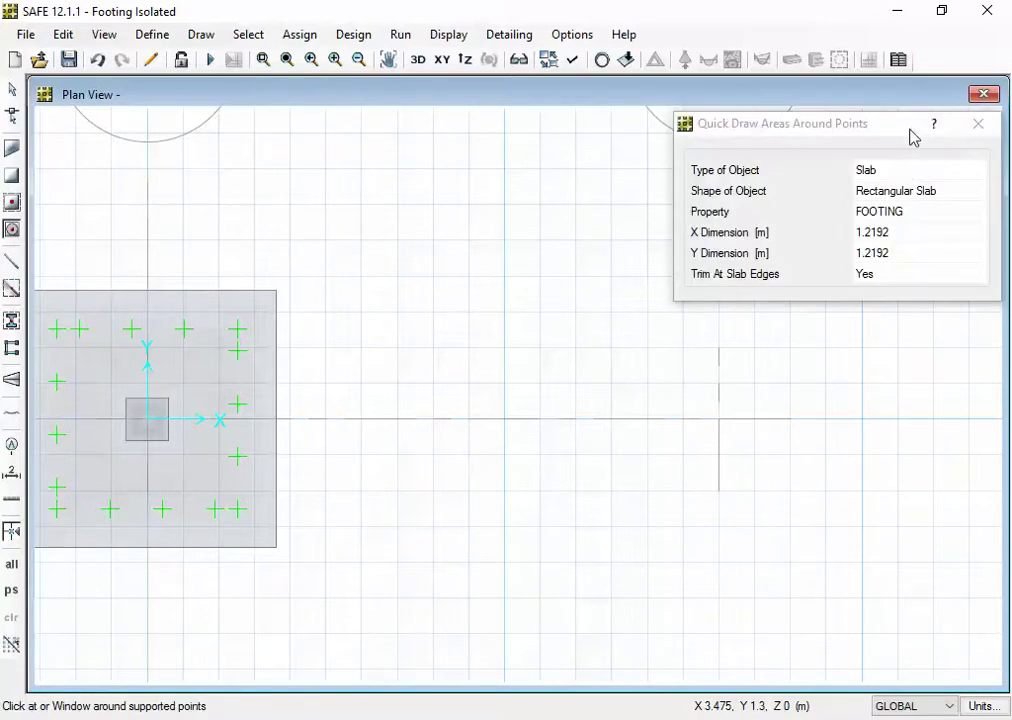
drag(884, 135, 655, 153)
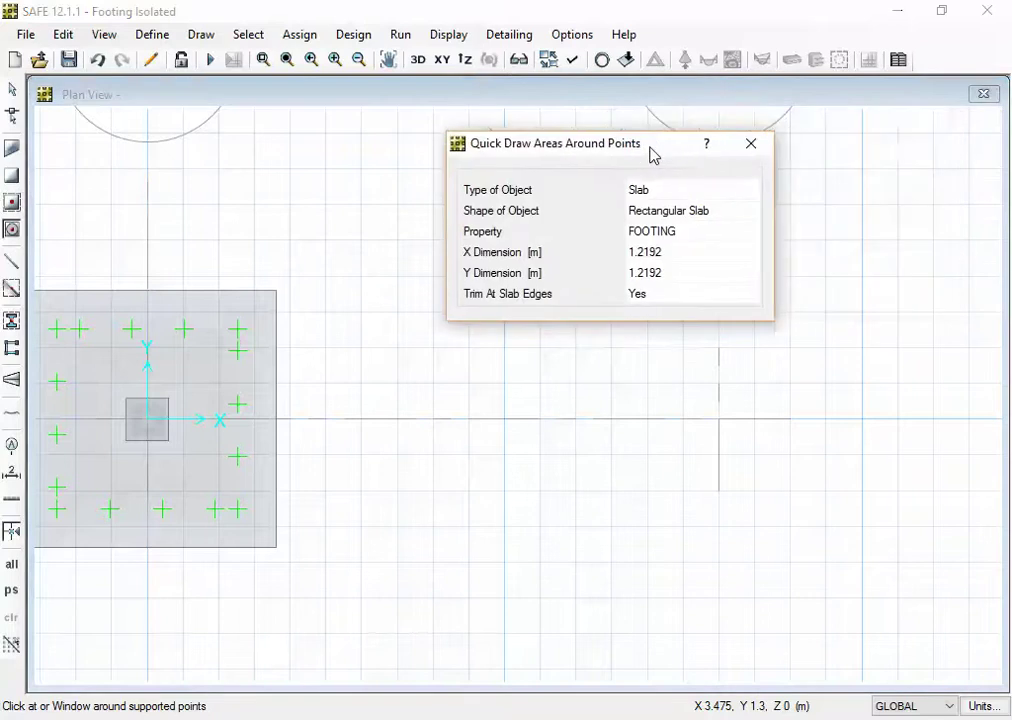
click(748, 141)
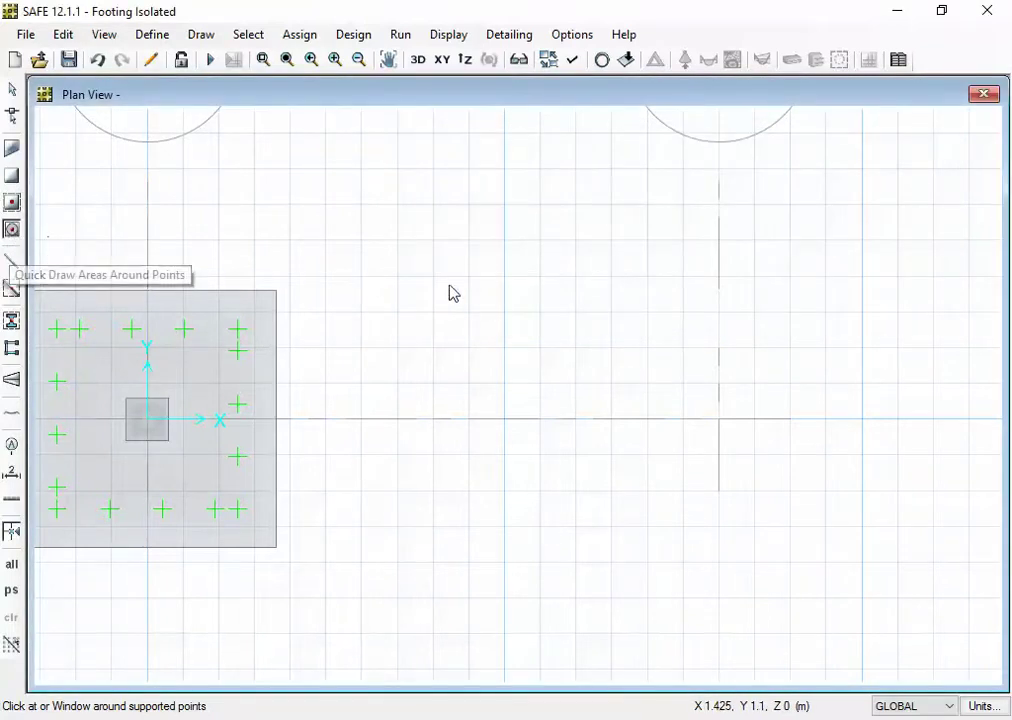
key(Escape)
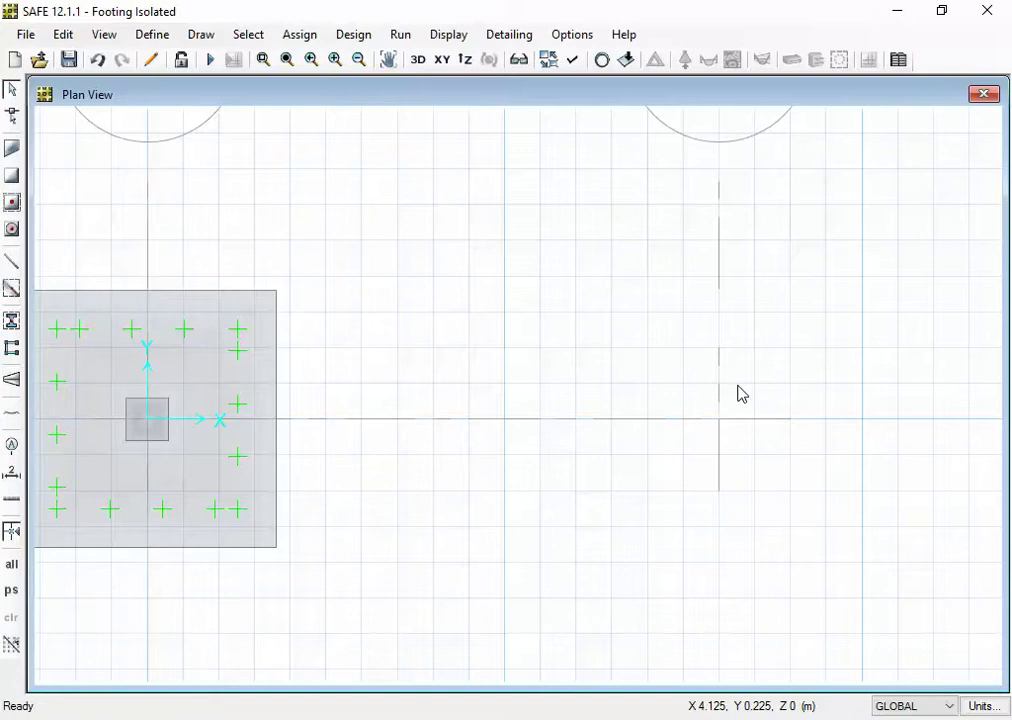
right_click(599, 286)
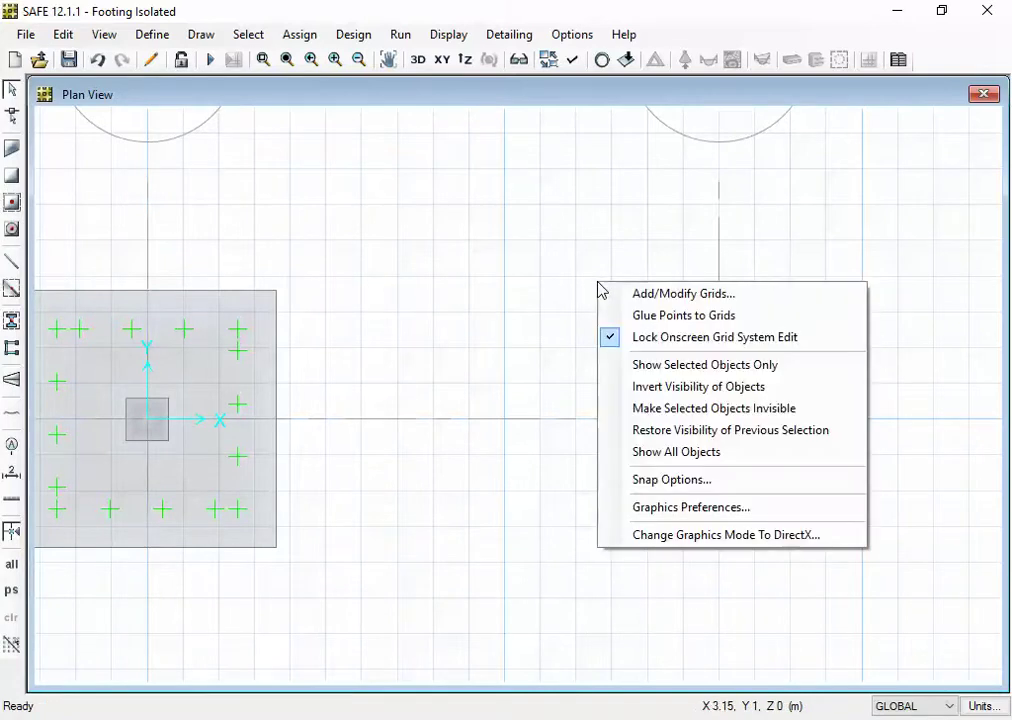
click(591, 219)
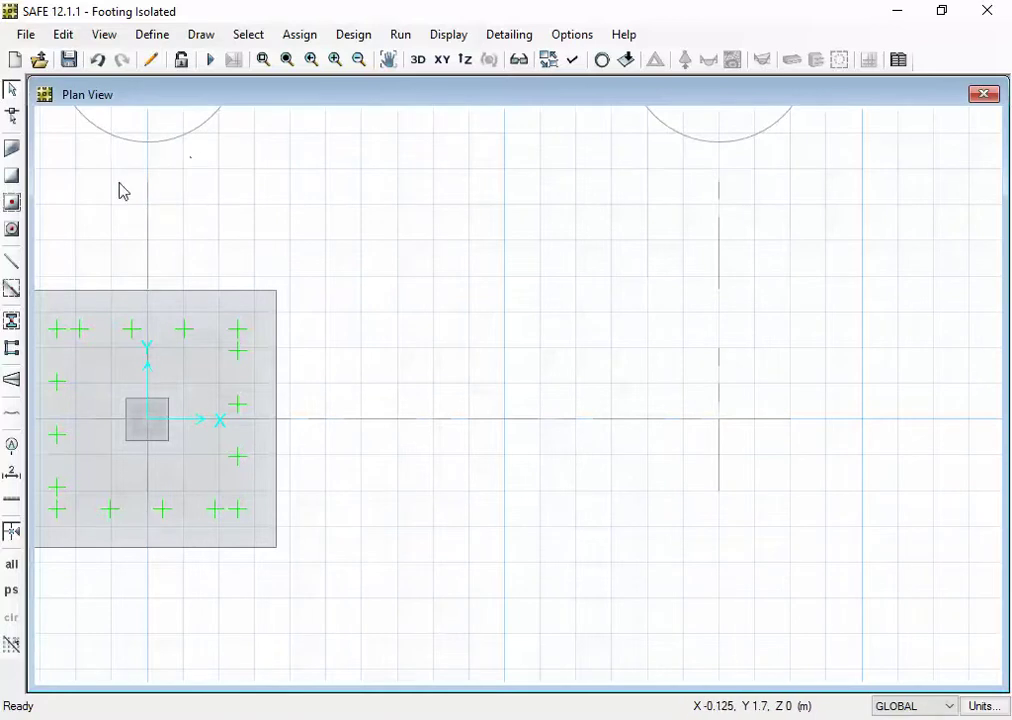
Set up quick drawing of rectangular slab areas around points with the STIFF property.
click(12, 230)
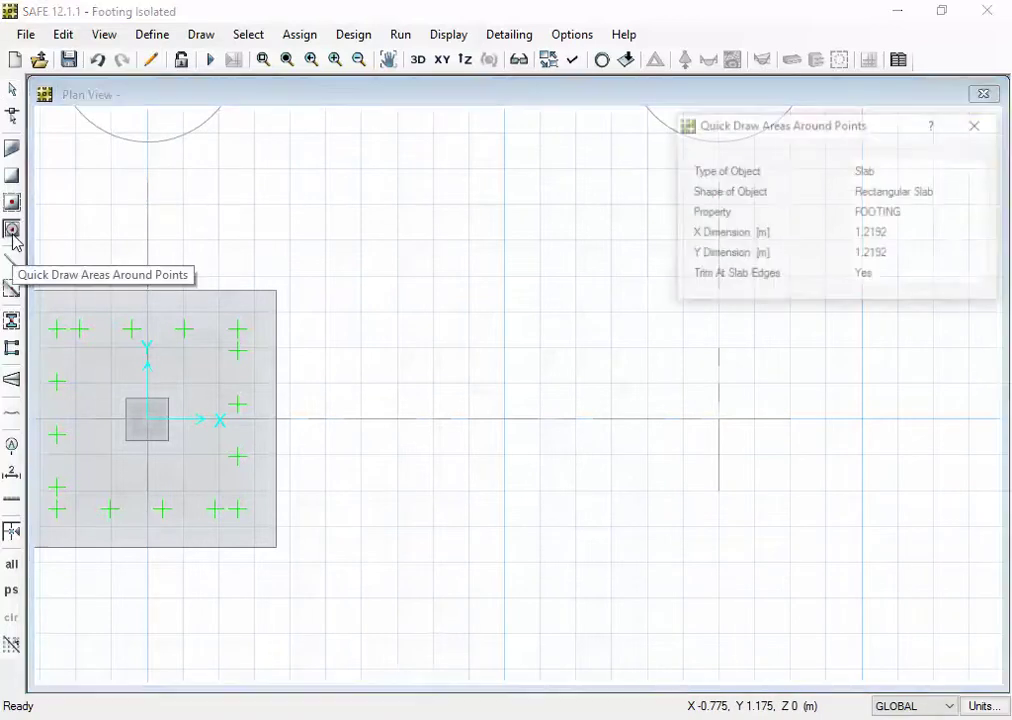
click(893, 220)
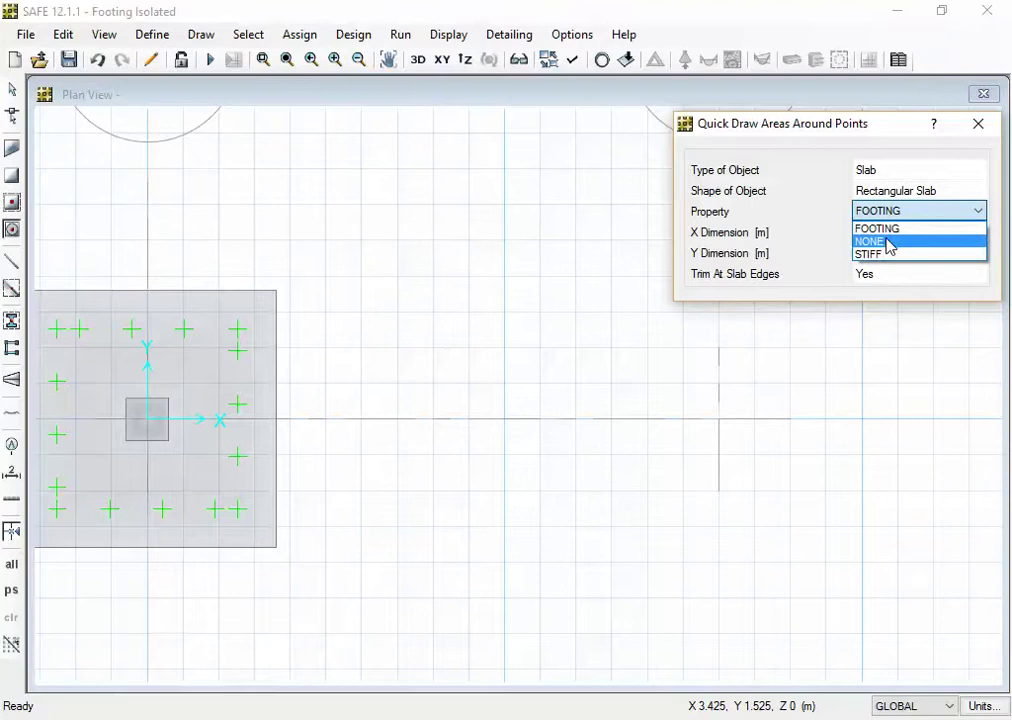
click(884, 255)
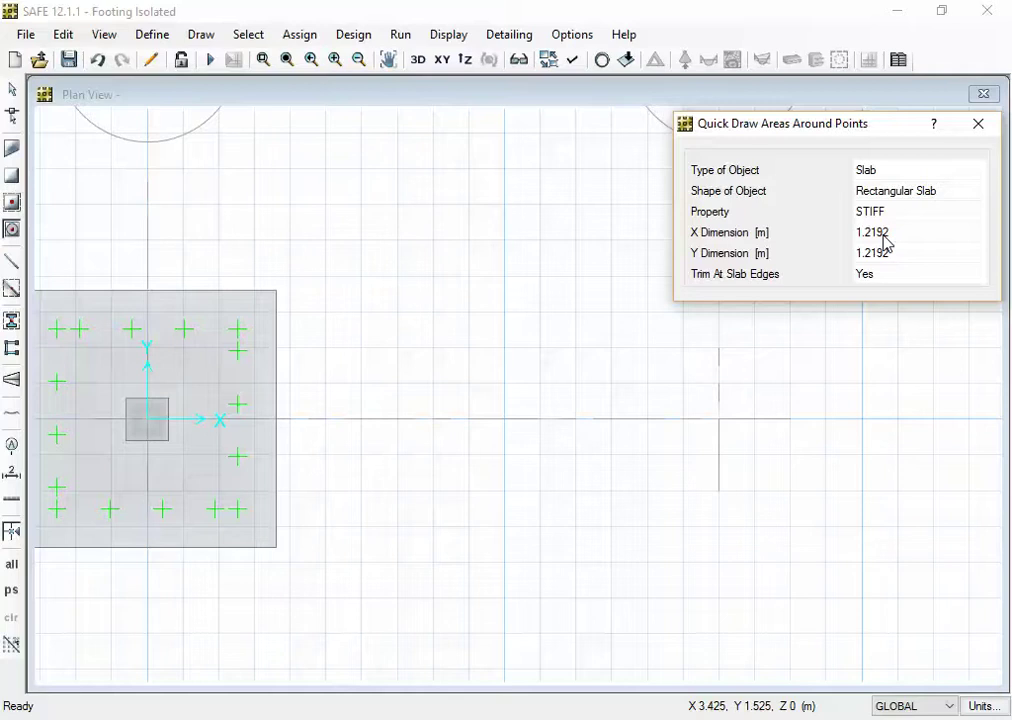
click(904, 178)
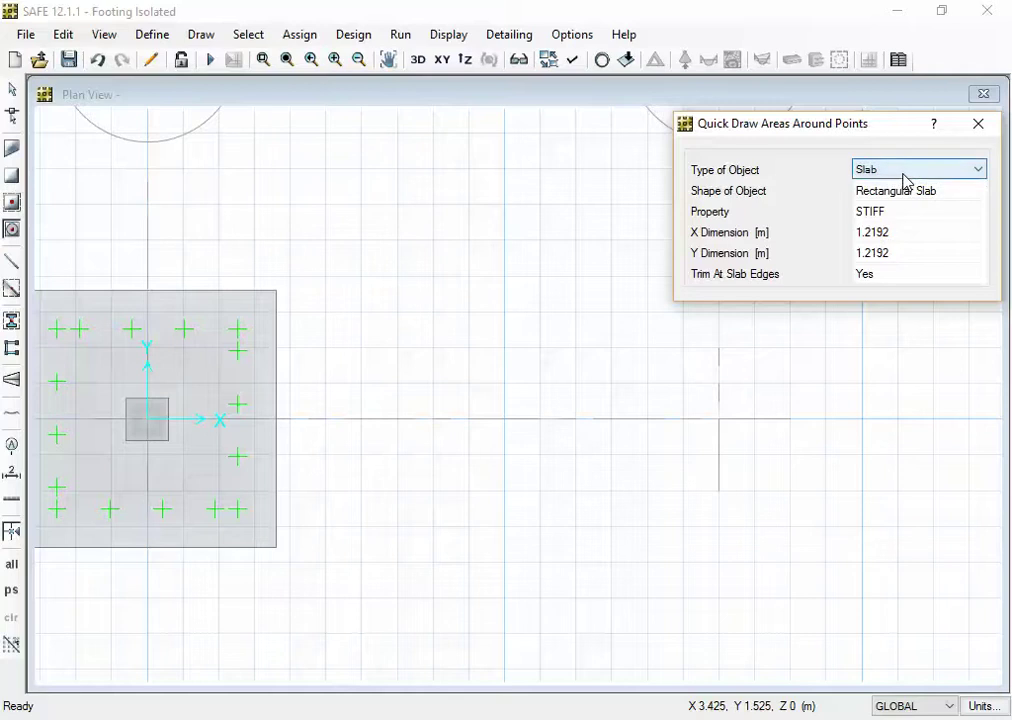
click(905, 179)
click(904, 185)
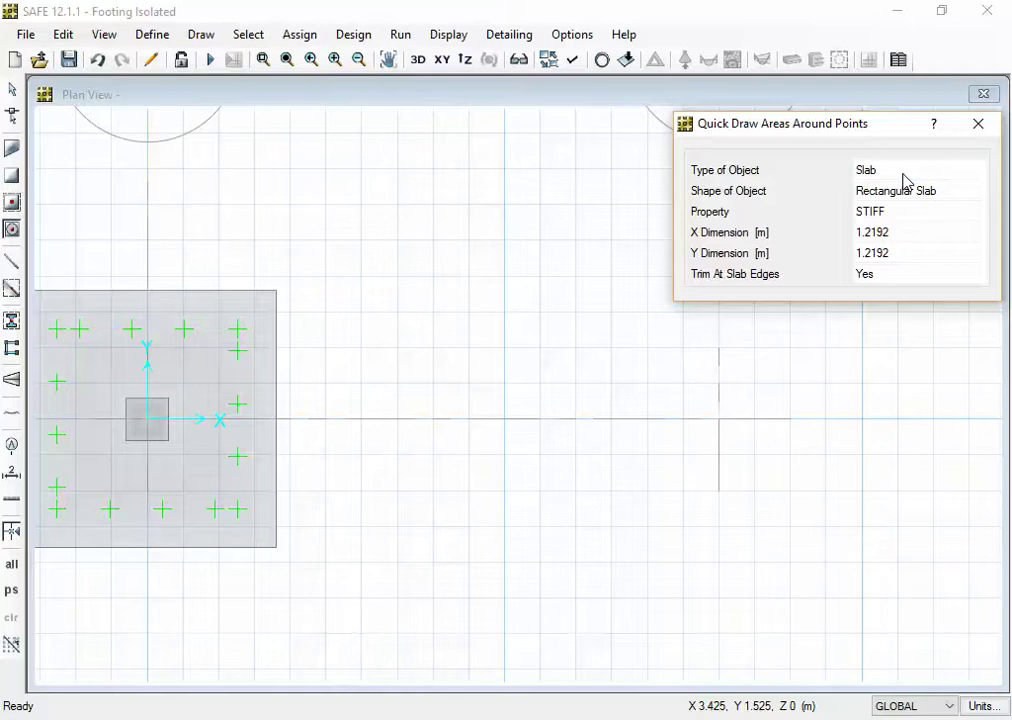
Draw a STIFF slab area of 0.3 m by 0.3 m around grid point B-1.
click(893, 234)
text(0.3)
click(912, 256)
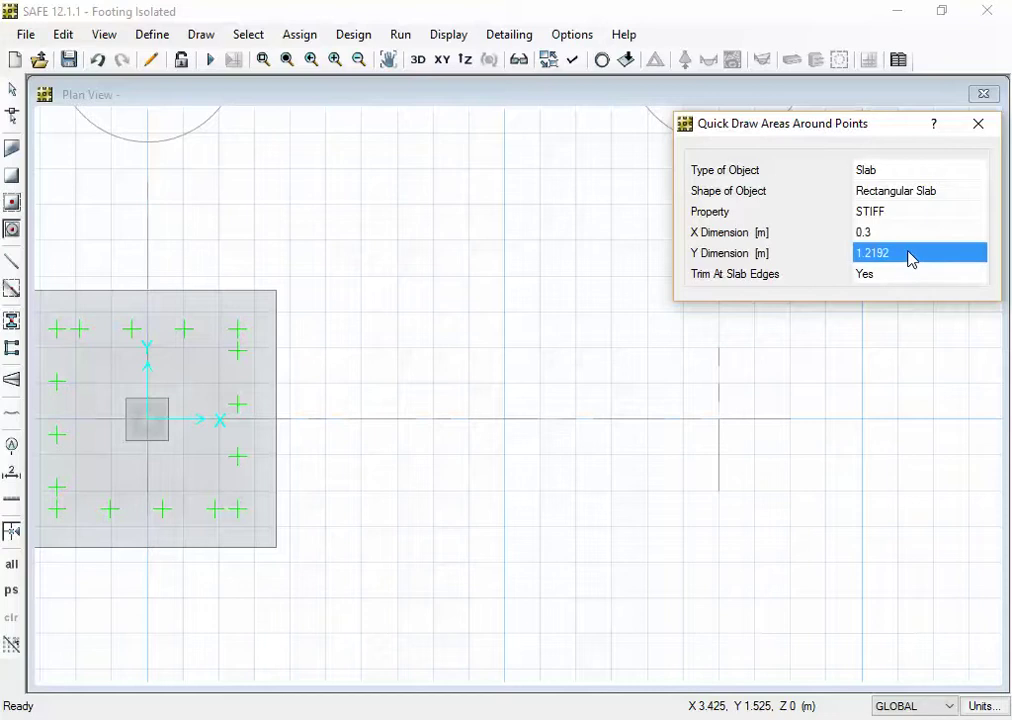
text(0.3)
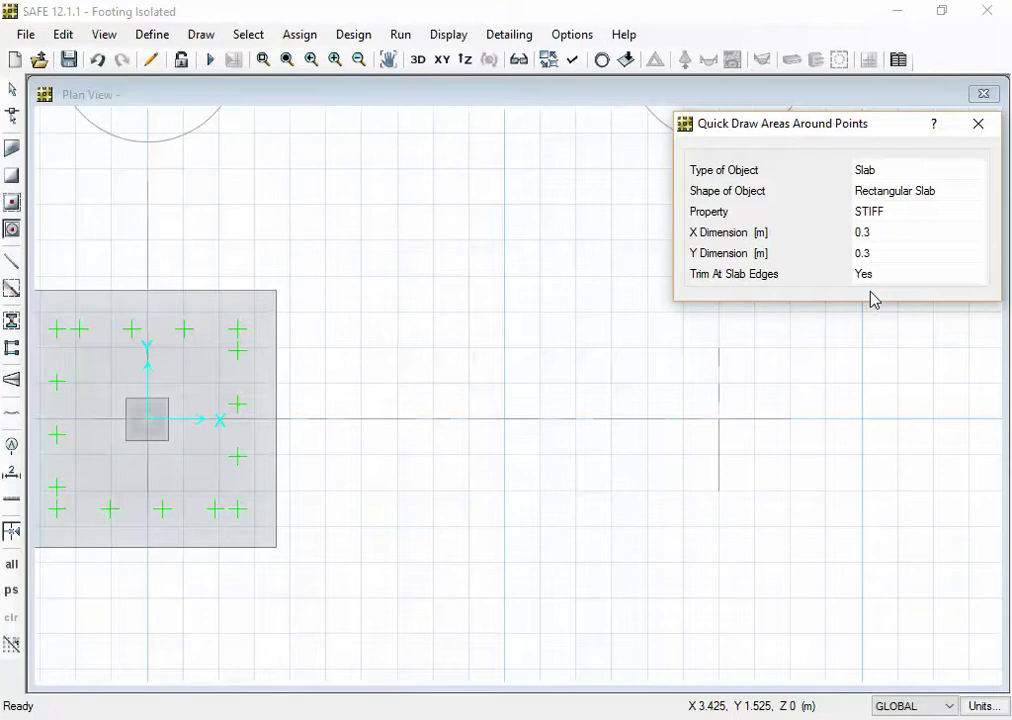
key(BackSpace)
key(BackSpace)
key(BackSpace)
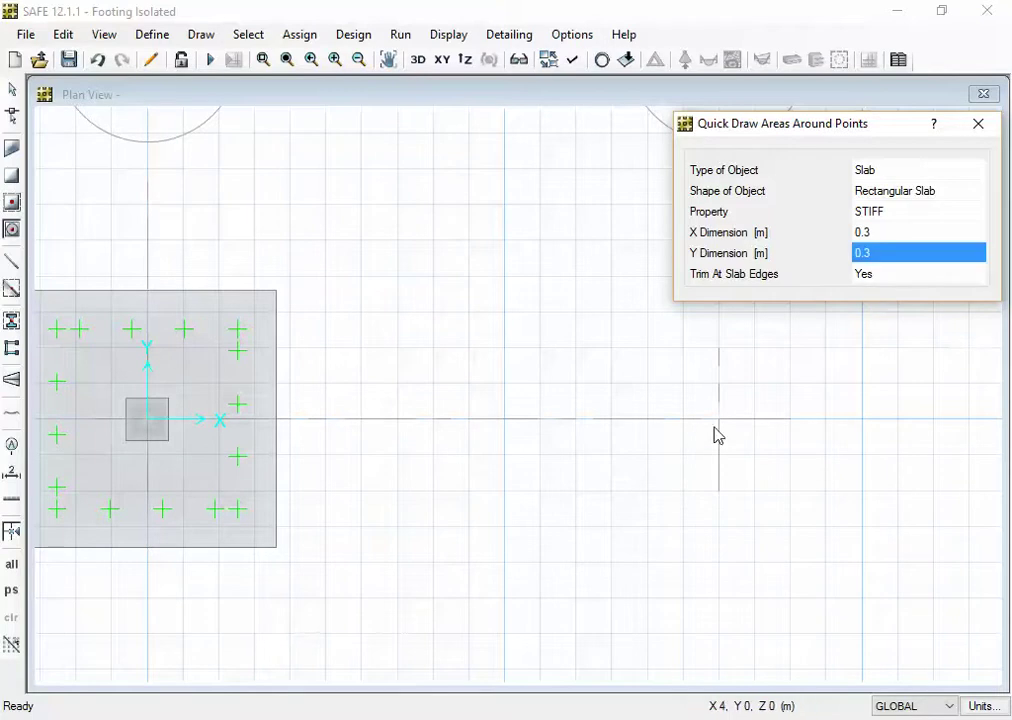
click(721, 422)
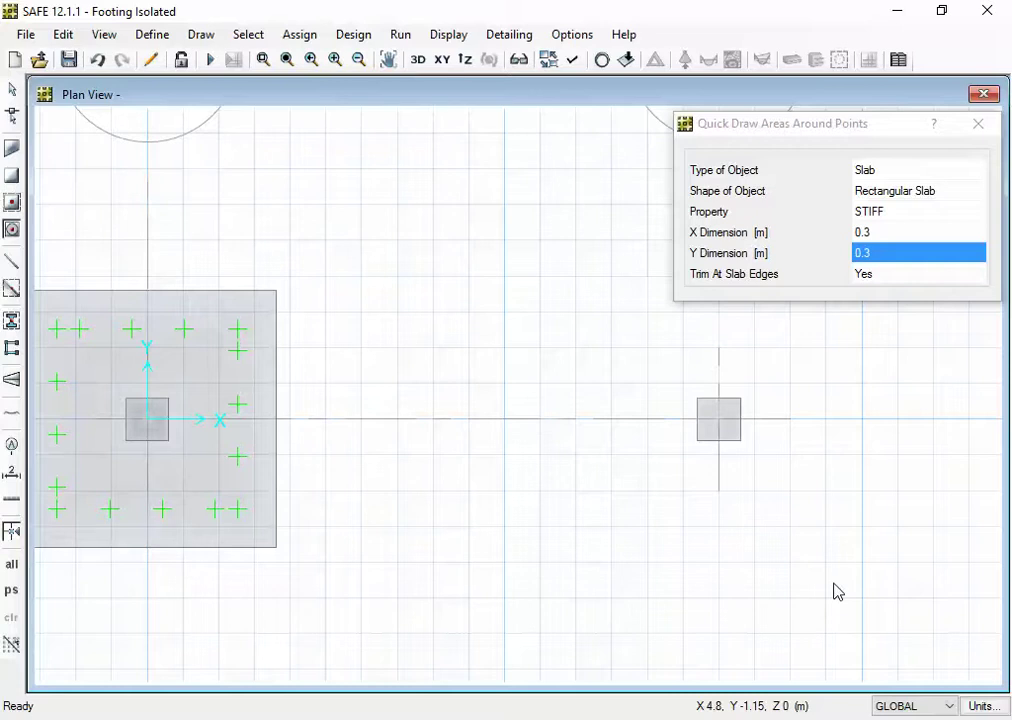
click(975, 123)
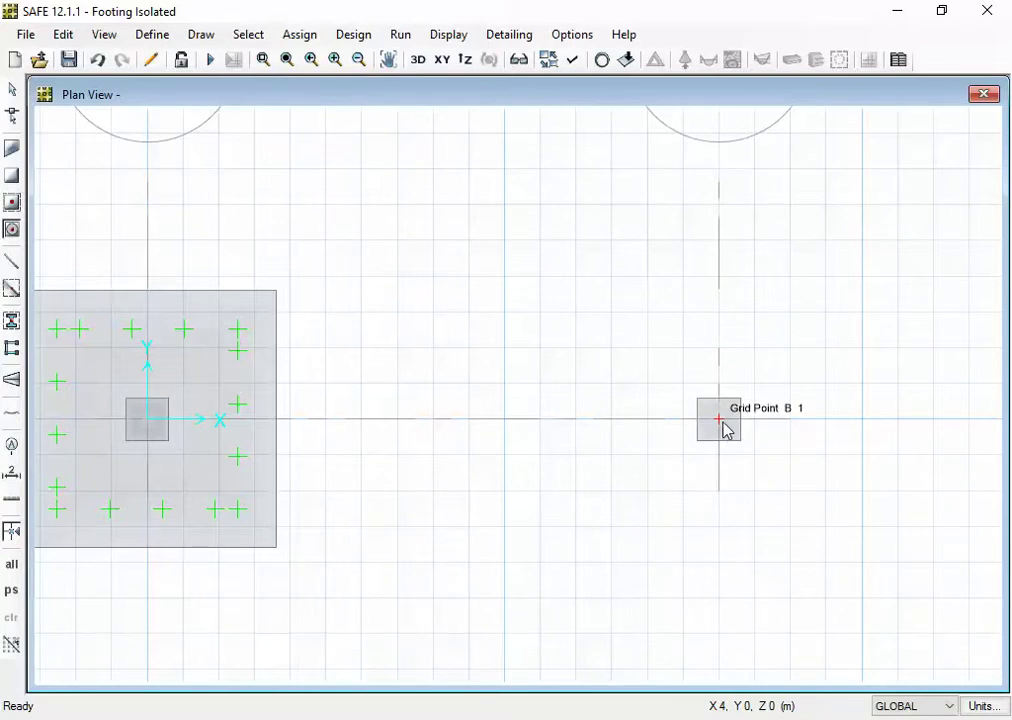
click(630, 291)
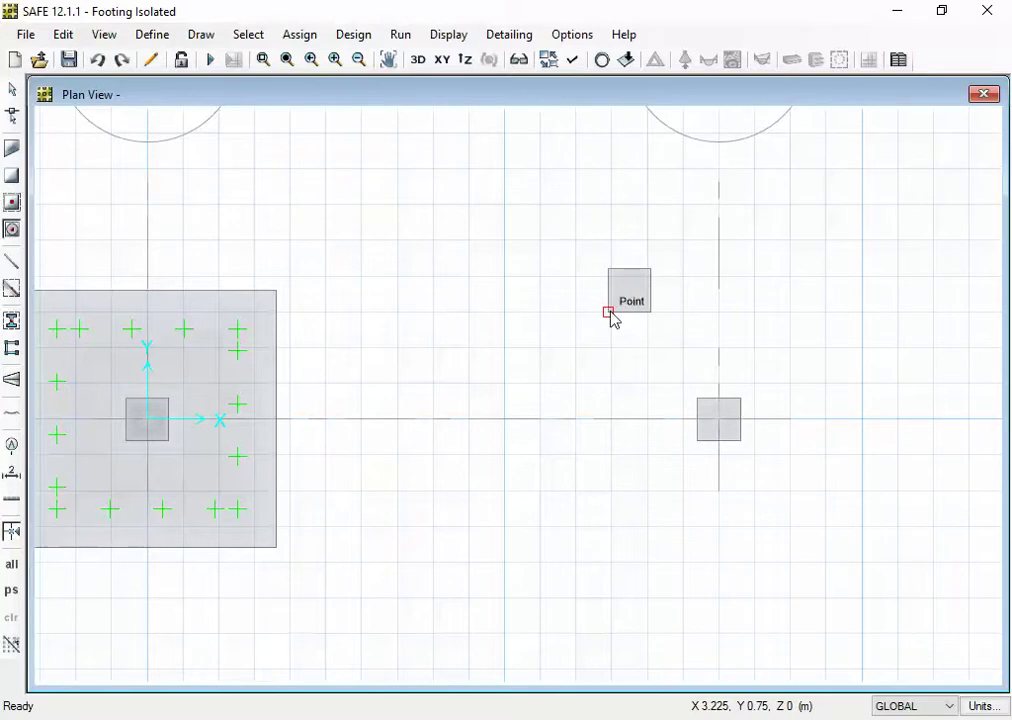
key(ctrl+z)
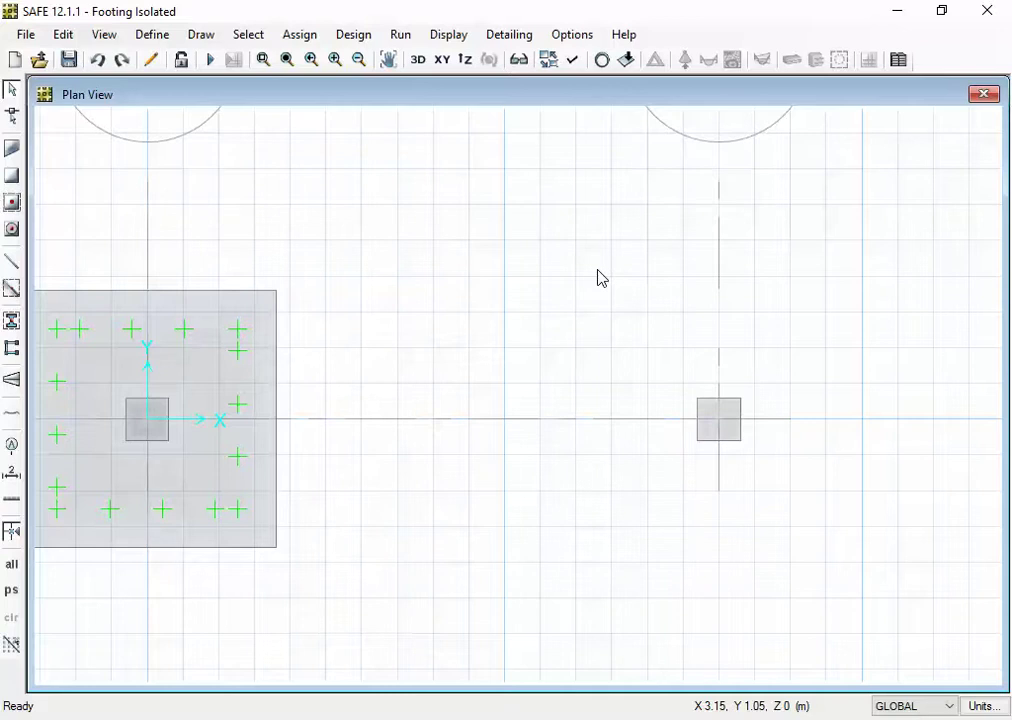
Check the assignments and corner coordinates of the footing slab at grid A.
right_click(205, 344)
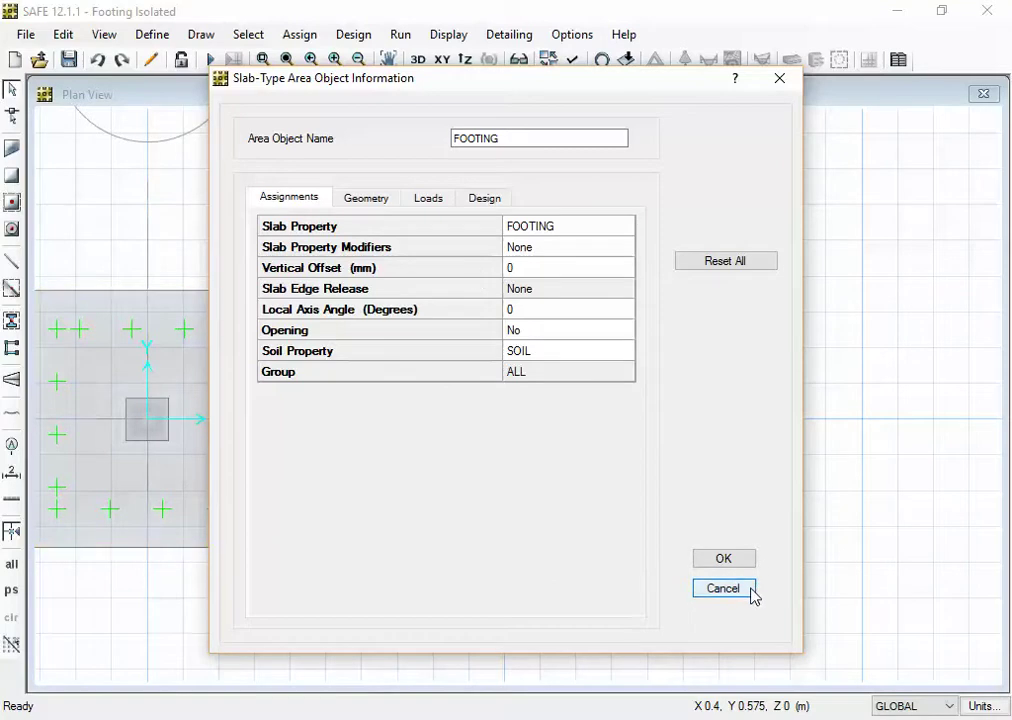
click(374, 200)
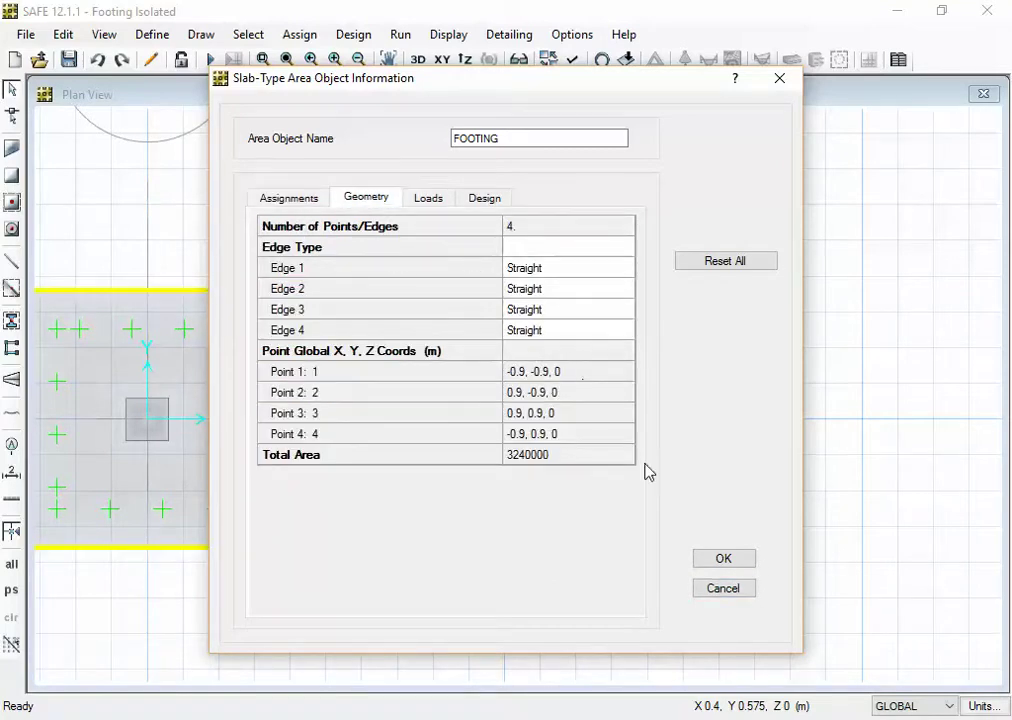
click(707, 589)
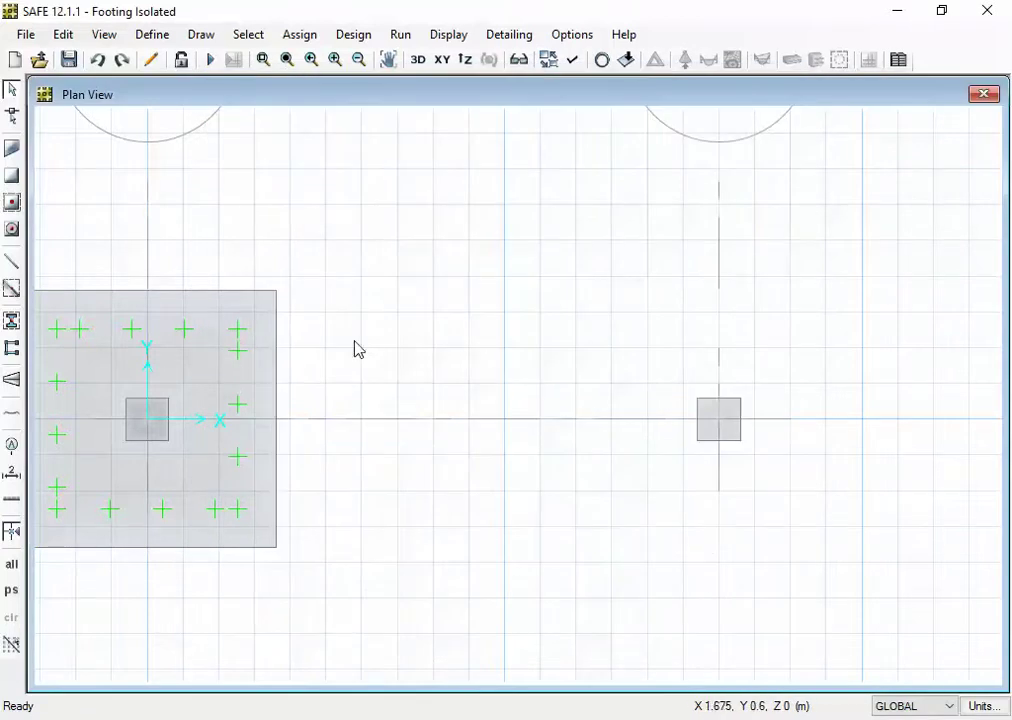
double_click(226, 366)
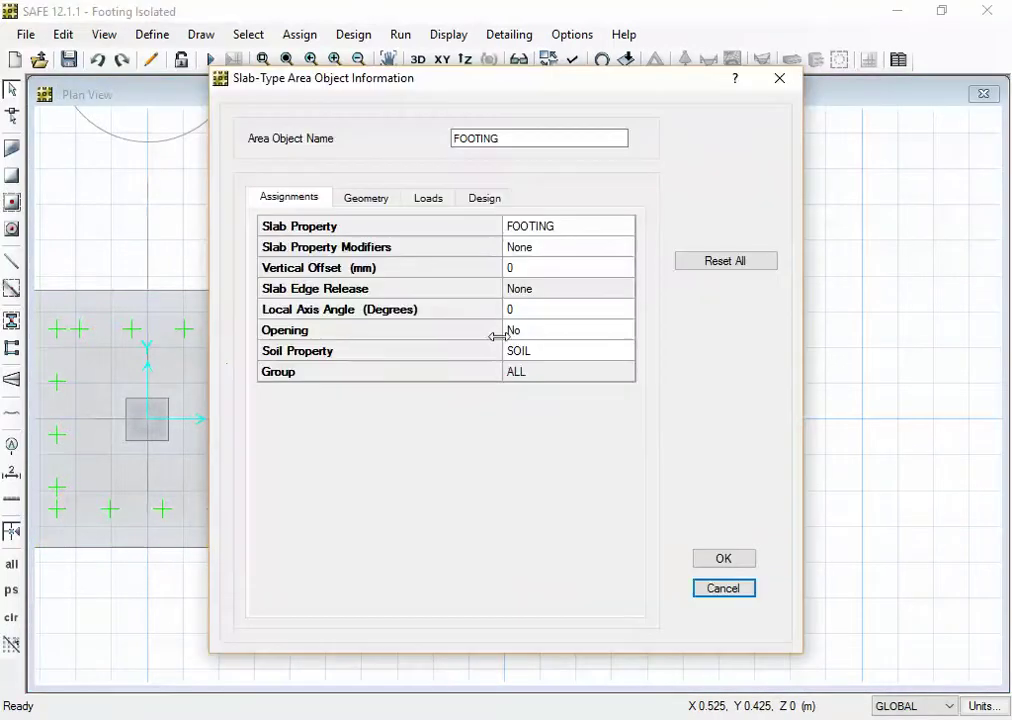
click(740, 590)
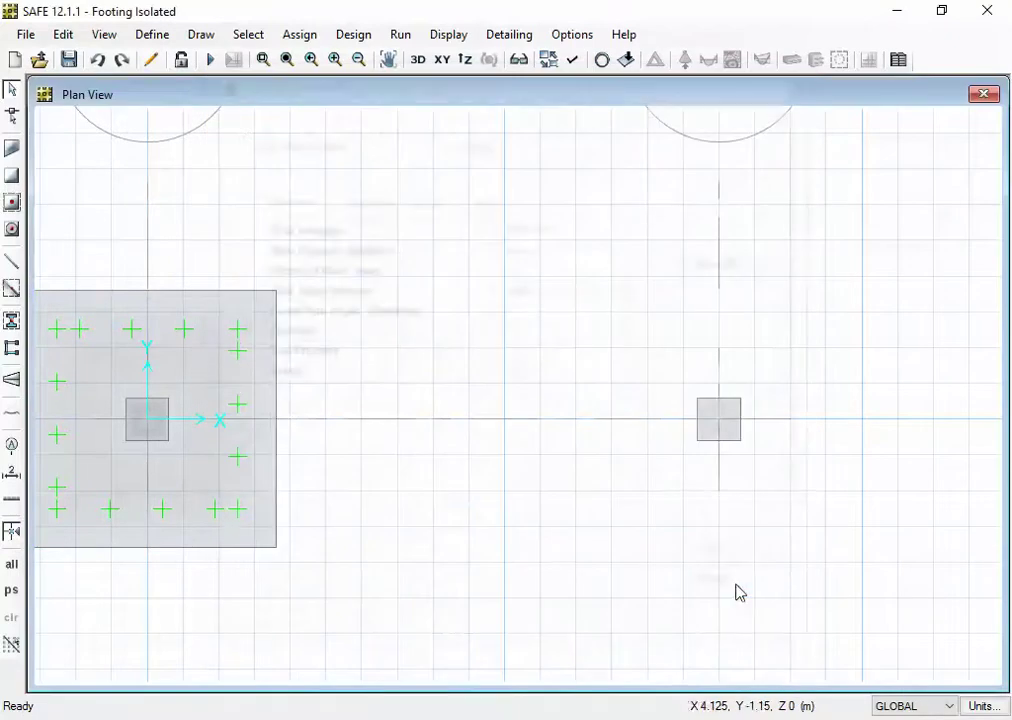
Try to replicate the footing slab at grid A linearly with both increments at 0 m.
drag(297, 377, 239, 327)
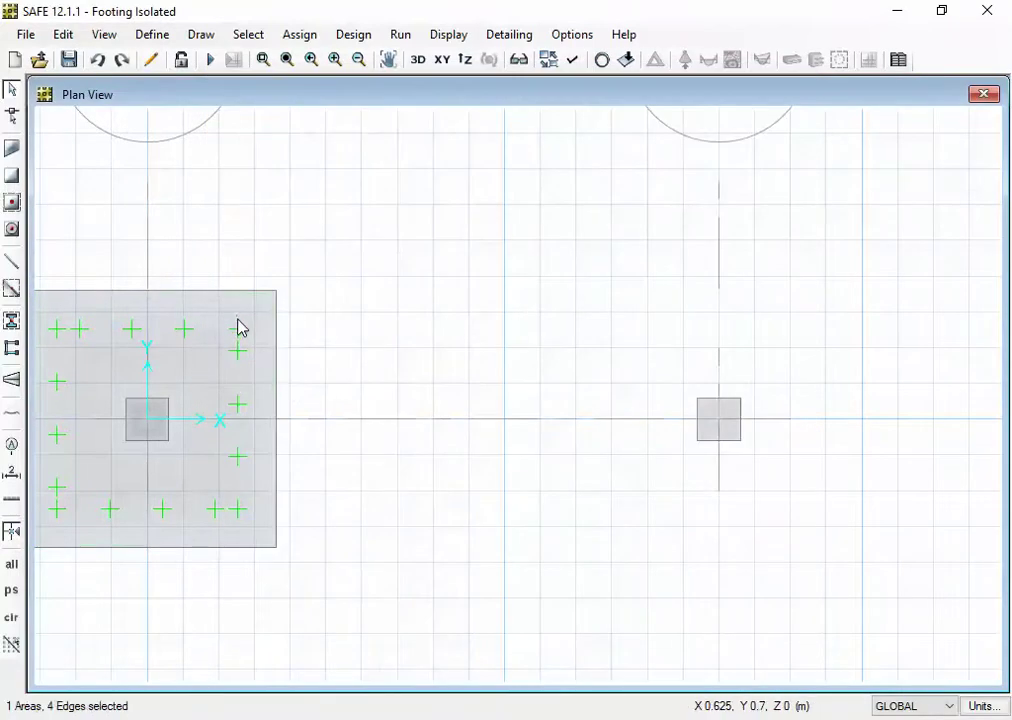
click(63, 35)
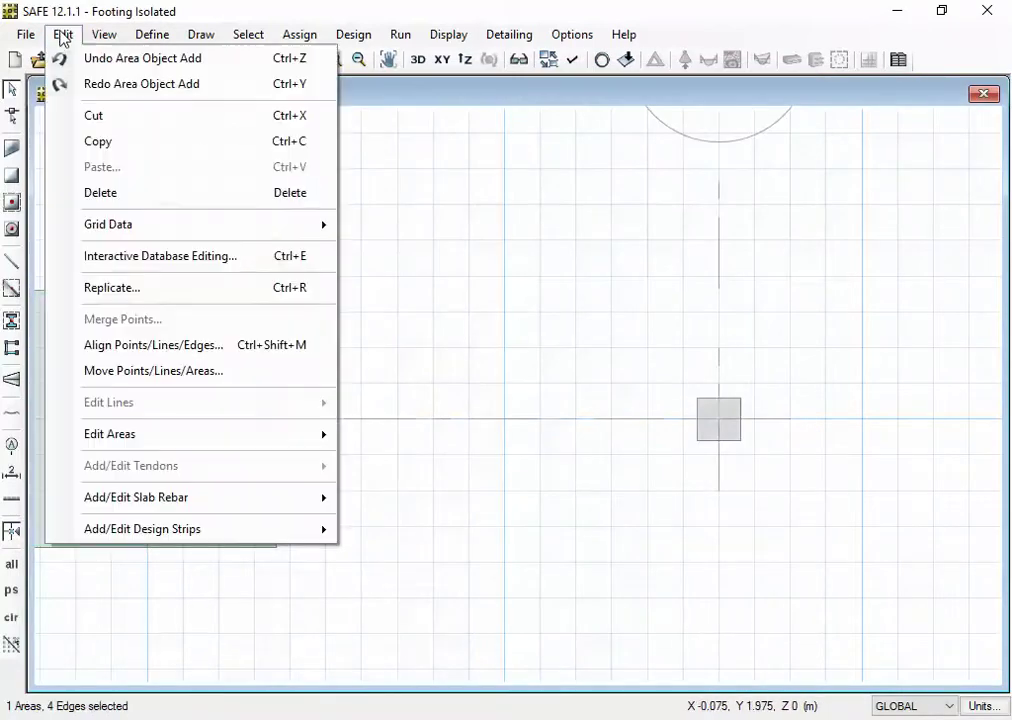
click(127, 290)
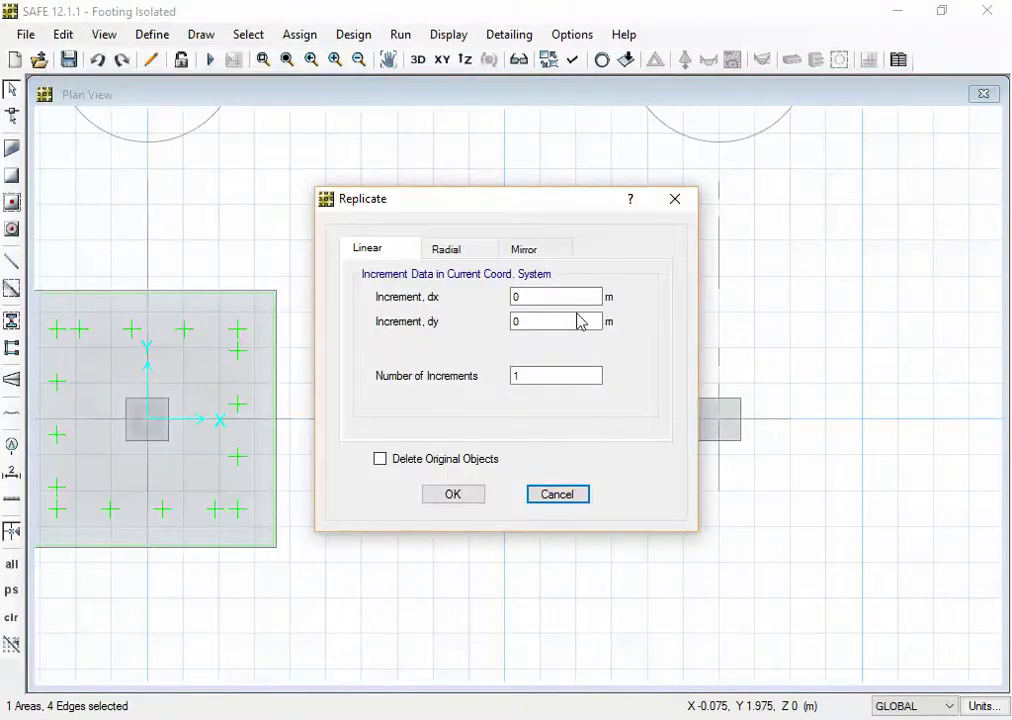
click(544, 318)
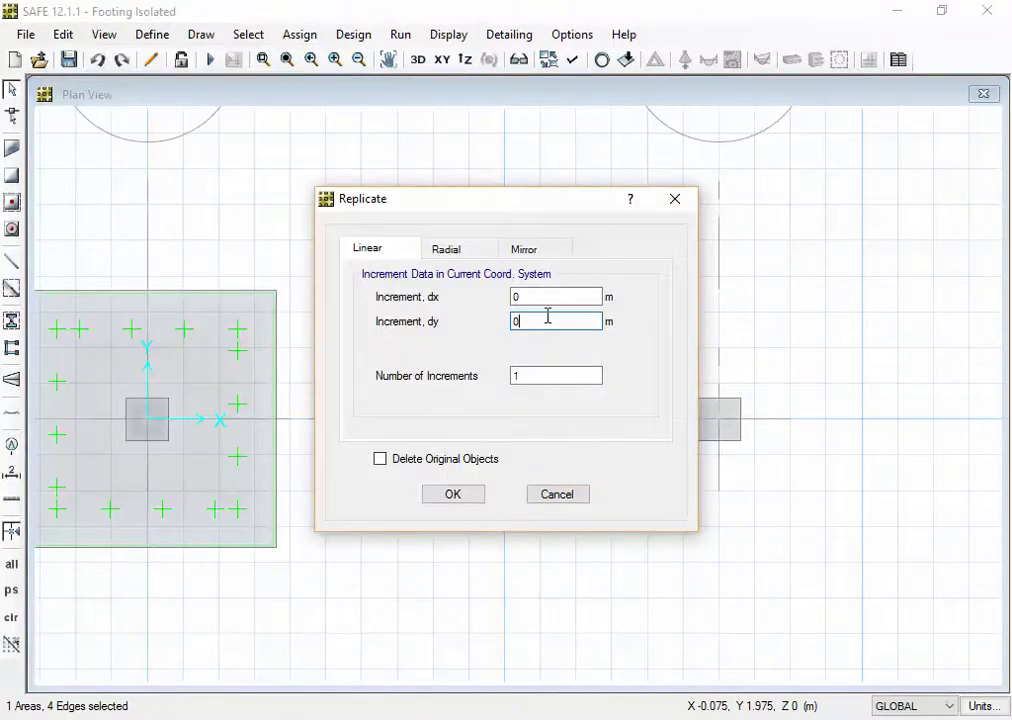
click(475, 498)
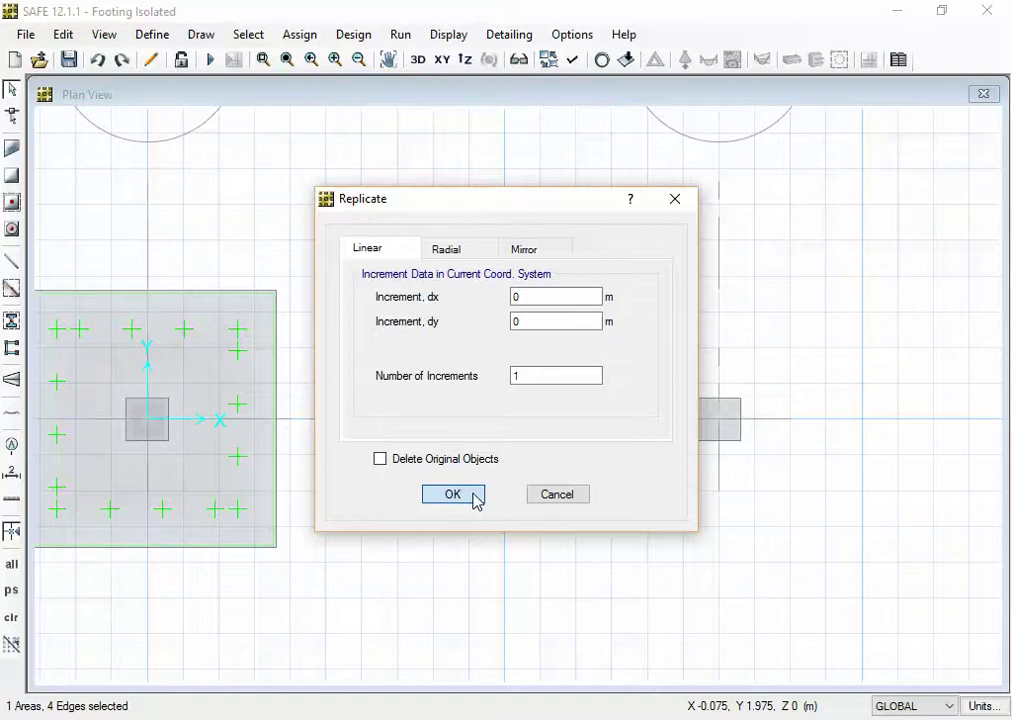
key(F3)
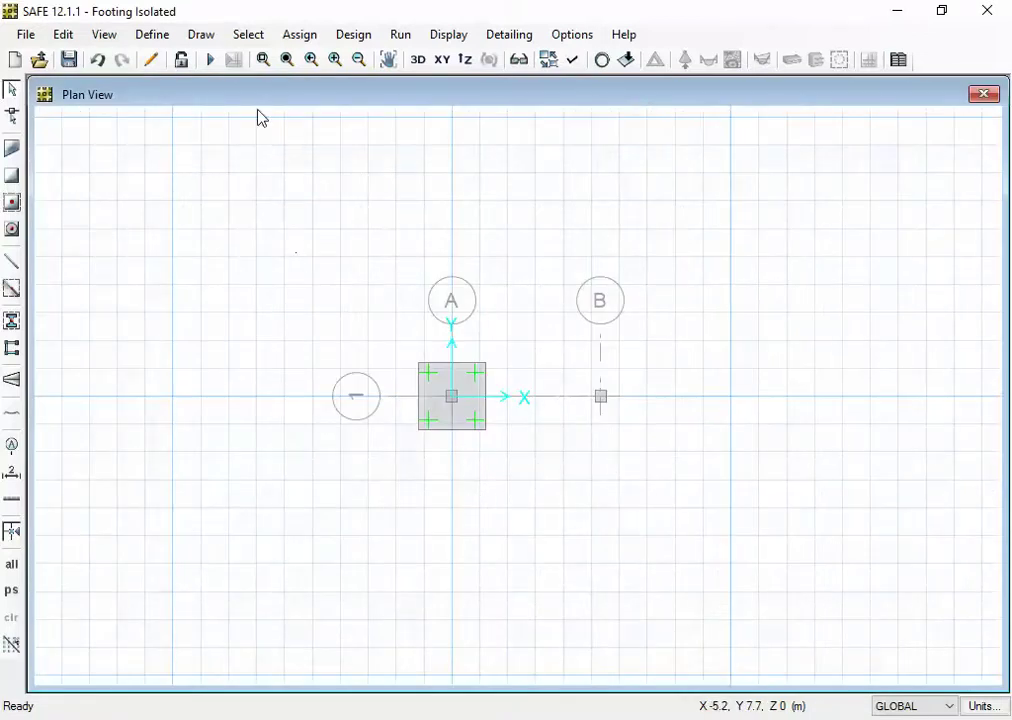
Set up quick drawing of rectangular slab areas around points with the FOOTING property.
click(263, 60)
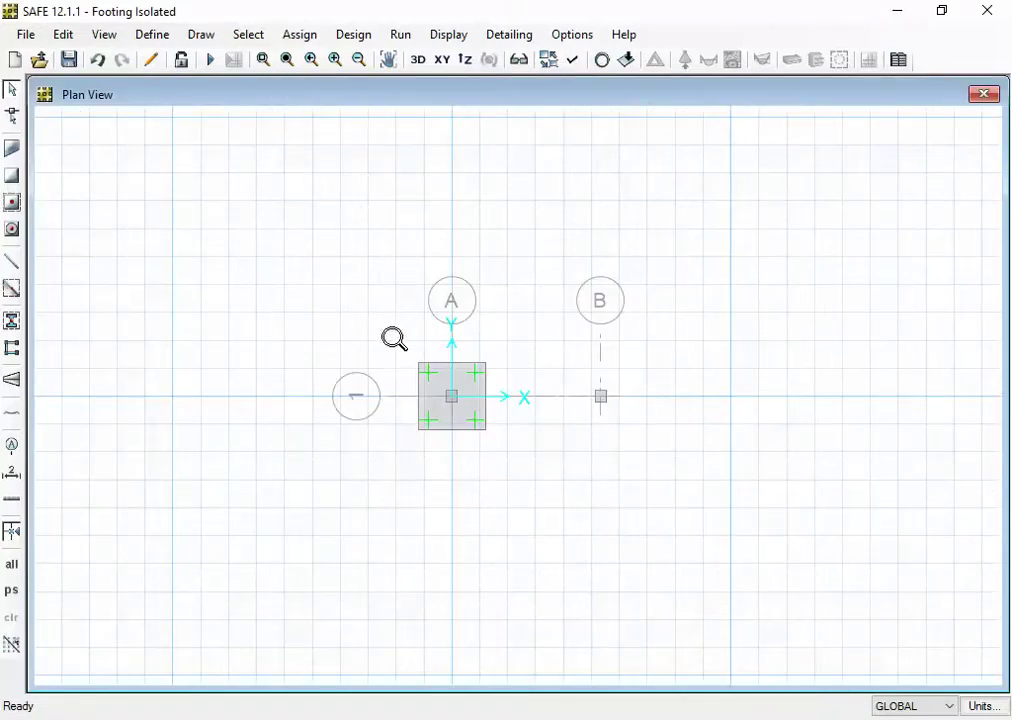
drag(386, 326, 655, 470)
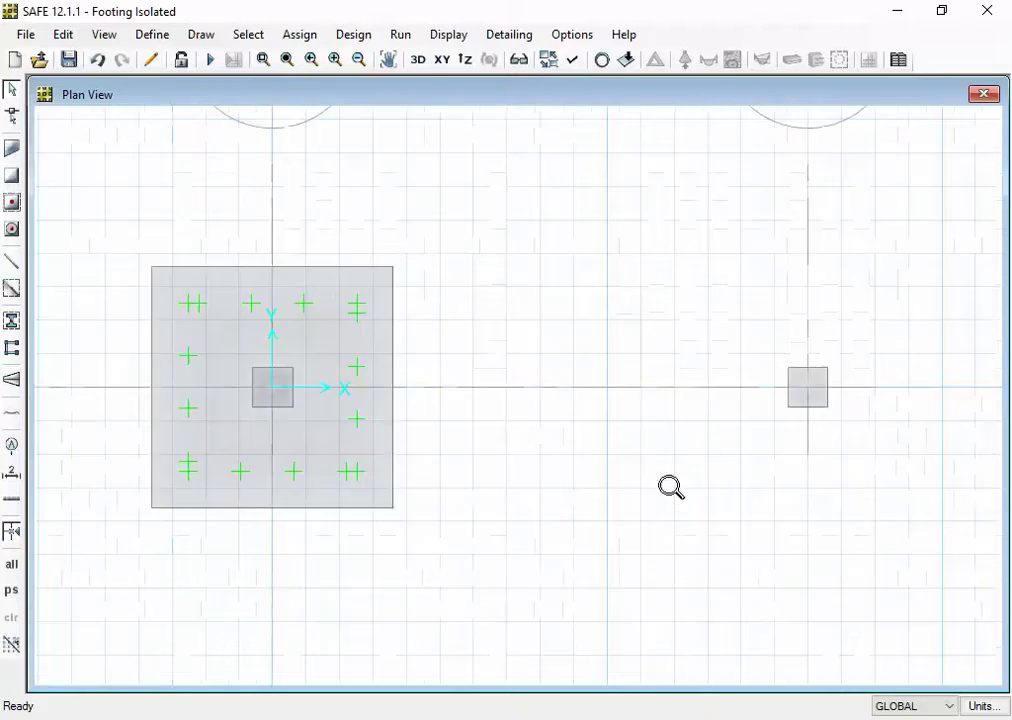
click(12, 229)
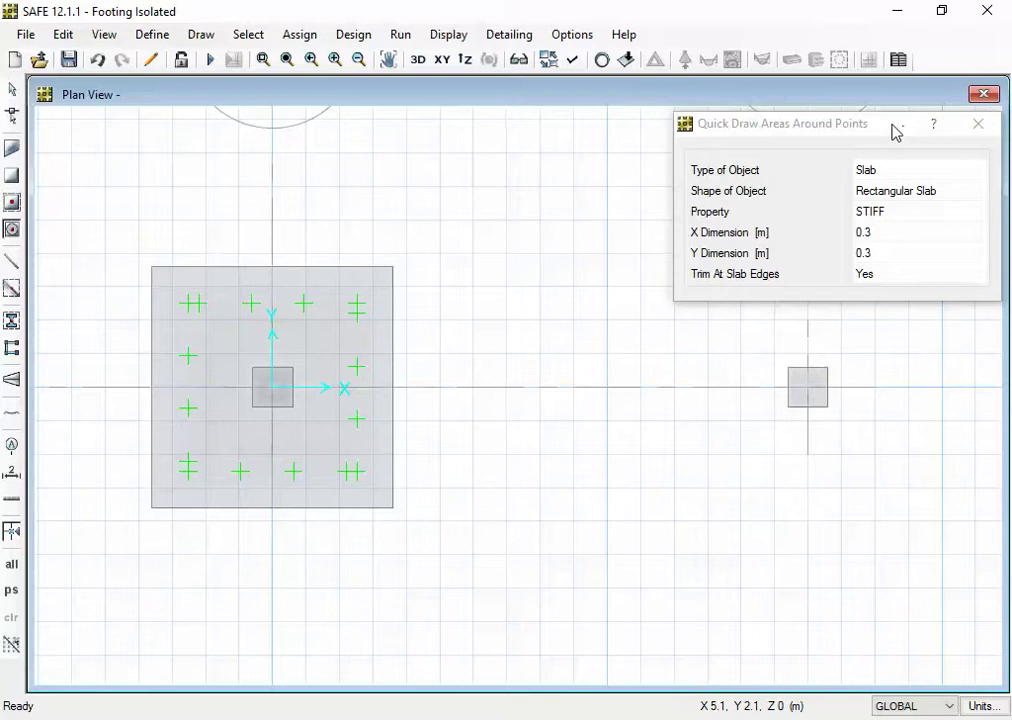
drag(892, 131, 665, 132)
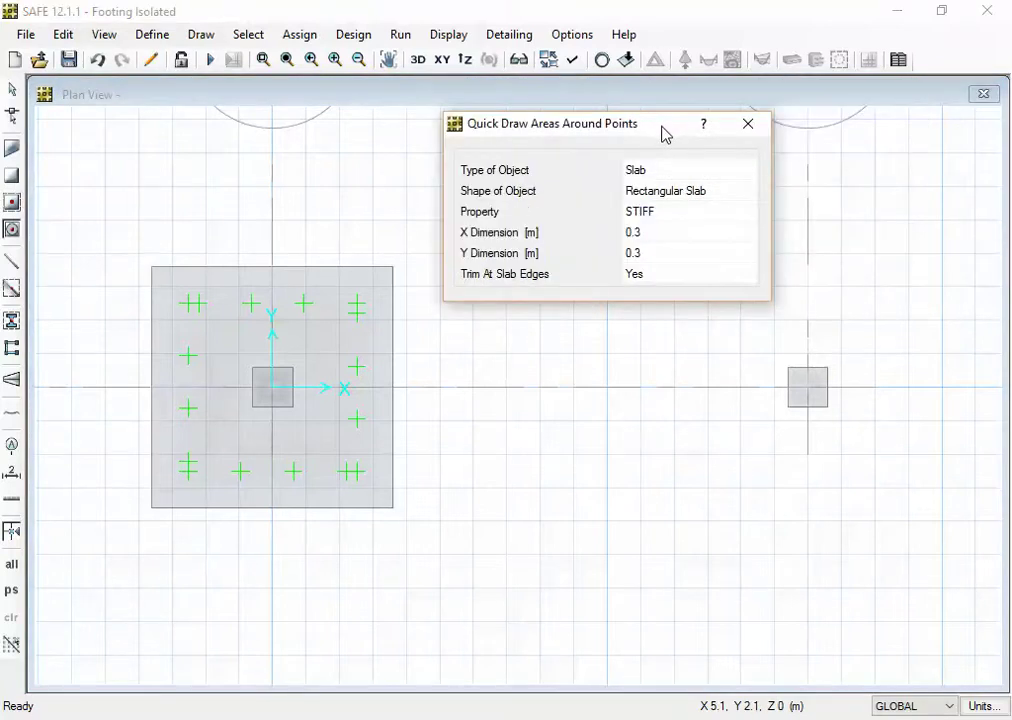
click(748, 124)
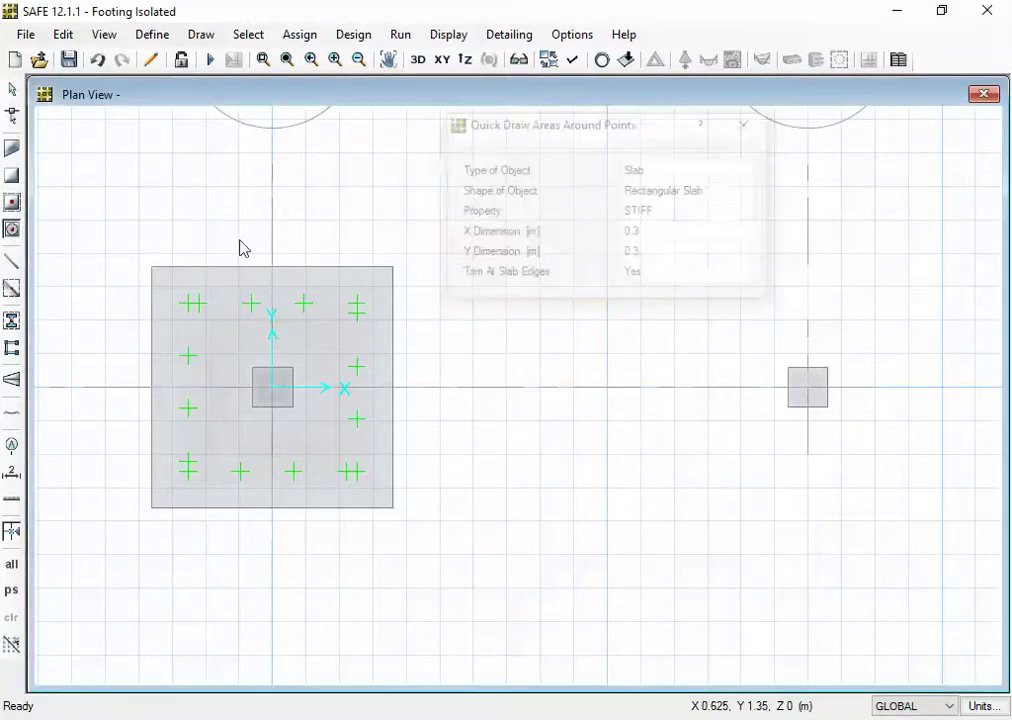
click(12, 232)
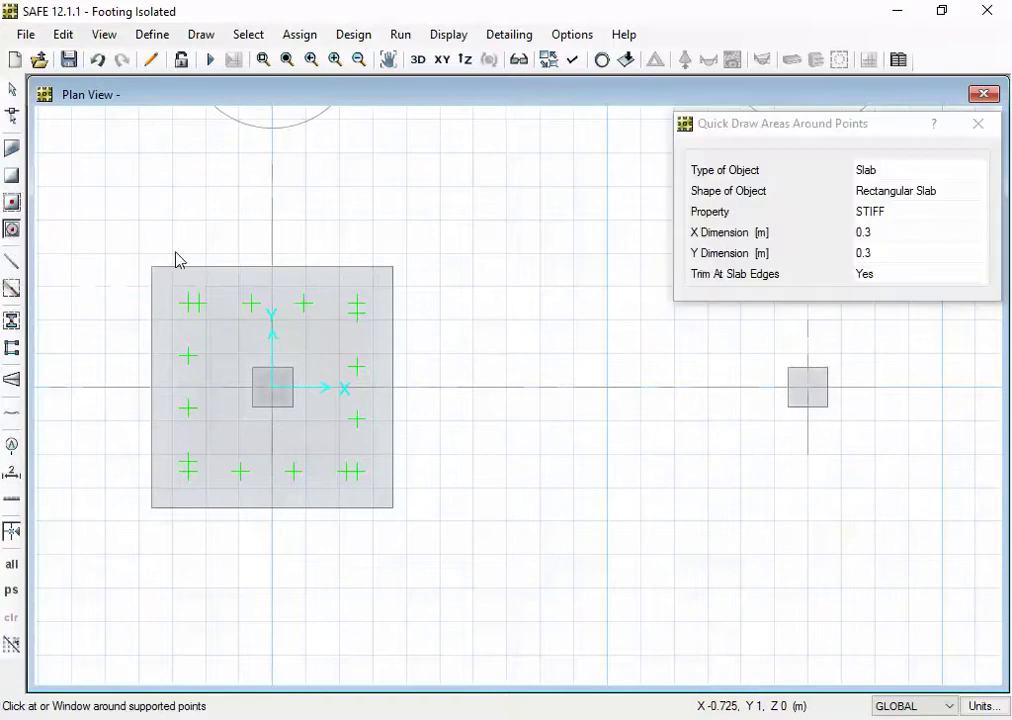
click(906, 215)
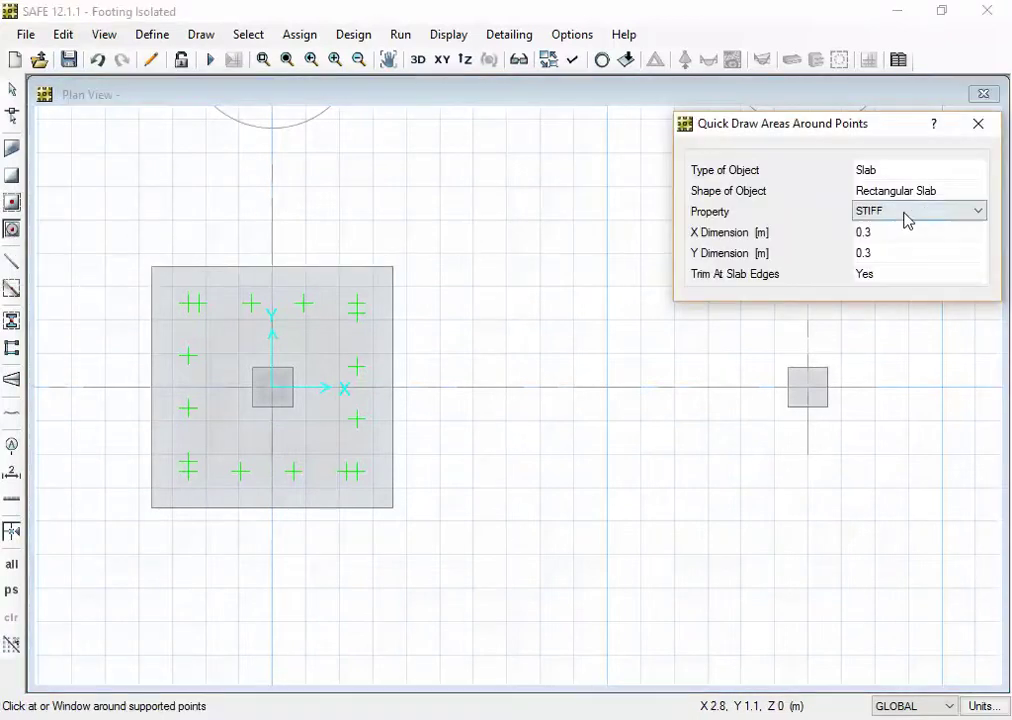
click(905, 213)
click(899, 229)
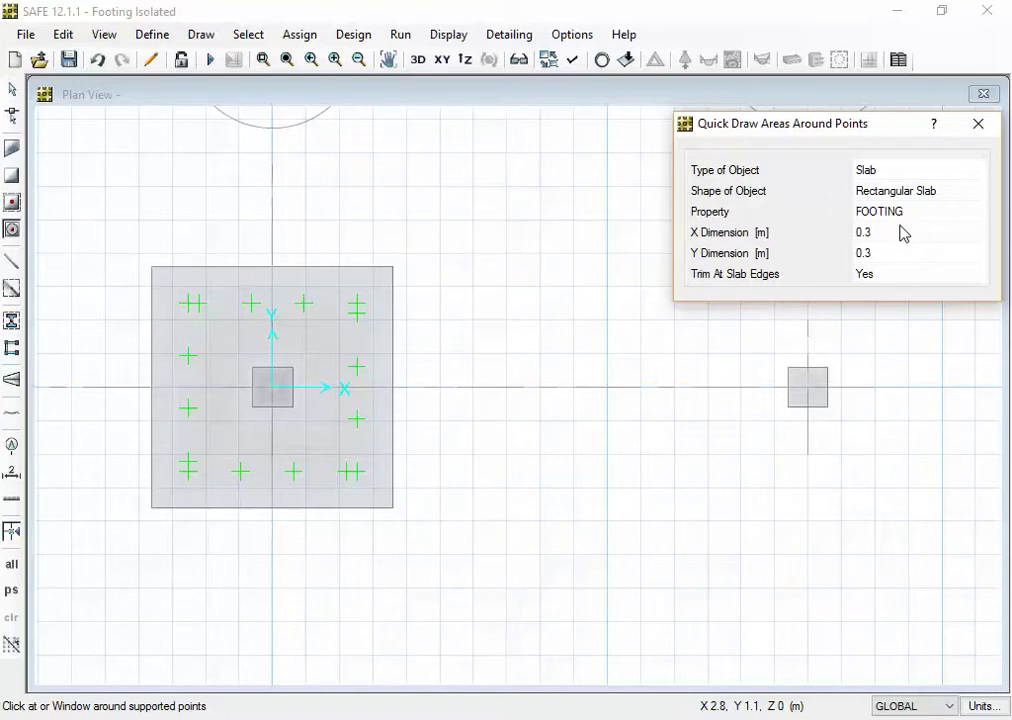
Draw a FOOTING slab area of 1.8 m by 1.8 m around grid point B-1.
click(895, 234)
click(891, 232)
text(1.8)
key(Return)
click(907, 261)
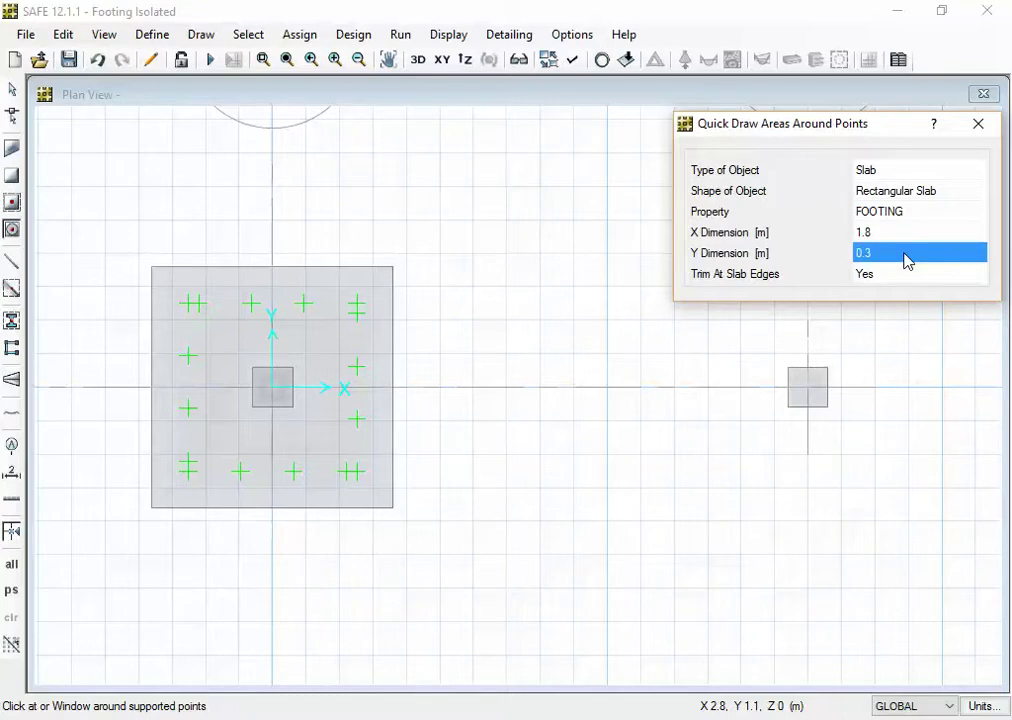
text(1.8)
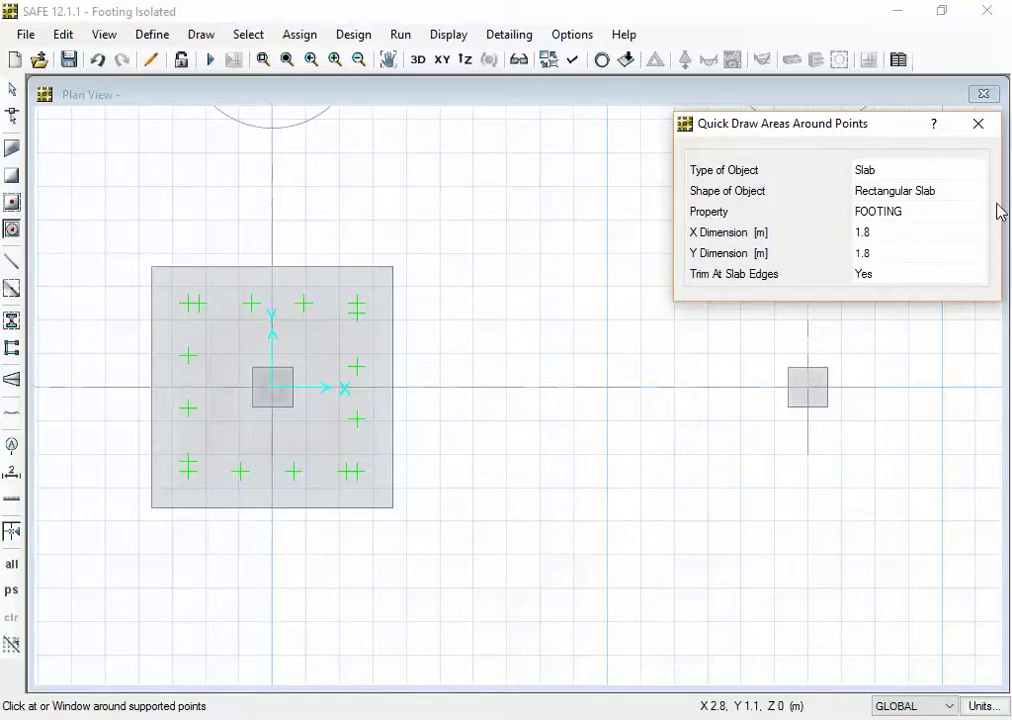
key(Return)
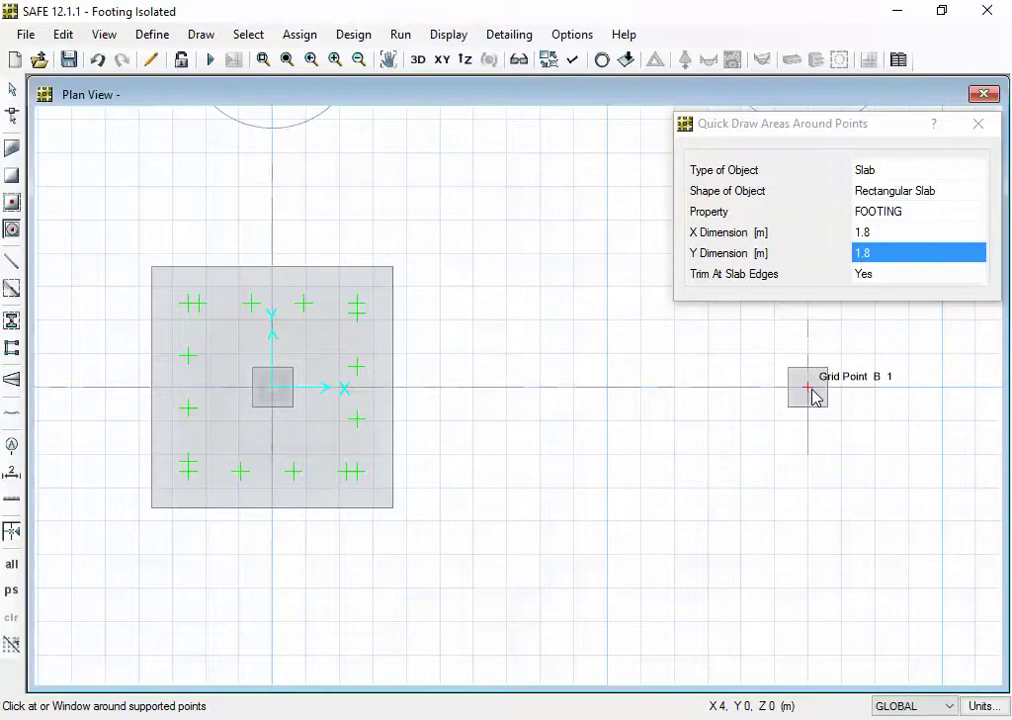
click(813, 396)
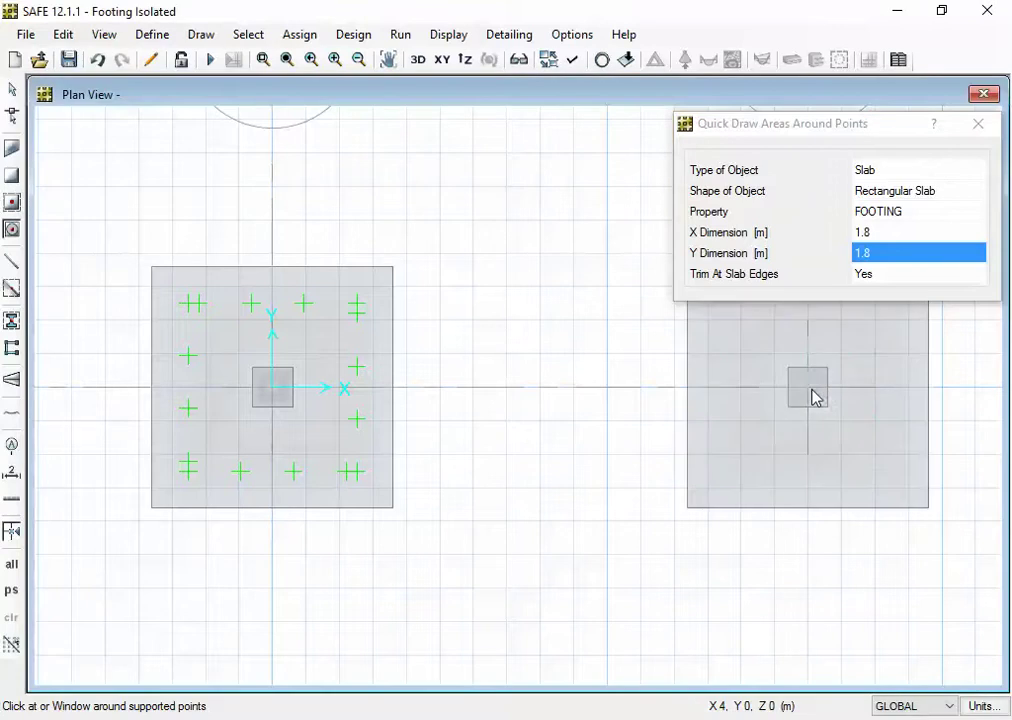
click(978, 126)
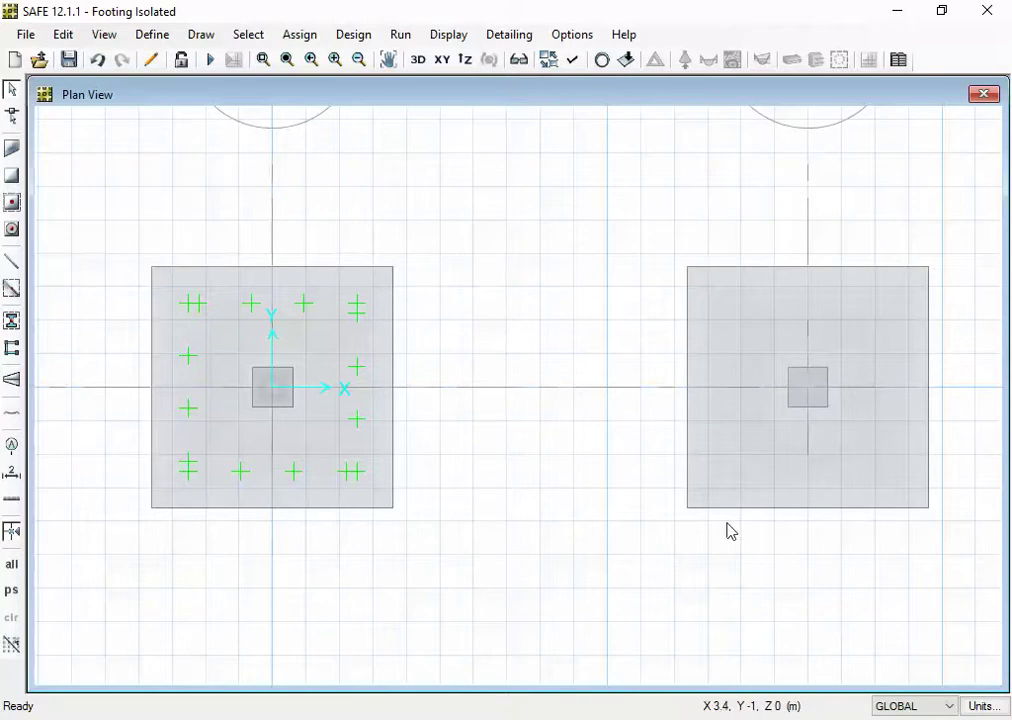
Replicate the footing slab at grid B by dx -0.75 m, deleting the original object.
drag(709, 549, 648, 463)
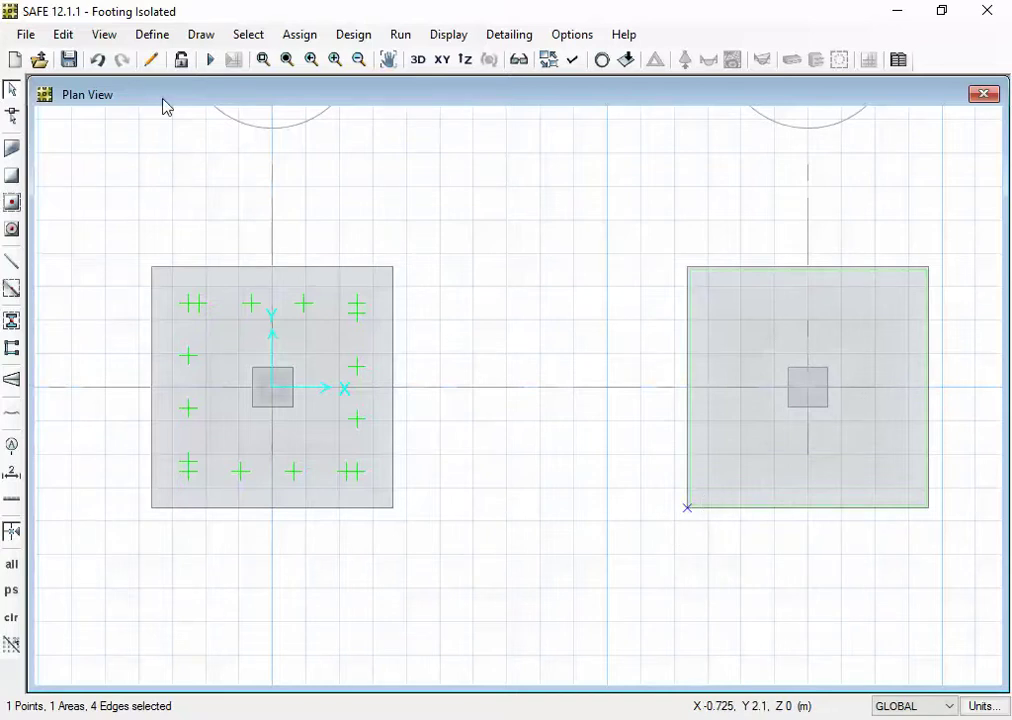
click(63, 34)
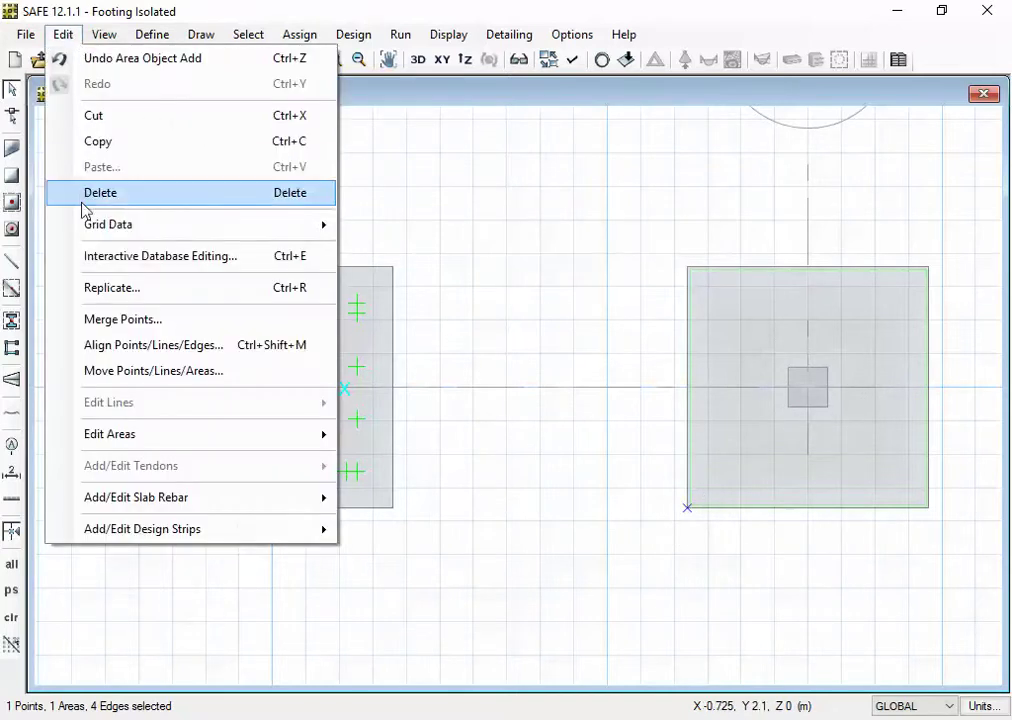
click(92, 290)
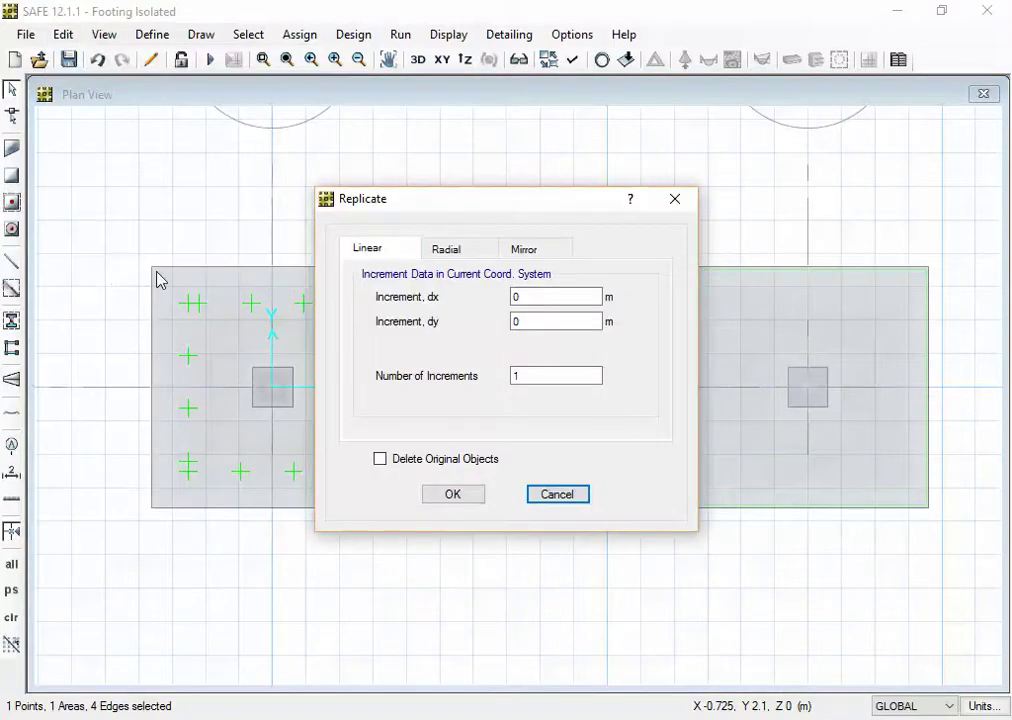
click(530, 320)
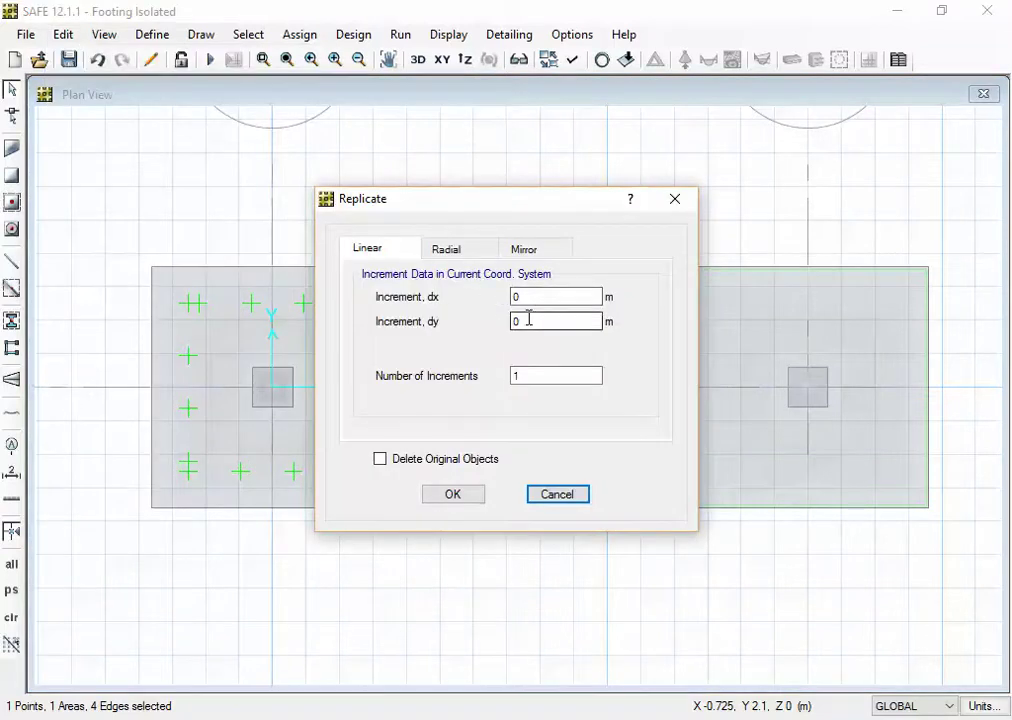
click(528, 294)
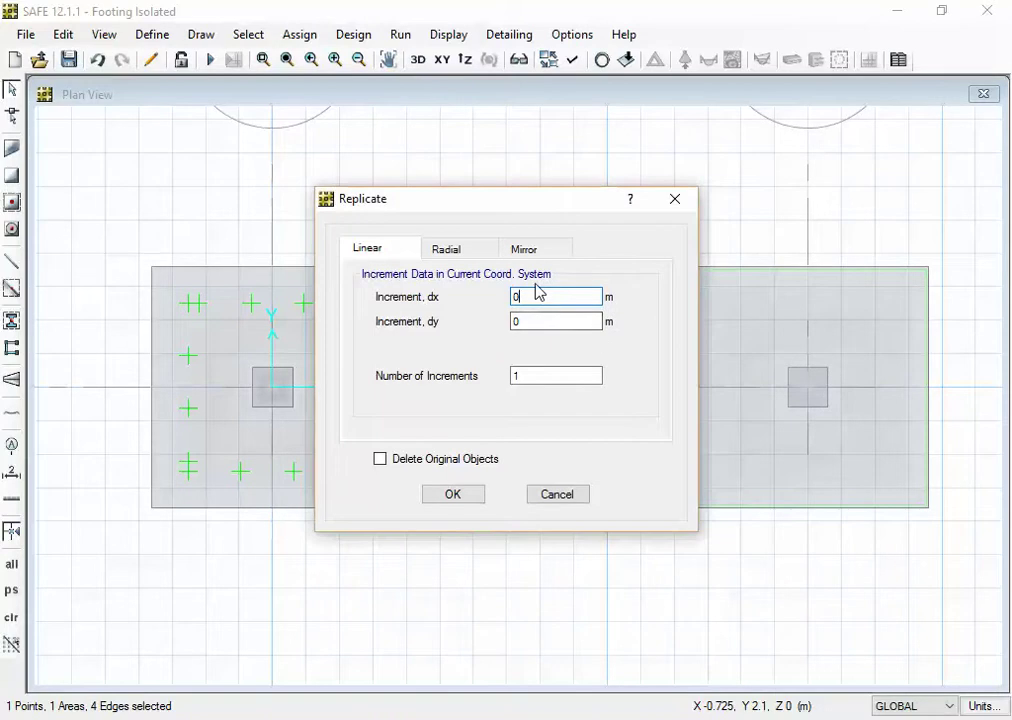
drag(534, 297, 501, 296)
text(0)
text(.75)
text(-)
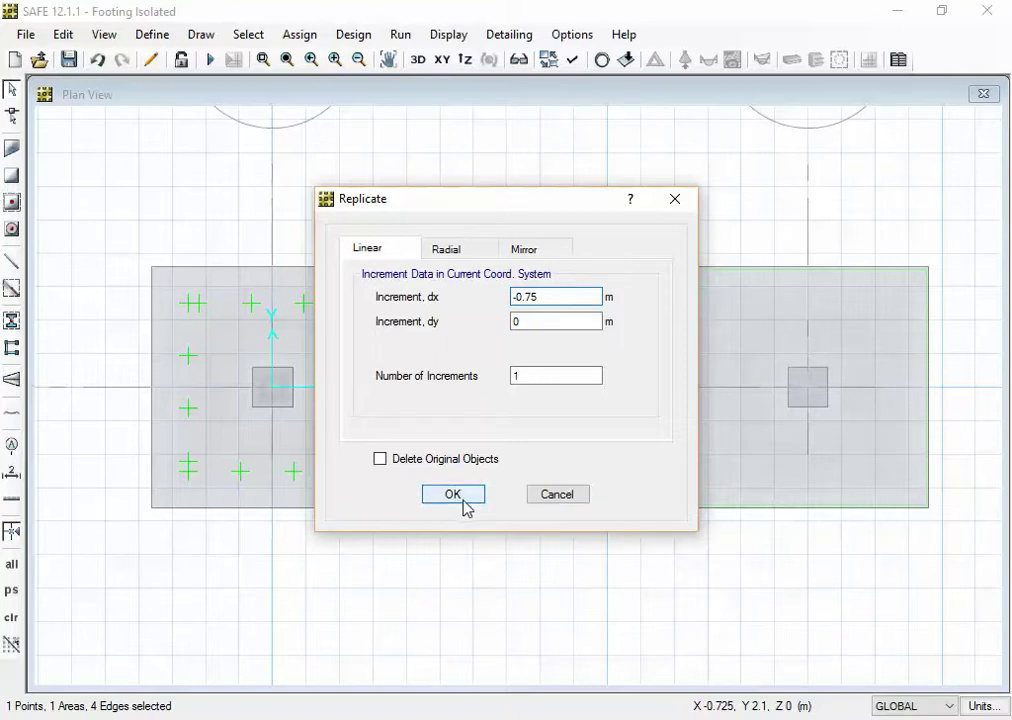
click(394, 465)
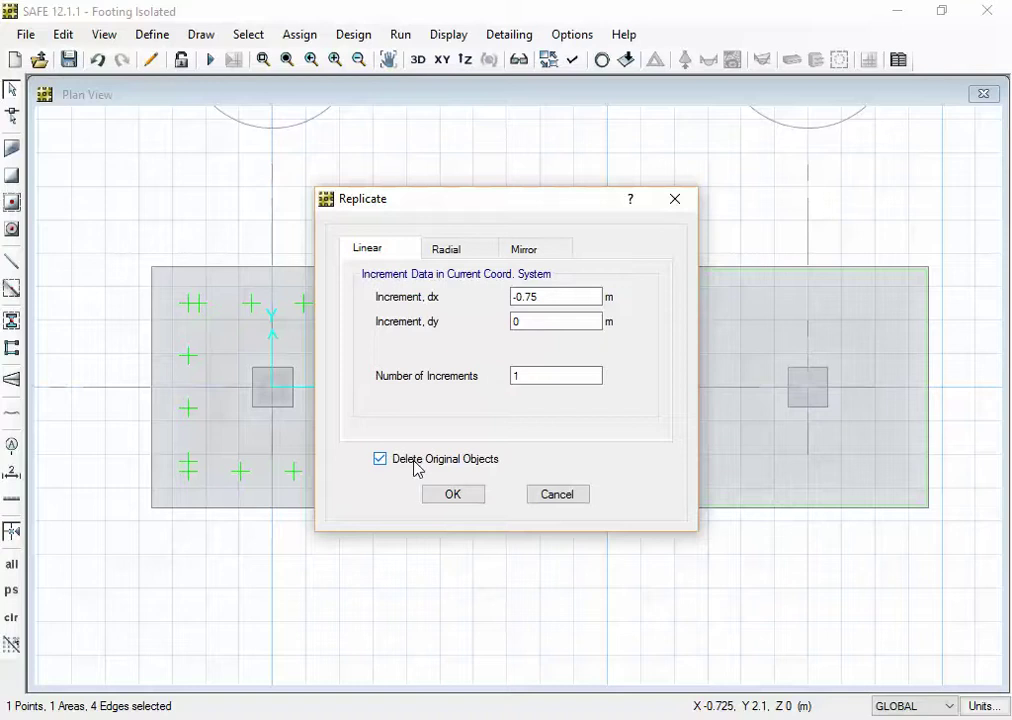
click(451, 496)
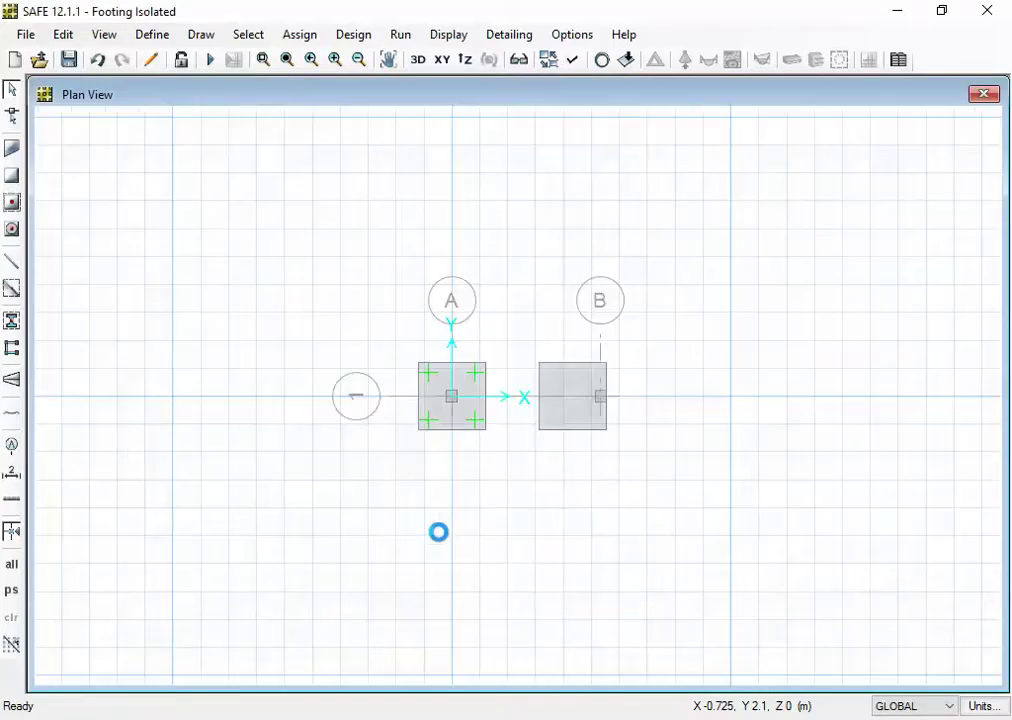
Examine the footings at grids A and B in plan, and select the footing slab at grid B.
scroll(465, 418, up, 3)
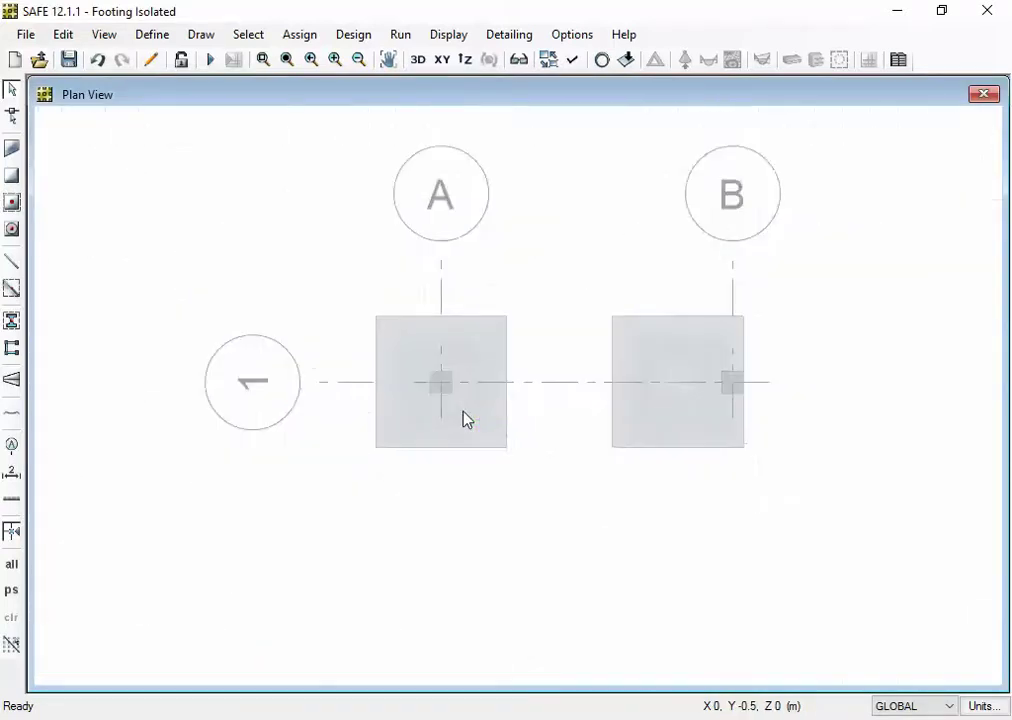
scroll(465, 418, down, 1)
scroll(727, 346, up, 1)
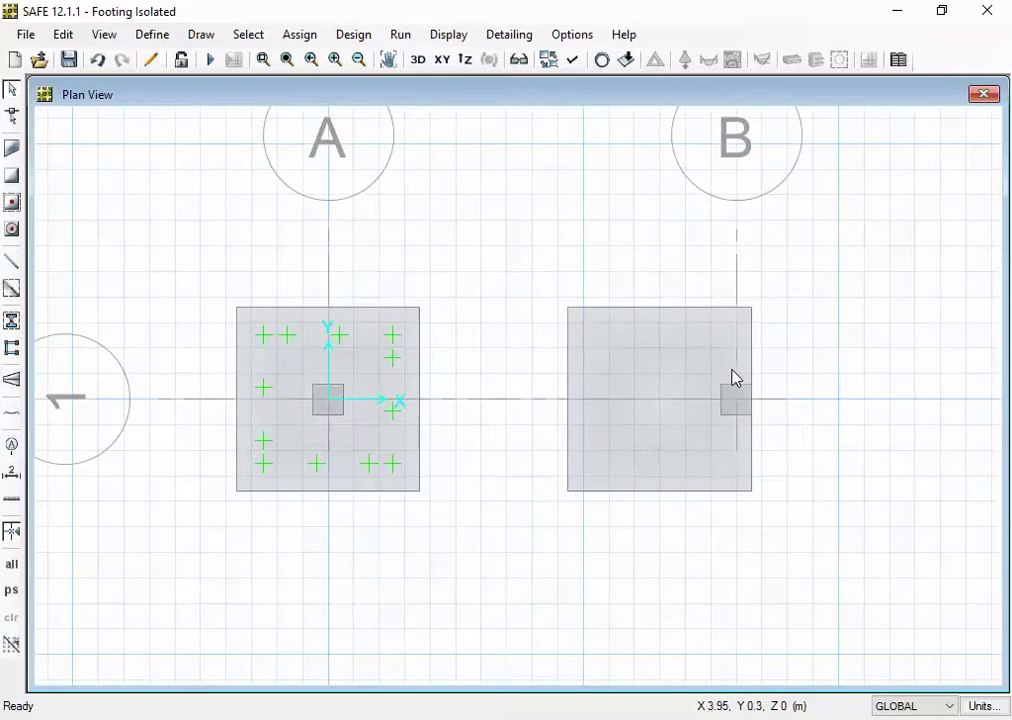
scroll(731, 379, up, 1)
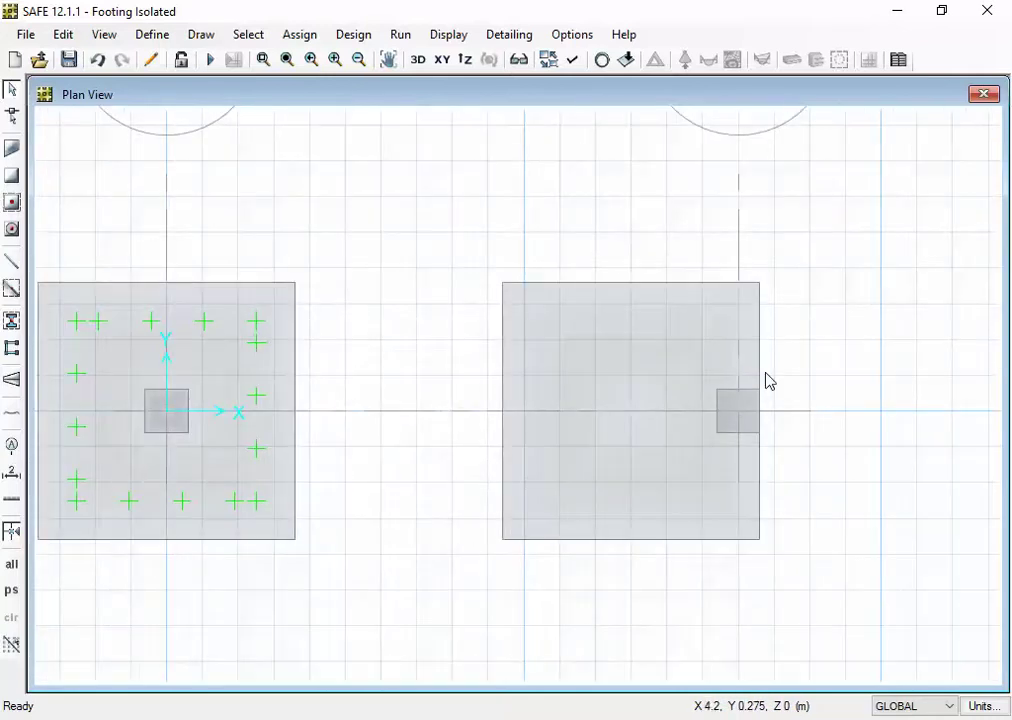
scroll(768, 381, down, 1)
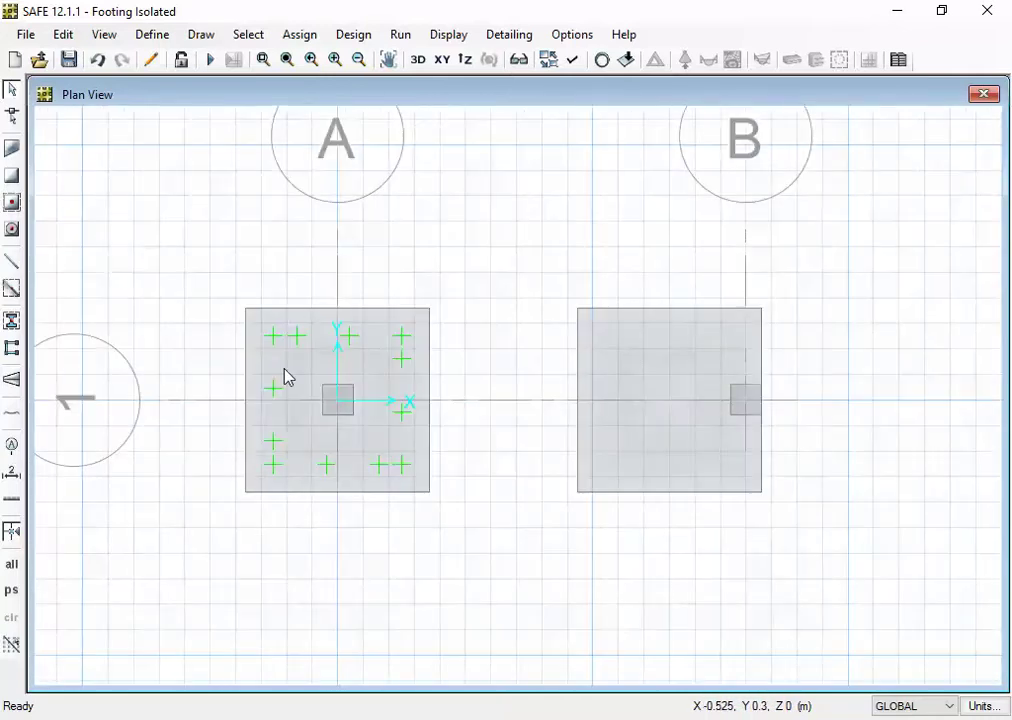
scroll(740, 370, up, 1)
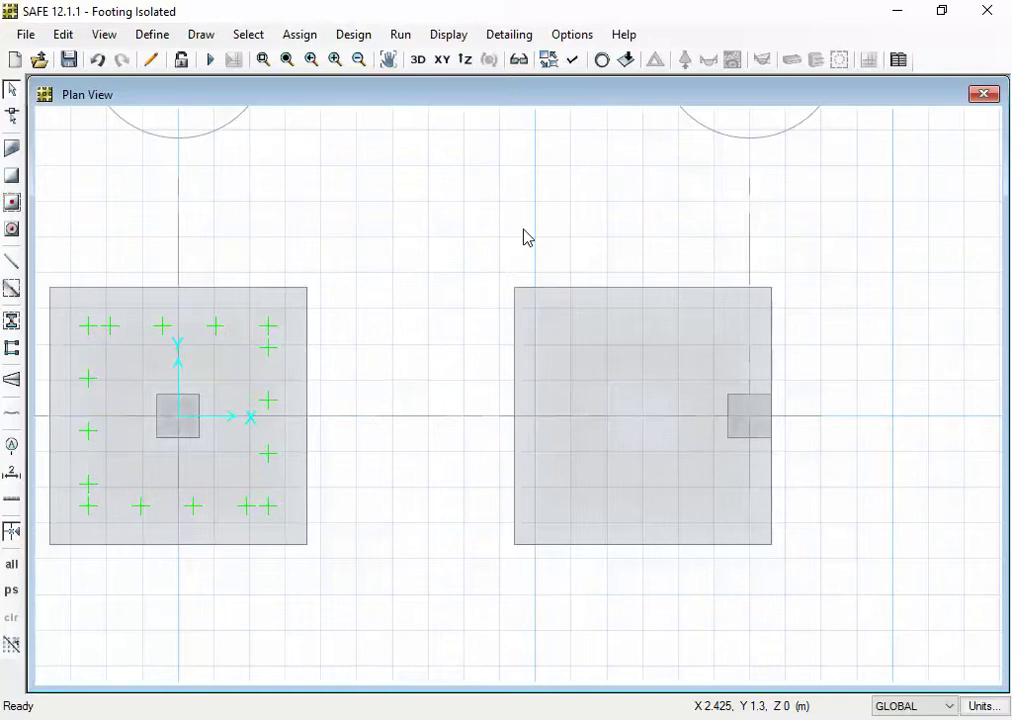
click(614, 368)
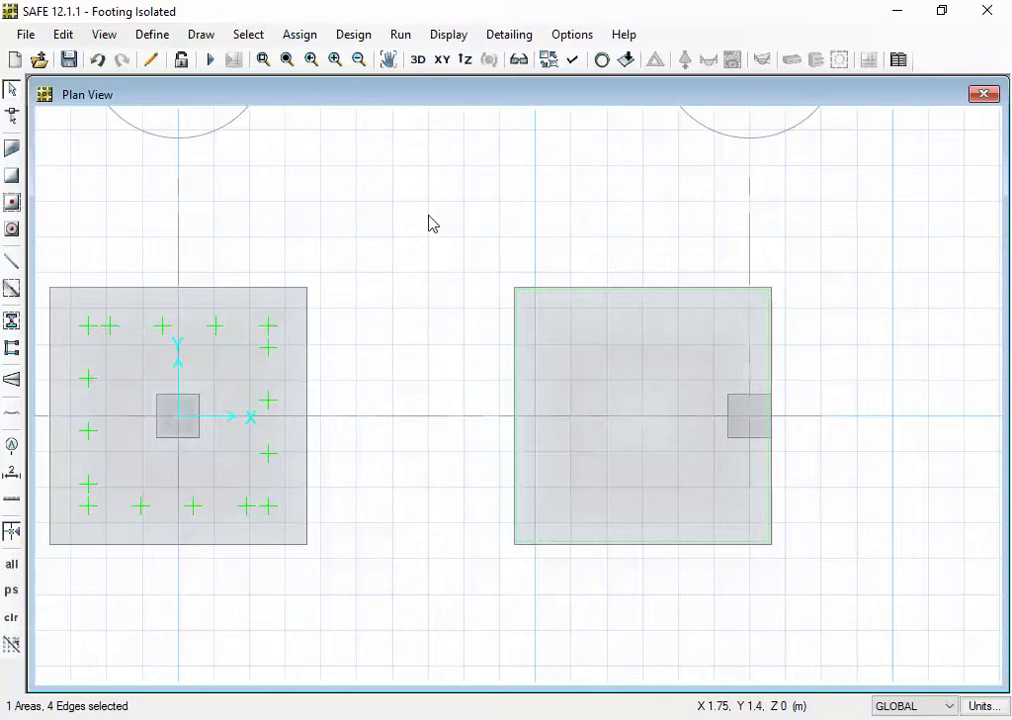
Switch to the Word document BLANK SPACE.docx and go to the Live Load line under the LOAD heading.
click(582, 718)
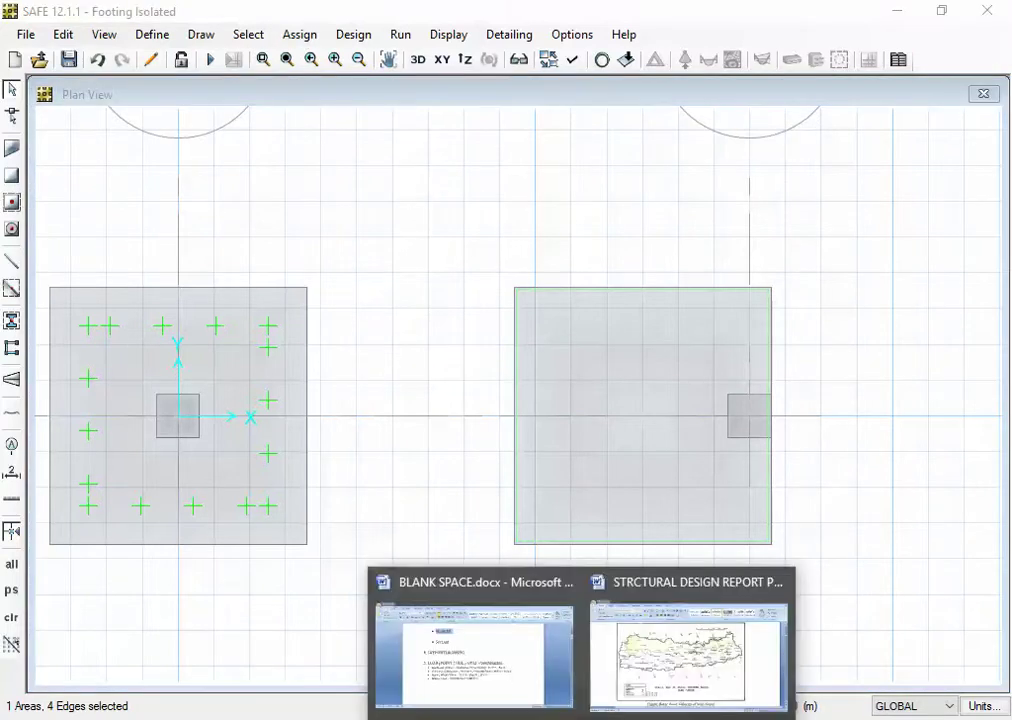
click(515, 670)
click(659, 469)
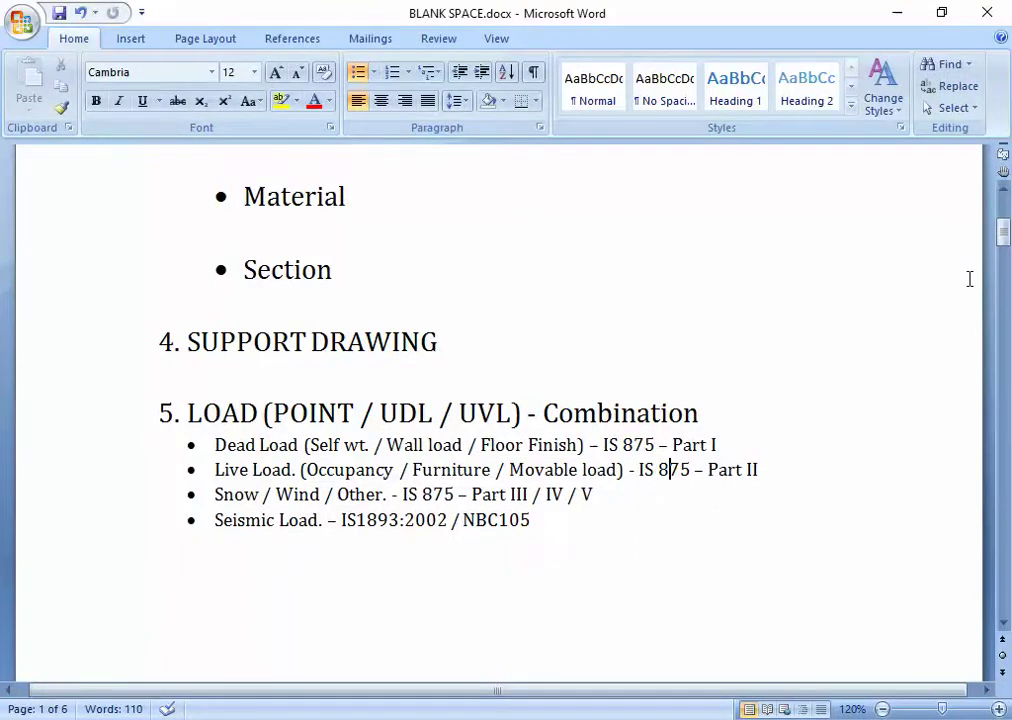
Go to the SUPPORT DRAWING heading in the Word document and switch back to SAFE.
mouse_move(1003, 232)
mouse_down()
mouse_move(1005, 214)
mouse_move(1001, 242)
mouse_up()
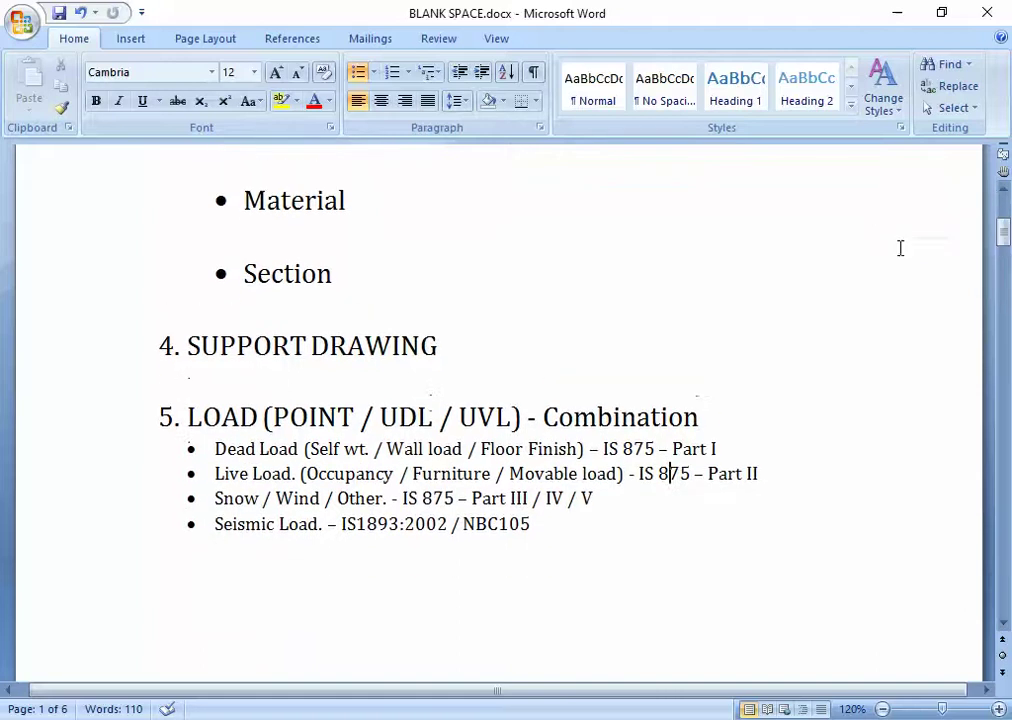
click(483, 354)
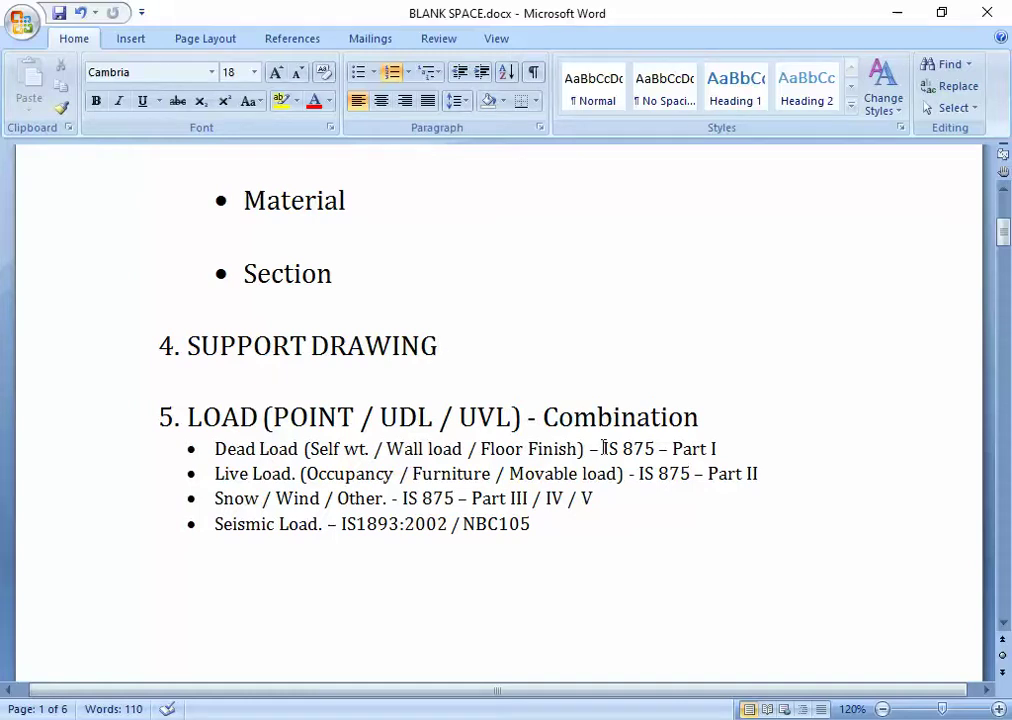
key(alt+Tab)
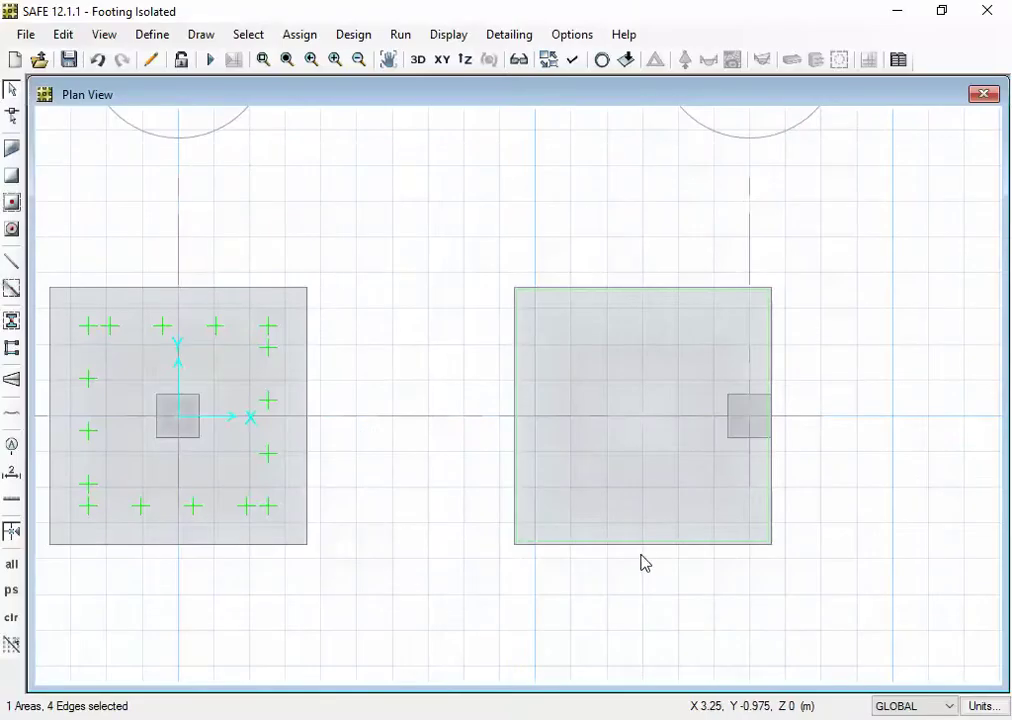
Assign the SOIL subgrade property to the footing slab at grid B, checking the property's subgrade modulus.
click(567, 404)
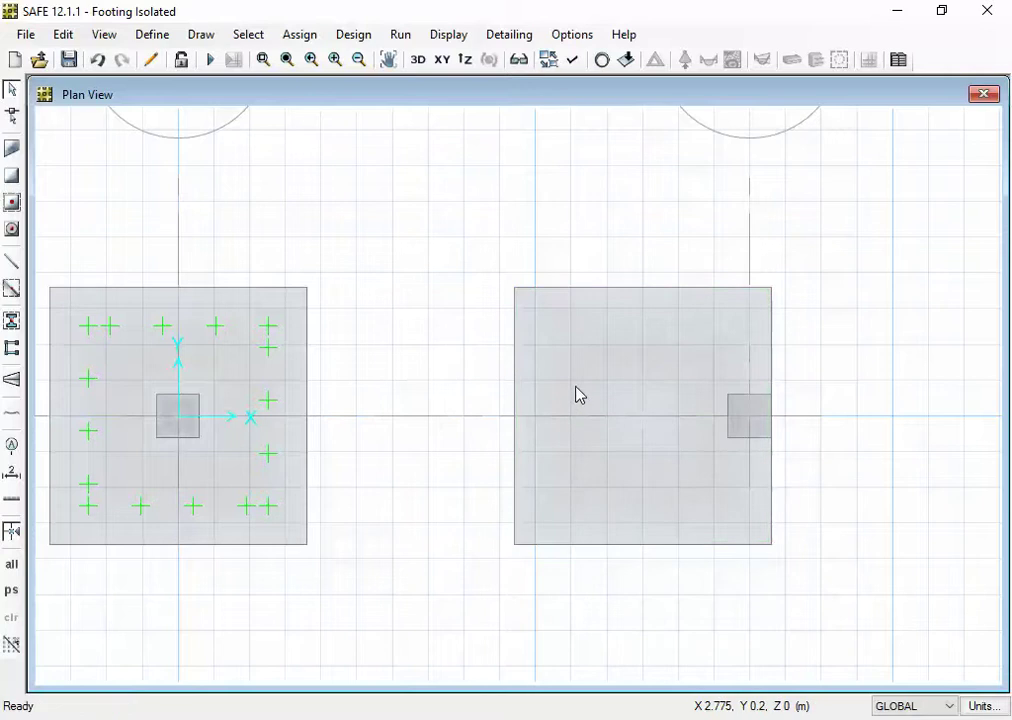
click(577, 395)
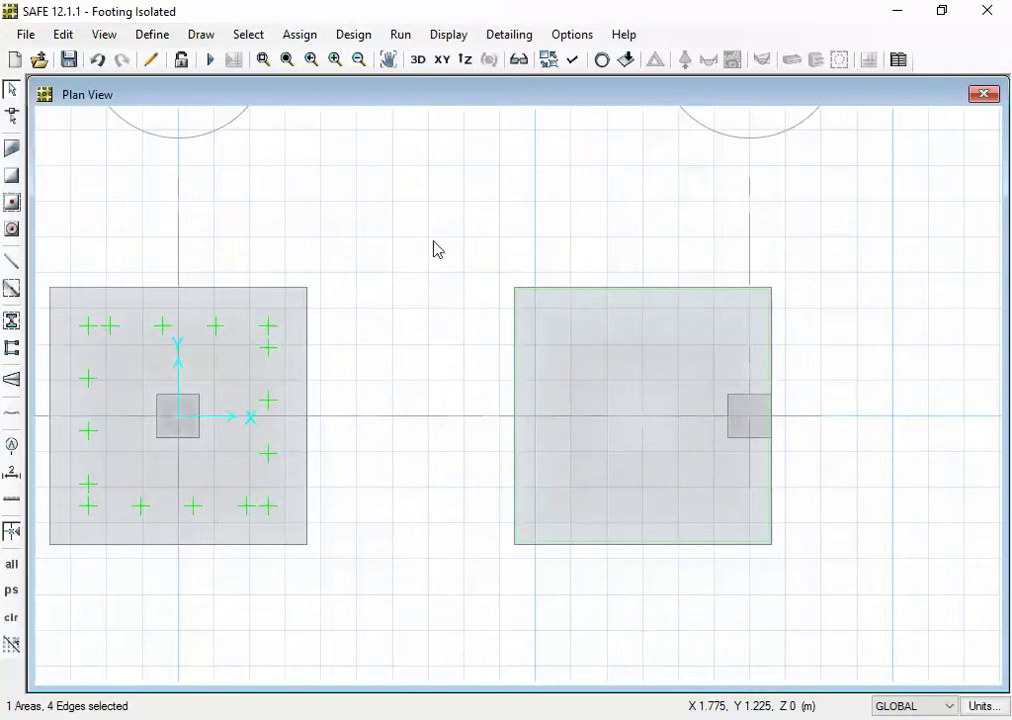
click(298, 37)
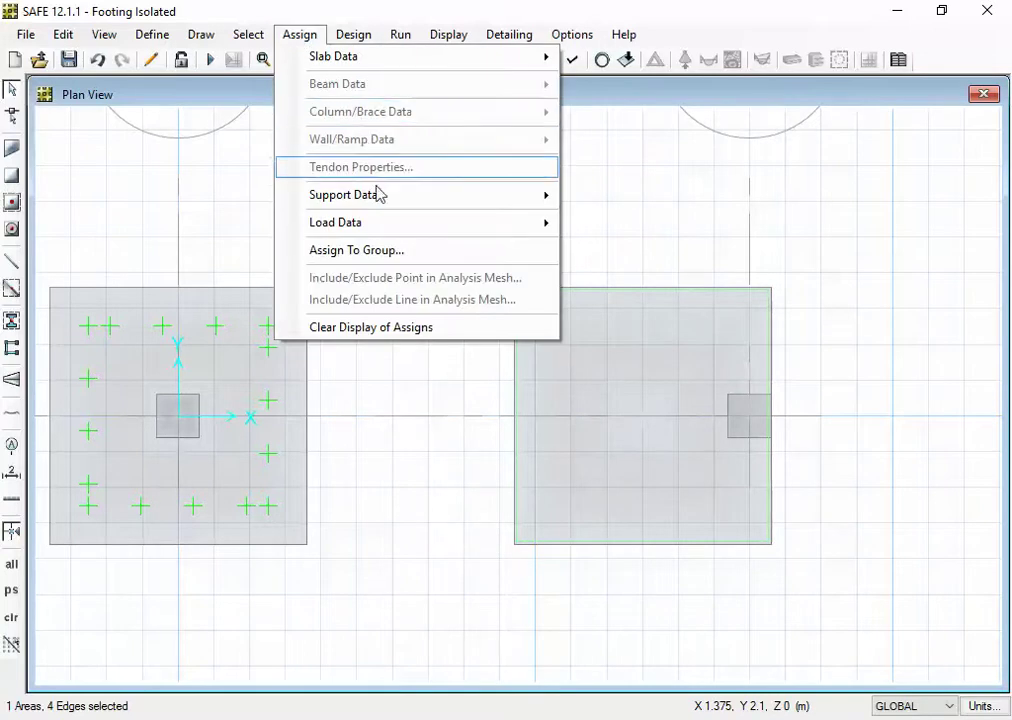
mouse_move(380, 197)
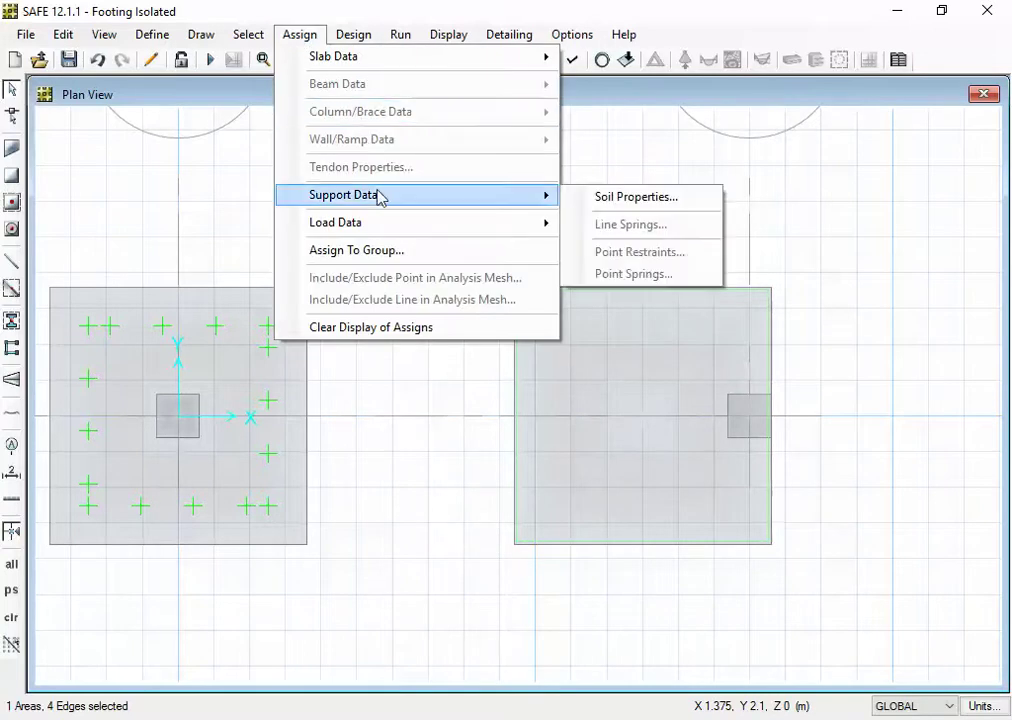
click(598, 199)
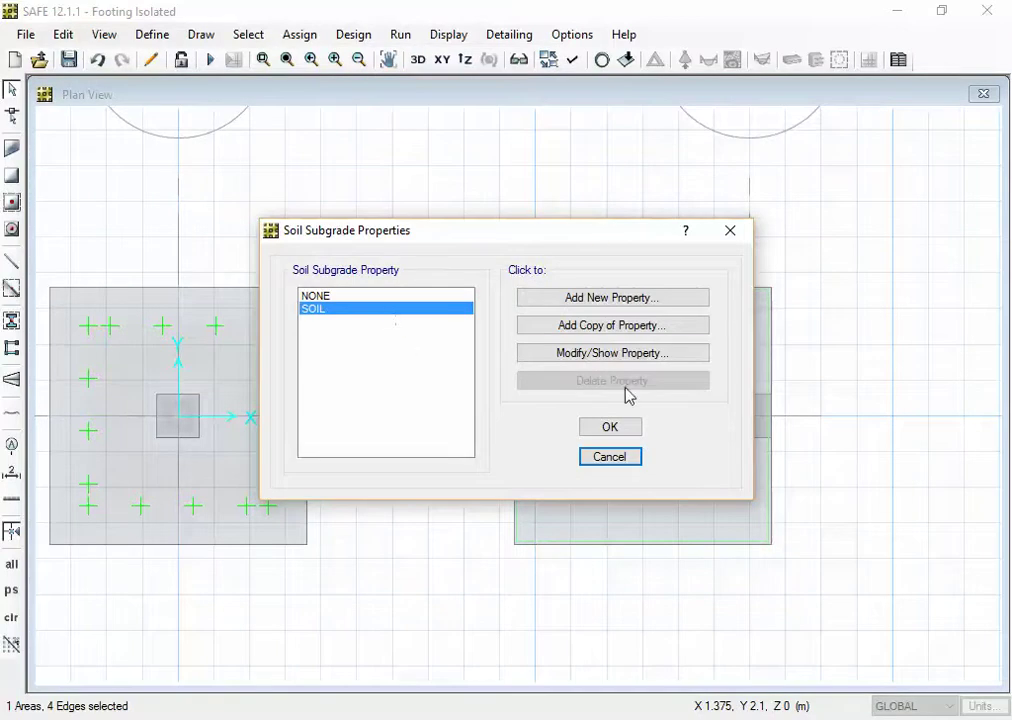
click(597, 356)
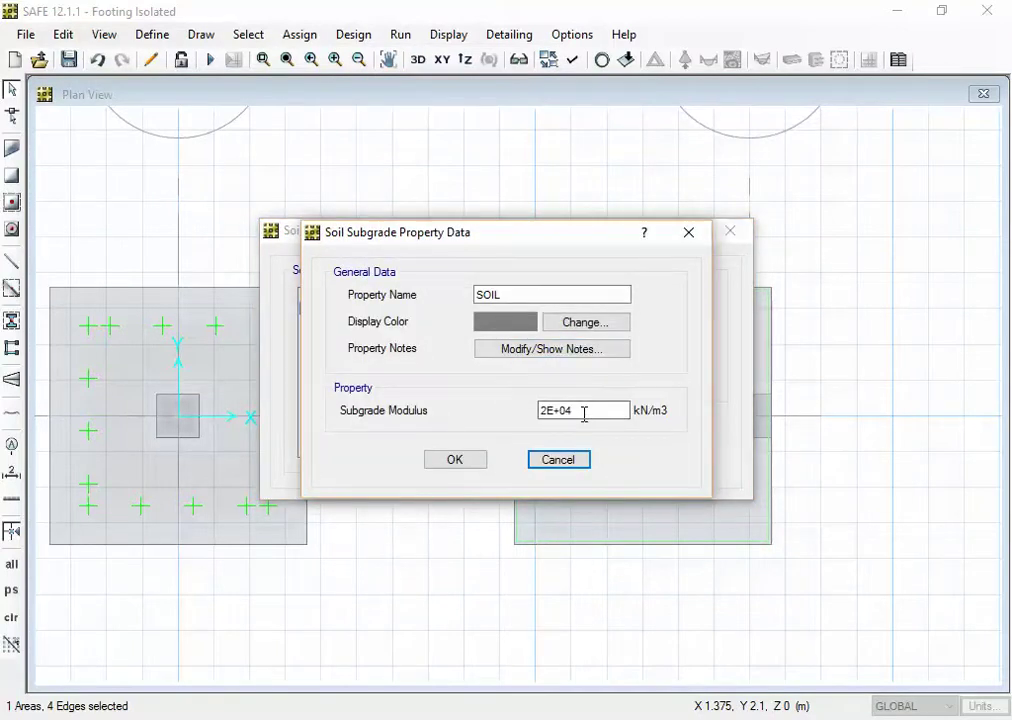
click(584, 412)
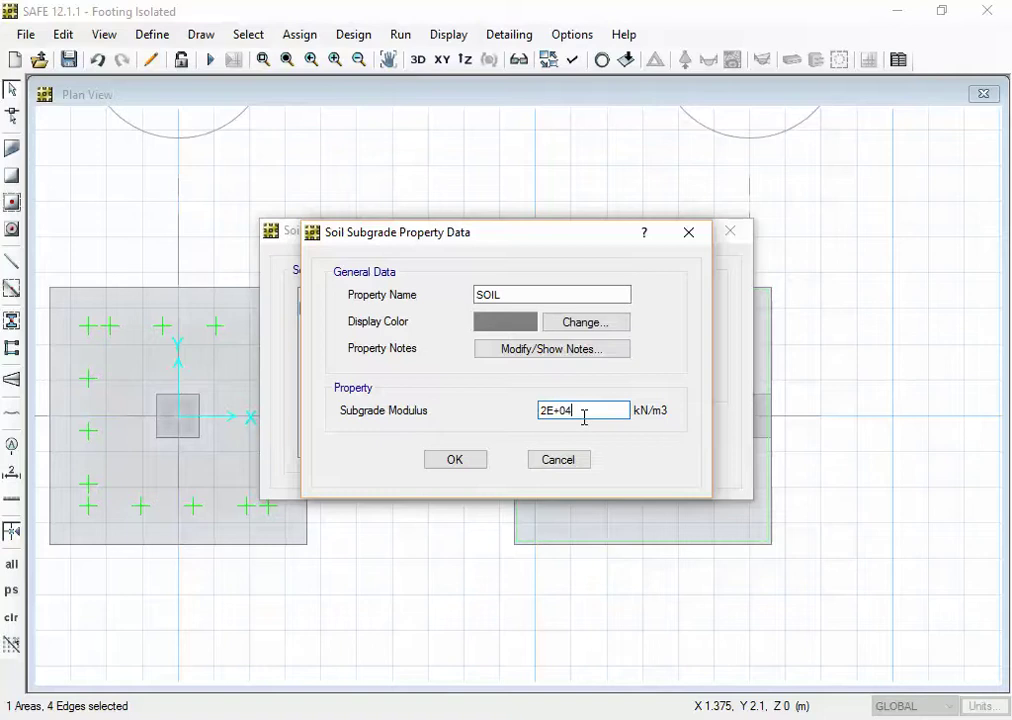
click(460, 465)
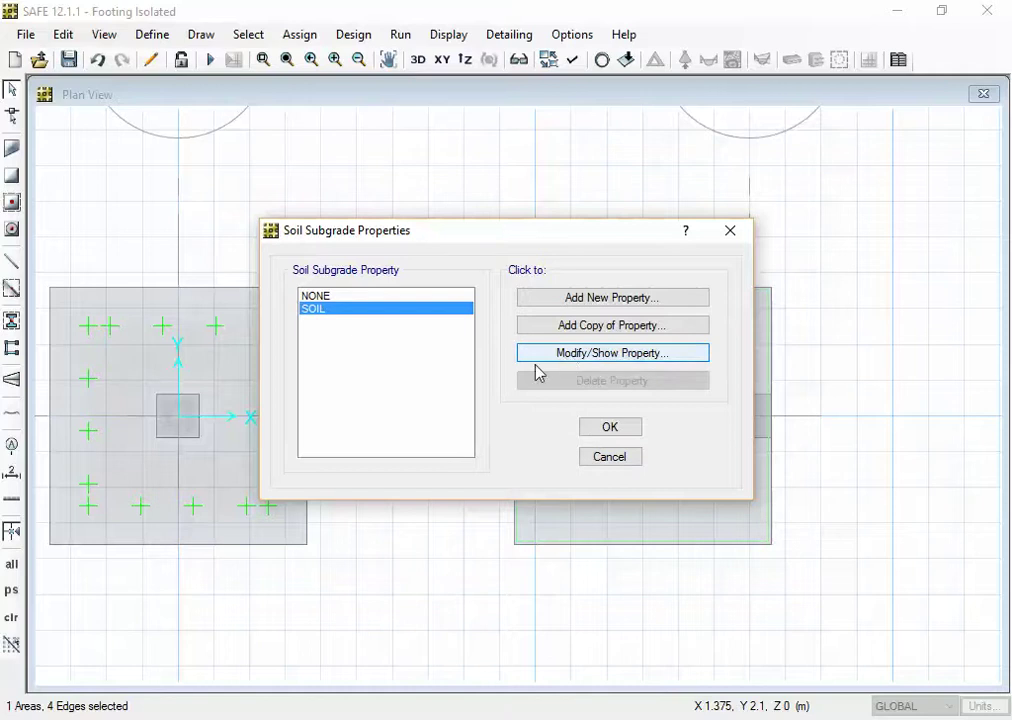
drag(430, 245, 541, 230)
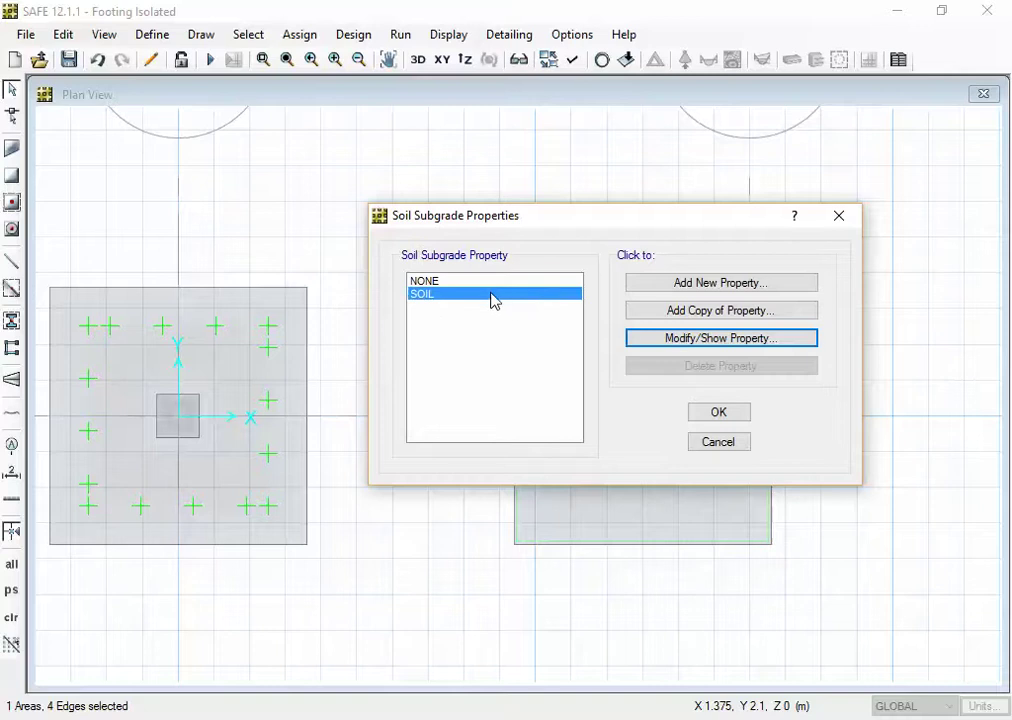
click(719, 411)
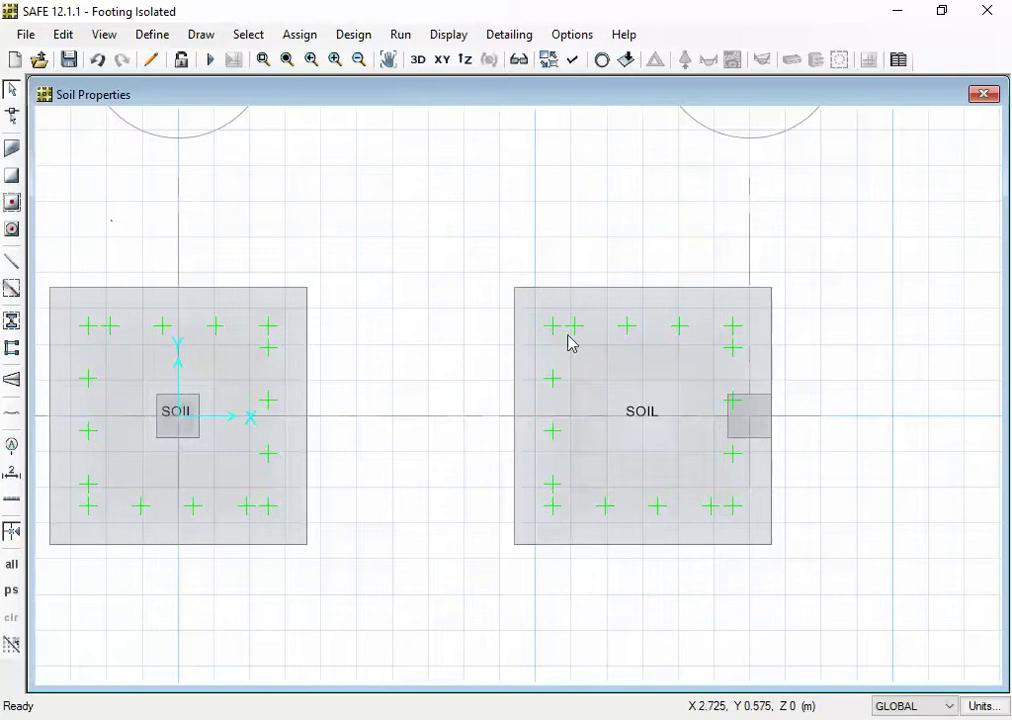
Pick the column at grid B and bring up the list of drawing commands.
click(751, 424)
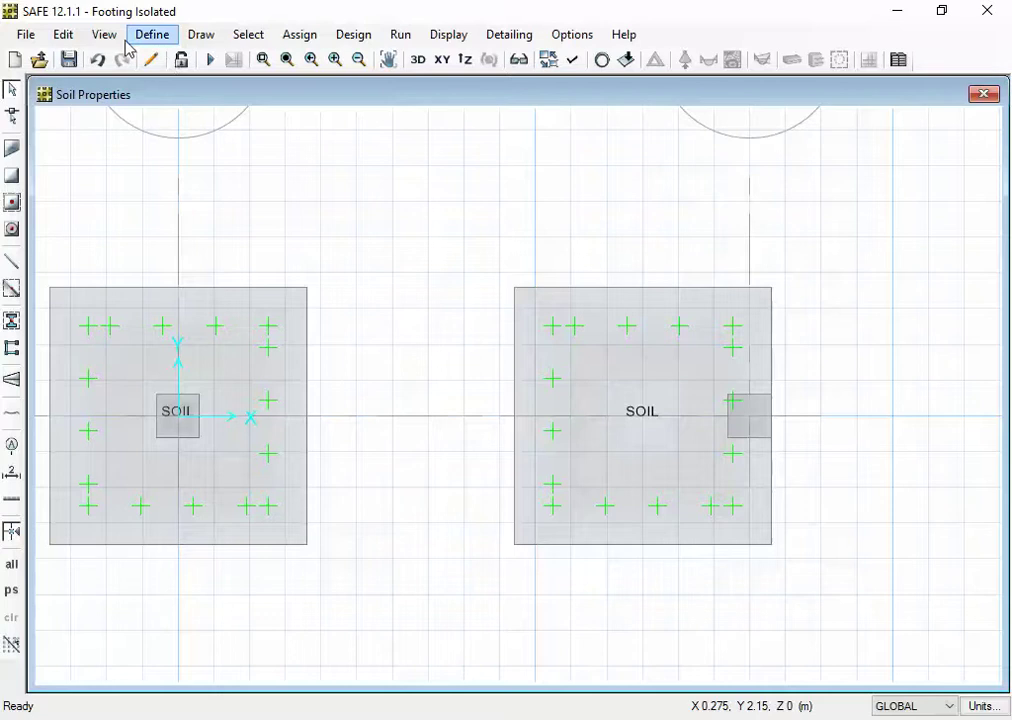
click(199, 37)
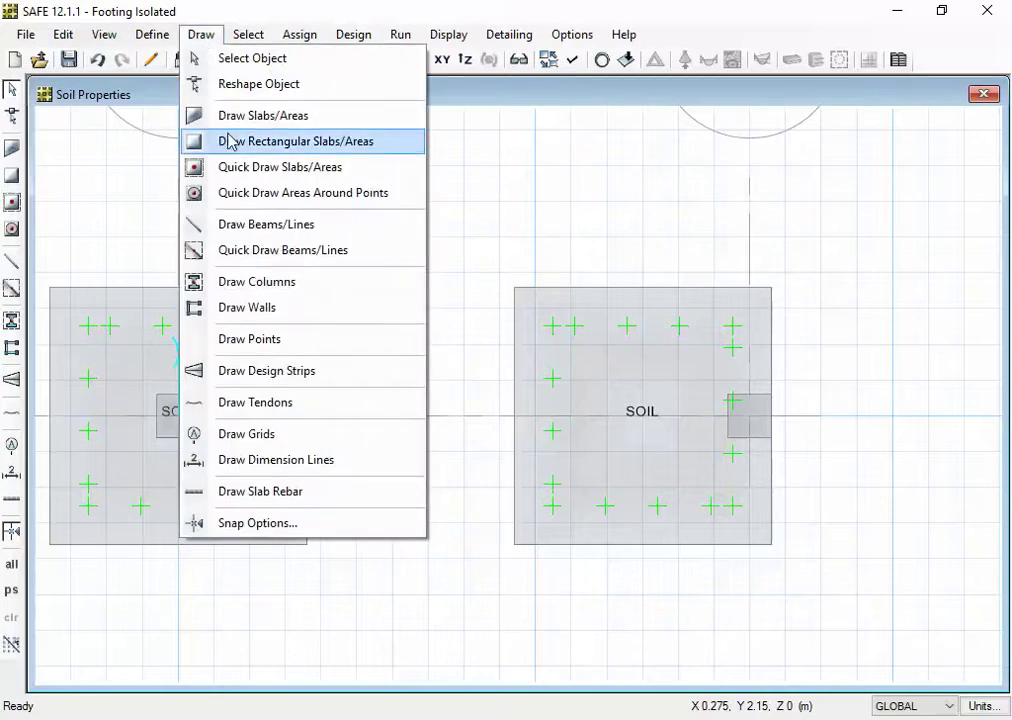